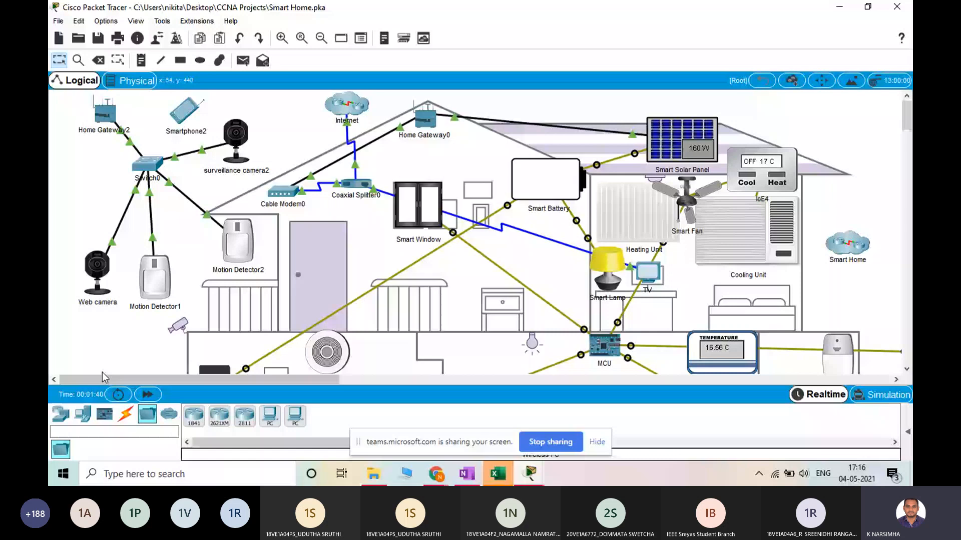
Browse the available network devices, component boards, actuators and sensors in the device library
click(61, 415)
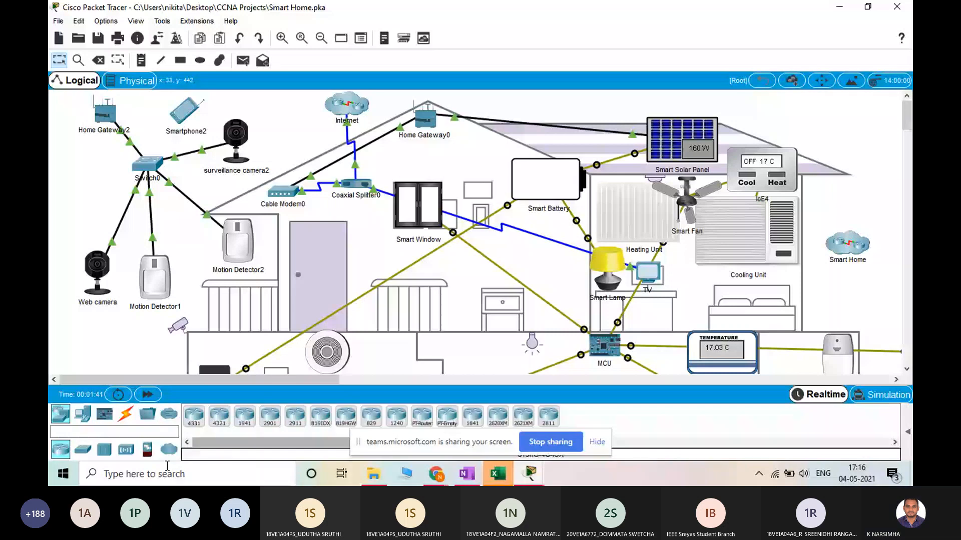
click(104, 414)
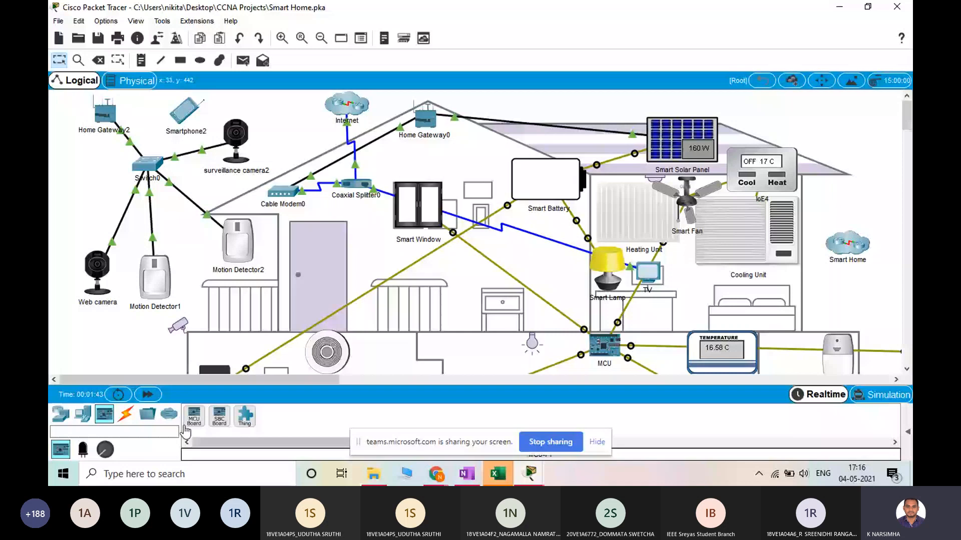
click(83, 449)
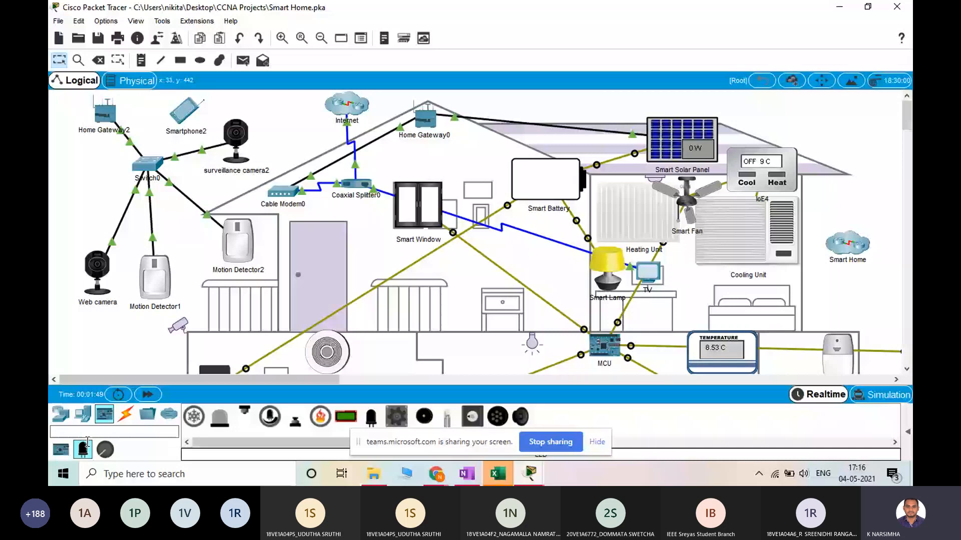
click(104, 449)
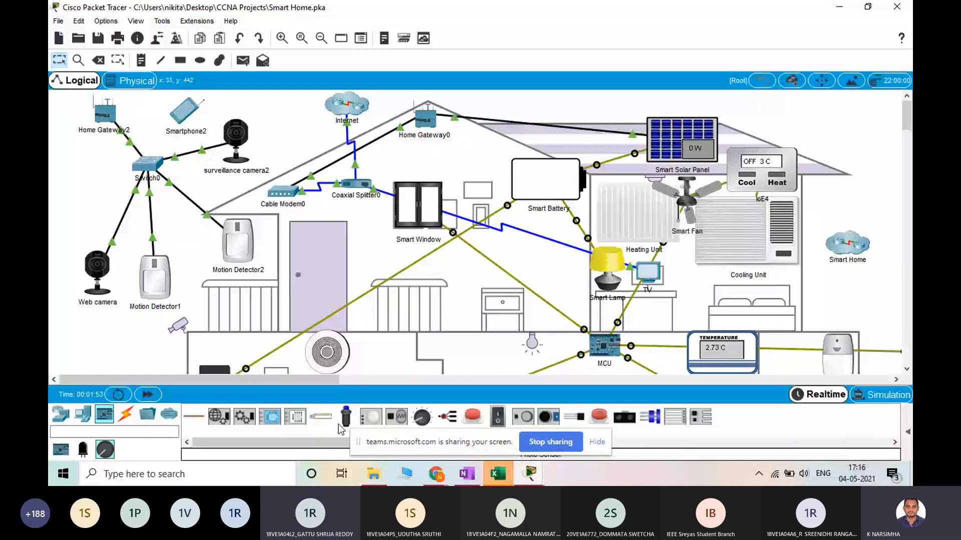
Switch to the Teams meeting in the browser to check it, and return to the Smart Home network in Packet Tracer
click(436, 474)
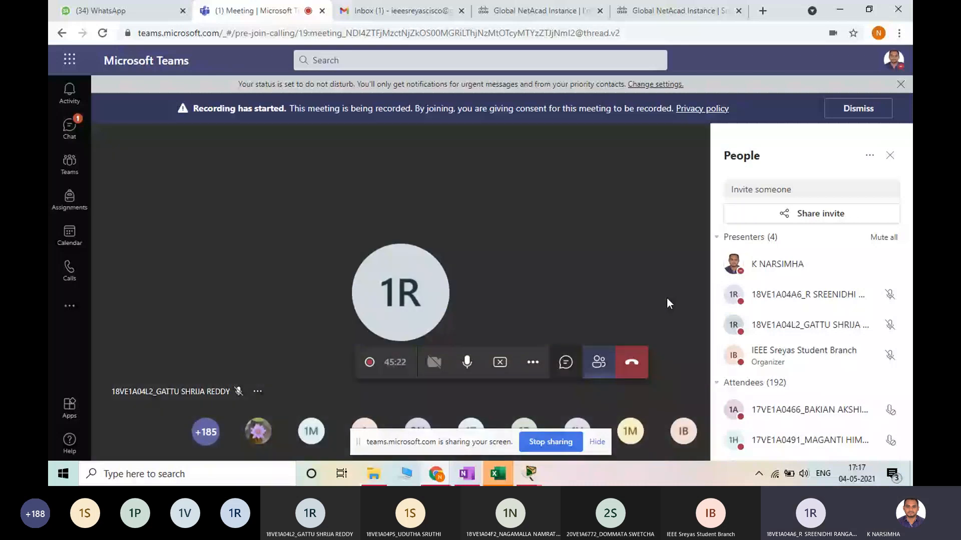
click(531, 474)
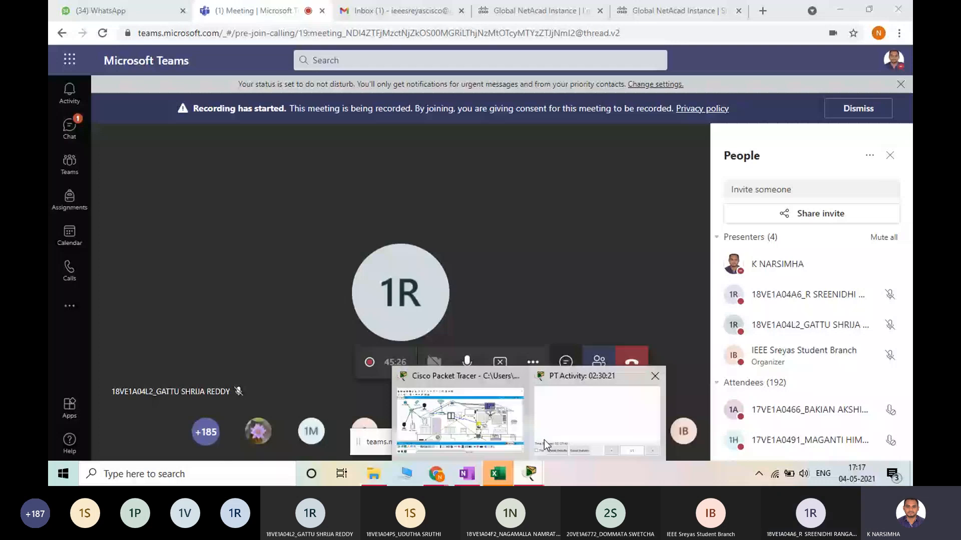
click(582, 434)
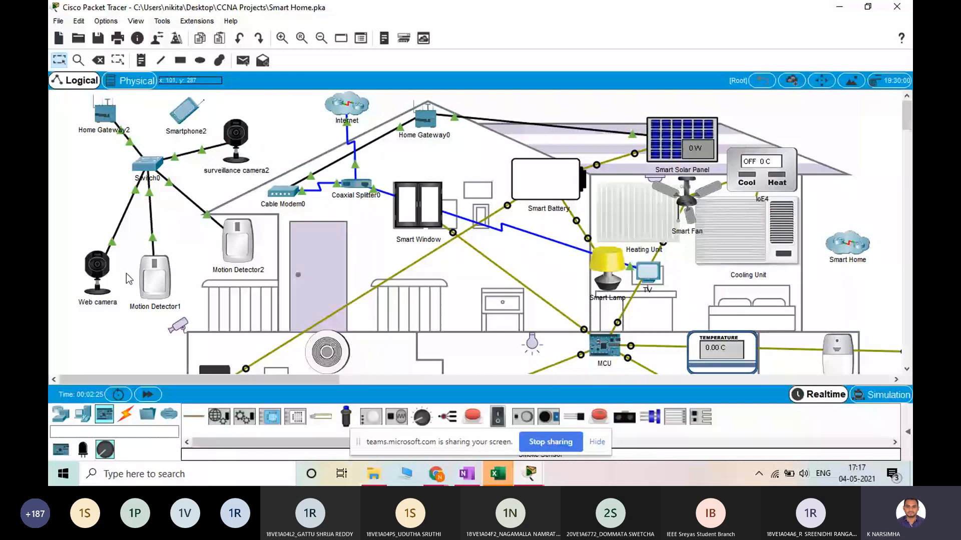
Examine the Smart Home topology across both floors, including its MCU-connected devices, and display the available end devices
scroll(497, 236, down, 3)
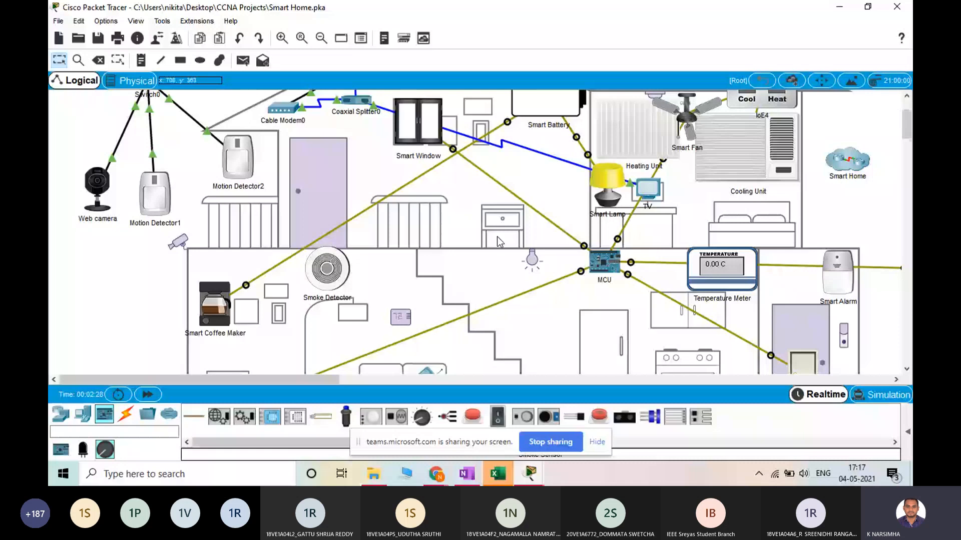
scroll(496, 236, up, 2)
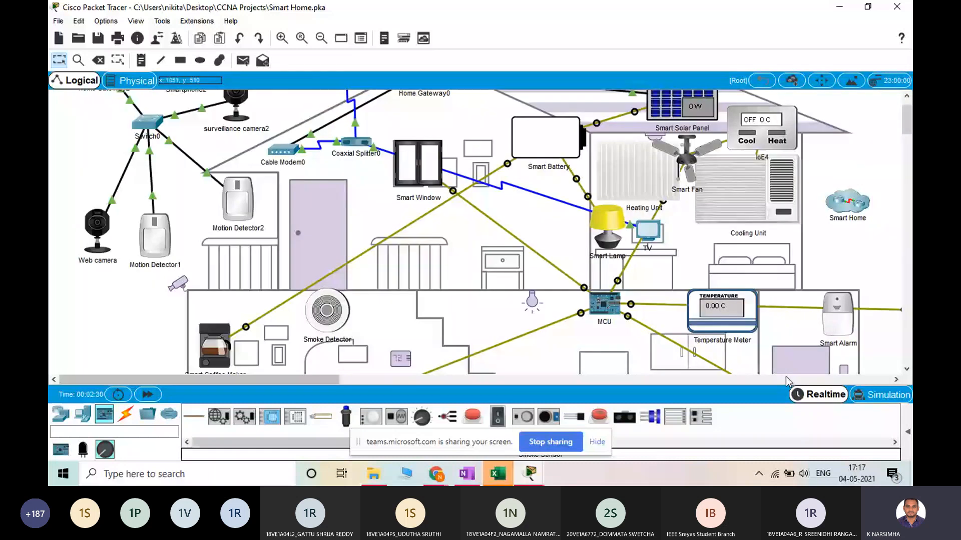
scroll(157, 291, up, 2)
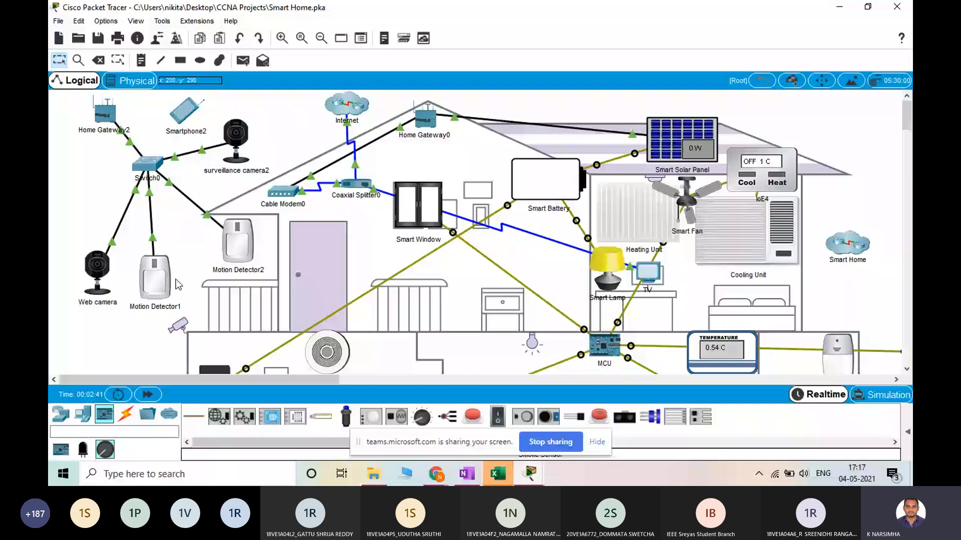
scroll(455, 284, down, 3)
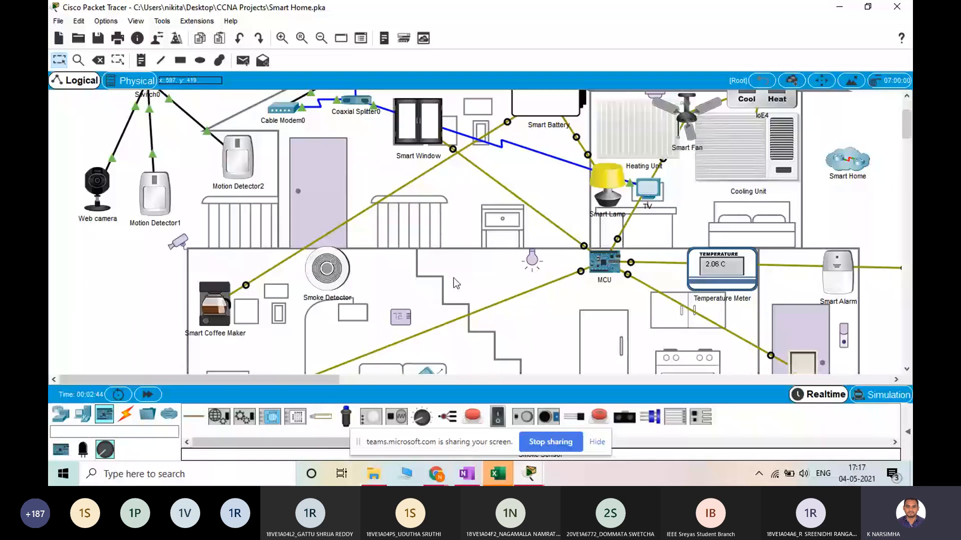
scroll(453, 278, up, 3)
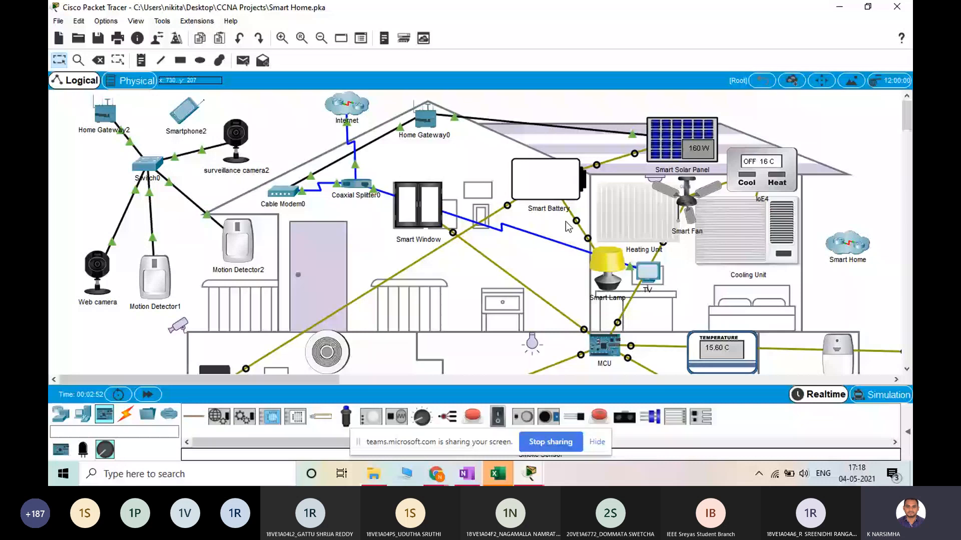
scroll(568, 226, down, 3)
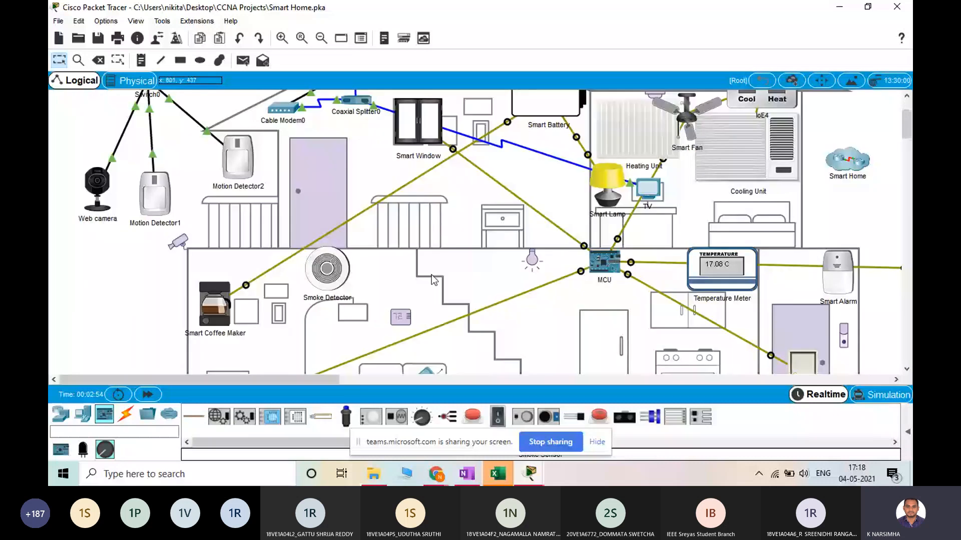
scroll(648, 342, down, 1)
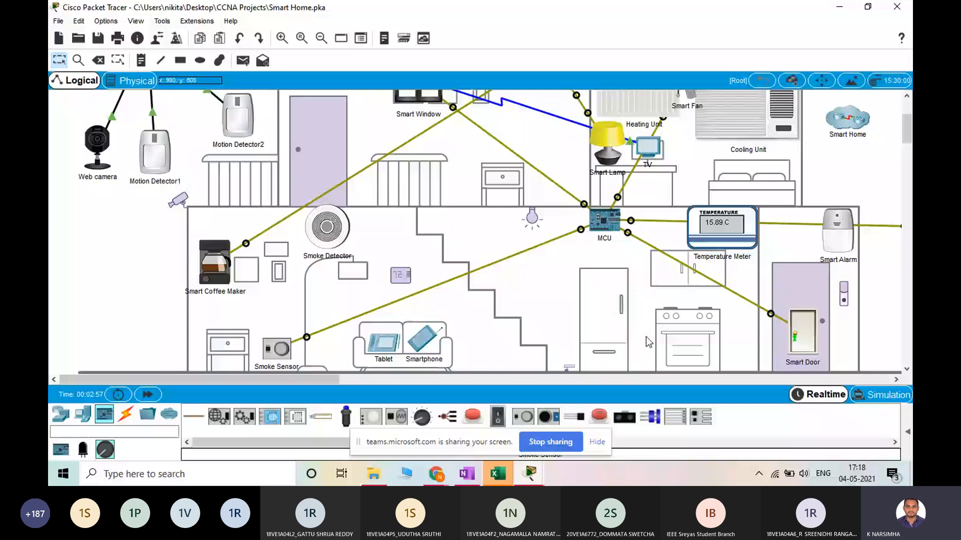
scroll(344, 146, up, 2)
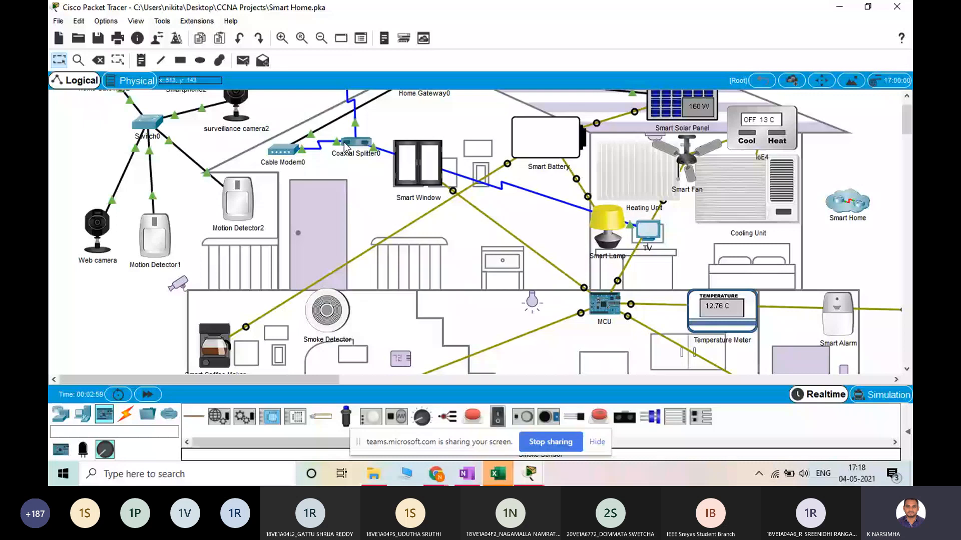
click(82, 414)
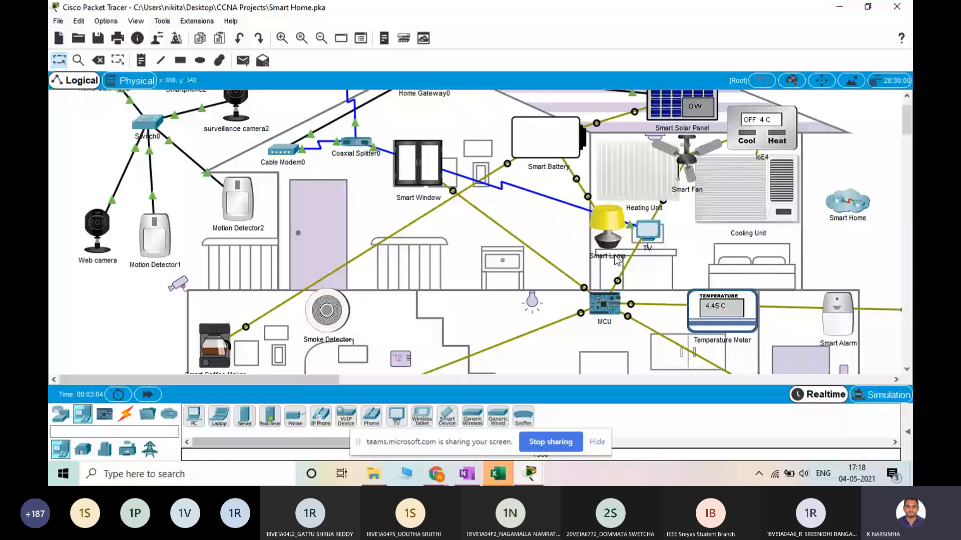
scroll(334, 298, up, 2)
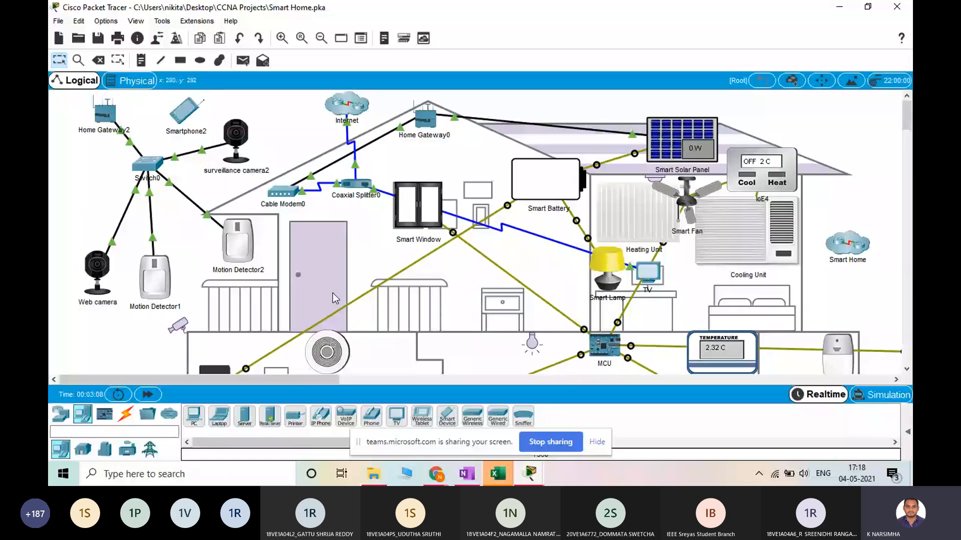
Save the Smart Home network and open the Enterprise Network Design by SR file from the CCNA Projects folder
click(65, 22)
click(75, 47)
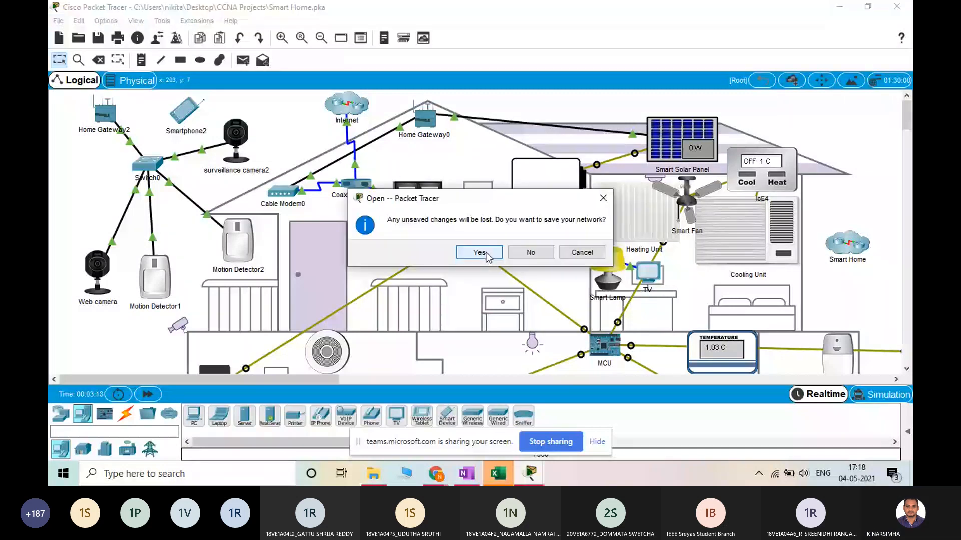
click(580, 250)
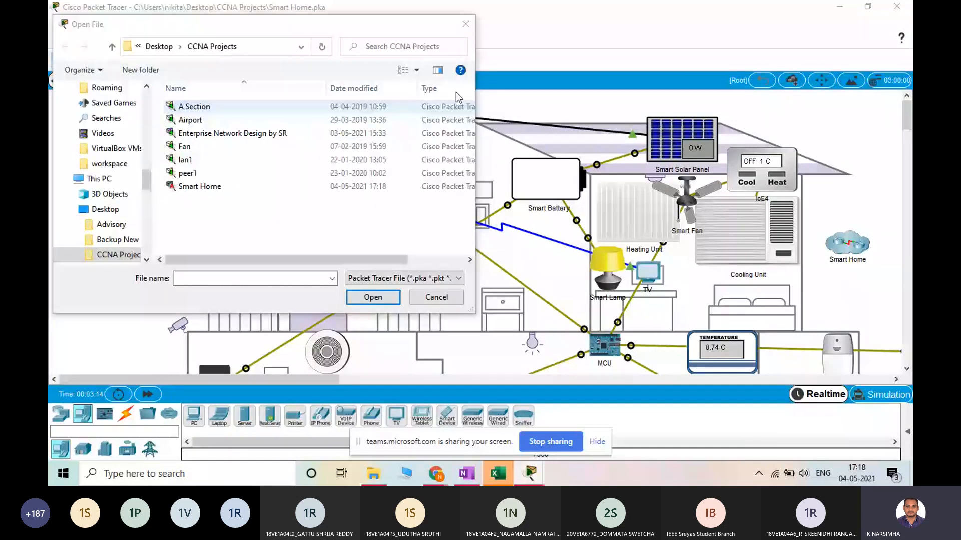
click(377, 298)
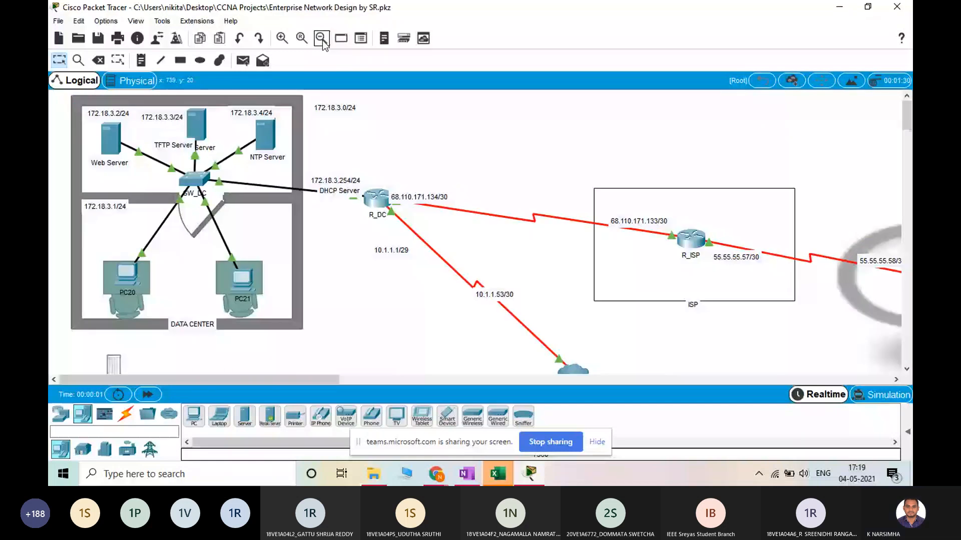
Examine the enterprise topology from the data center, ISP and Internet cloud down to the two branch offices
click(322, 39)
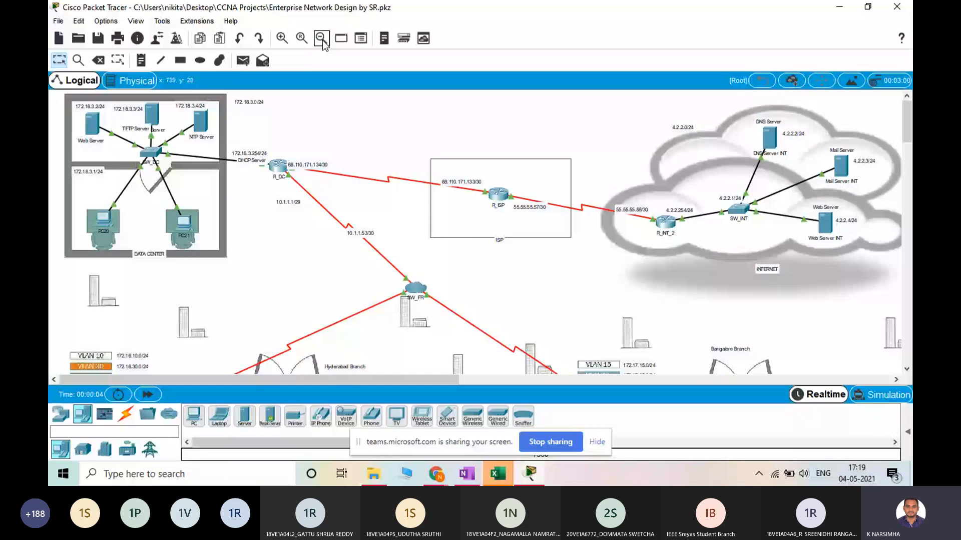
click(322, 40)
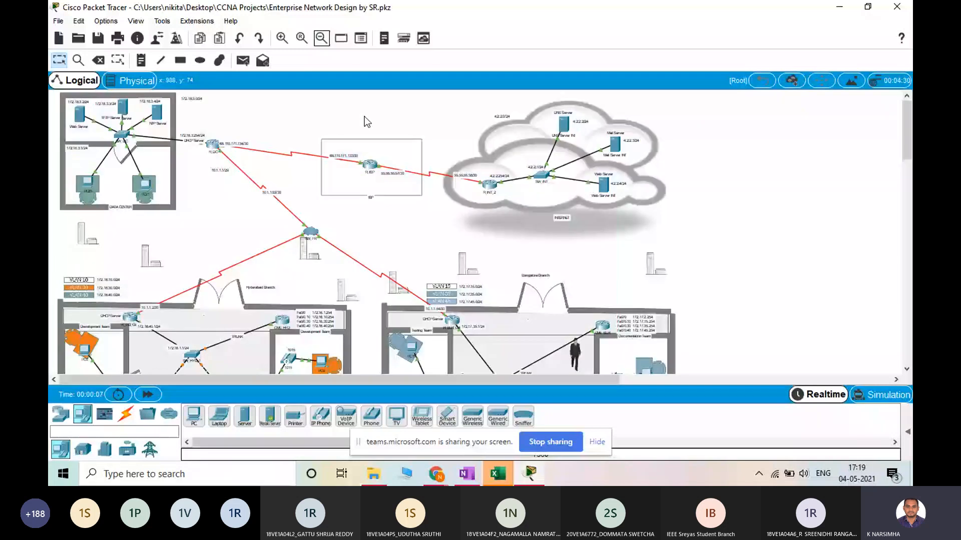
scroll(700, 283, down, 5)
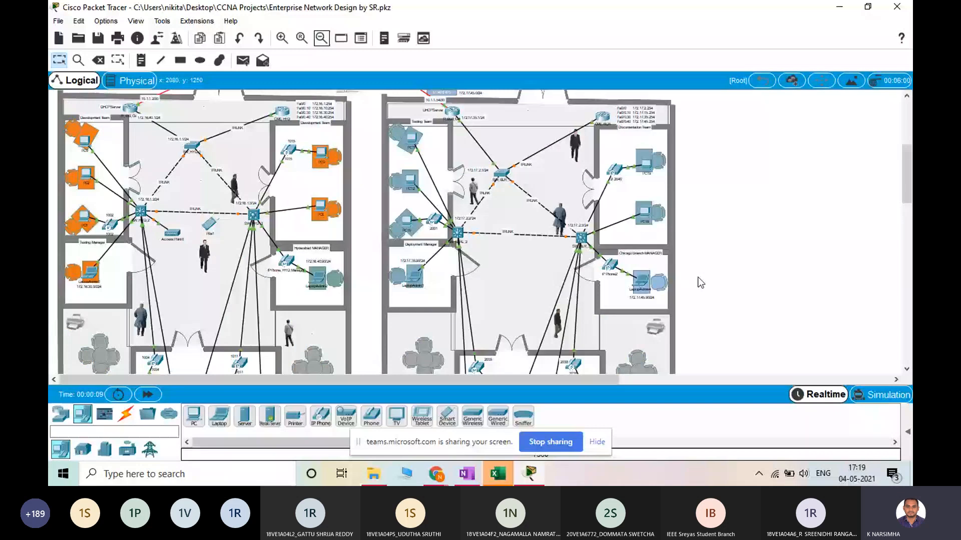
scroll(436, 280, down, 2)
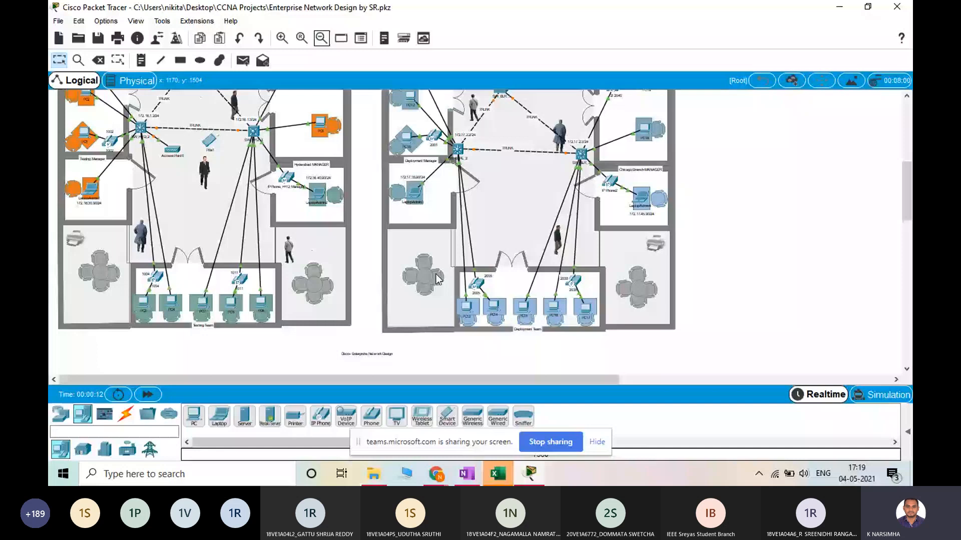
scroll(436, 279, up, 1)
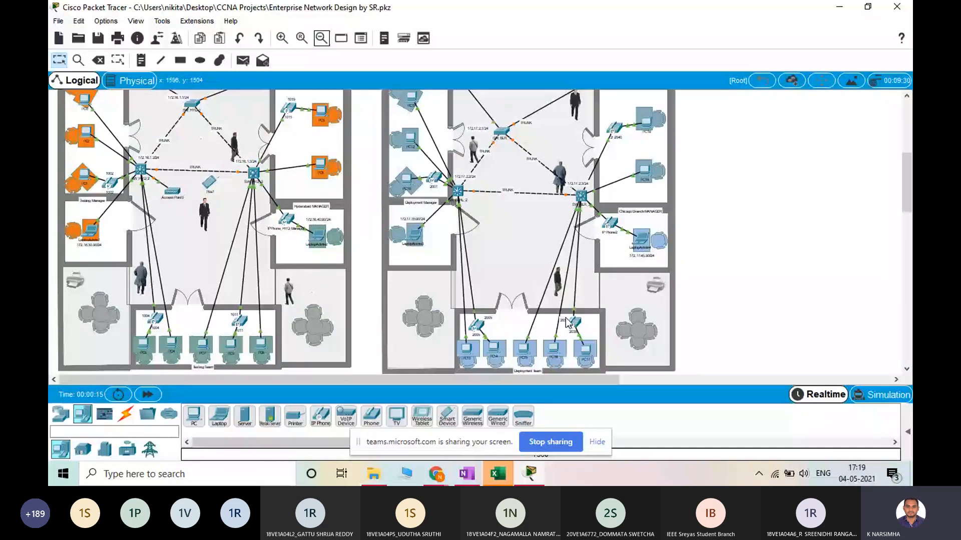
scroll(616, 257, up, 3)
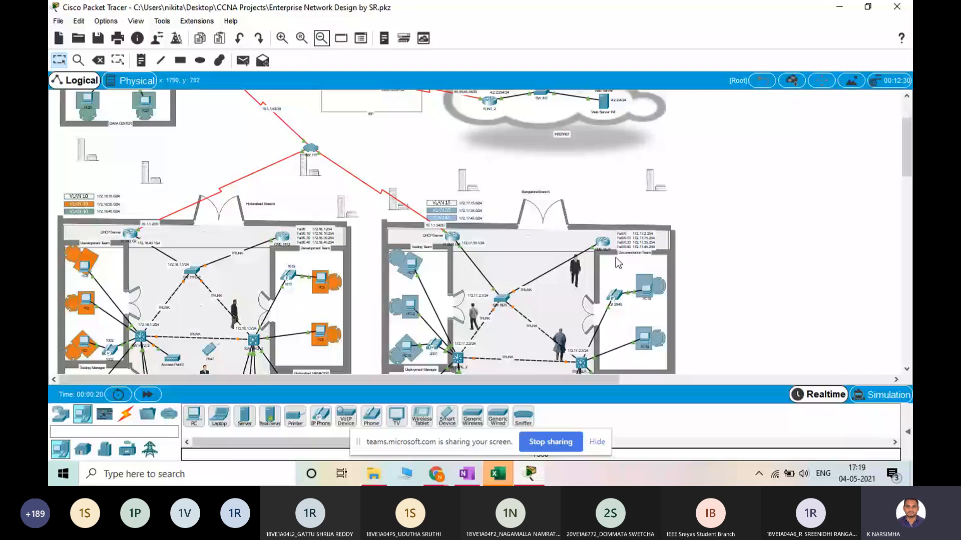
scroll(615, 257, up, 2)
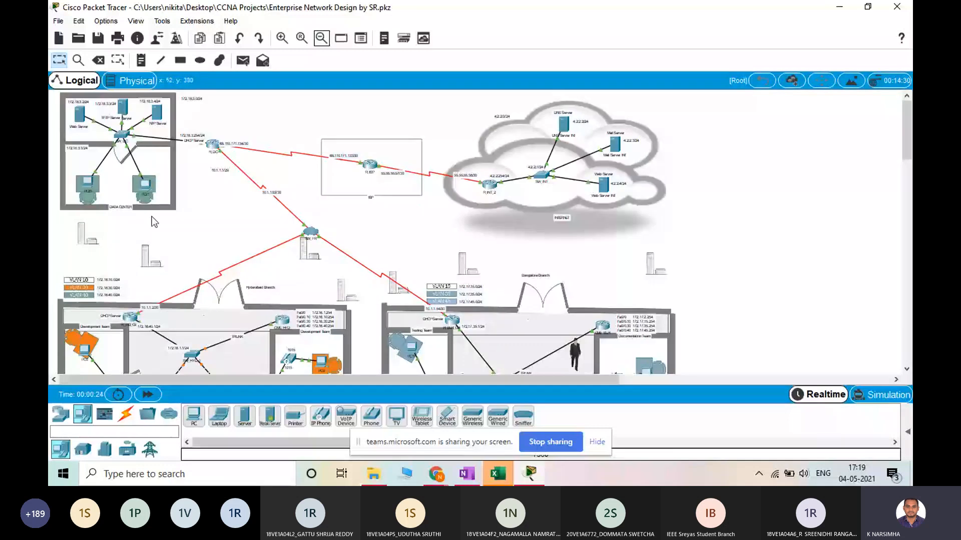
Inspect the team rooms, switches and phones of the Hyderabad and Bangalore branches, ending with an overview of the whole network
scroll(191, 158, down, 5)
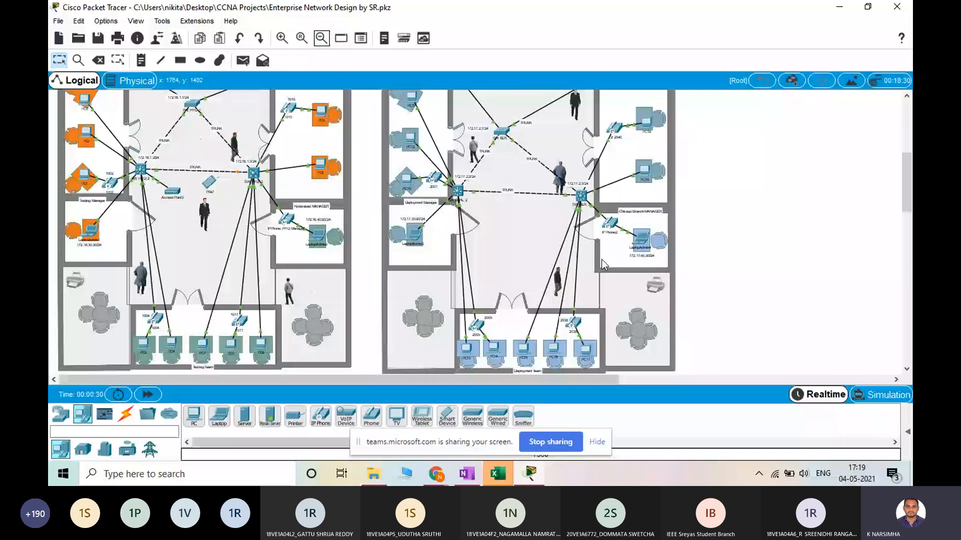
scroll(601, 259, up, 3)
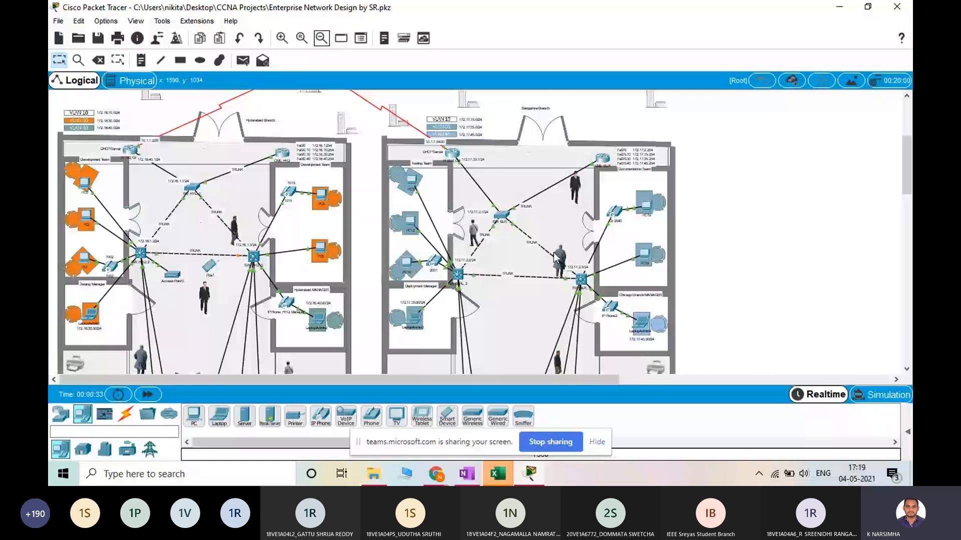
scroll(352, 268, down, 2)
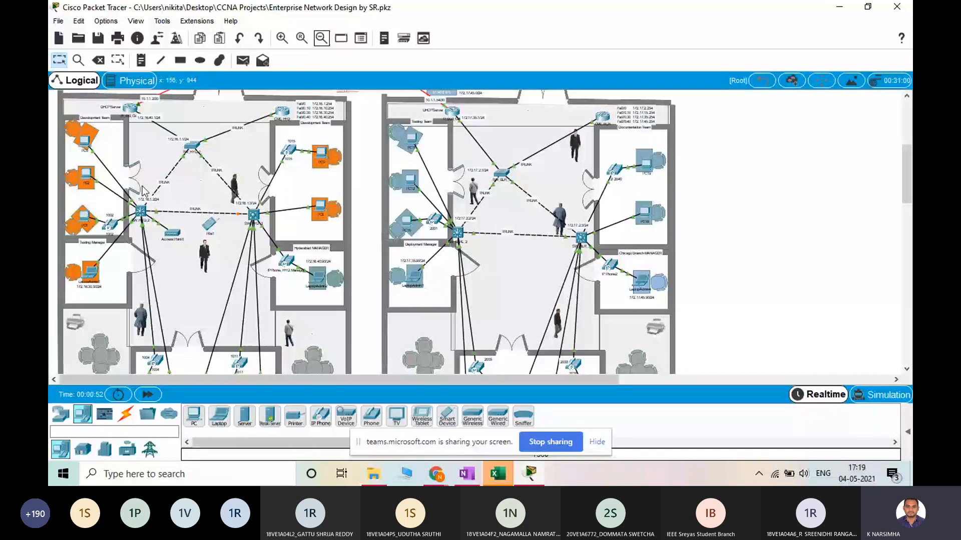
scroll(521, 259, down, 5)
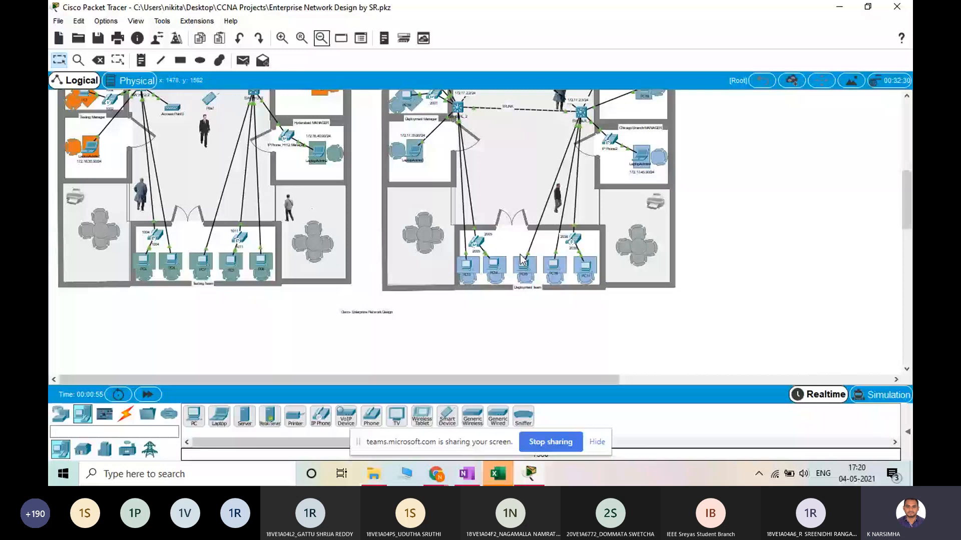
scroll(302, 205, up, 5)
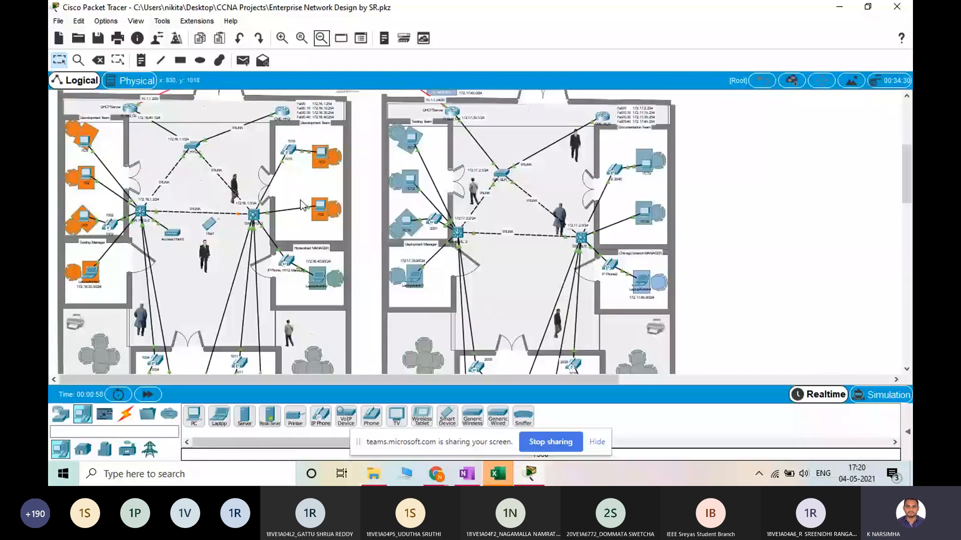
scroll(319, 290, down, 2)
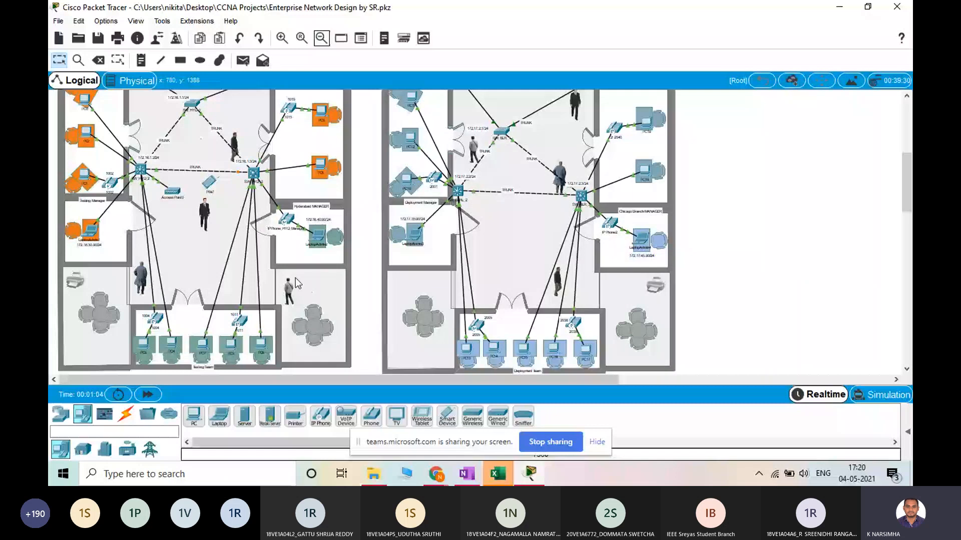
scroll(295, 278, down, 3)
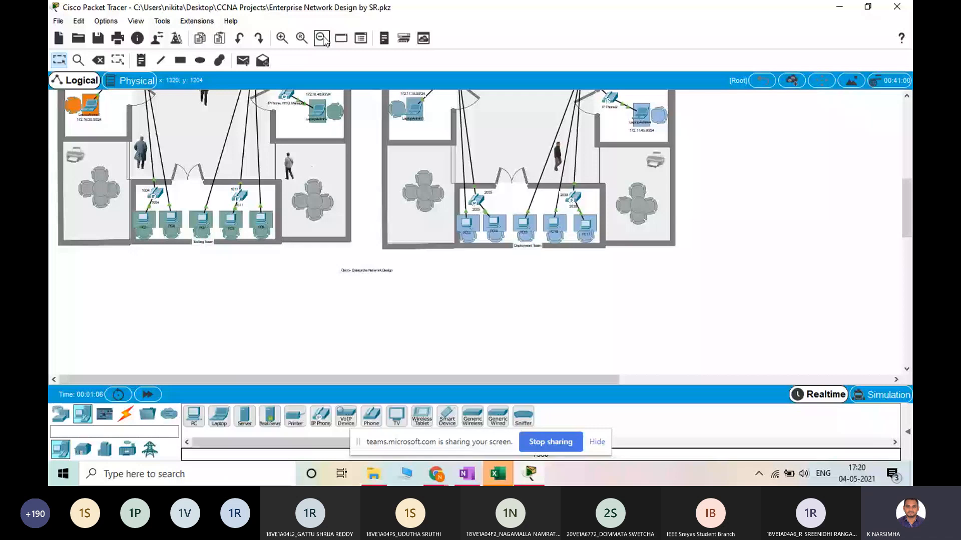
click(322, 38)
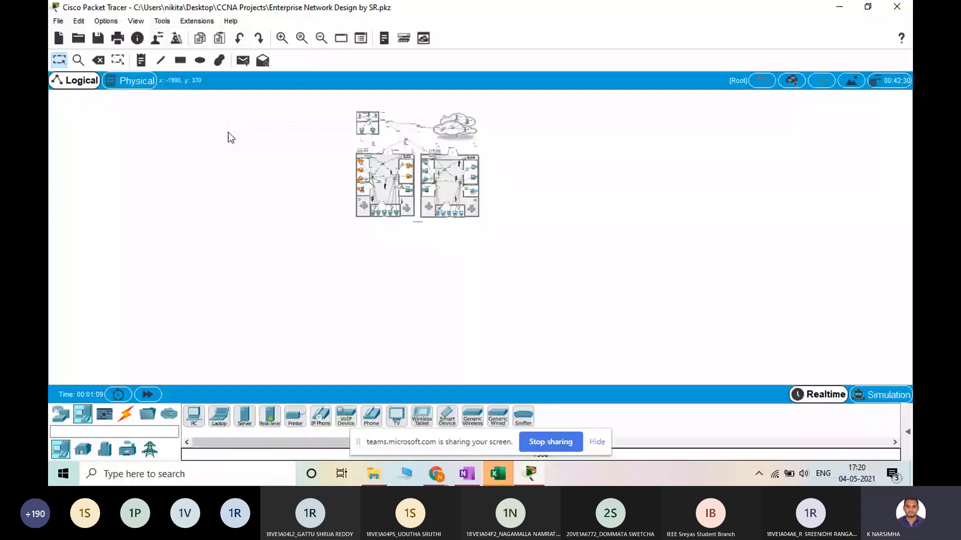
Move the selected enterprise topology a short distance down and to the right in the logical workspace
drag(454, 227, 476, 249)
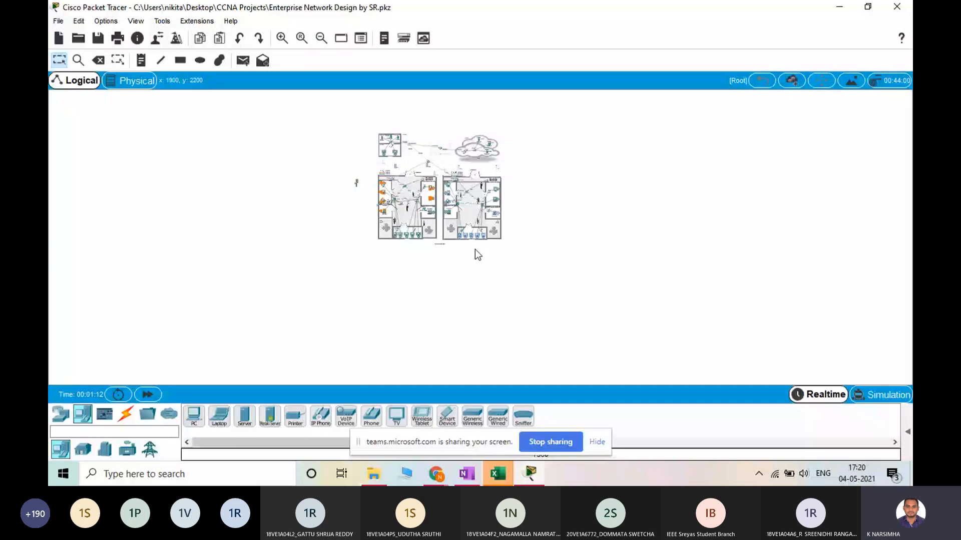
click(282, 38)
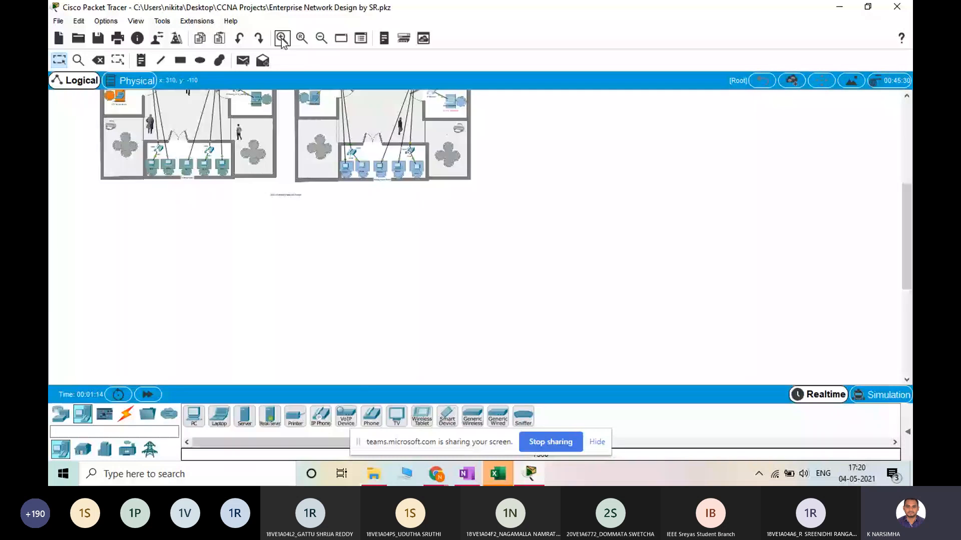
click(284, 43)
Examine the Hyderabad and Bangalore branches and their links to the data center, ISP and Internet cloud, down to the Testing Team PCs
scroll(368, 160, up, 7)
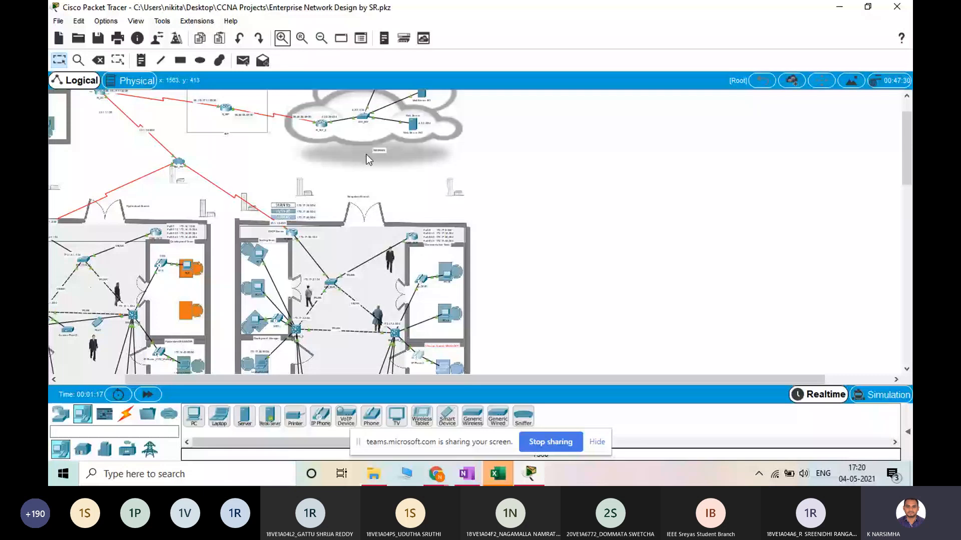
scroll(281, 257, left, 2)
scroll(282, 257, down, 1)
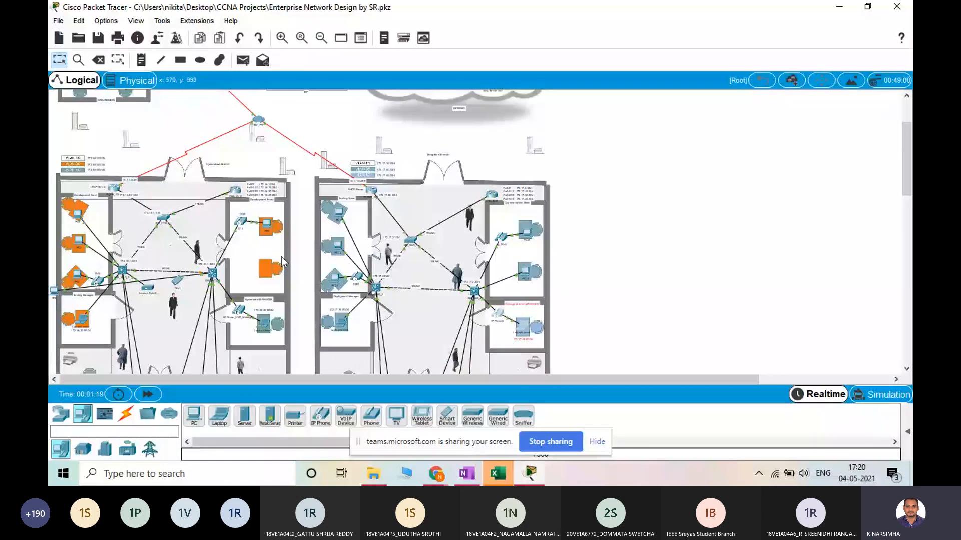
scroll(282, 256, down, 1)
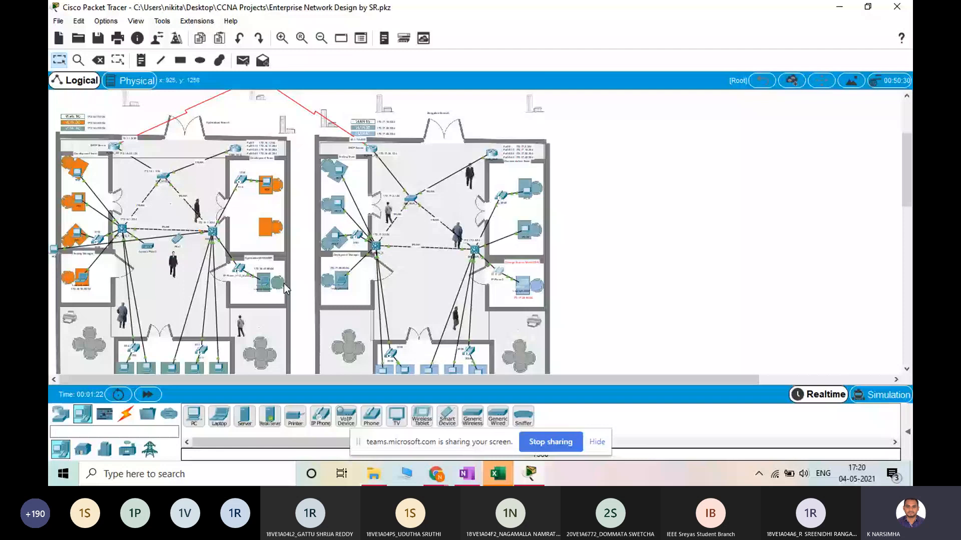
scroll(456, 255, up, 2)
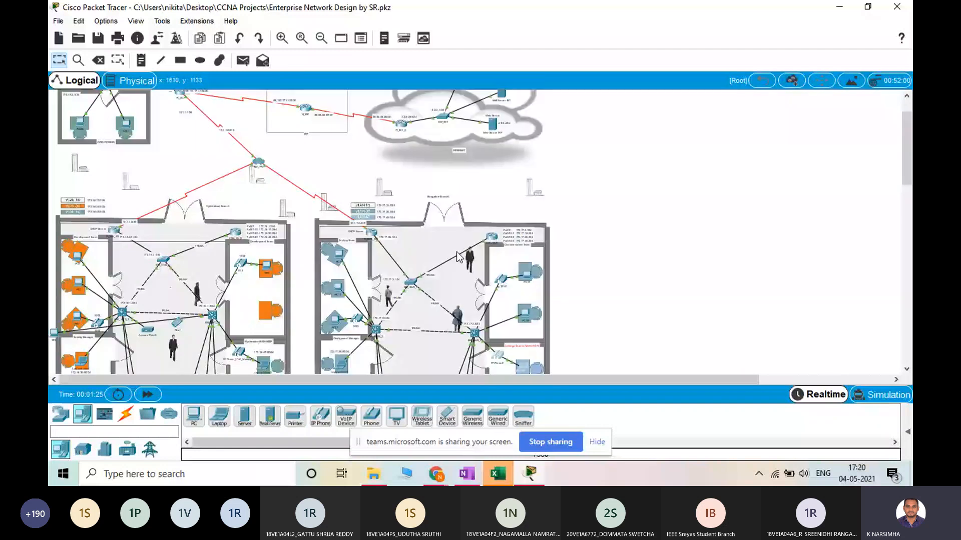
scroll(456, 256, up, 1)
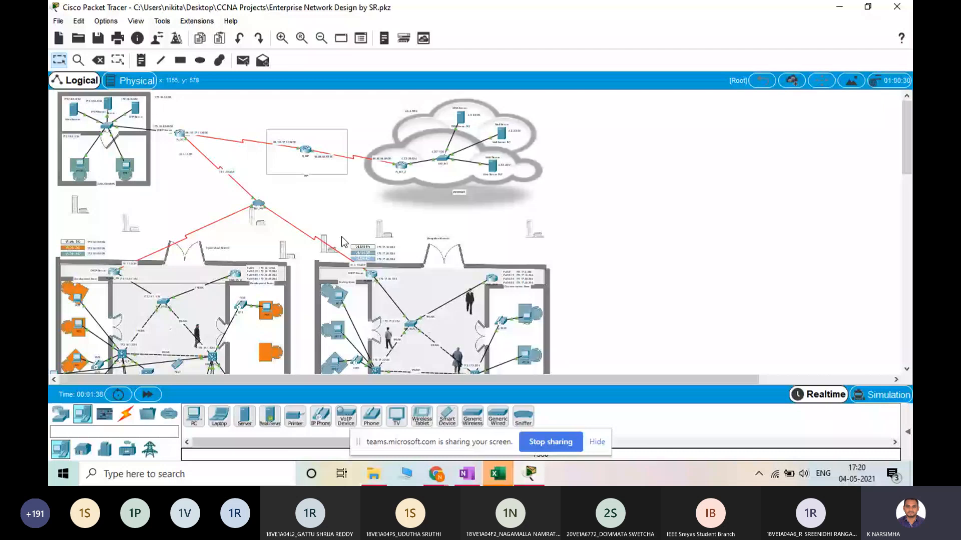
scroll(424, 226, down, 5)
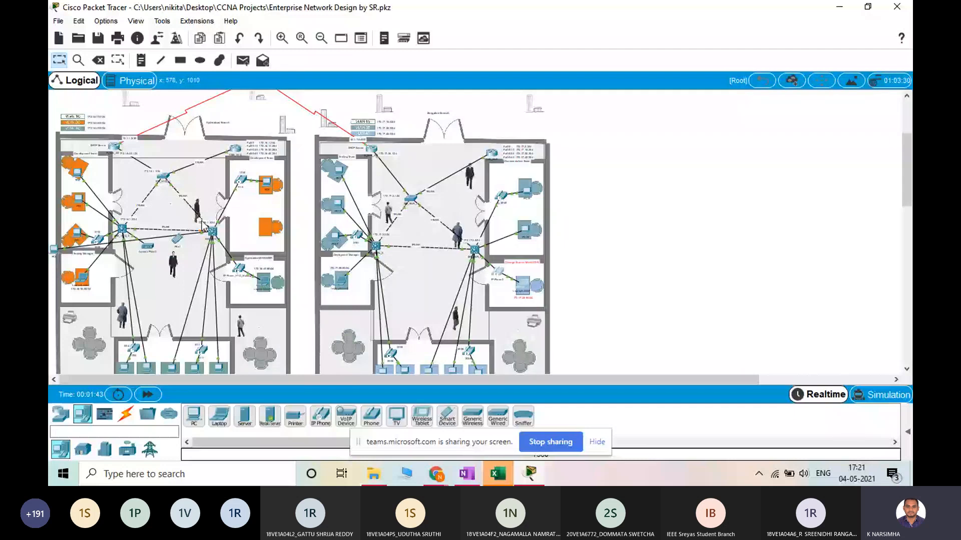
scroll(106, 170, up, 5)
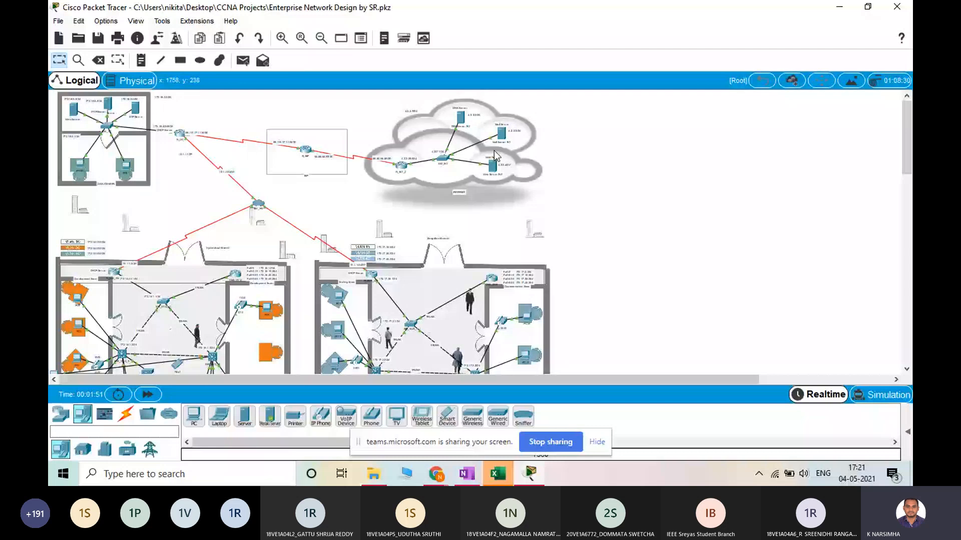
scroll(435, 235, down, 5)
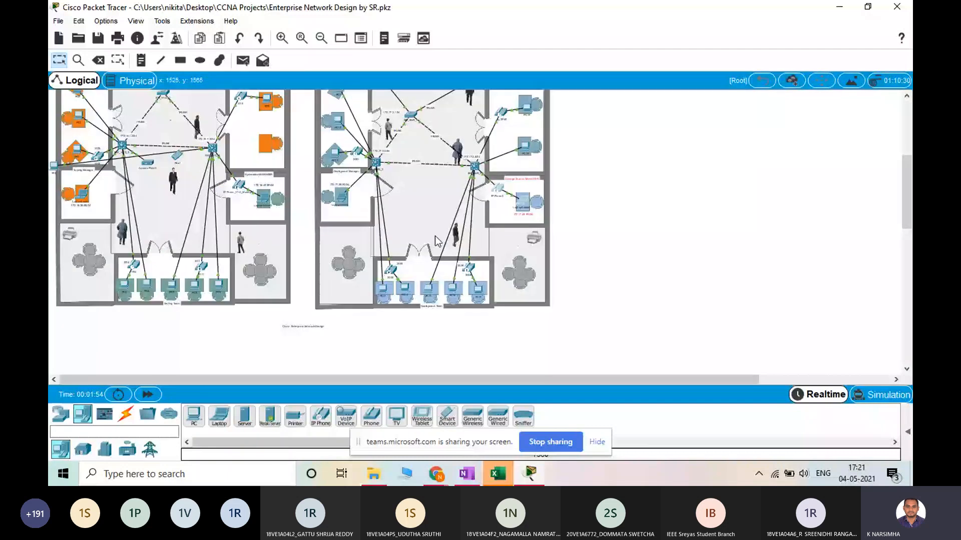
scroll(218, 283, up, 1)
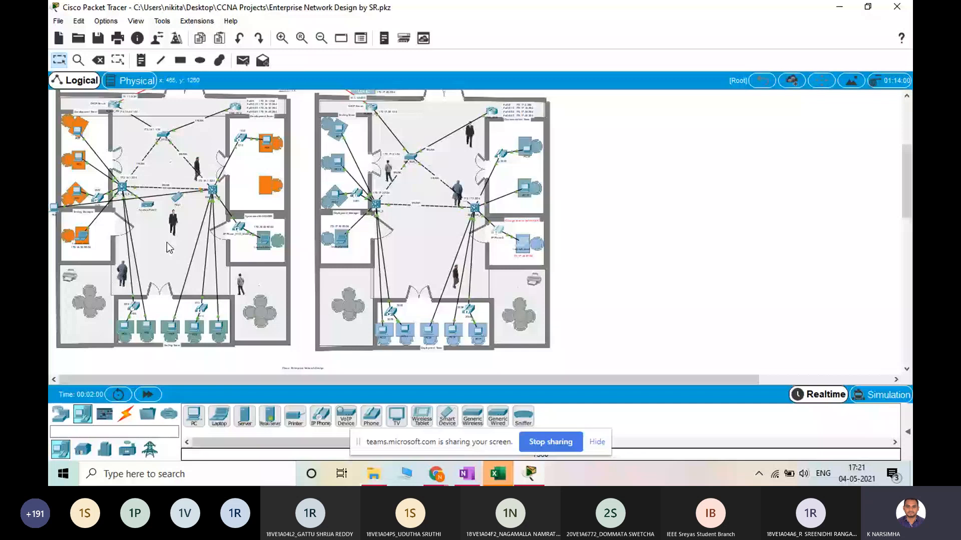
scroll(63, 101, up, 4)
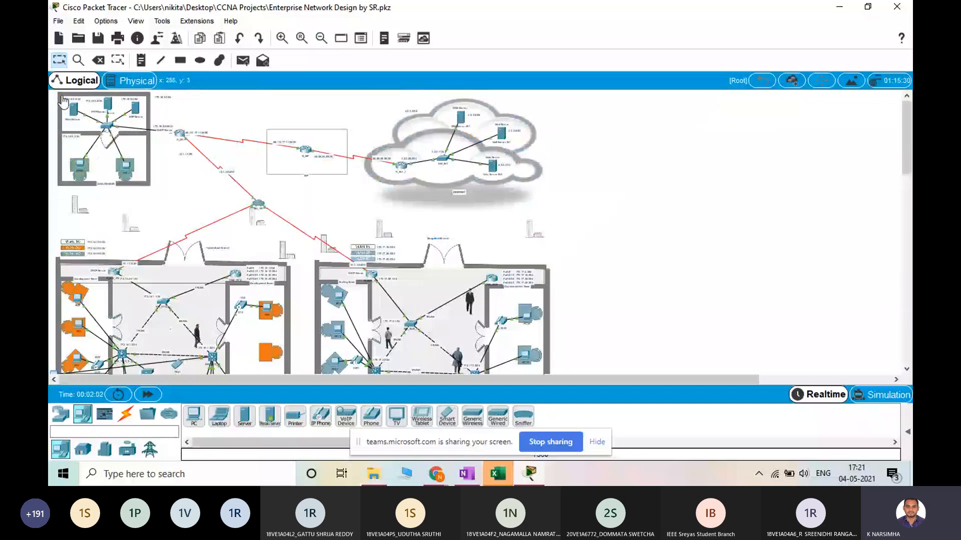
scroll(259, 173, down, 3)
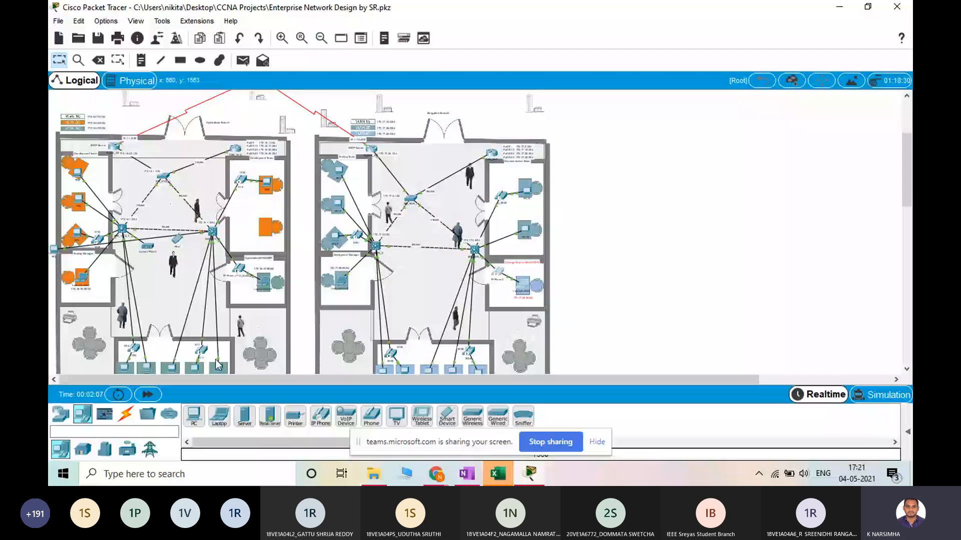
scroll(218, 365, down, 1)
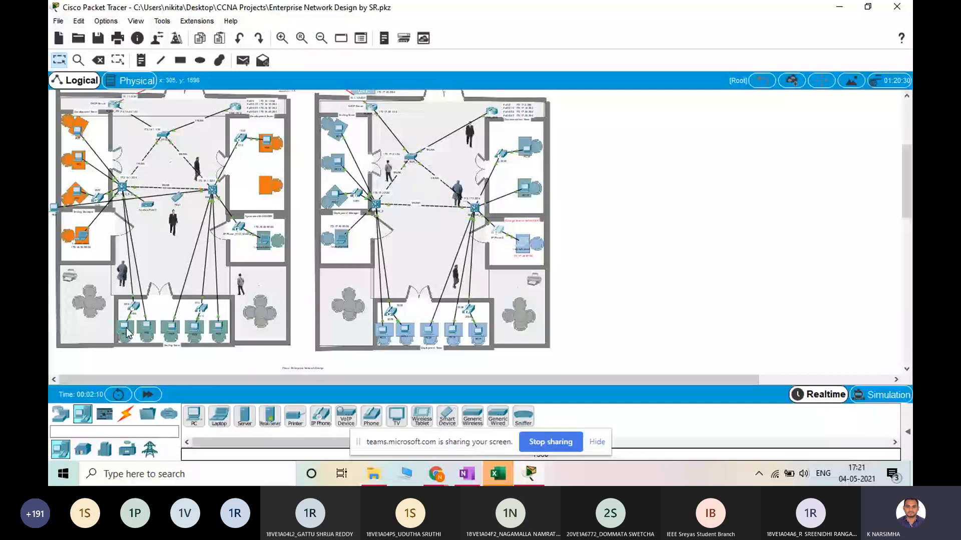
Show the list of user-created PDUs and delete the existing PDUs of Scenario 0
scroll(133, 332, up, 4)
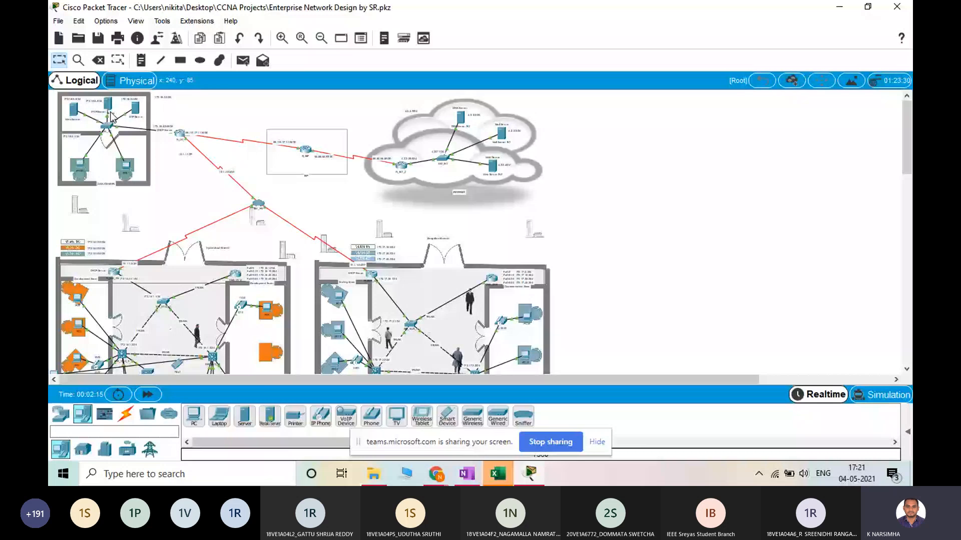
click(245, 62)
click(301, 38)
scroll(329, 215, down, 8)
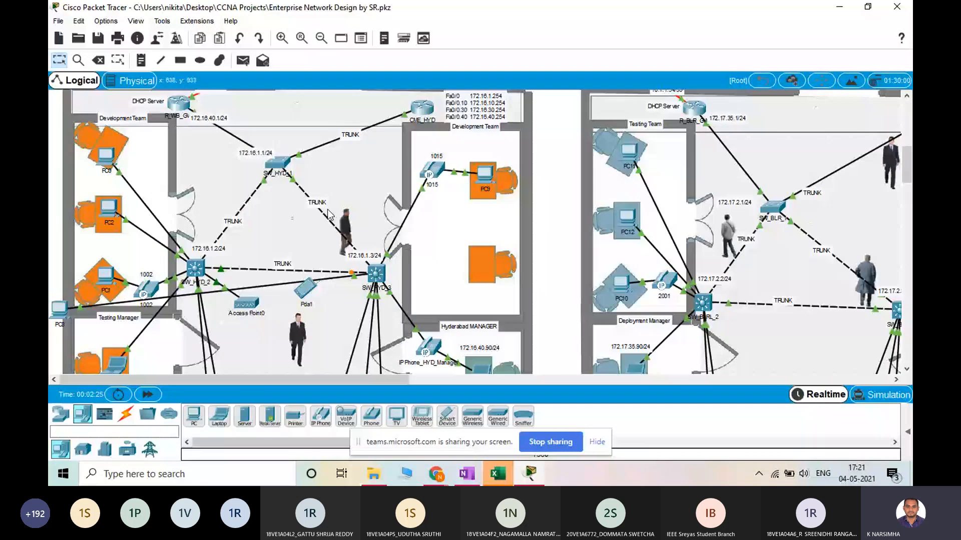
scroll(327, 214, down, 5)
click(243, 61)
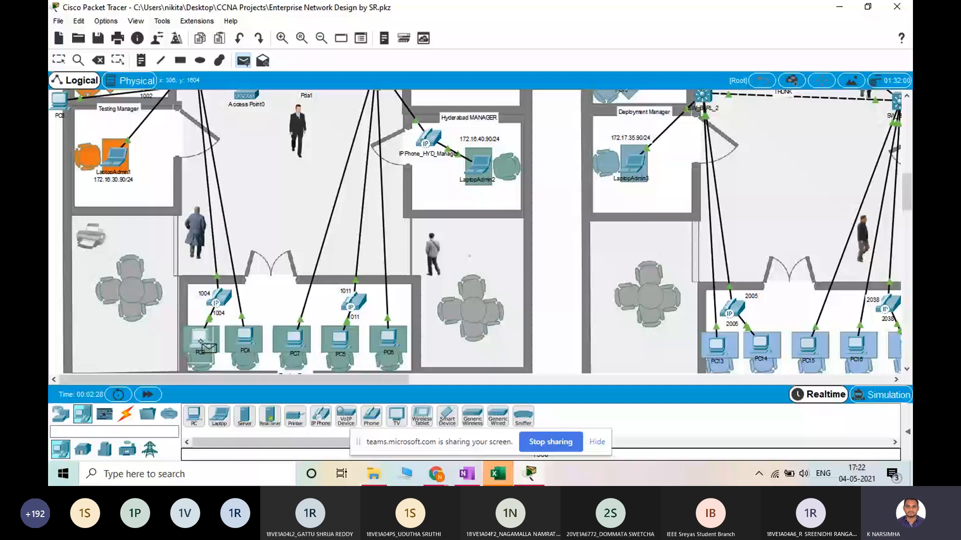
click(906, 434)
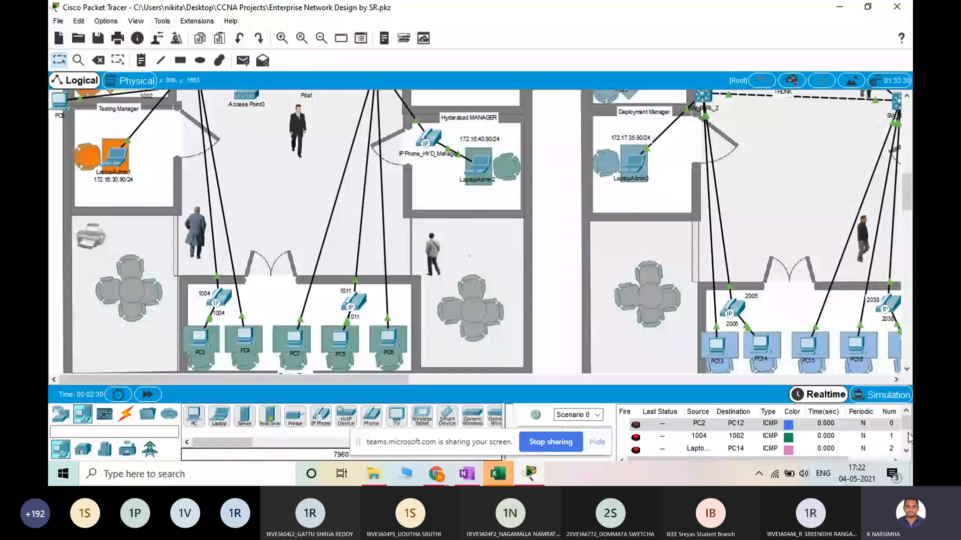
click(908, 434)
click(594, 436)
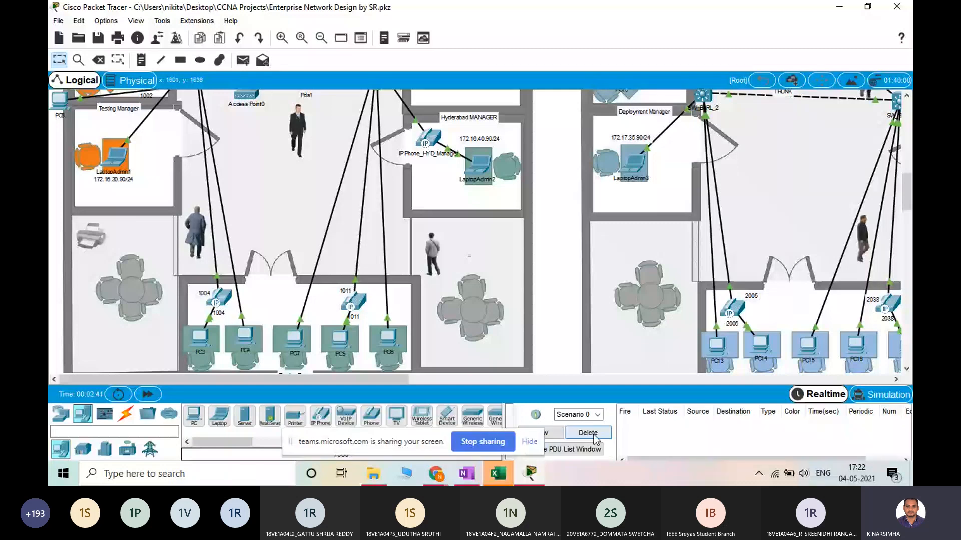
Send a simple PDU from PC3 in the Hyderabad Testing Team to PC0 in the Development Team
click(244, 60)
click(200, 340)
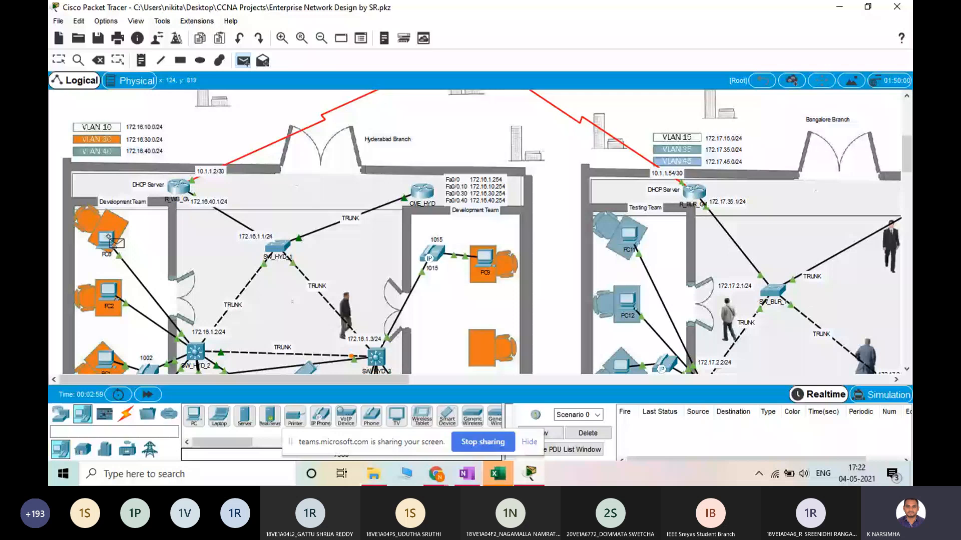
click(107, 239)
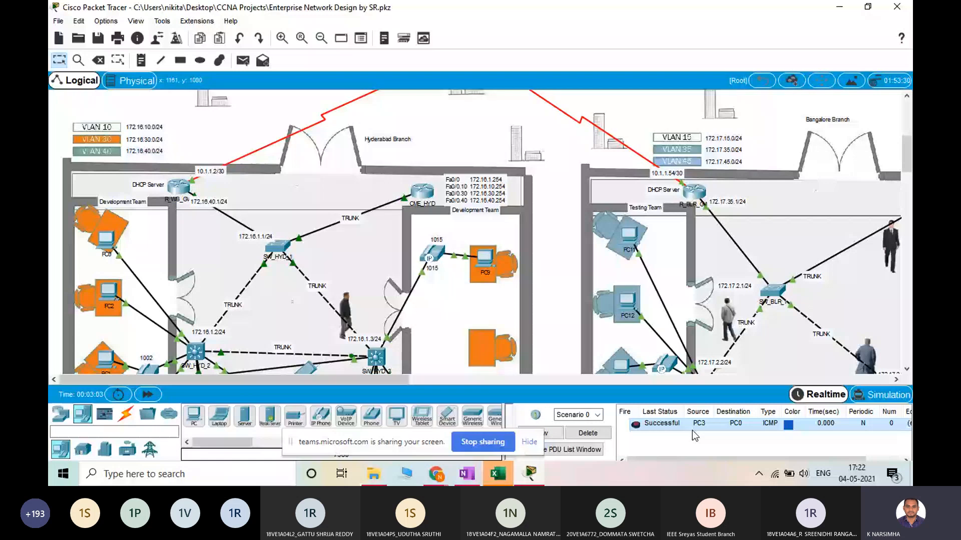
Examine the path between PC3 and PC0, and the routers, VLANs and serial links joining both branches to the data center
scroll(195, 218, down, 10)
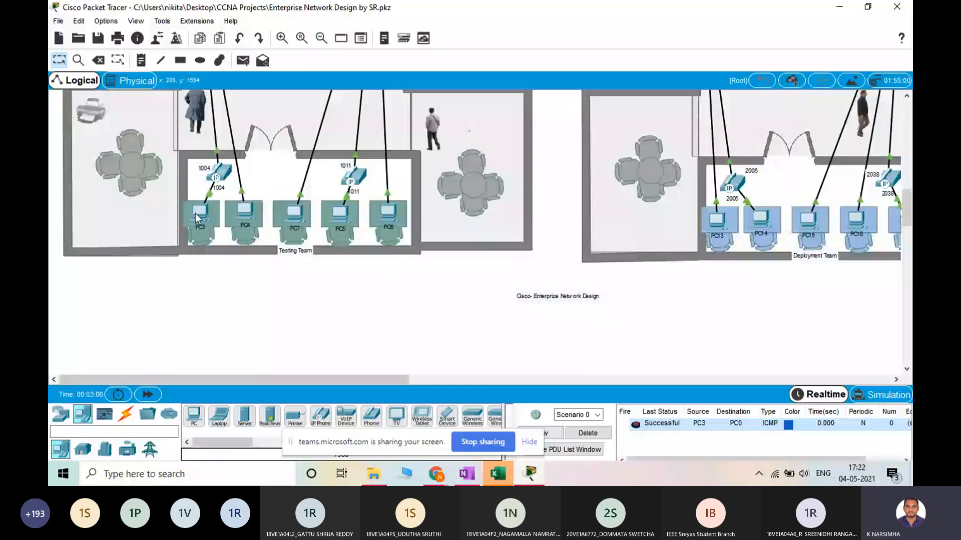
scroll(195, 219, up, 10)
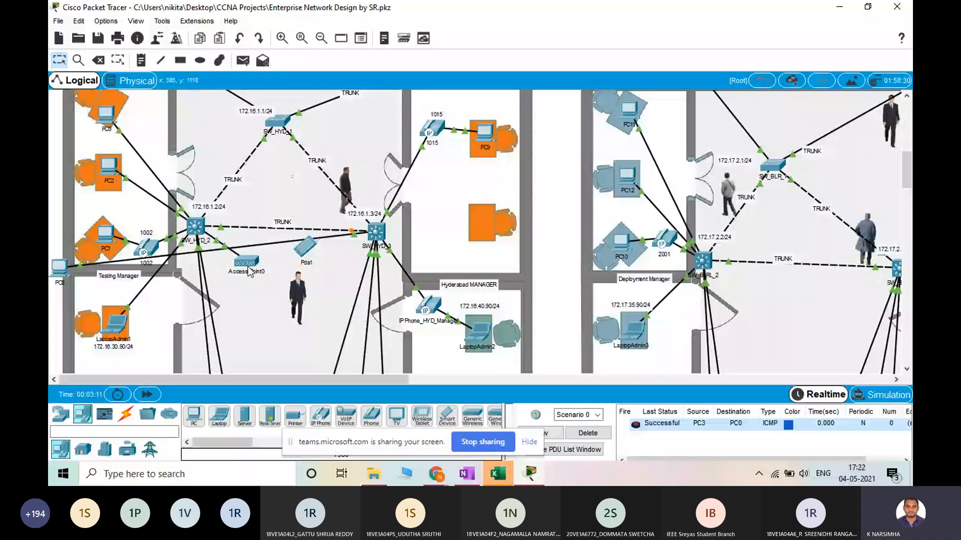
scroll(249, 272, up, 3)
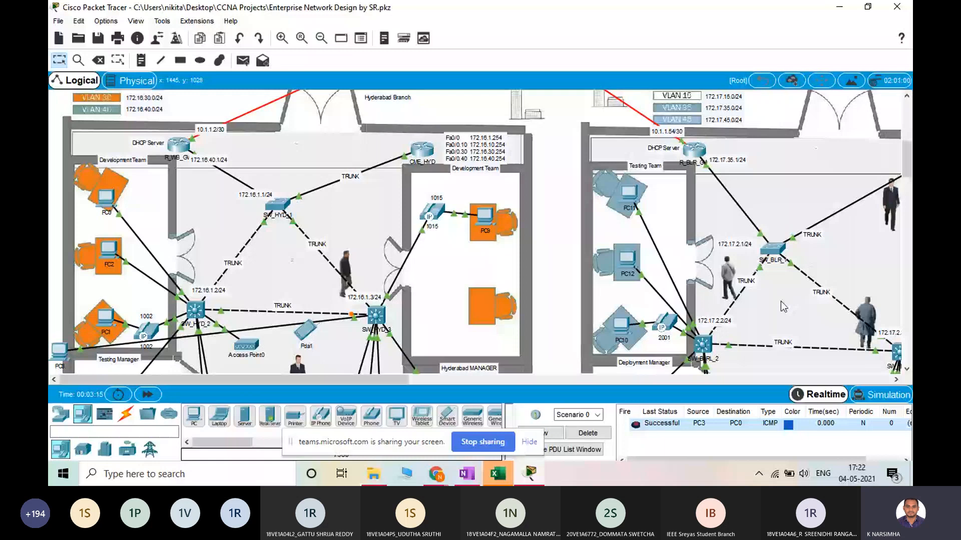
click(321, 38)
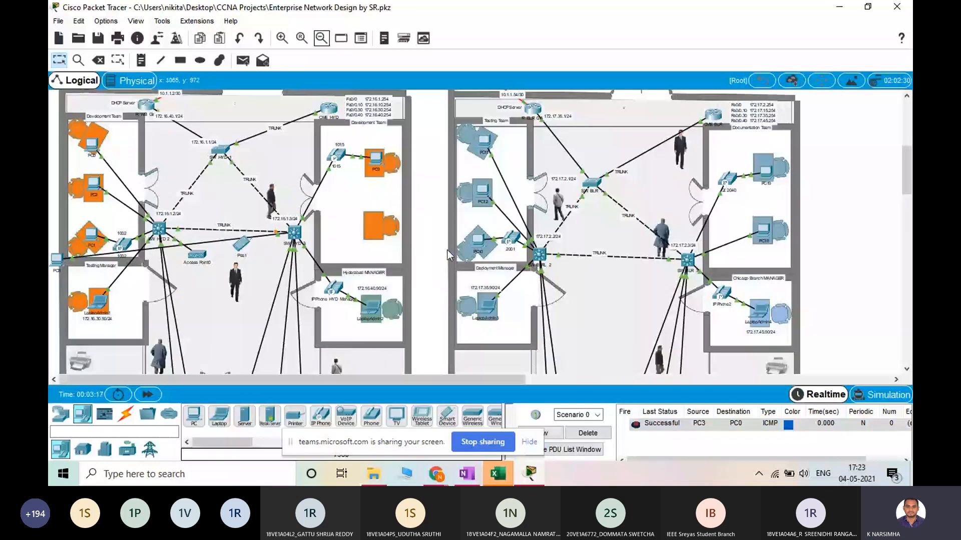
scroll(563, 220, up, 9)
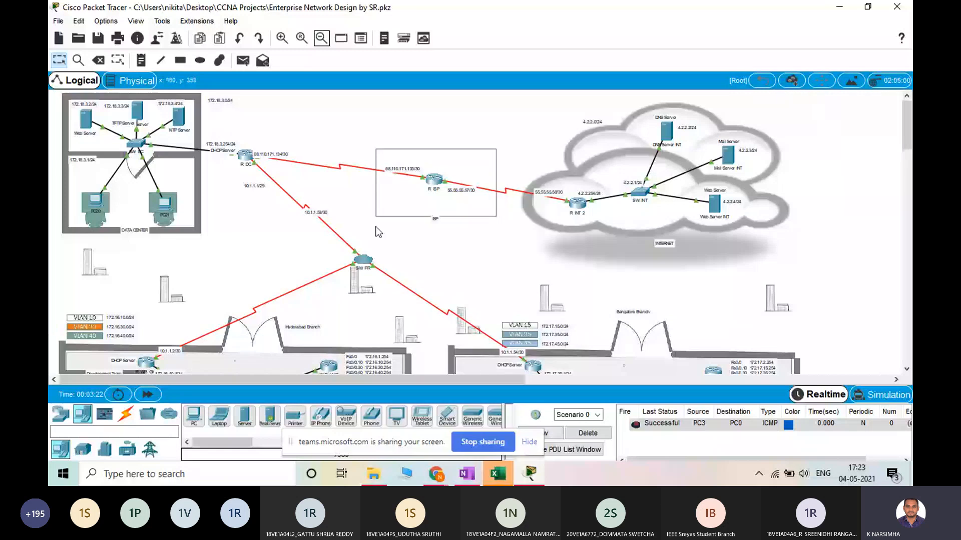
scroll(377, 231, down, 3)
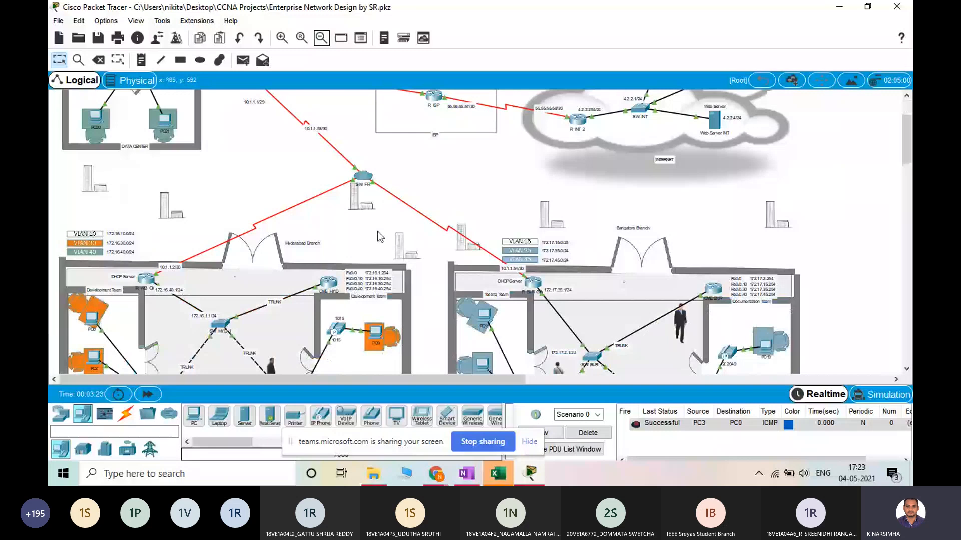
scroll(377, 231, down, 2)
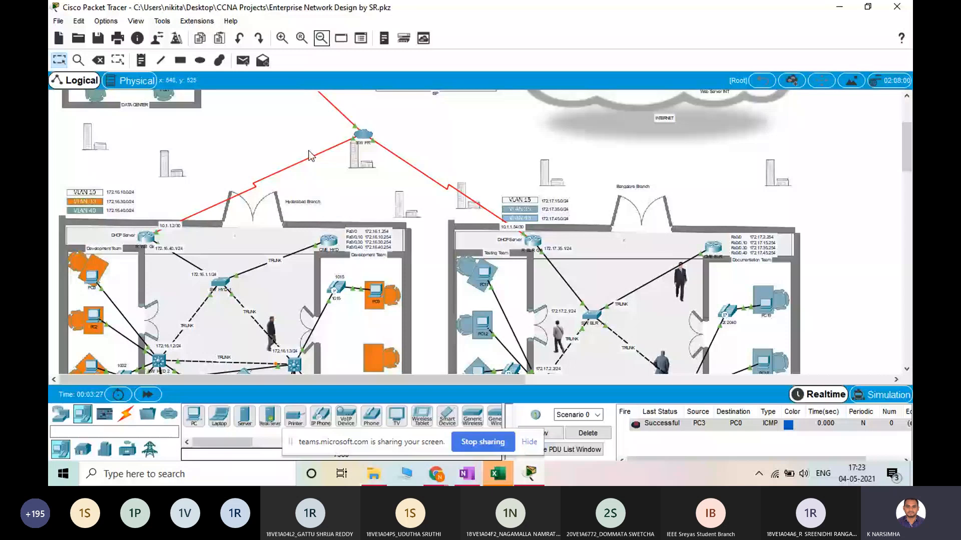
scroll(315, 252, down, 8)
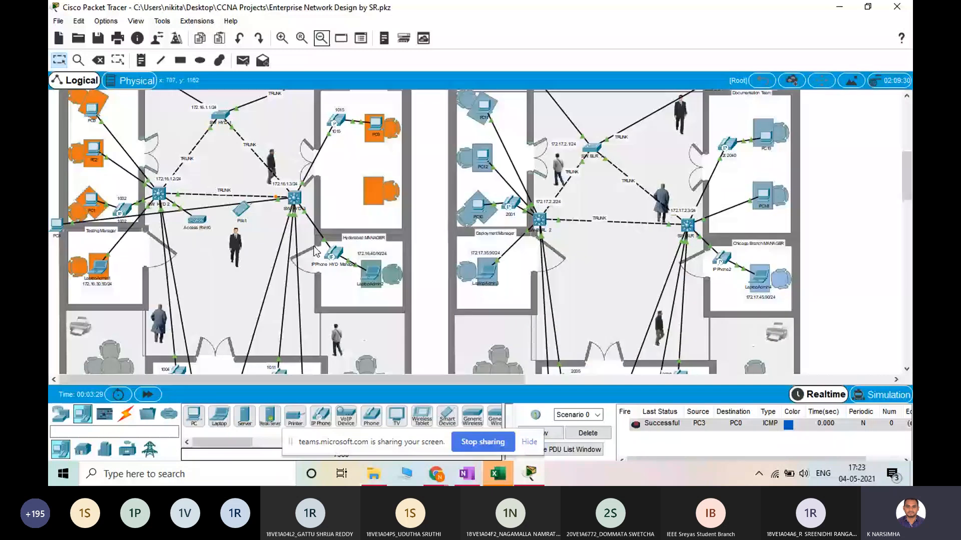
scroll(315, 251, up, 10)
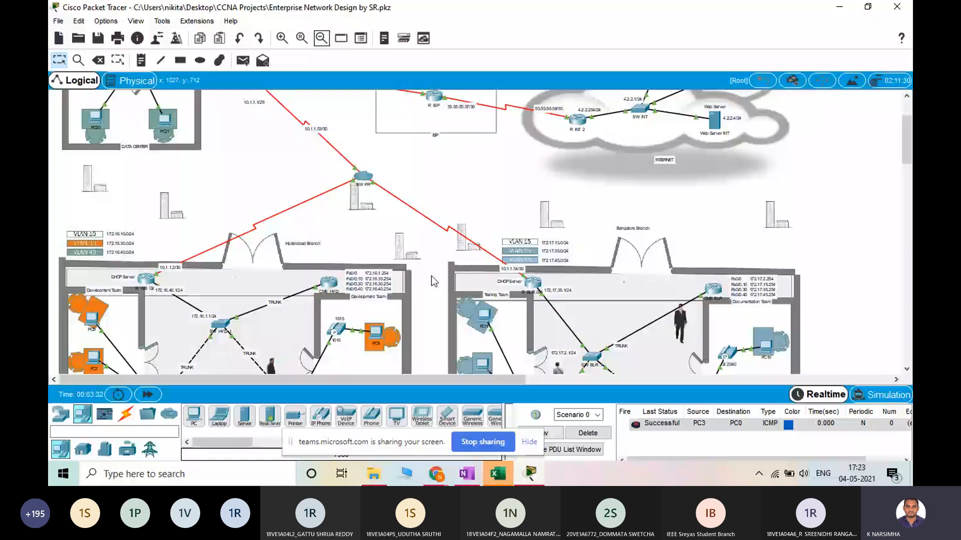
scroll(432, 276, down, 6)
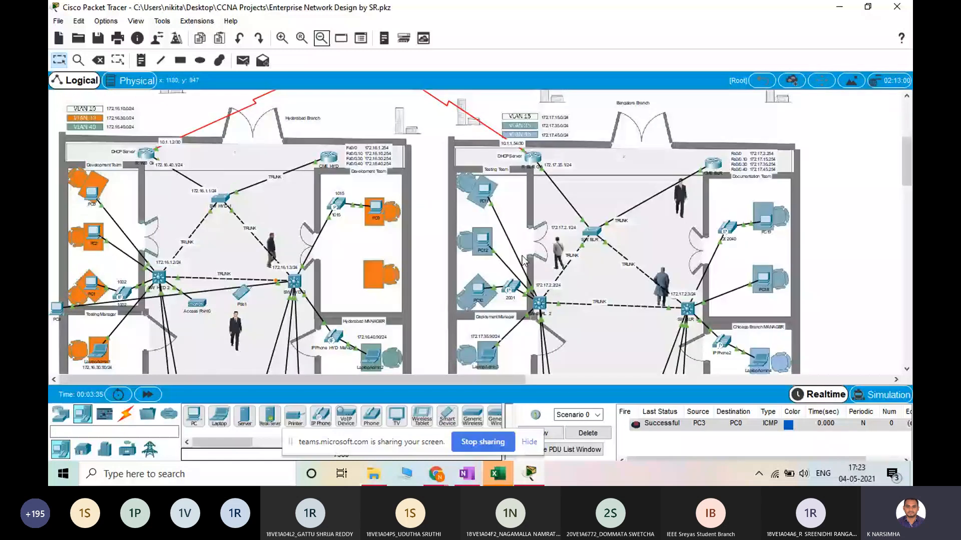
scroll(522, 260, down, 8)
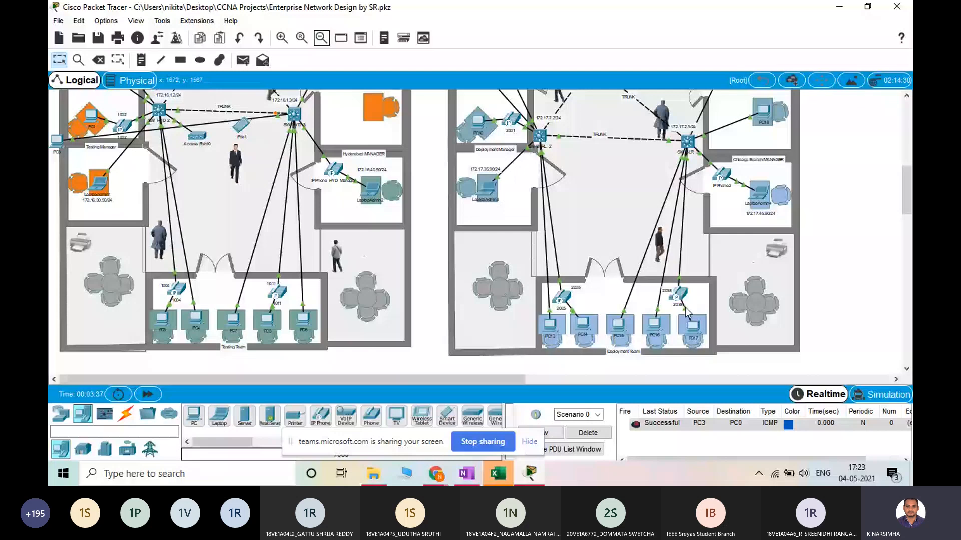
scroll(509, 244, up, 12)
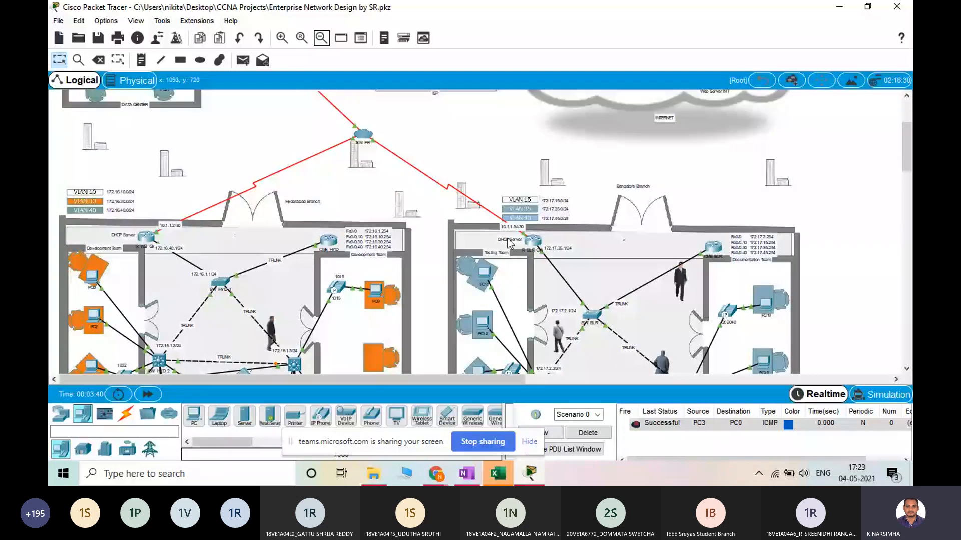
scroll(509, 244, up, 2)
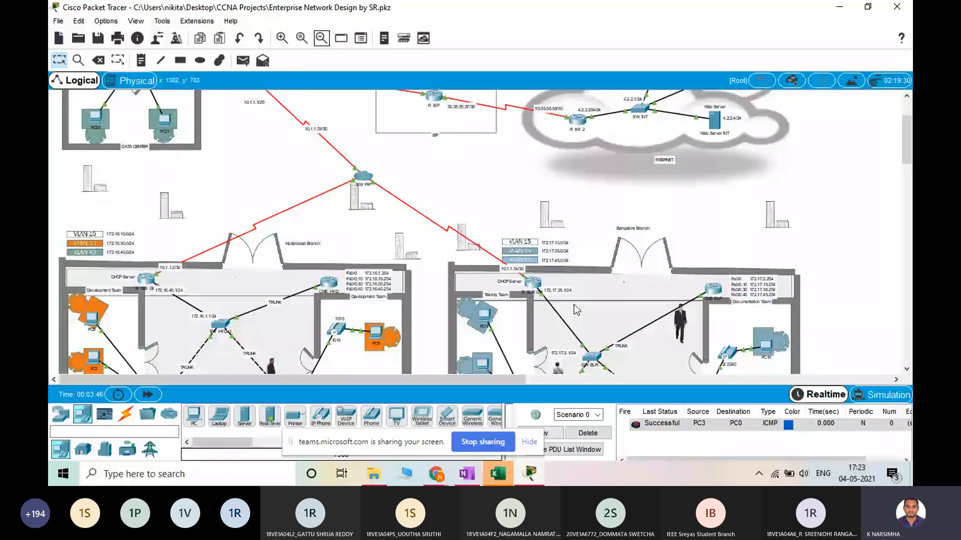
scroll(574, 304, up, 2)
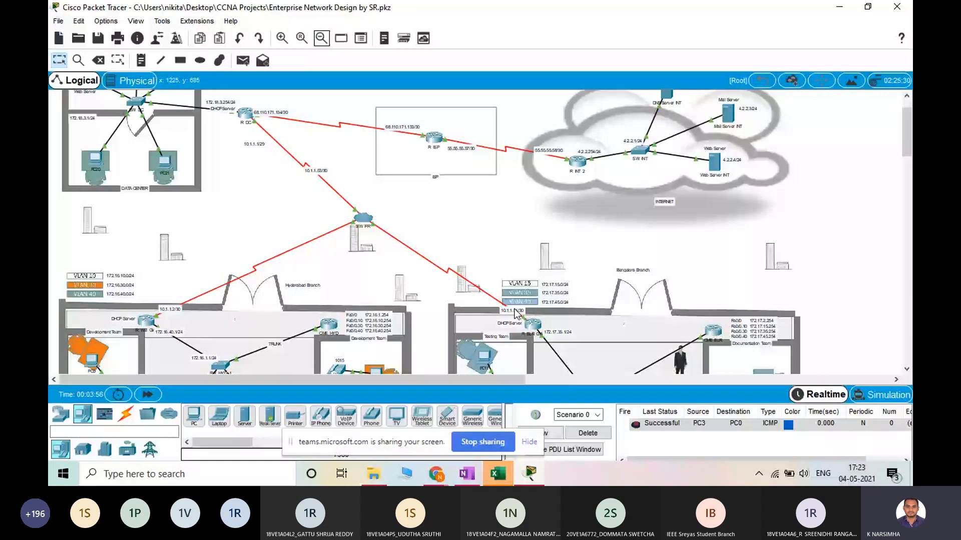
Examine the data center, ISP and Internet cloud and how their serial links reach the Testing and Deployment Team PCs in both branches
scroll(195, 245, up, 2)
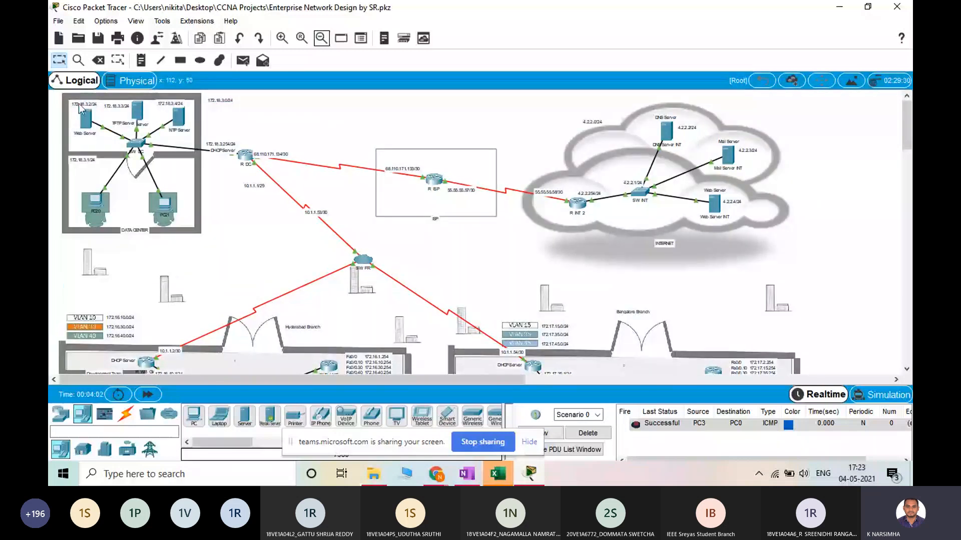
scroll(569, 309, down, 6)
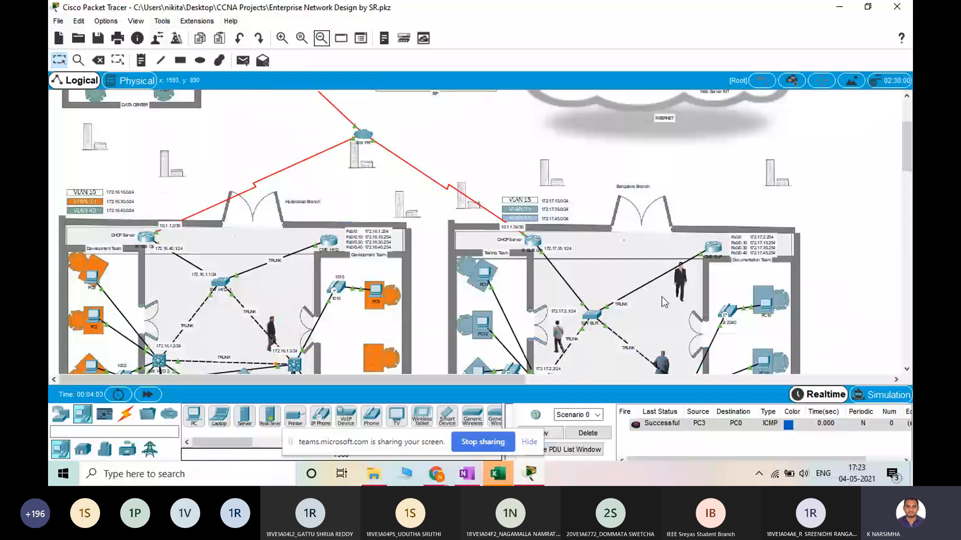
scroll(664, 303, up, 6)
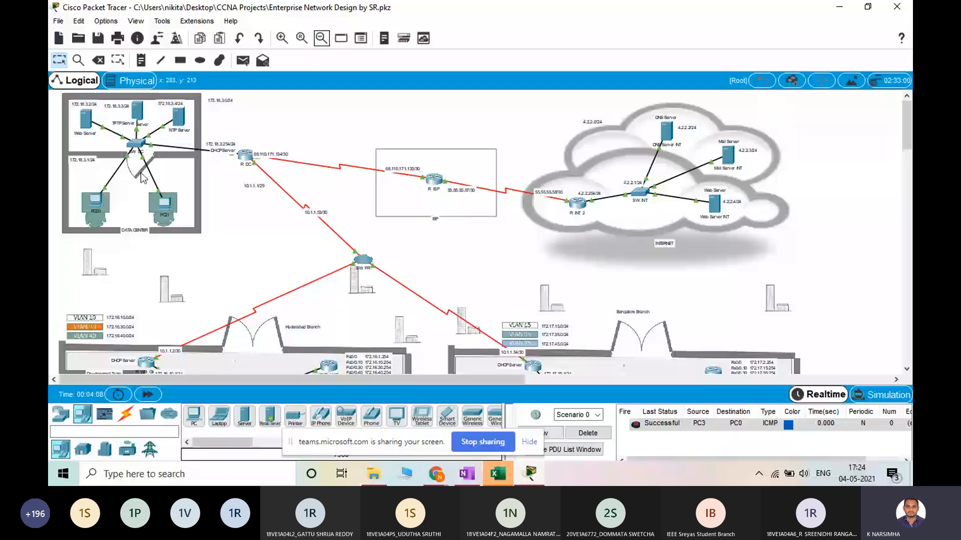
scroll(509, 288, down, 2)
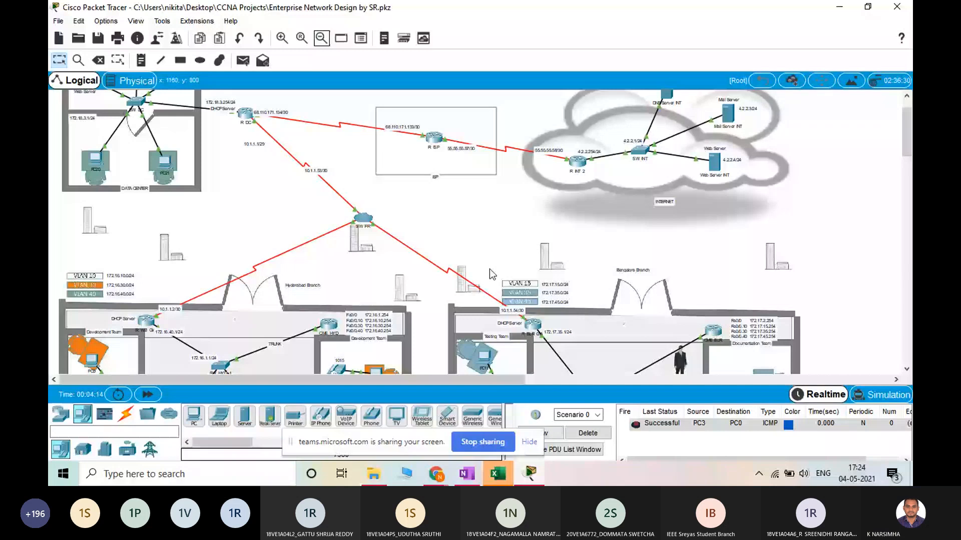
scroll(488, 274, up, 2)
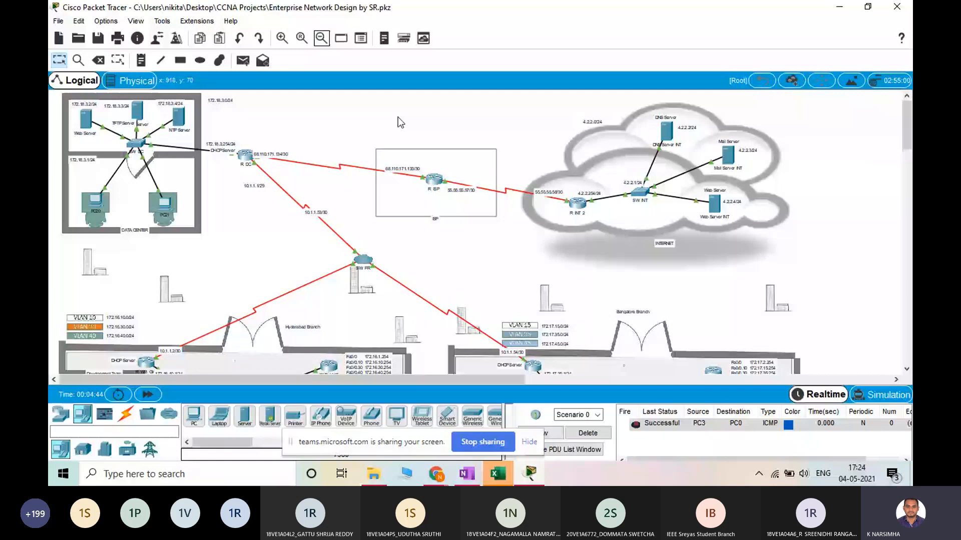
scroll(555, 242, down, 10)
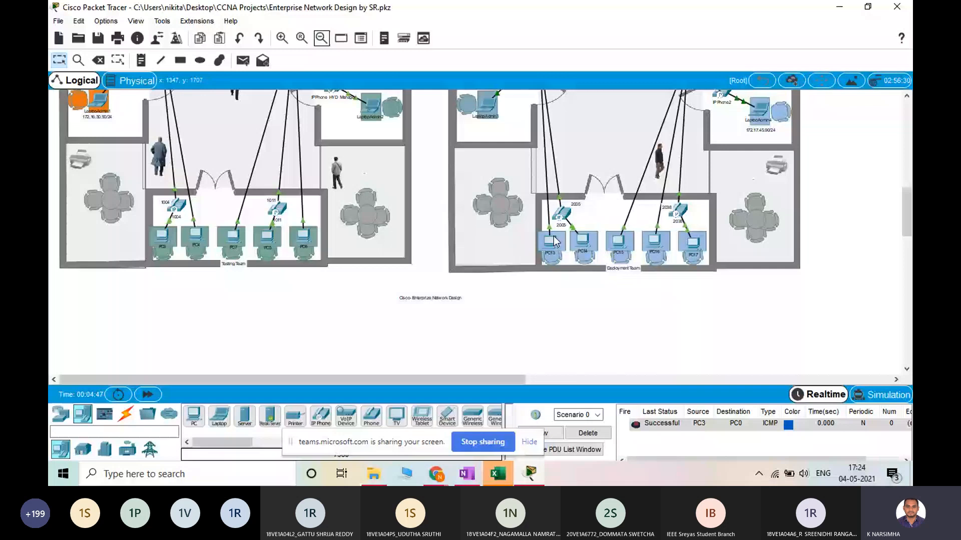
scroll(551, 238, up, 10)
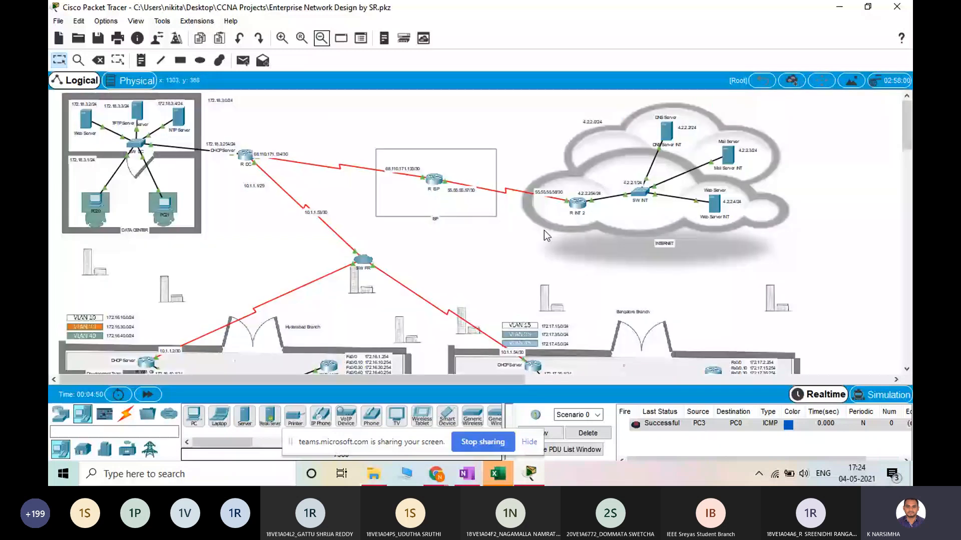
scroll(545, 231, down, 10)
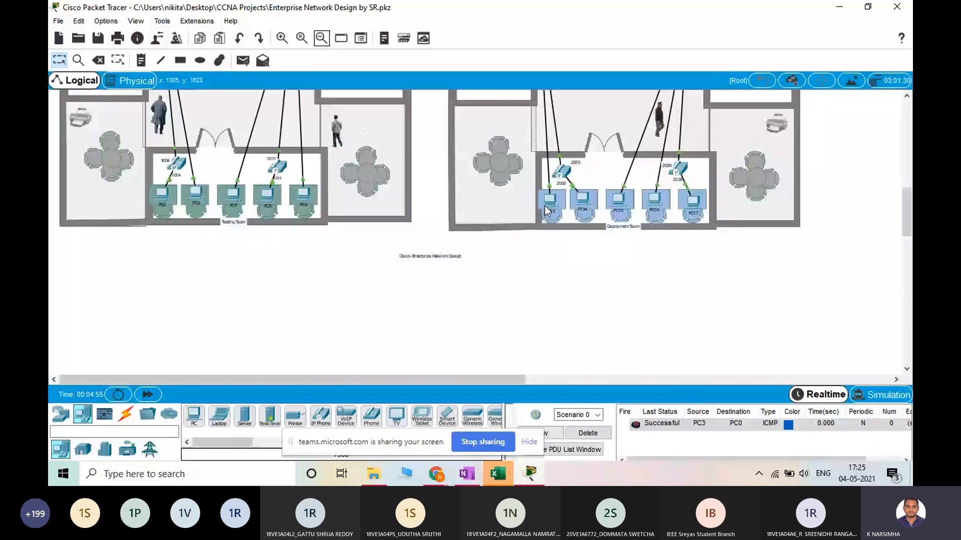
Examine the switches, trunk links, VLANs, IP phones and team and manager rooms inside the Hyderabad and Bangalore branches
scroll(322, 242, up, 3)
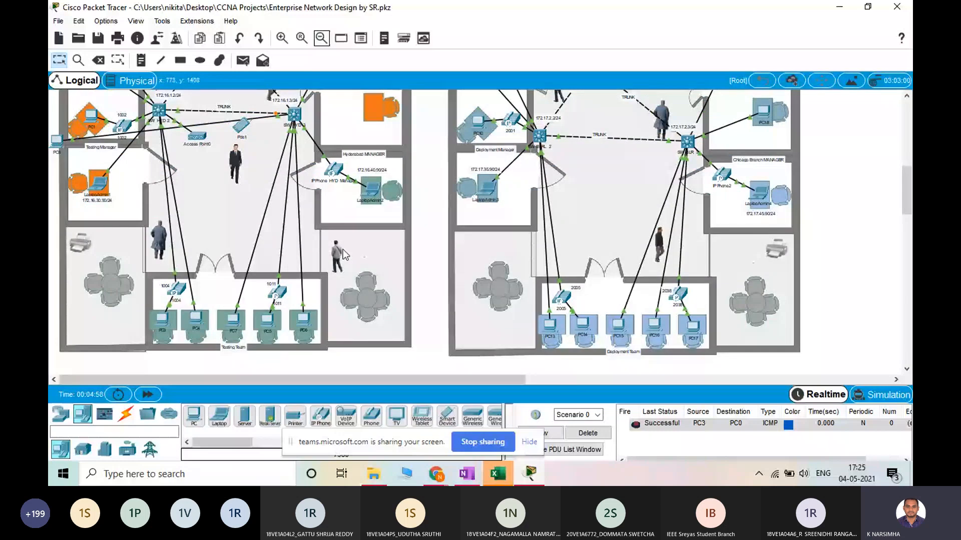
scroll(306, 187, up, 2)
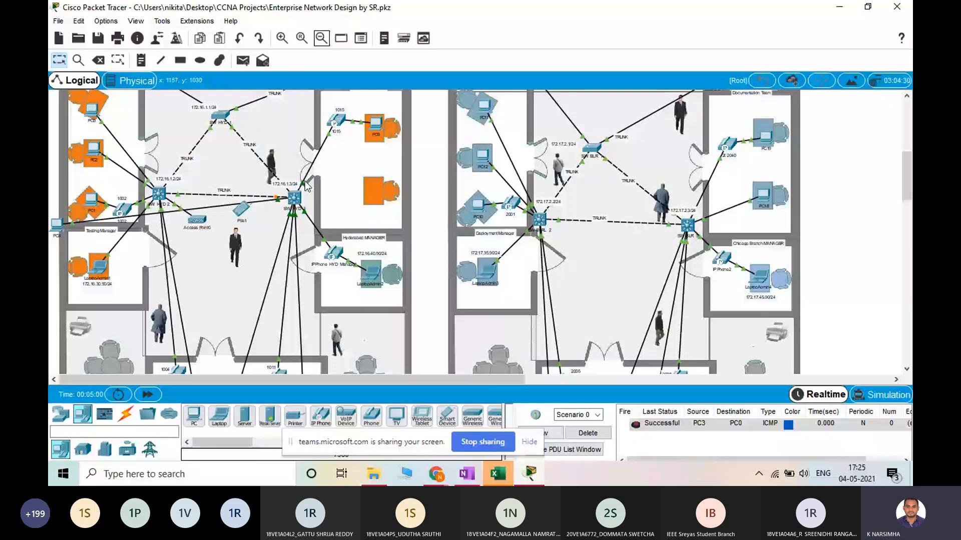
scroll(306, 186, up, 2)
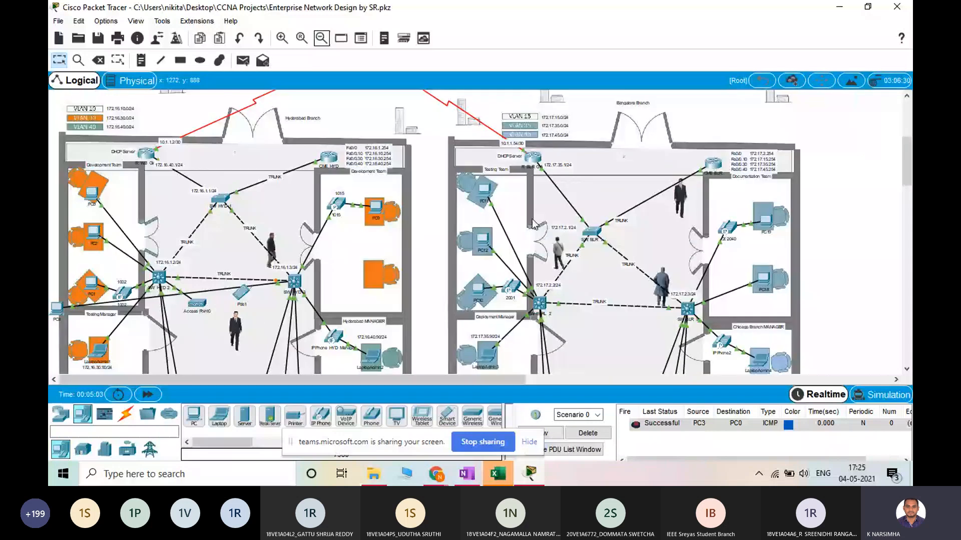
scroll(445, 156, down, 1)
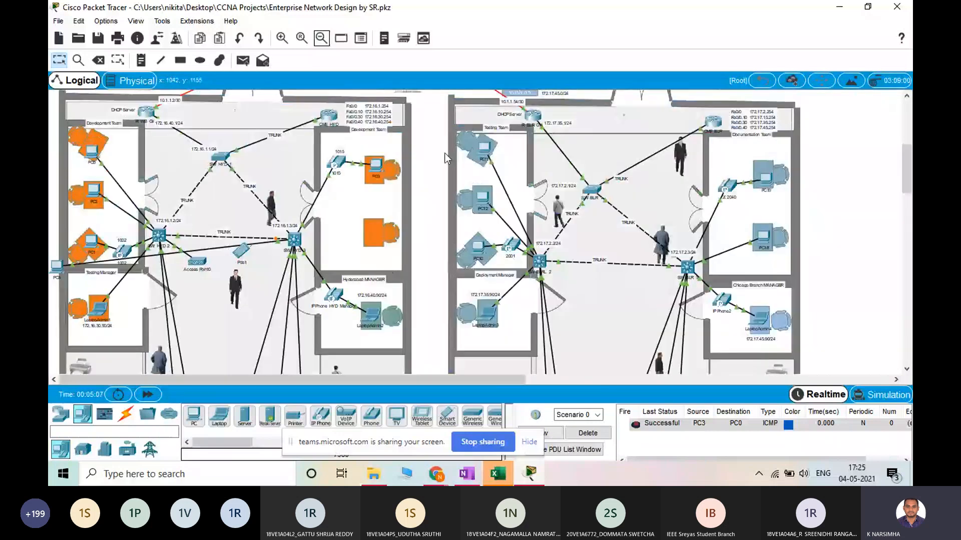
scroll(448, 245, up, 4)
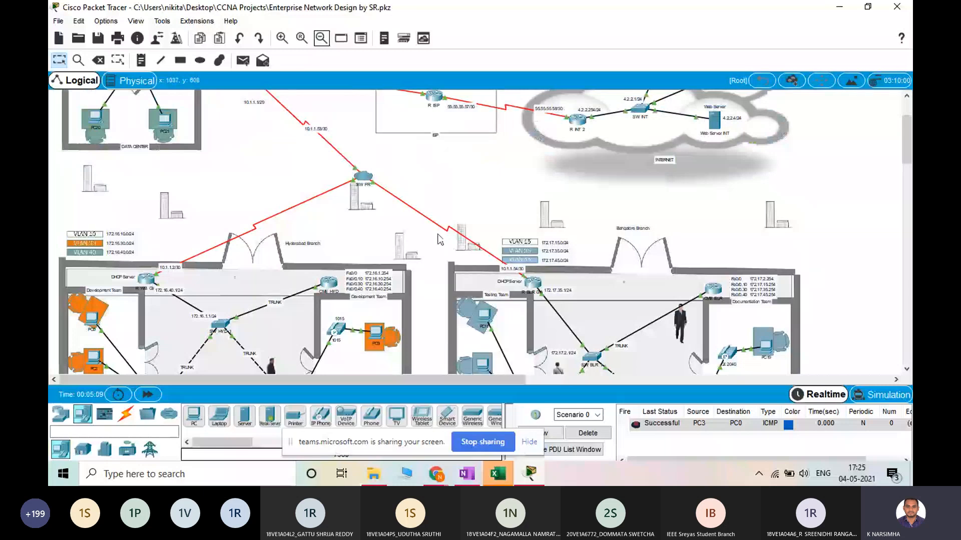
scroll(438, 240, down, 3)
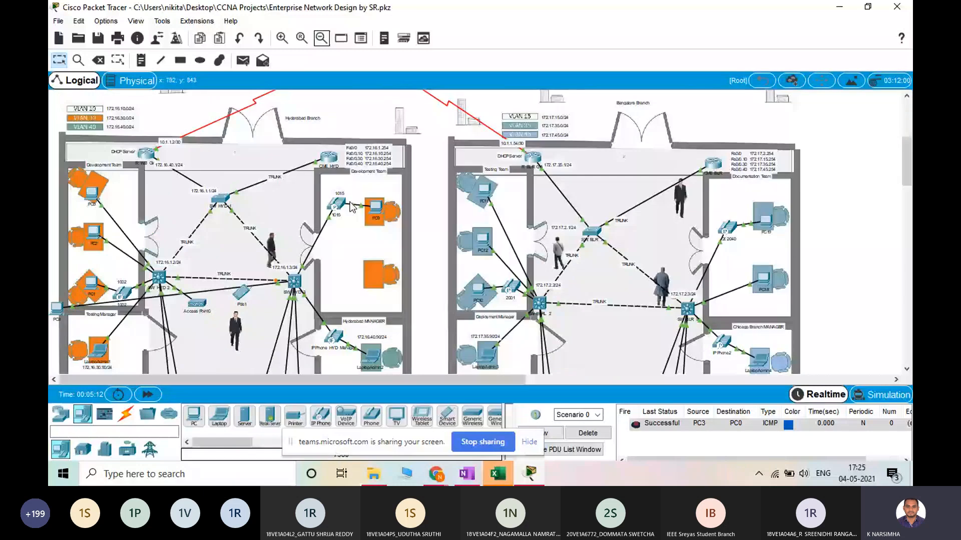
scroll(353, 207, down, 2)
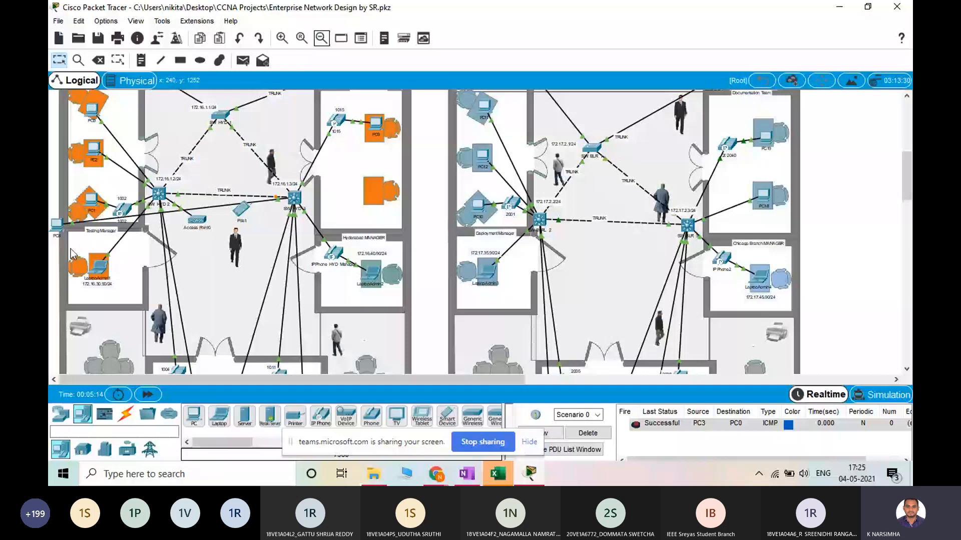
scroll(374, 232, up, 1)
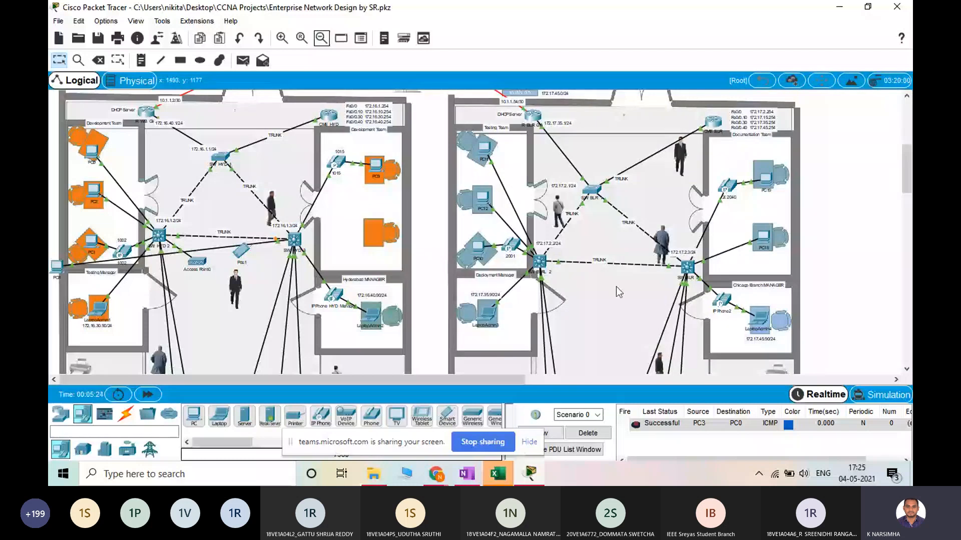
scroll(617, 287, up, 3)
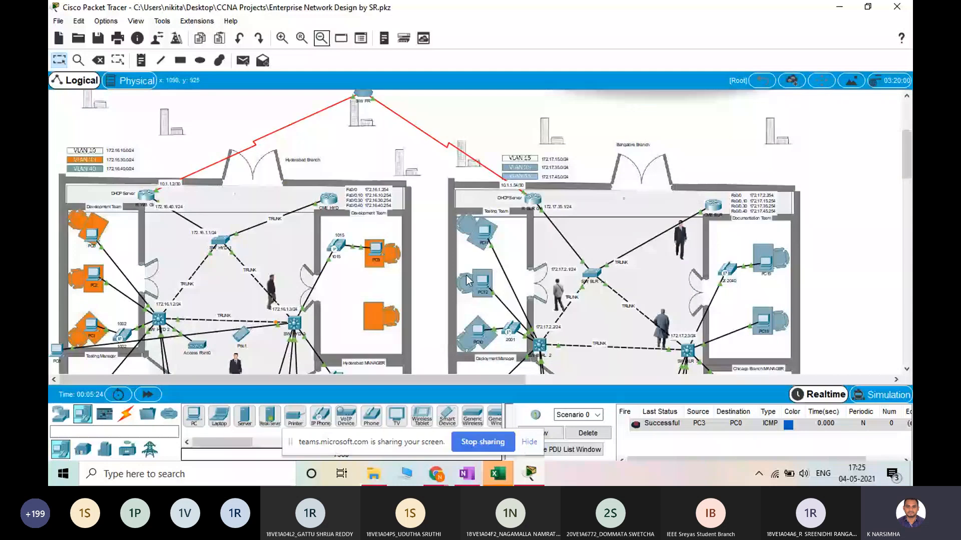
scroll(471, 285, up, 4)
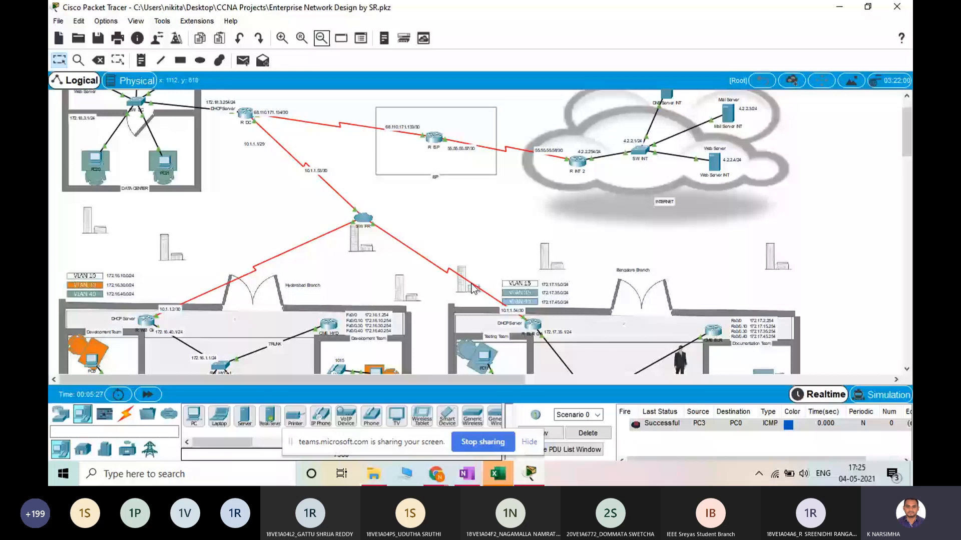
scroll(425, 285, down, 10)
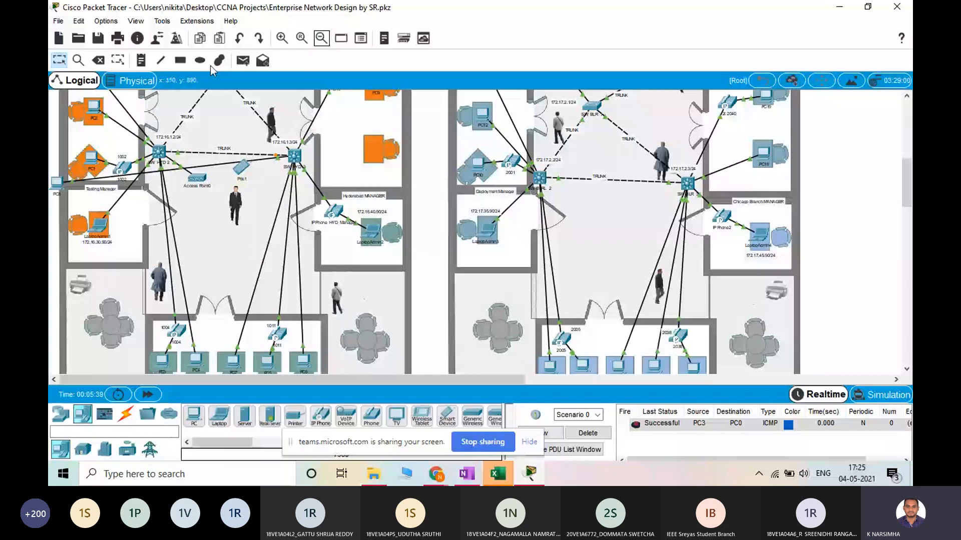
Close the enterprise network project and start a new blank network
key(ctrl+n)
click(522, 262)
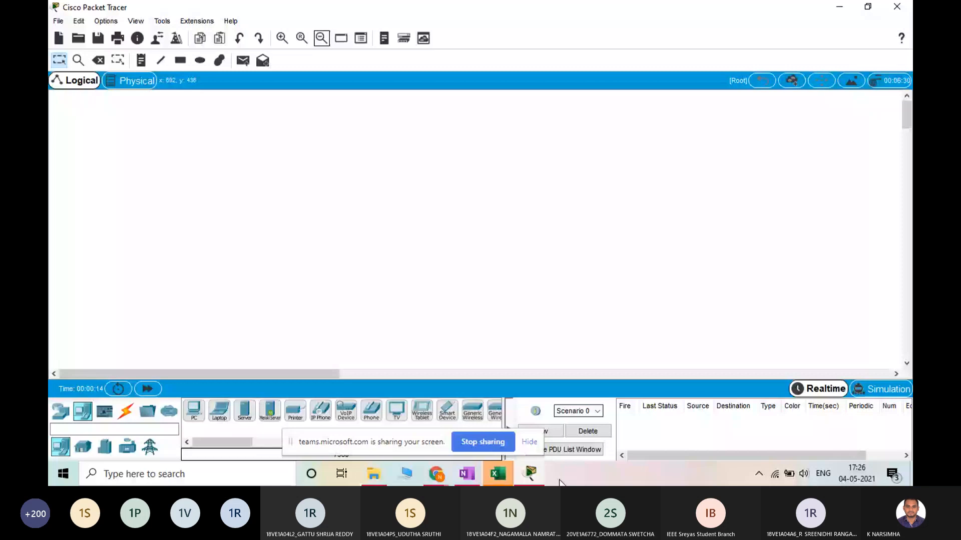
Check the participant list of the Microsoft Teams meeting in the browser and return to Packet Tracer
click(437, 473)
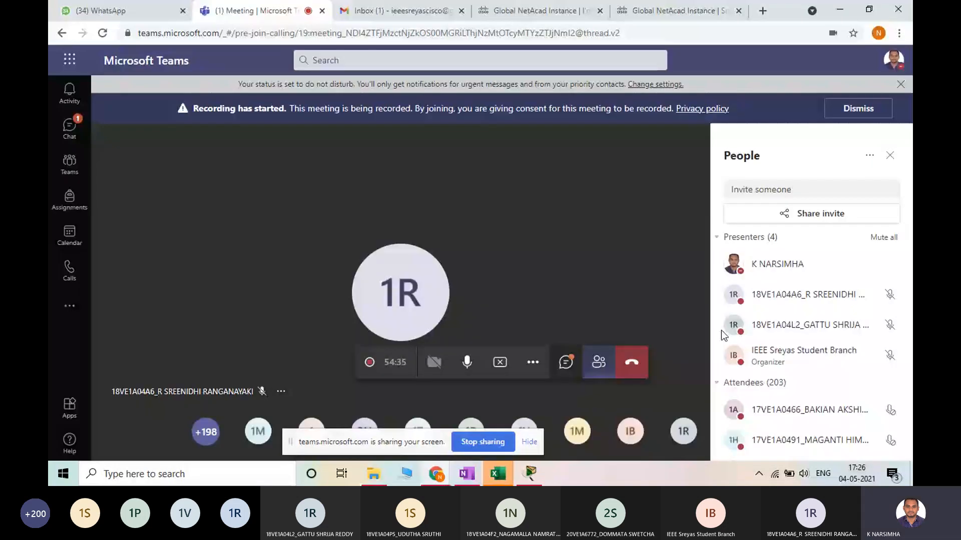
scroll(830, 388, down, 5)
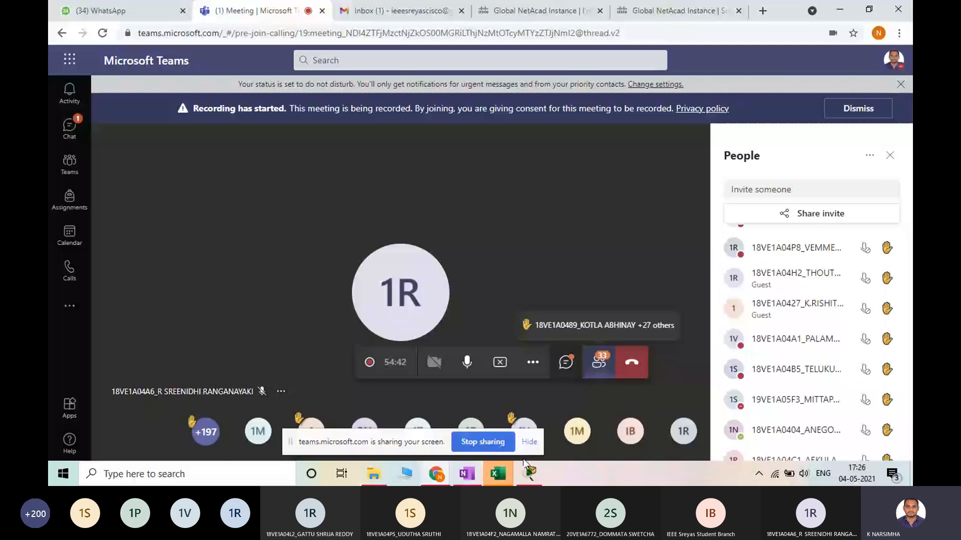
click(529, 473)
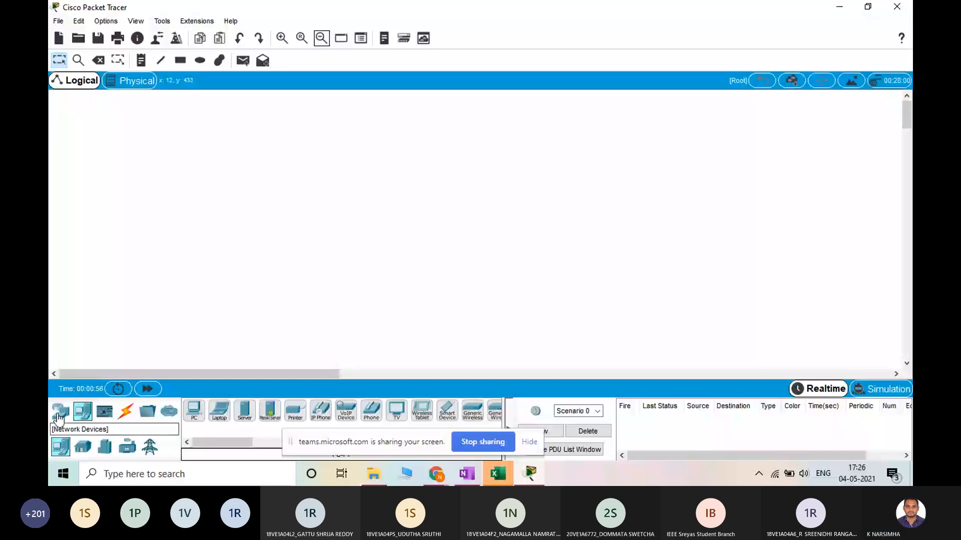
Browse the Network Devices, End Devices and Components categories and the models each one offers
click(60, 415)
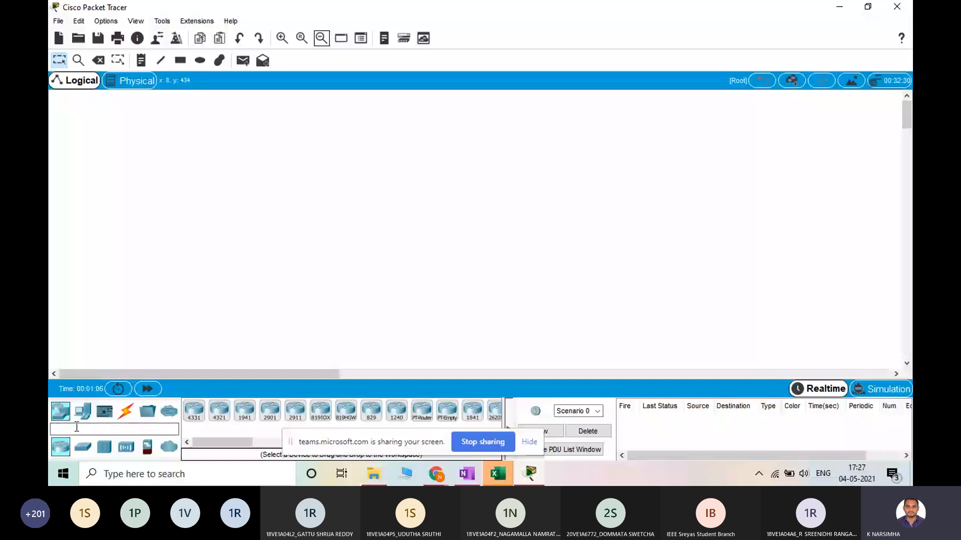
click(84, 413)
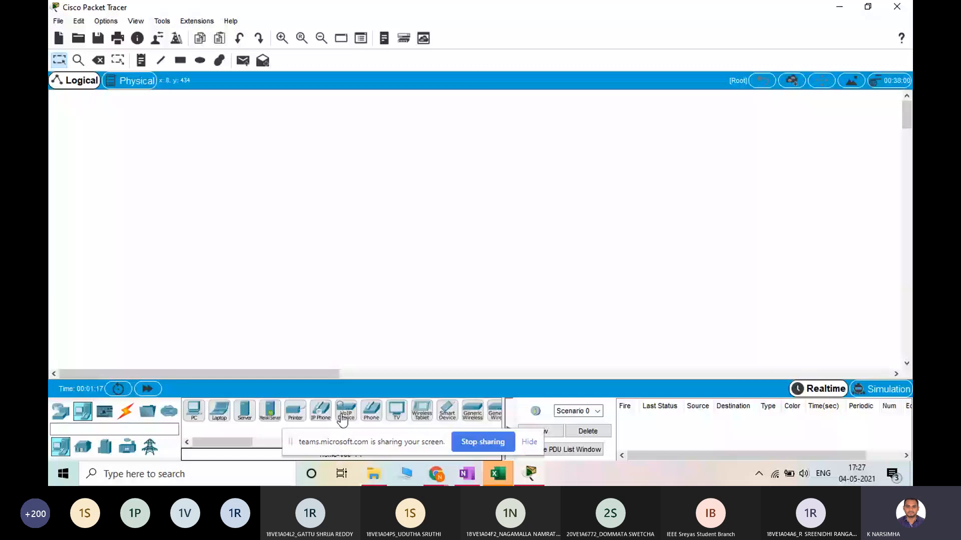
click(104, 412)
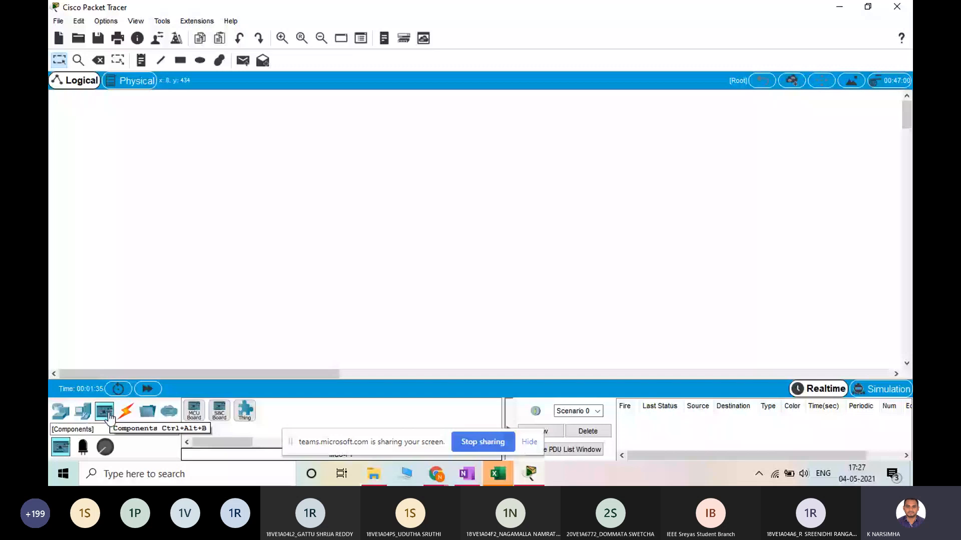
Show the available connection types and pick the Copper Straight-Through cable
click(126, 412)
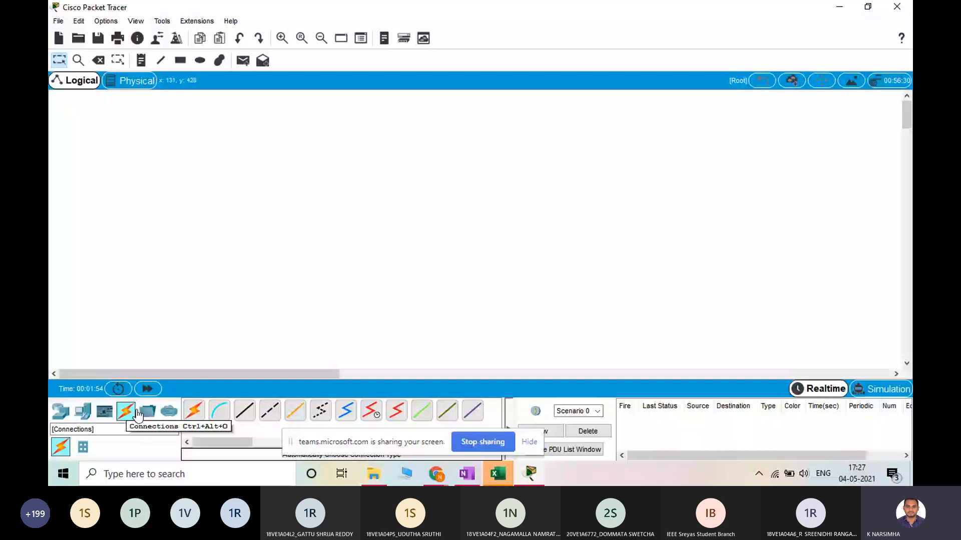
click(219, 414)
click(218, 415)
click(244, 411)
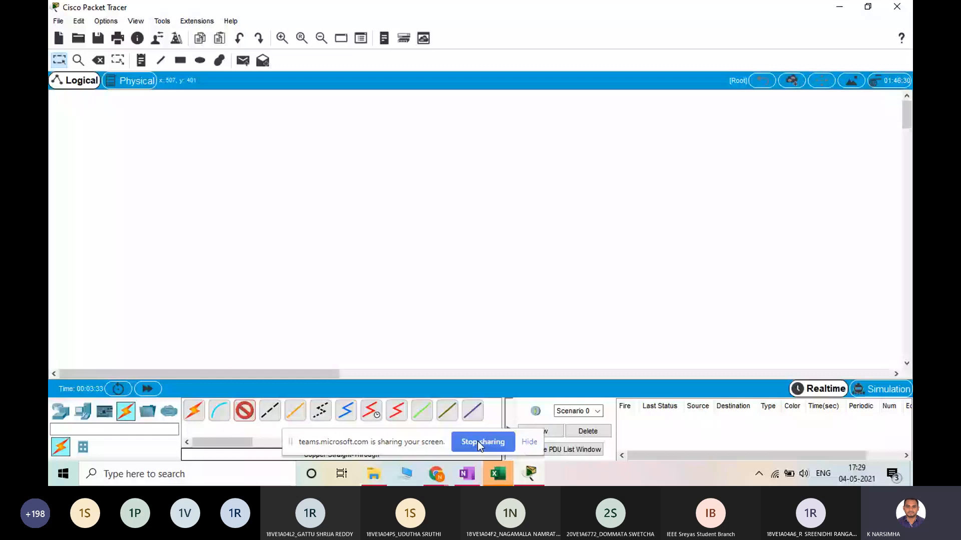
Switch to the Chrome browser and search Google for "twisted pair cable" in a new tab
drag(360, 442, 514, 443)
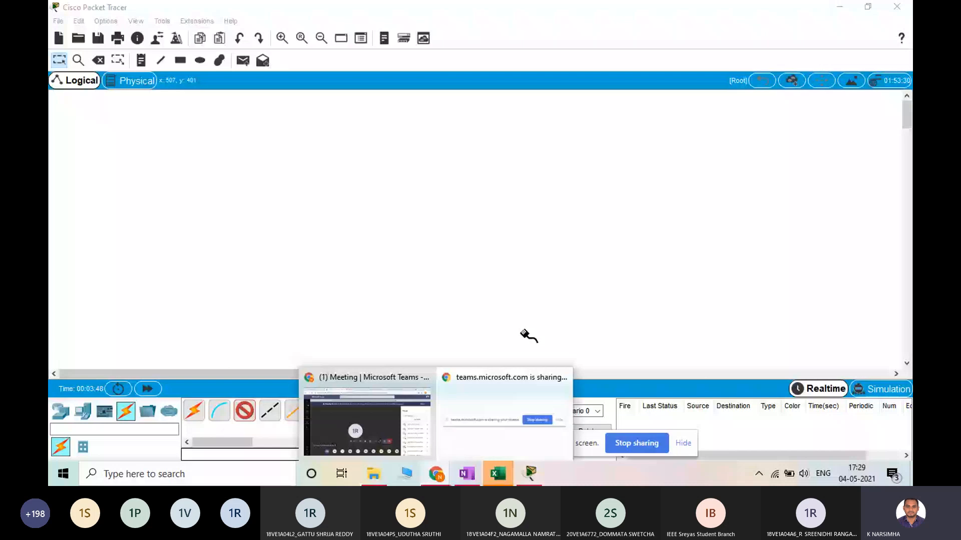
click(367, 422)
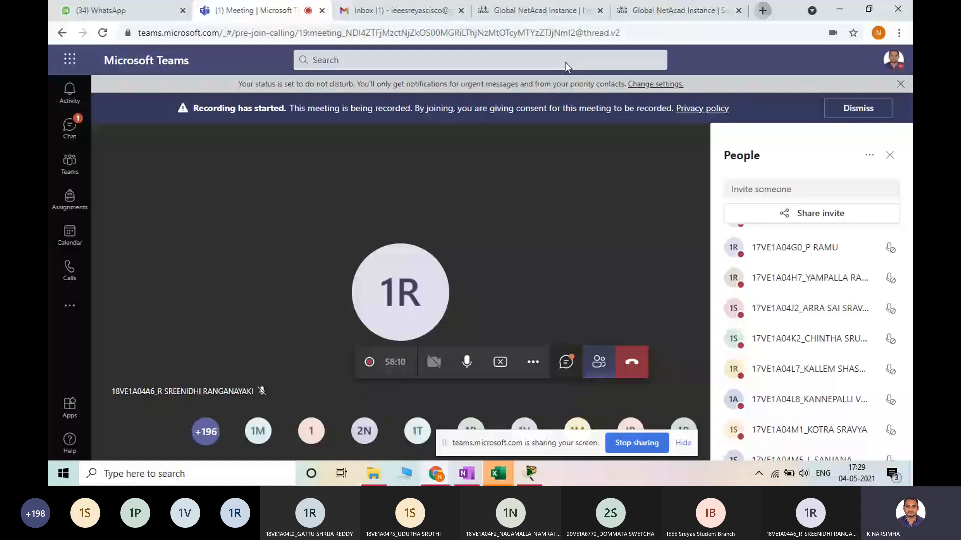
key(ctrl+t)
click(389, 263)
text(twisted)
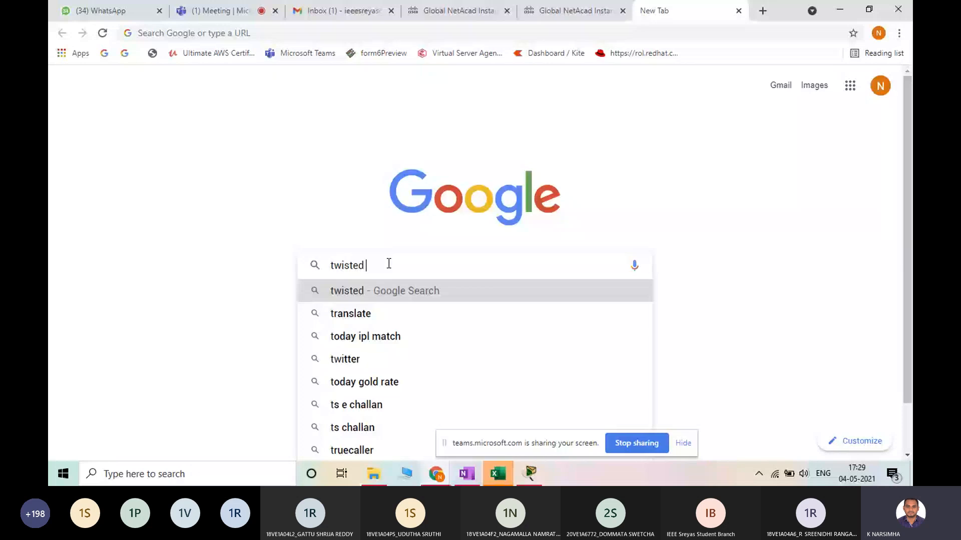
click(372, 314)
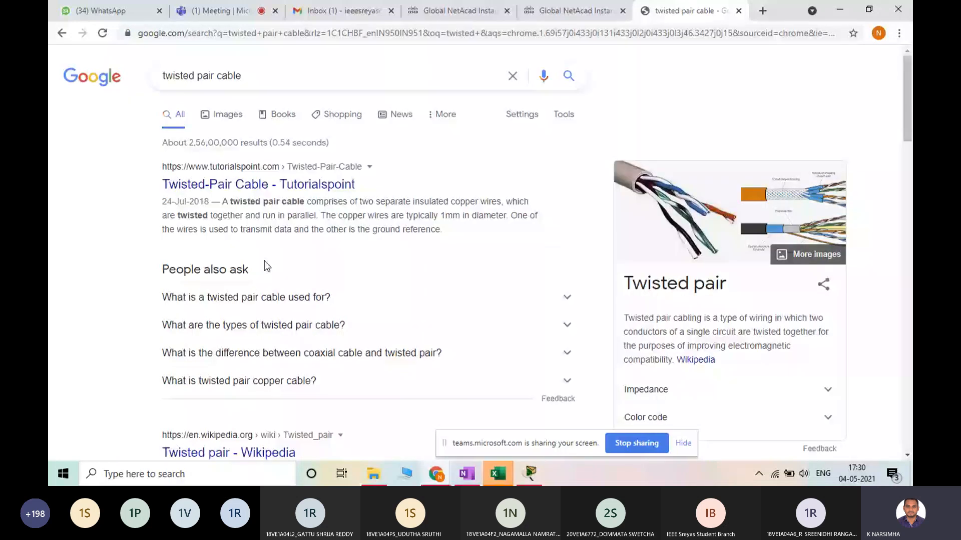
View the image results for twisted pair cable, including the Unshielded Twisted Pair Cable picture, and for "rj45 connector"
click(228, 114)
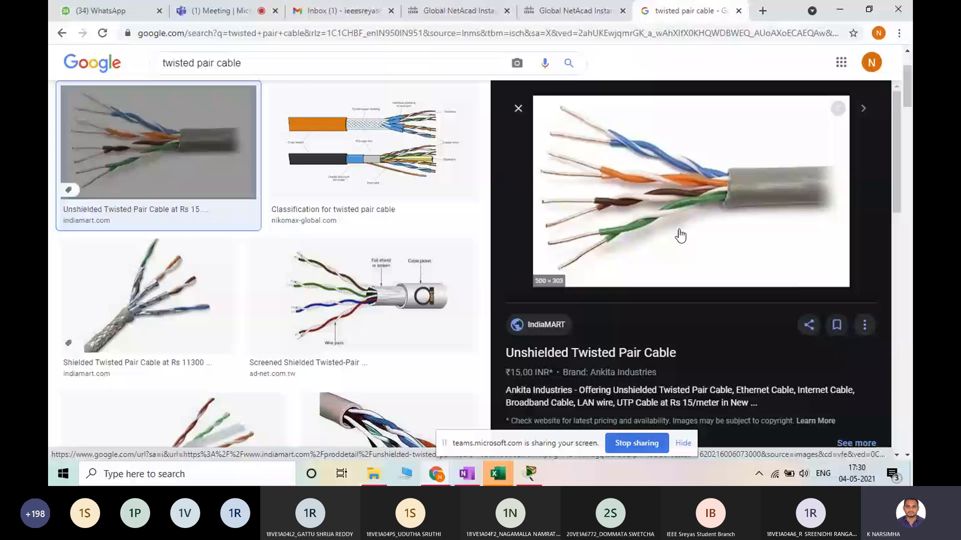
scroll(680, 235, down, 10)
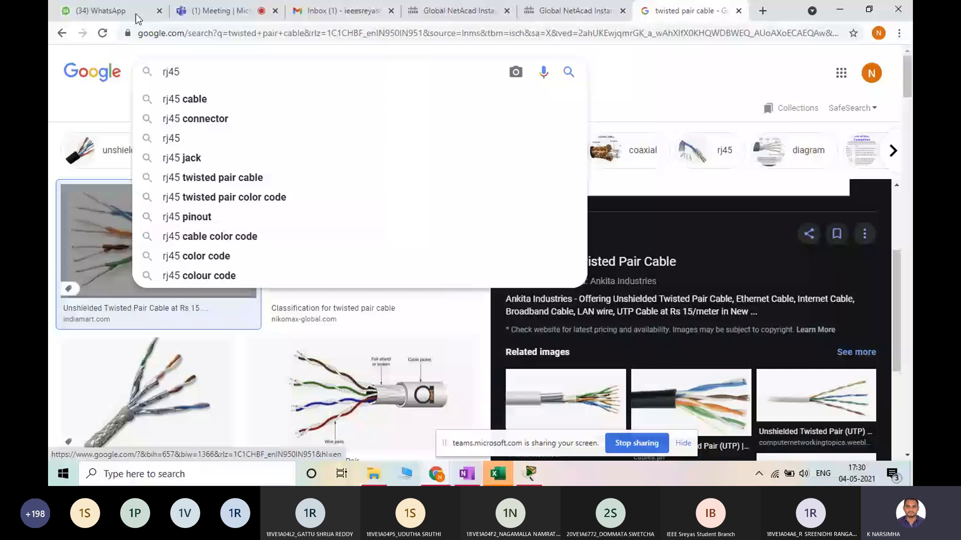
click(195, 118)
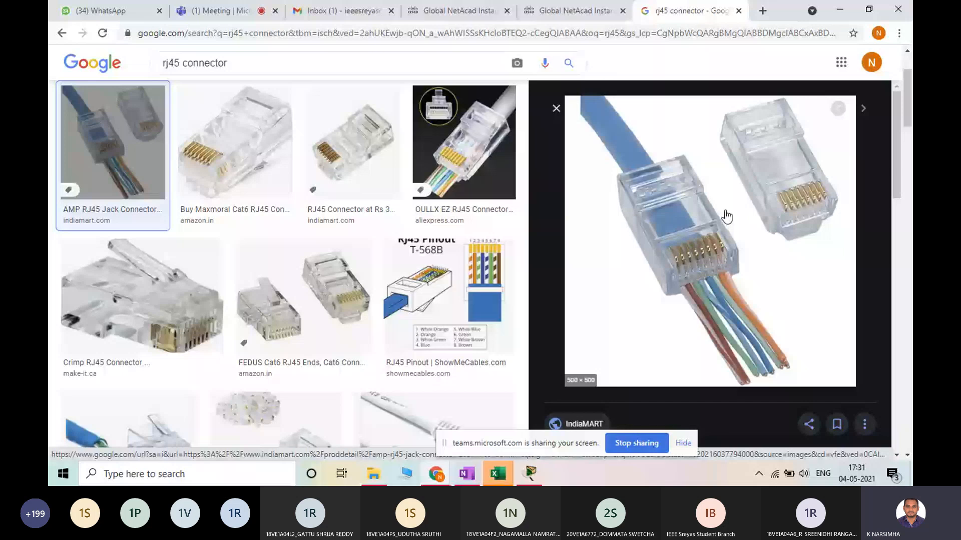
View the RJ45 Pinout T-568B picture from ShowMeCables and its wire colour list in the image results
key(alt+Tab)
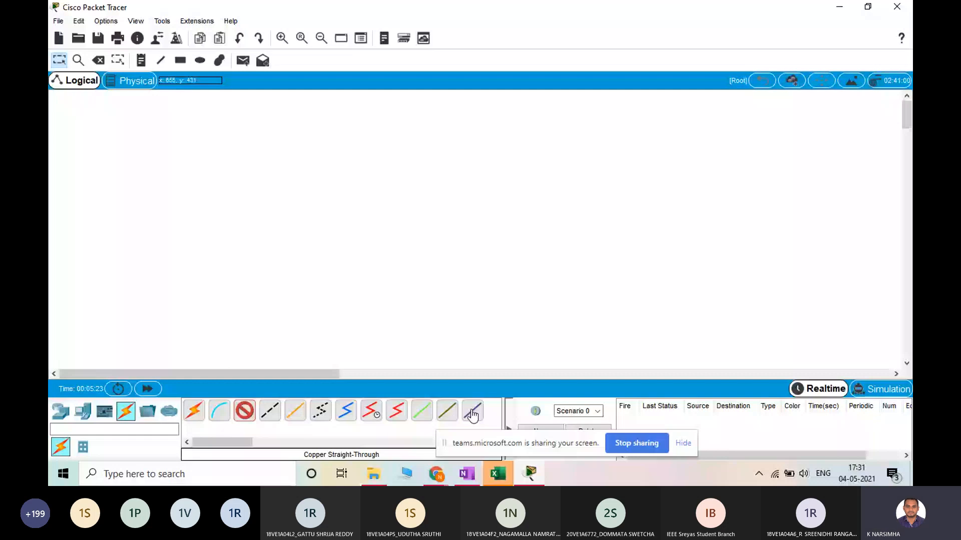
click(839, 7)
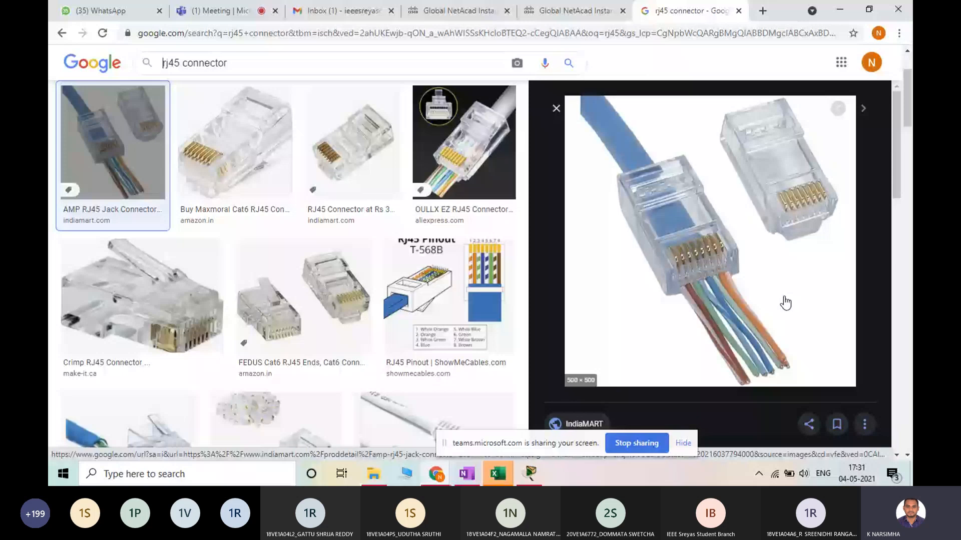
click(449, 295)
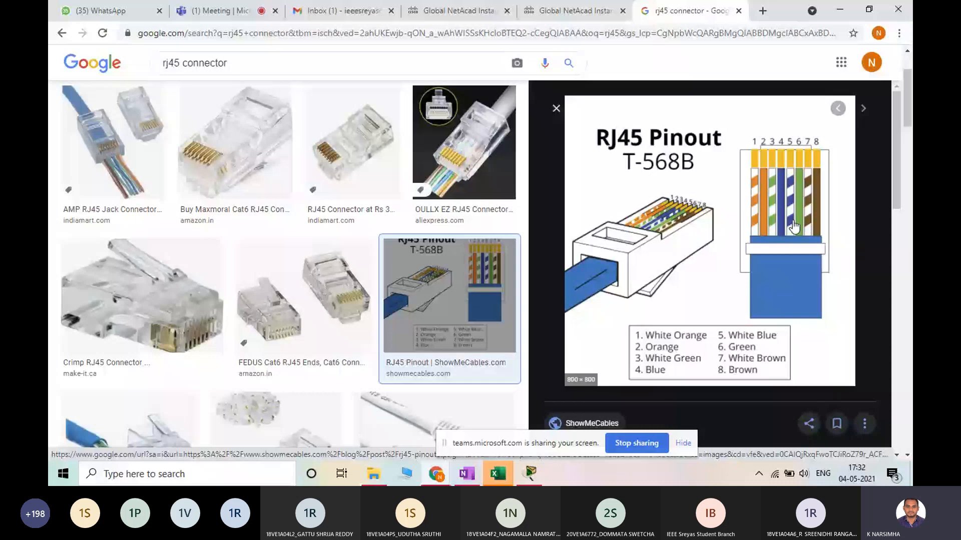
scroll(627, 152, down, 3)
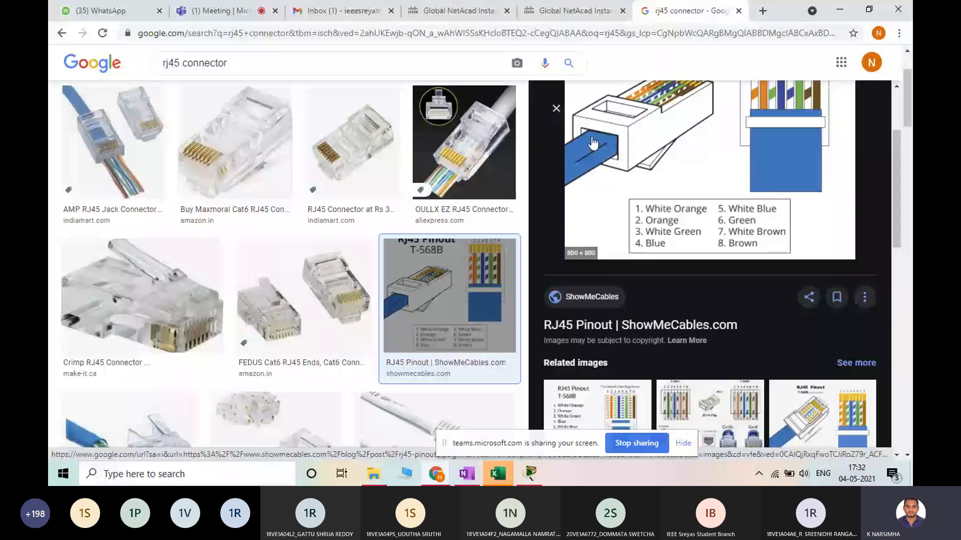
key(Escape)
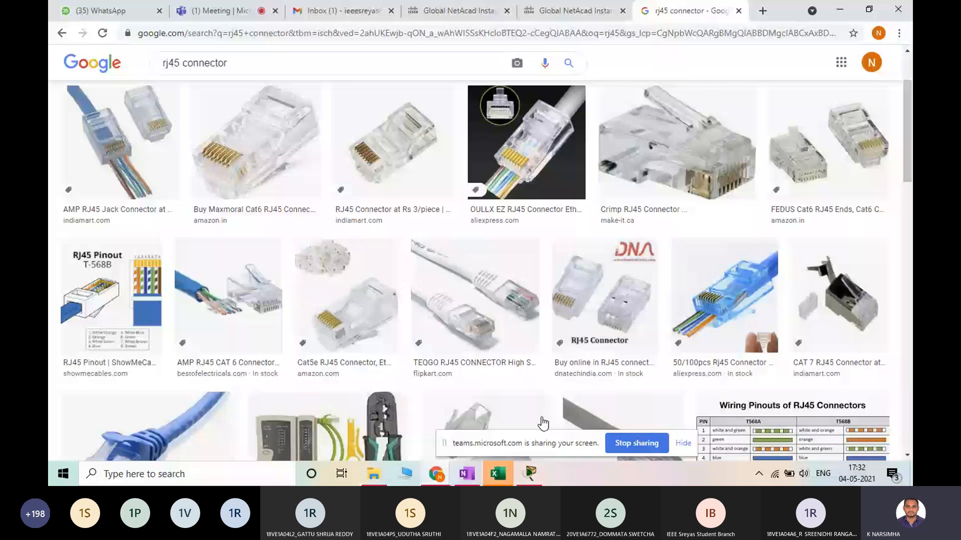
Switch to Packet Tracer and place two PC-PT end devices side by side in the logical workspace
click(529, 474)
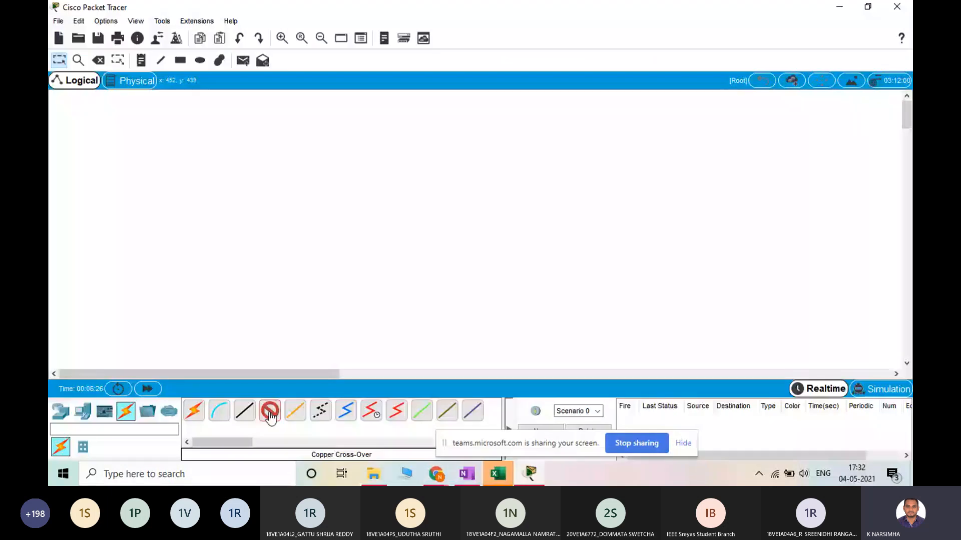
click(245, 412)
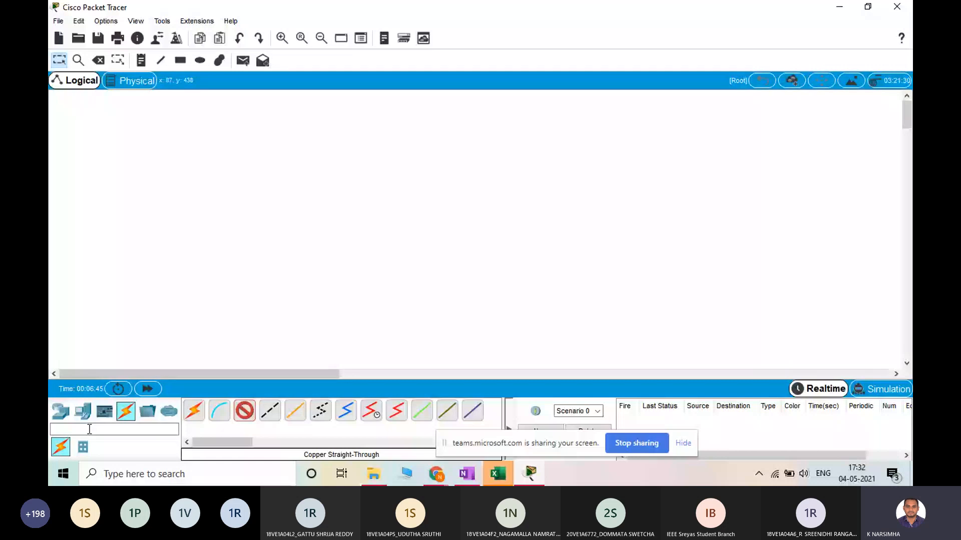
click(83, 413)
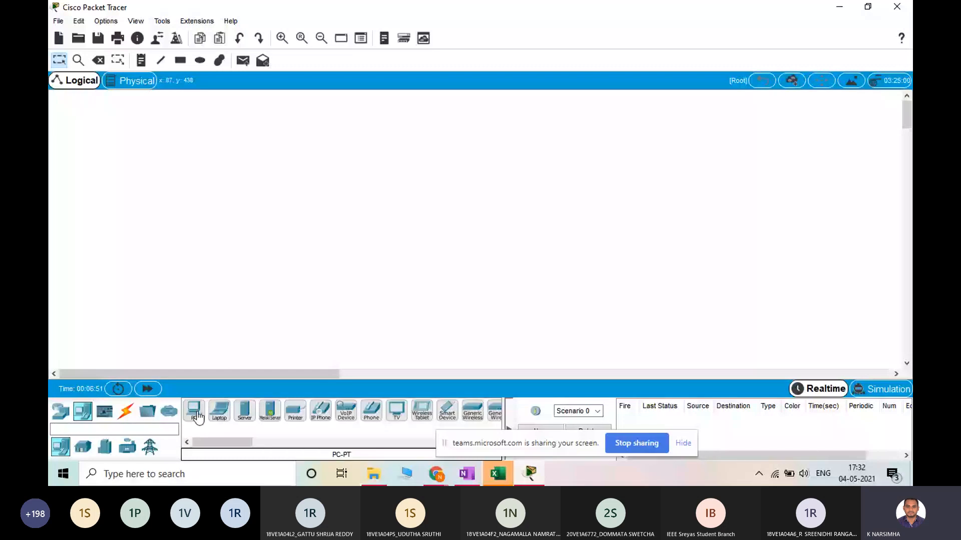
drag(197, 415, 235, 236)
drag(194, 413, 410, 240)
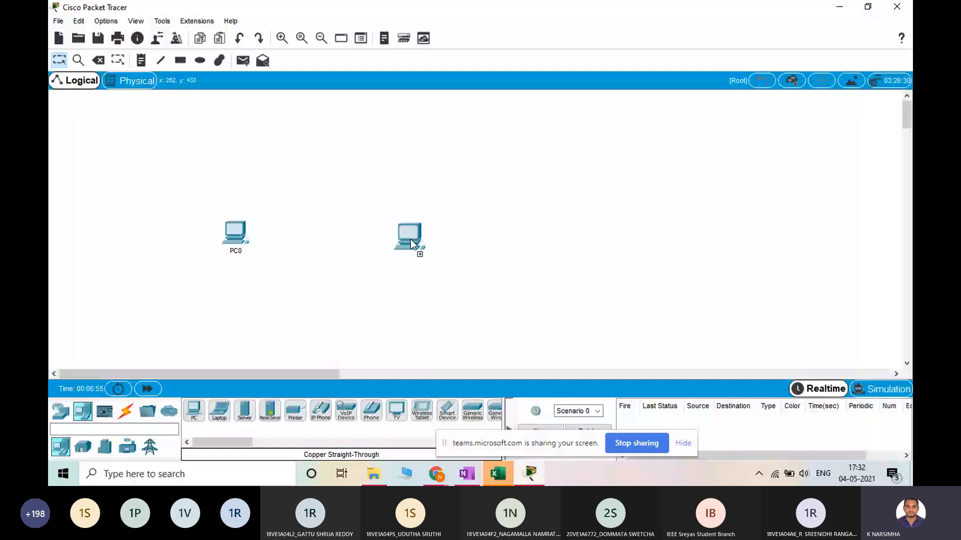
drag(410, 239, 410, 239)
Connect PC0 to PC1 with the automatically chosen connection type
click(126, 411)
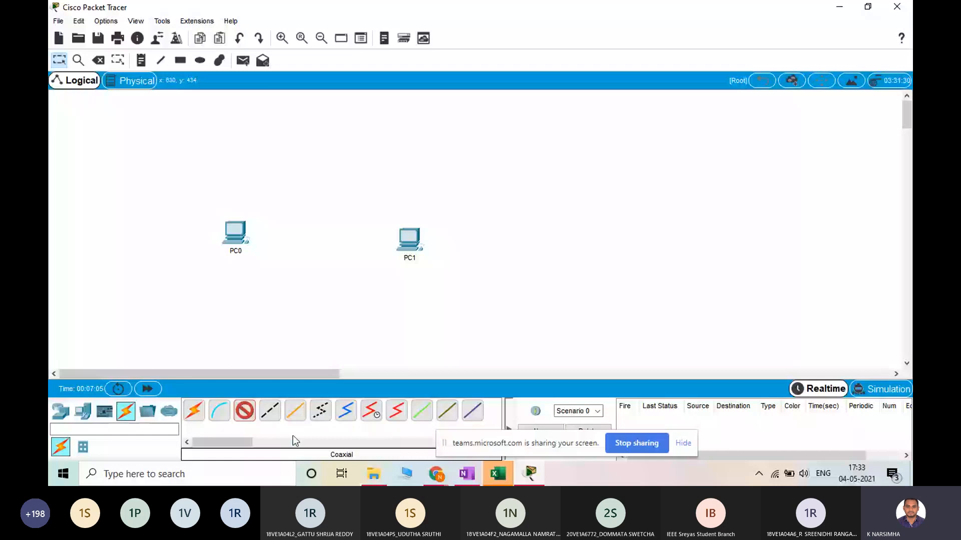
click(194, 411)
click(236, 232)
click(410, 237)
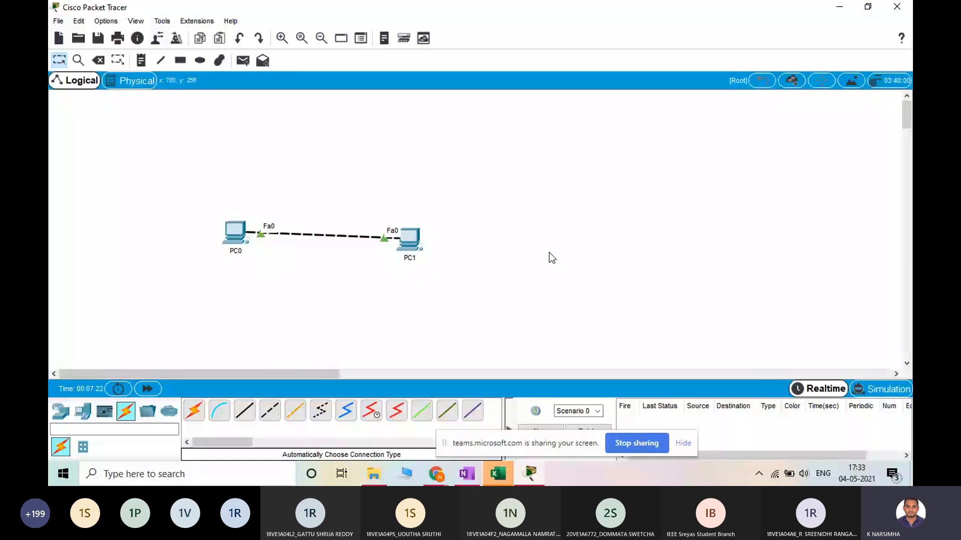
Try to send a simple PDU from PC0 to PC1
click(243, 61)
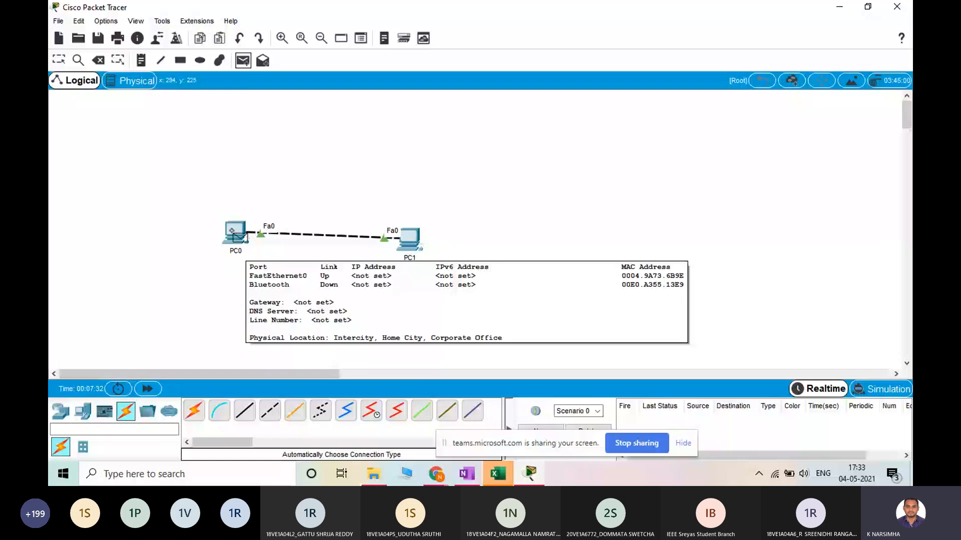
click(411, 239)
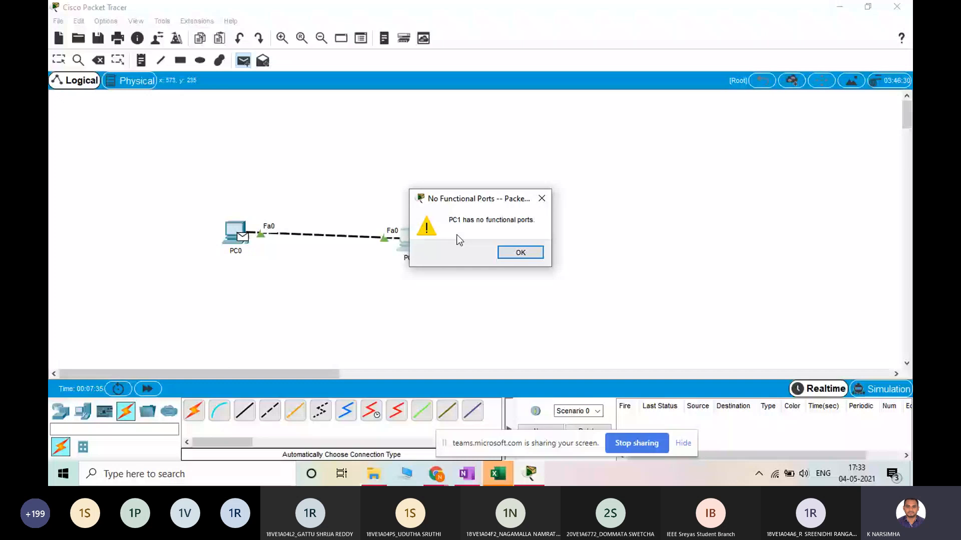
click(527, 255)
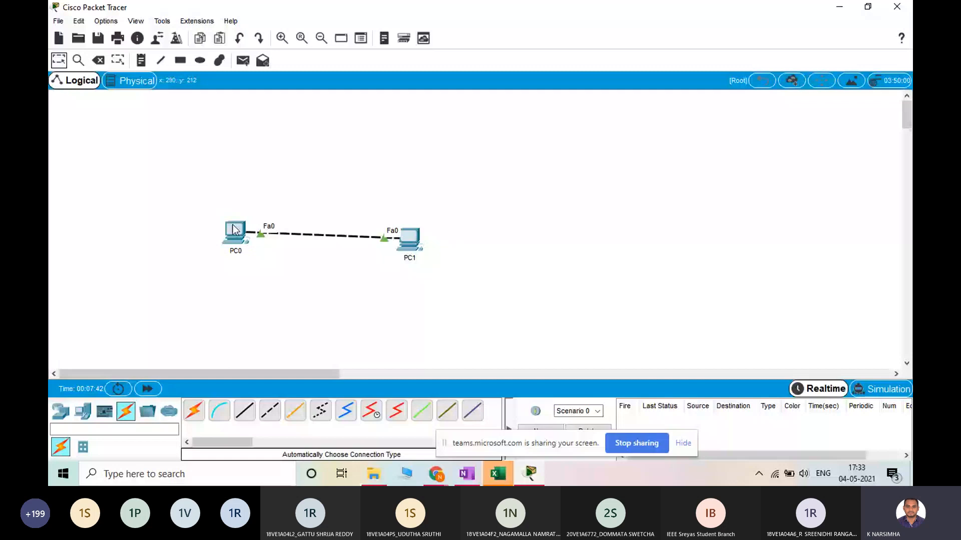
Move PC0 level with PC1, and look at PC0's physical device view
drag(232, 230, 221, 237)
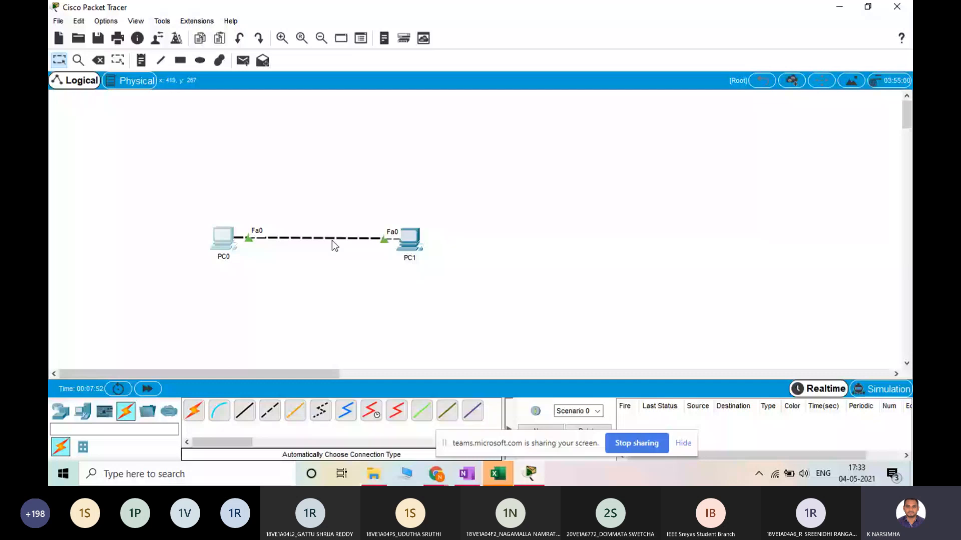
click(224, 244)
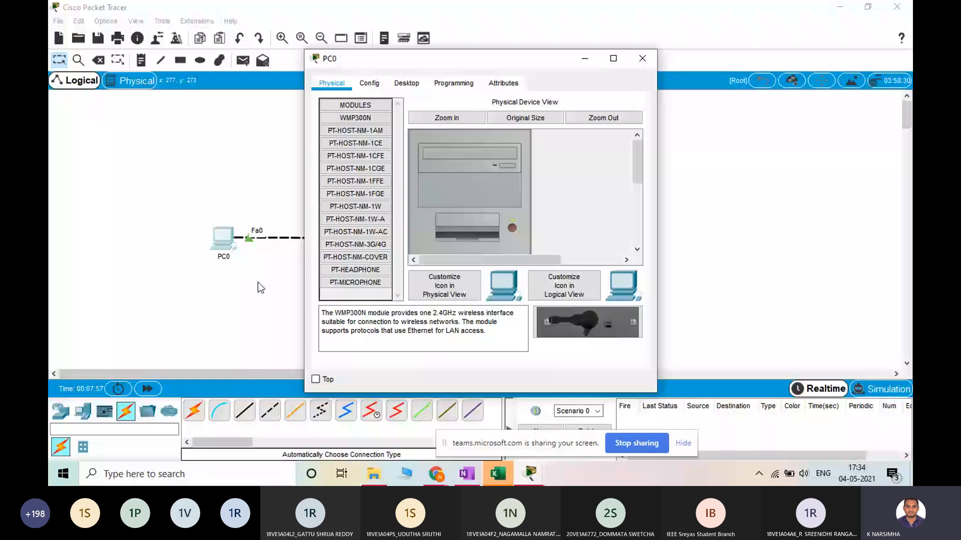
click(642, 58)
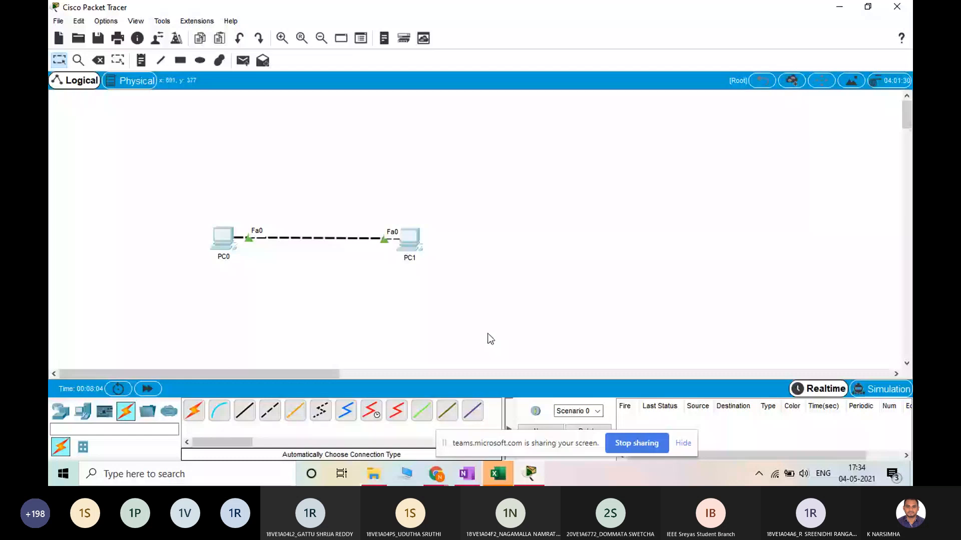
Switch to OneNote, open the Networking page and highlight part of the definition about connected PCs, nodes or hosts
click(466, 473)
click(806, 25)
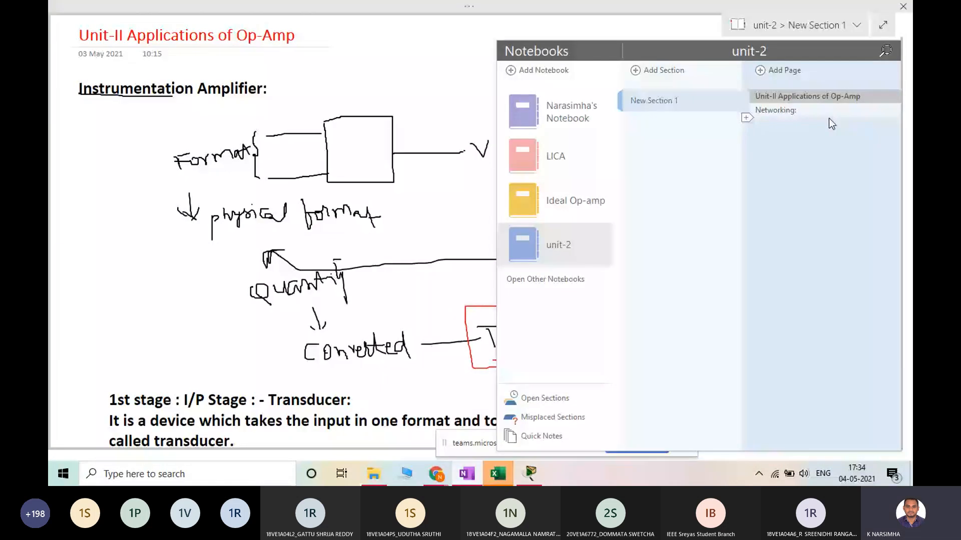
click(827, 112)
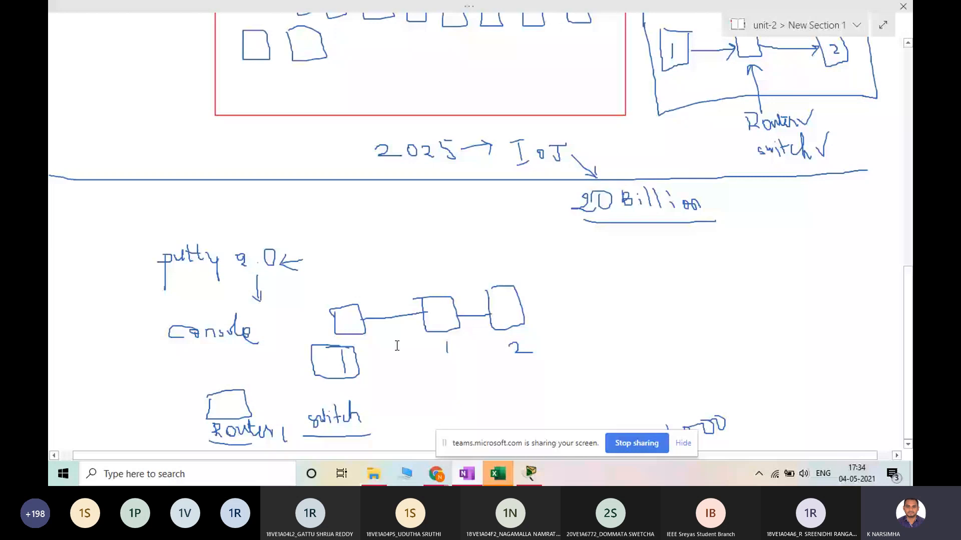
scroll(396, 345, up, 10)
drag(151, 91, 230, 92)
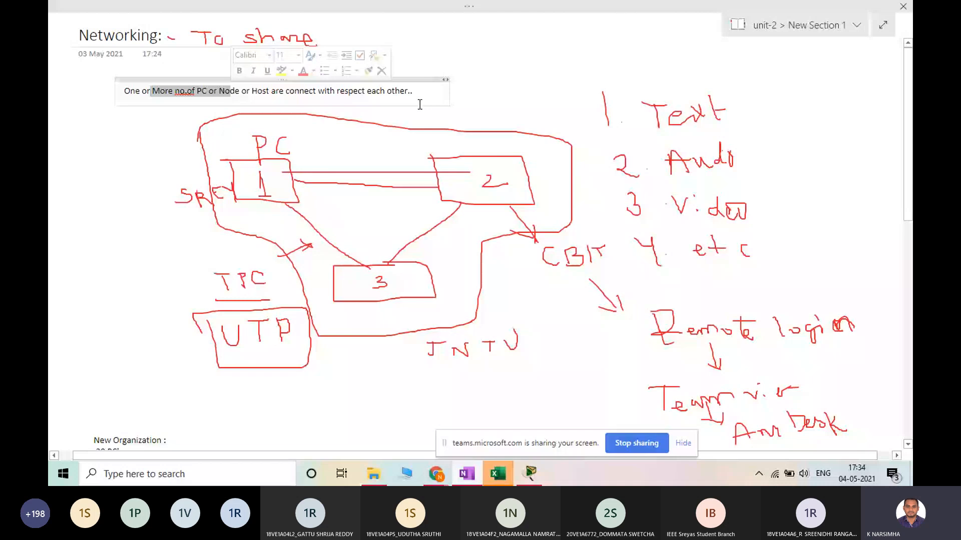
Switch back to Packet Tracer and open PC0's IP Configuration form
key(alt+Tab)
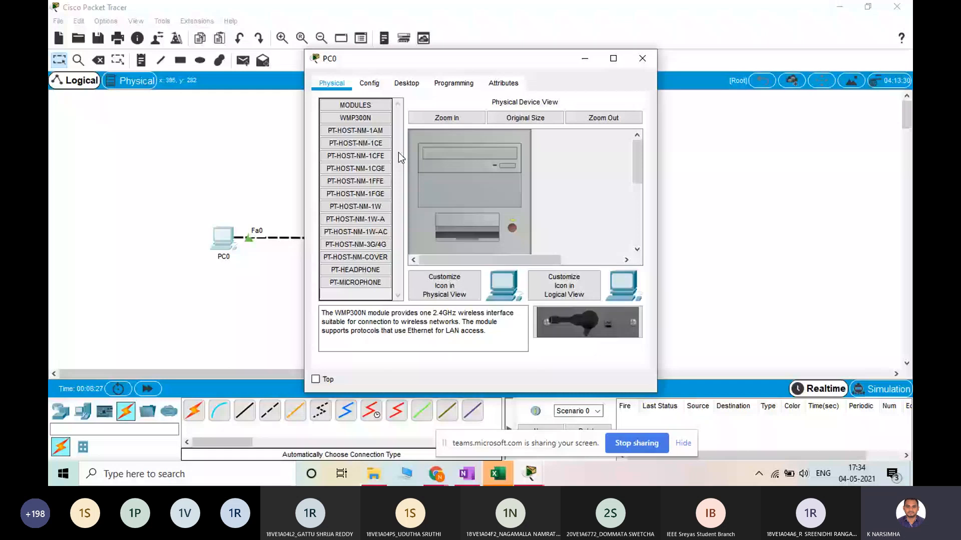
click(642, 59)
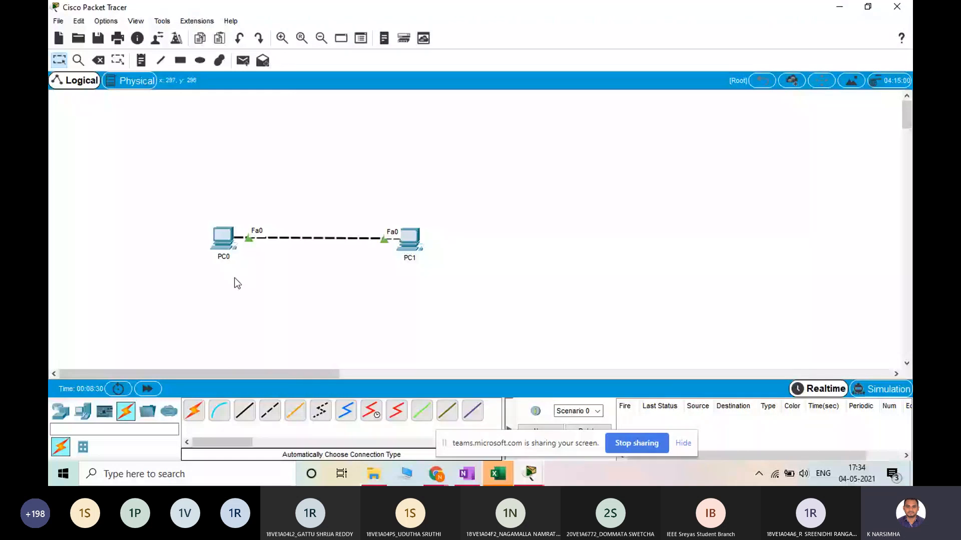
click(220, 241)
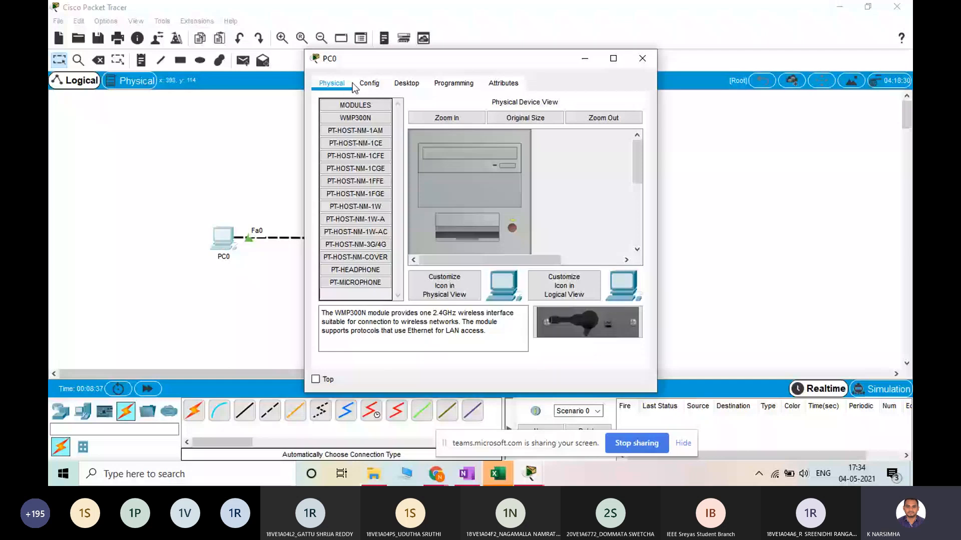
click(407, 83)
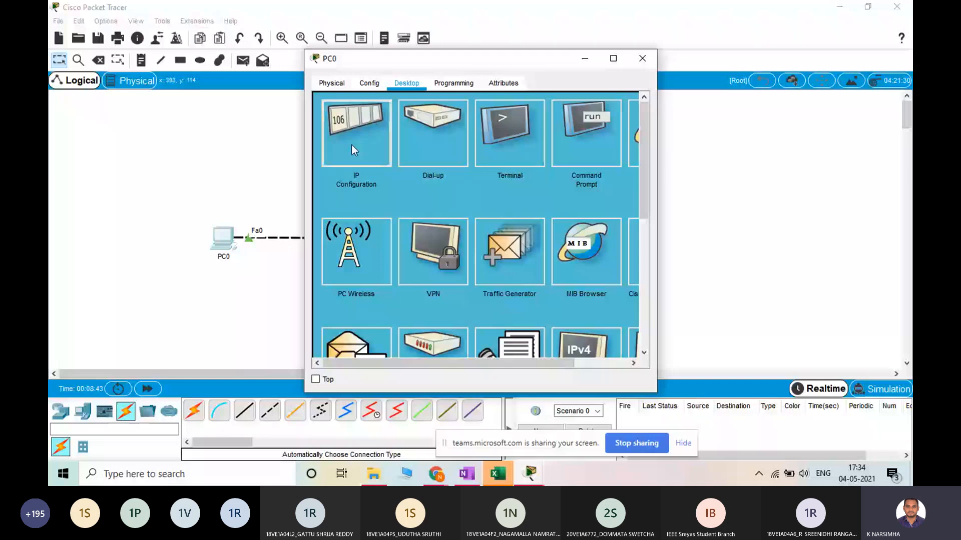
click(353, 149)
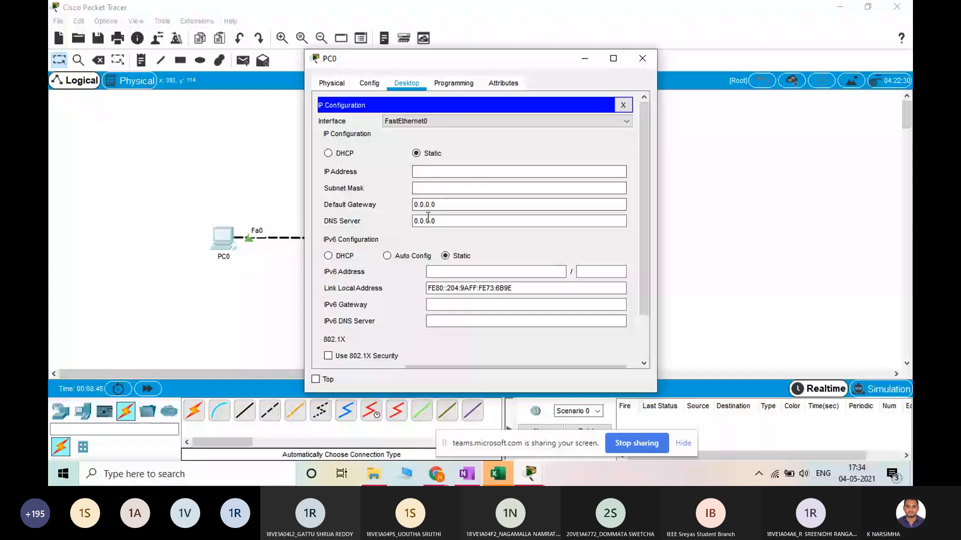
Examine the IP address and subnet mask settings of PC0's FastEthernet0 interface in its device configuration
click(369, 83)
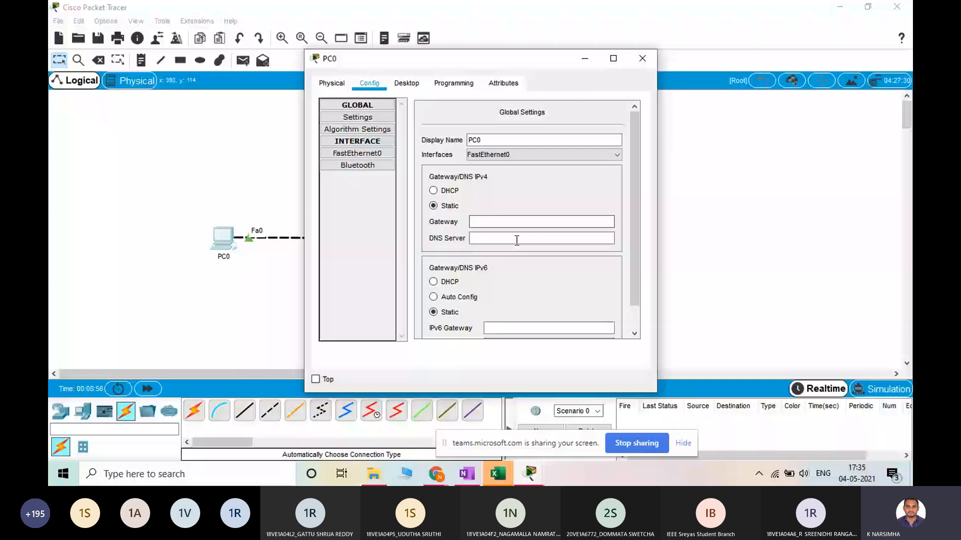
click(369, 152)
click(552, 215)
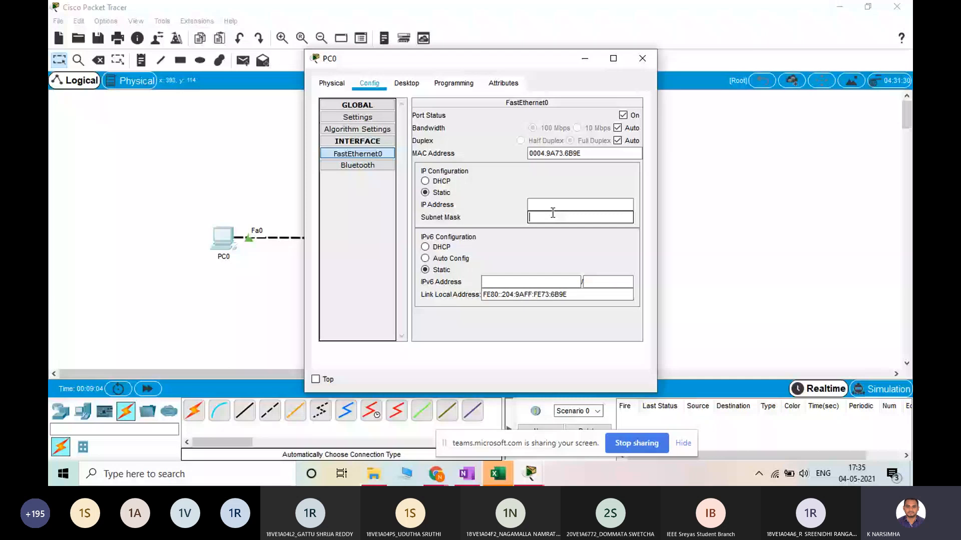
click(553, 207)
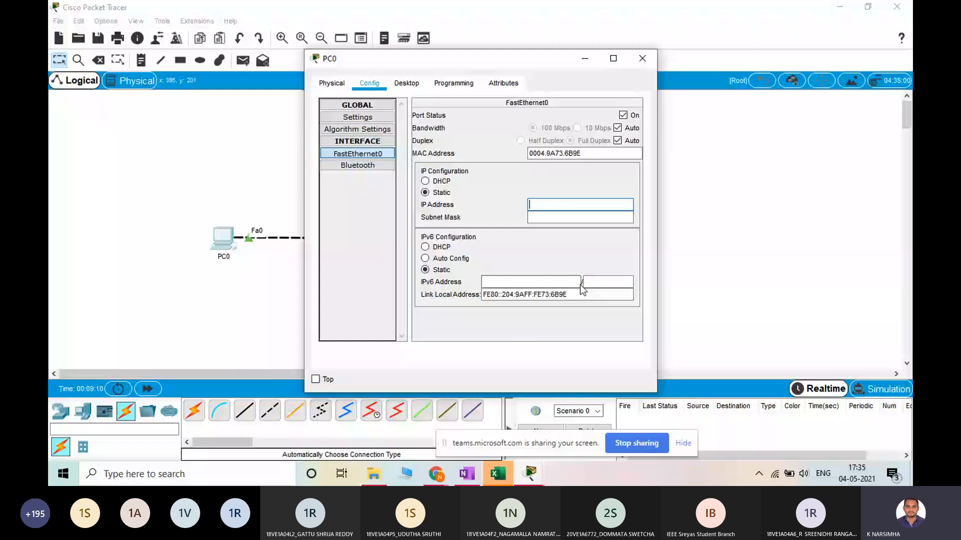
Assign PC0 the static IP address 192.168.1.1 with subnet mask 255.255.255.0
click(407, 83)
click(342, 118)
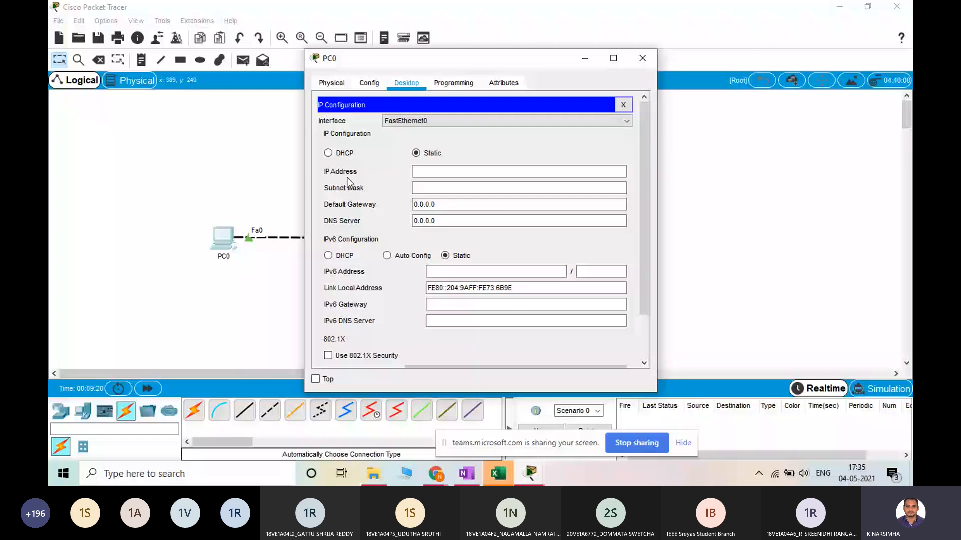
click(434, 172)
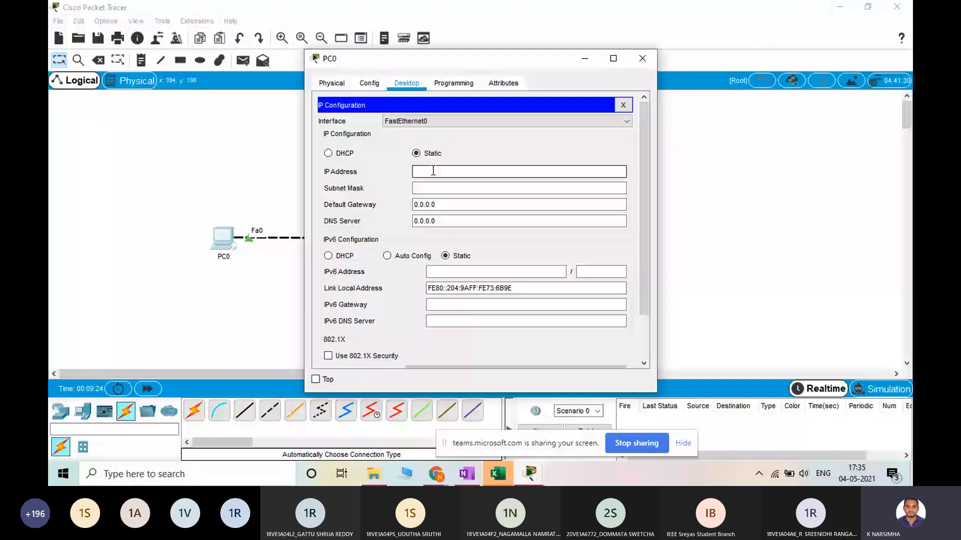
text(192.16)
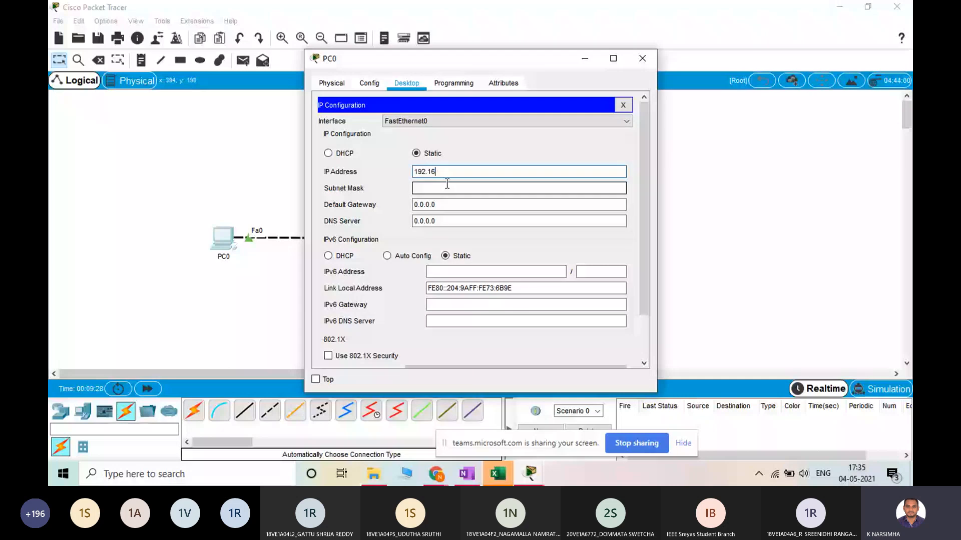
text(8.)
text(1.1)
click(413, 188)
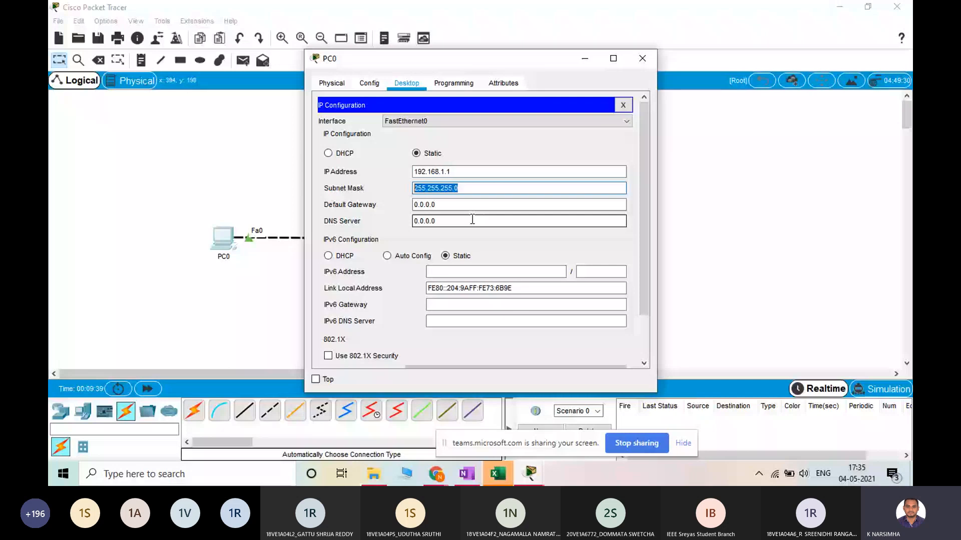
double_click(453, 171)
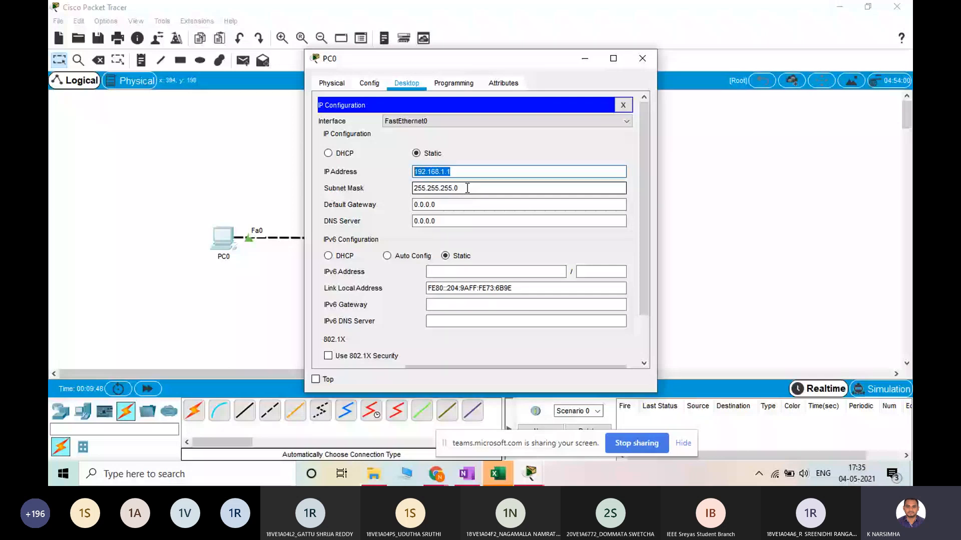
Try to assign PC1 the same static IP address as PC0, 192.168.1.1
click(633, 59)
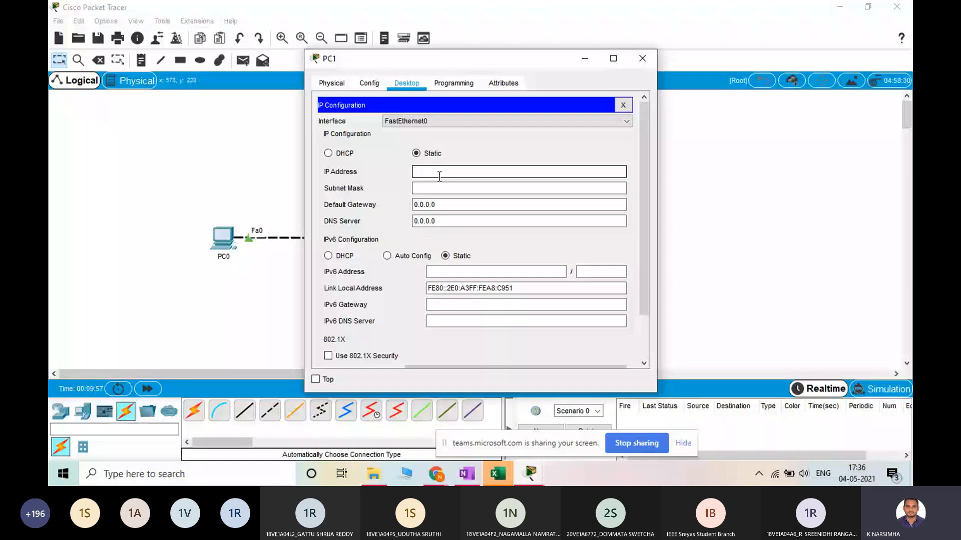
text(192.168)
text(.1)
click(526, 190)
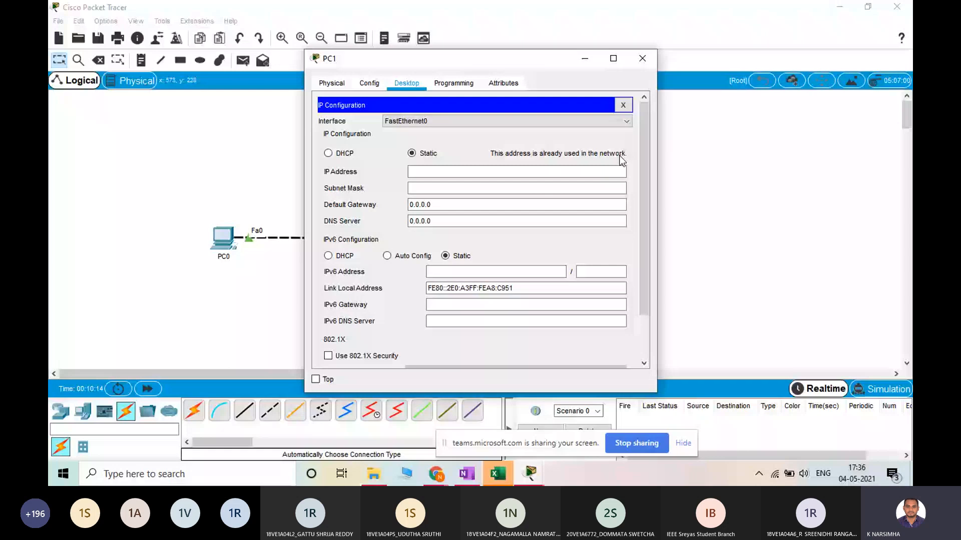
Assign PC1 the static IP address 192.168.1.2 with subnet mask 255.255.255.0 and close its configuration window
click(459, 172)
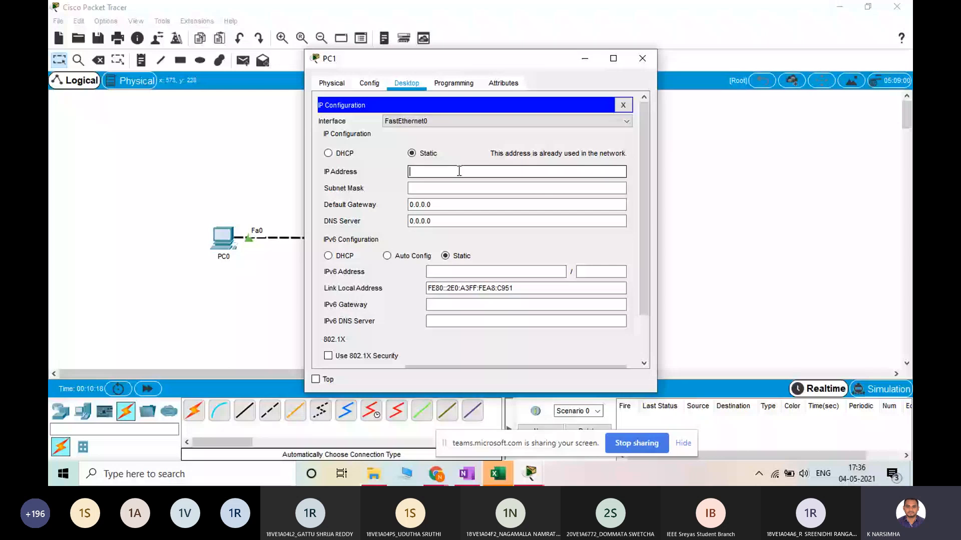
text(192.168.1.2)
key(Tab)
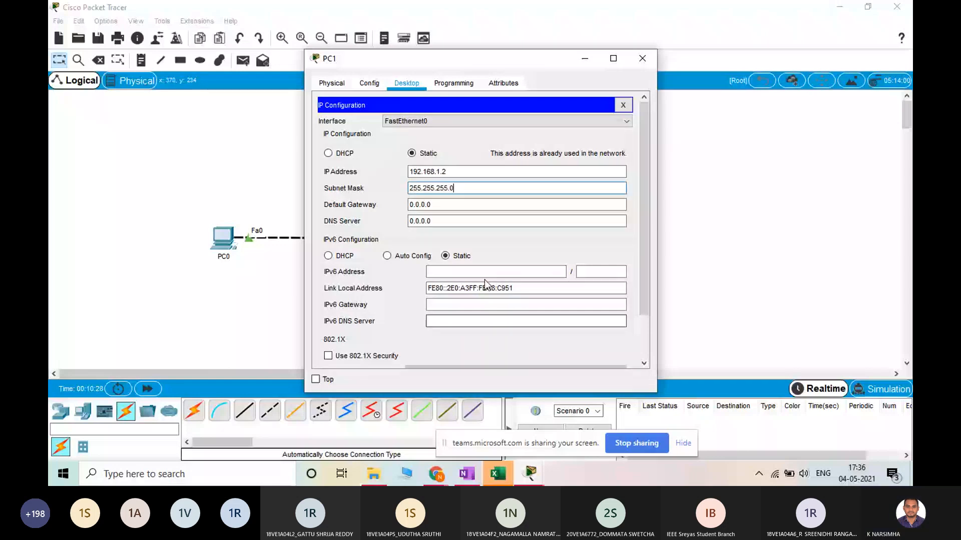
click(642, 59)
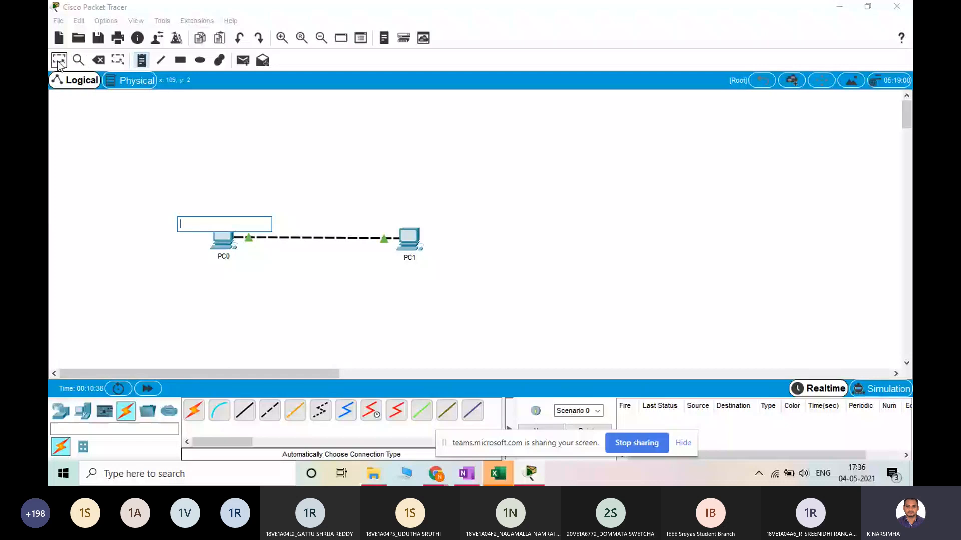
Place a note reading 192.168.1.1 above PC0 in the logical workspace
click(78, 61)
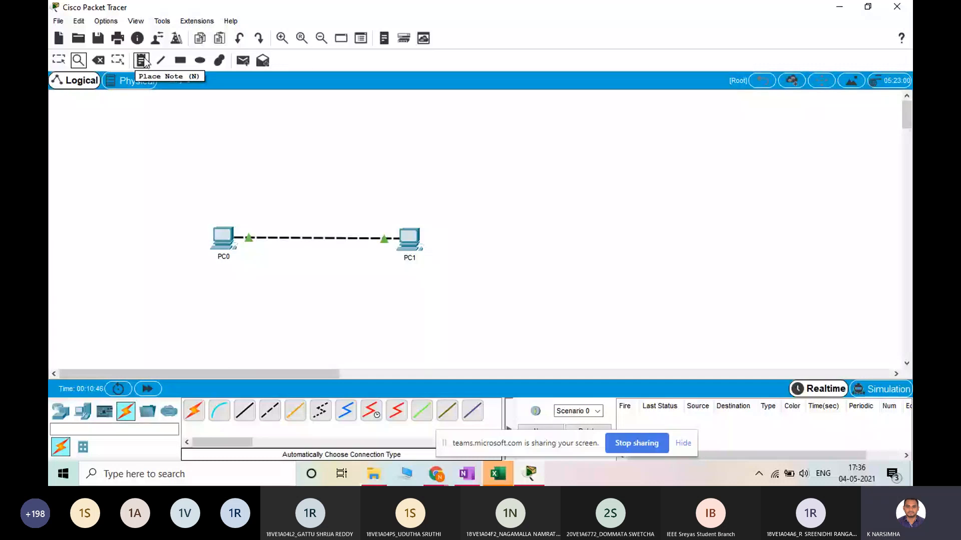
click(141, 60)
click(182, 210)
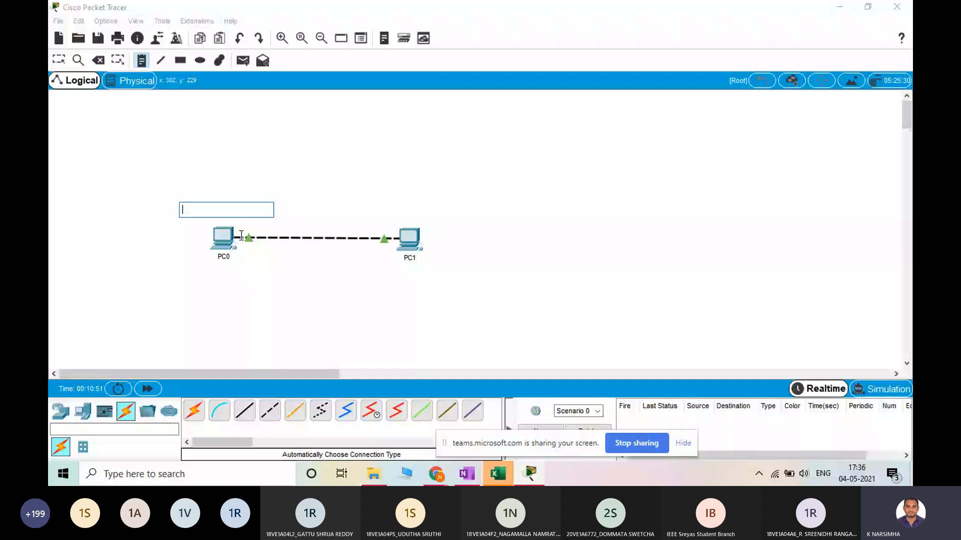
text(192.1)
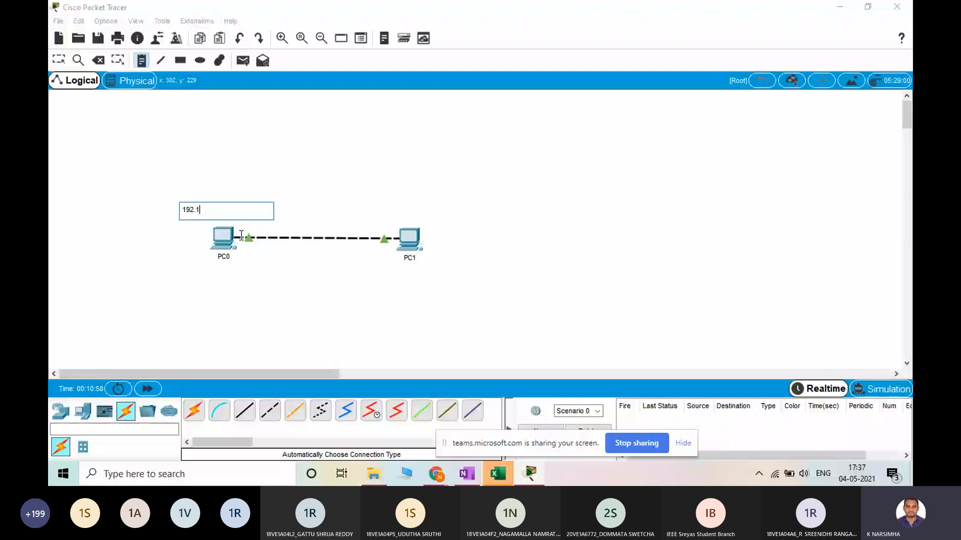
text(68.1.1)
click(228, 292)
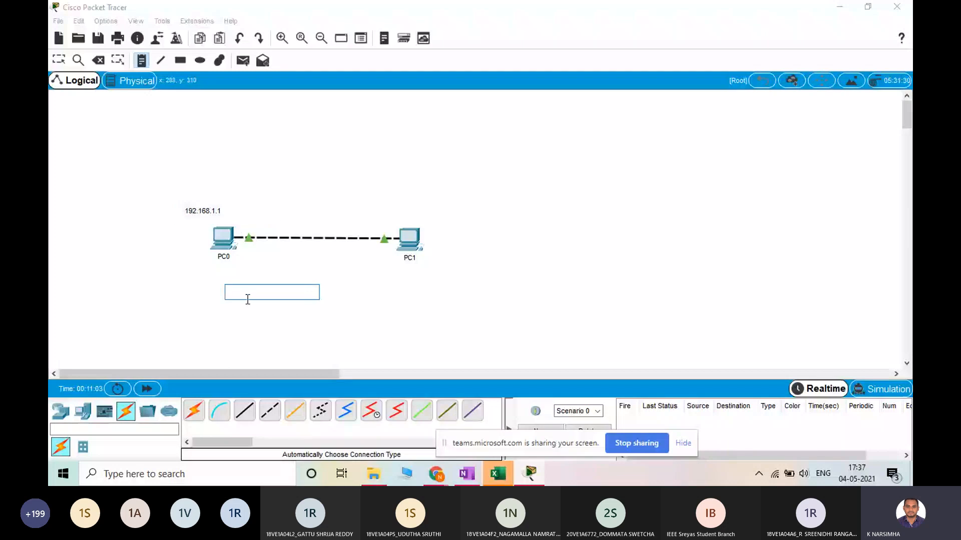
click(60, 60)
Place a note reading 192.168.1.2 above PC1 and leave the note tool
click(141, 61)
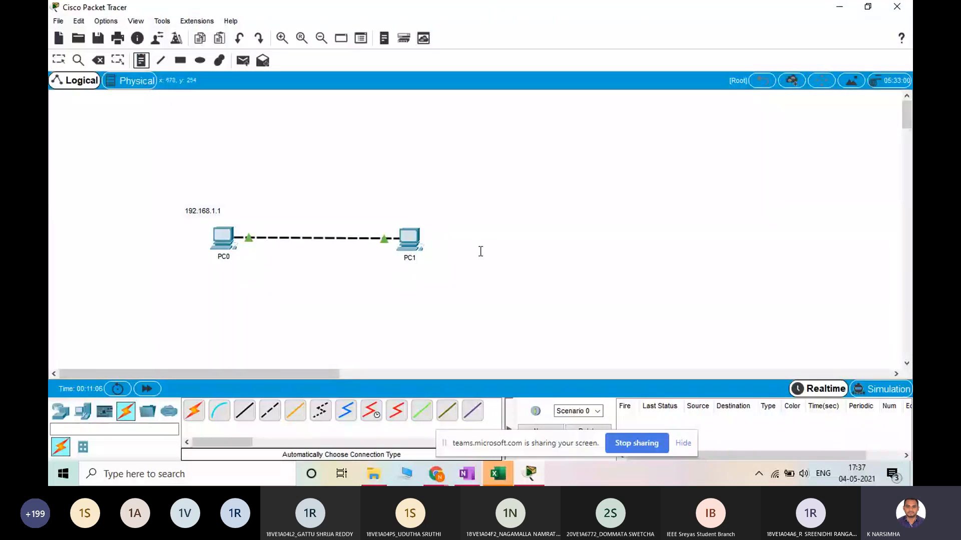
click(394, 209)
text(1)
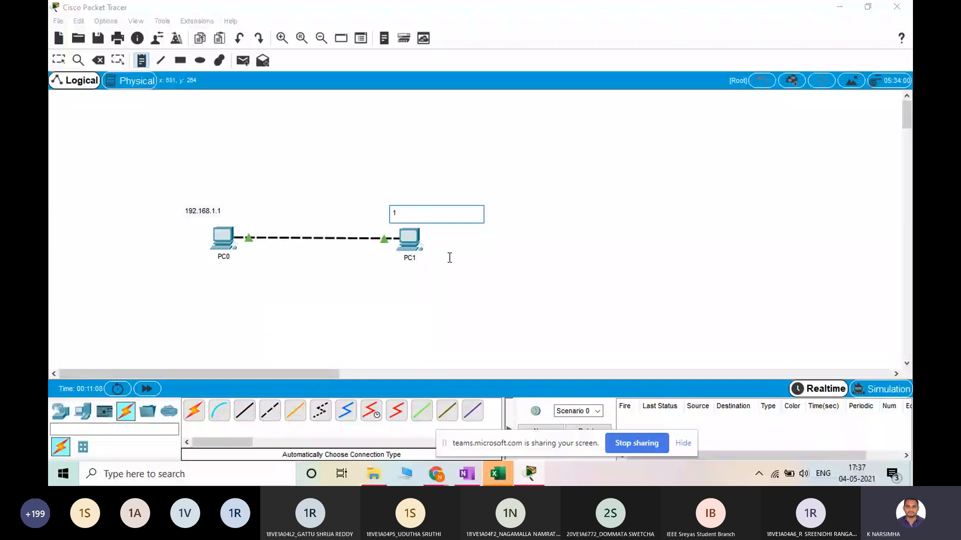
text(92.168.1.2)
key(Escape)
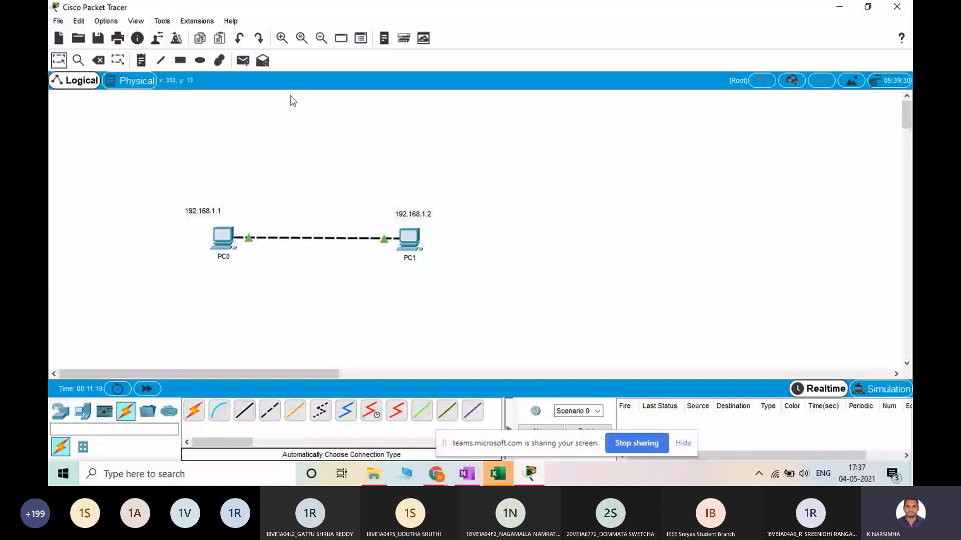
Send a simple PDU from PC0 to PC1 to test the connection
click(244, 62)
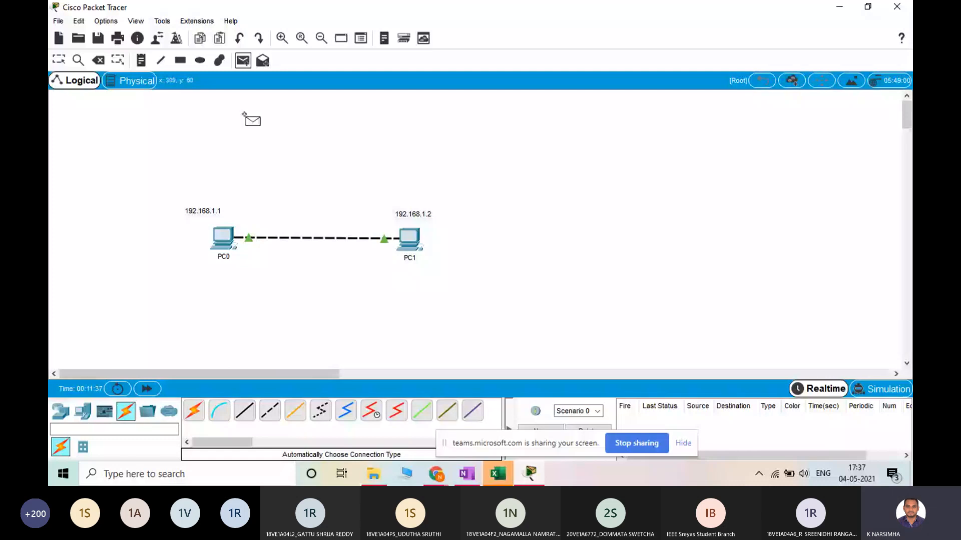
click(229, 242)
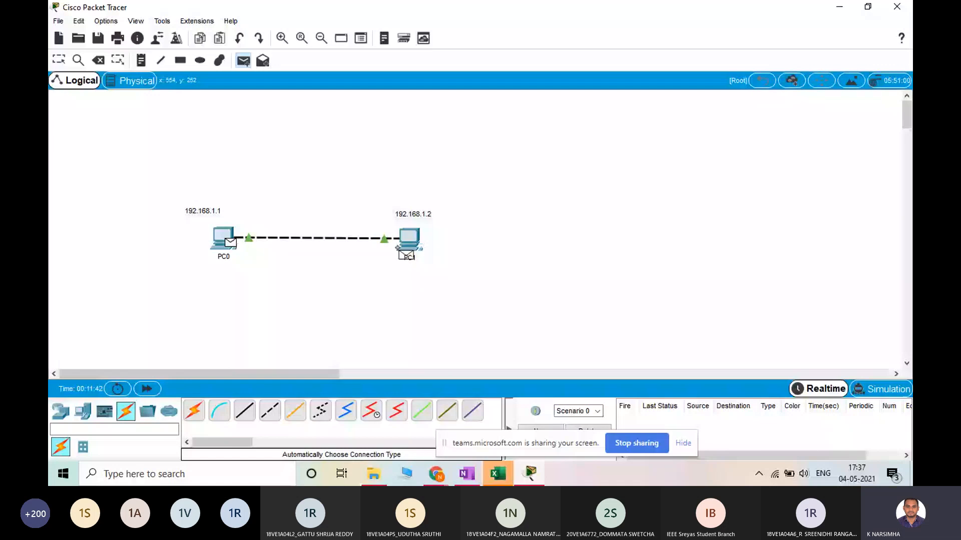
click(408, 243)
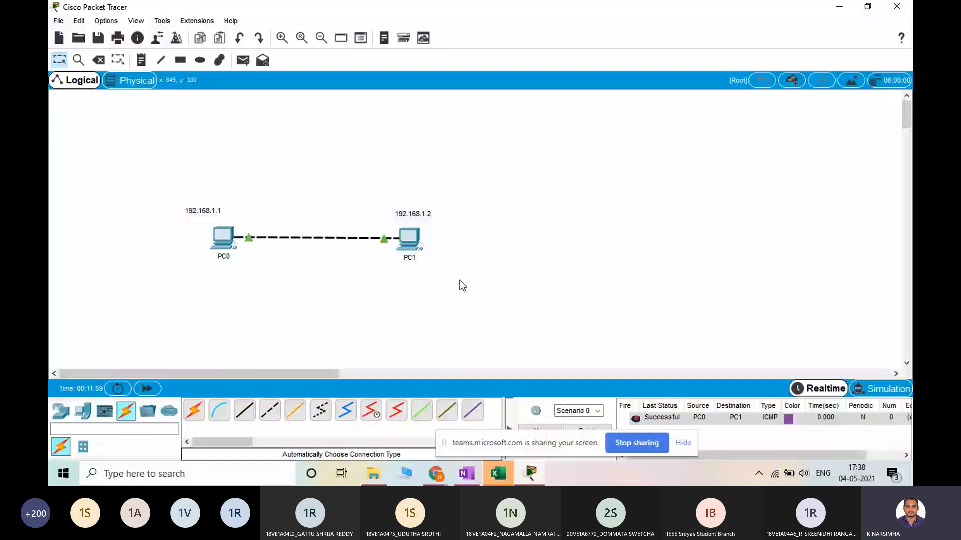
drag(460, 295, 155, 180)
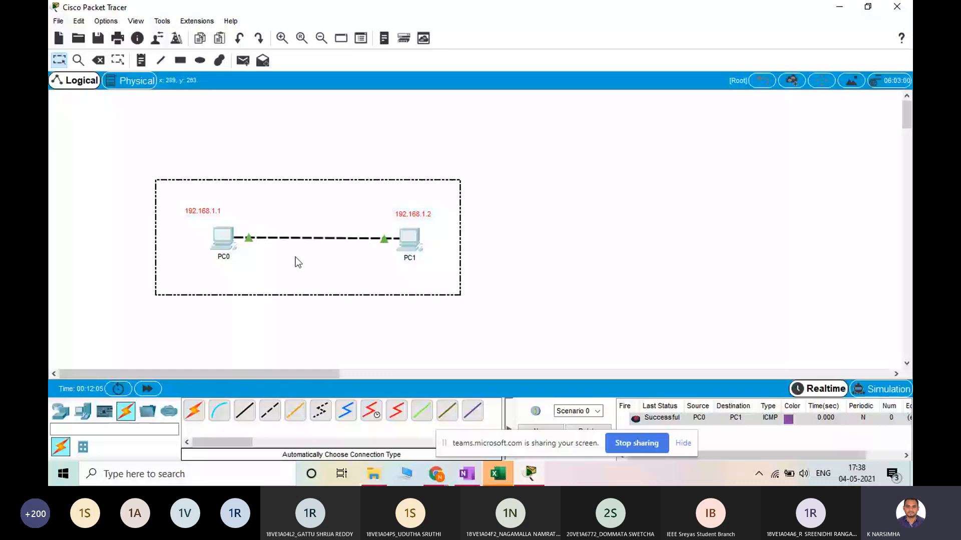
click(298, 261)
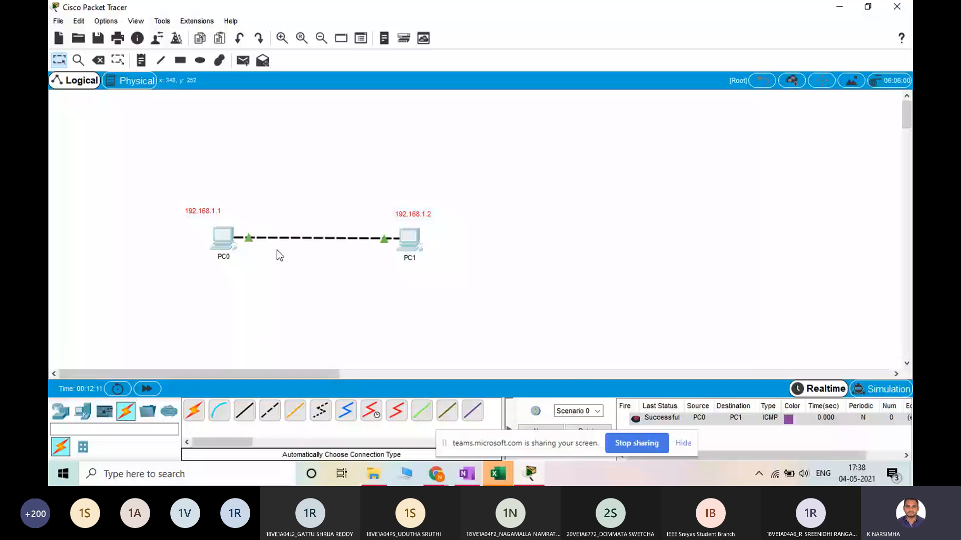
click(273, 419)
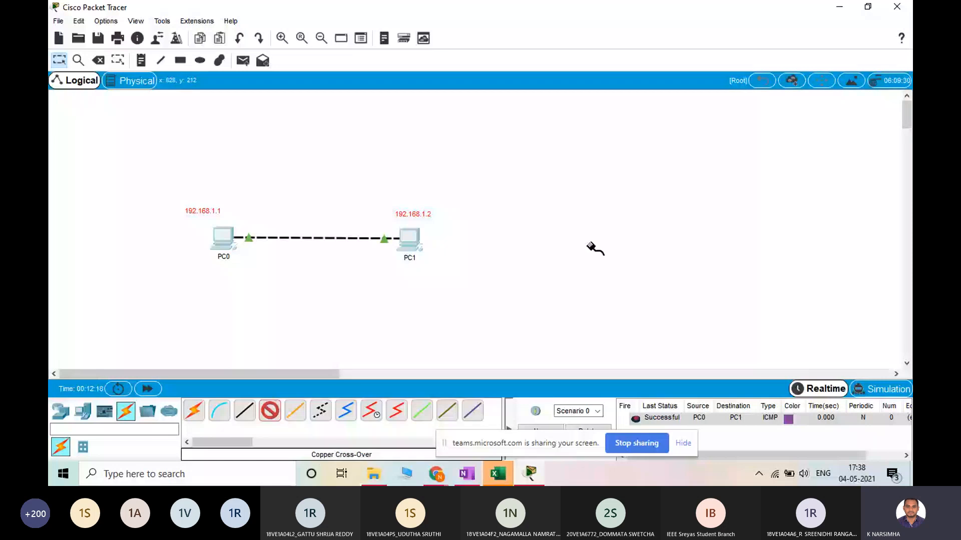
Delete the copper cross-over cable between PC0 and PC1
click(100, 61)
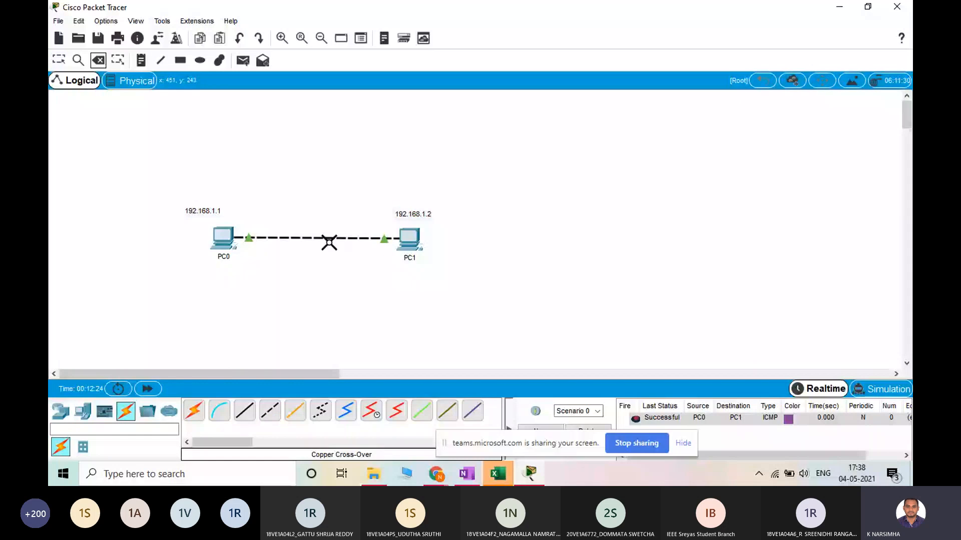
click(329, 243)
key(Escape)
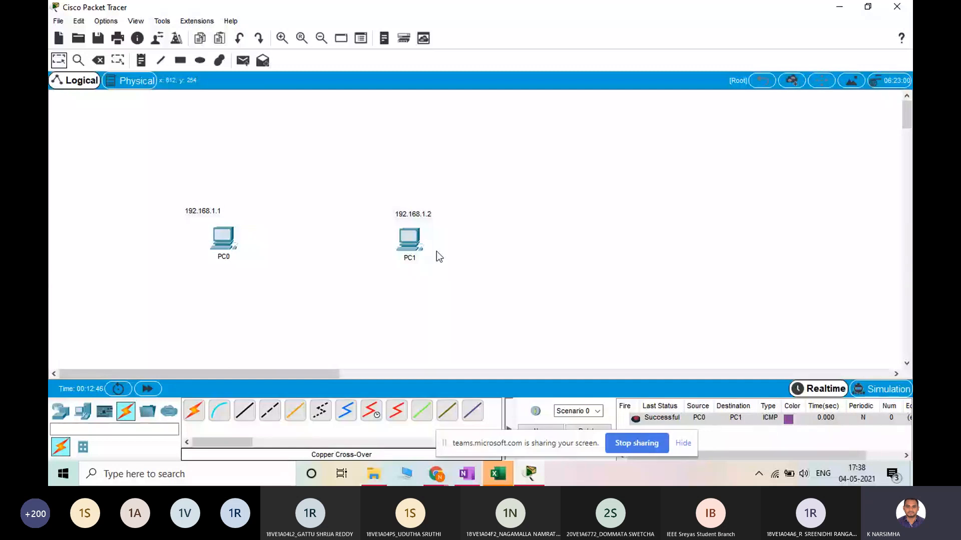
Add two more PCs in a row beside PC1, level with the existing PCs
click(90, 416)
click(194, 410)
click(554, 244)
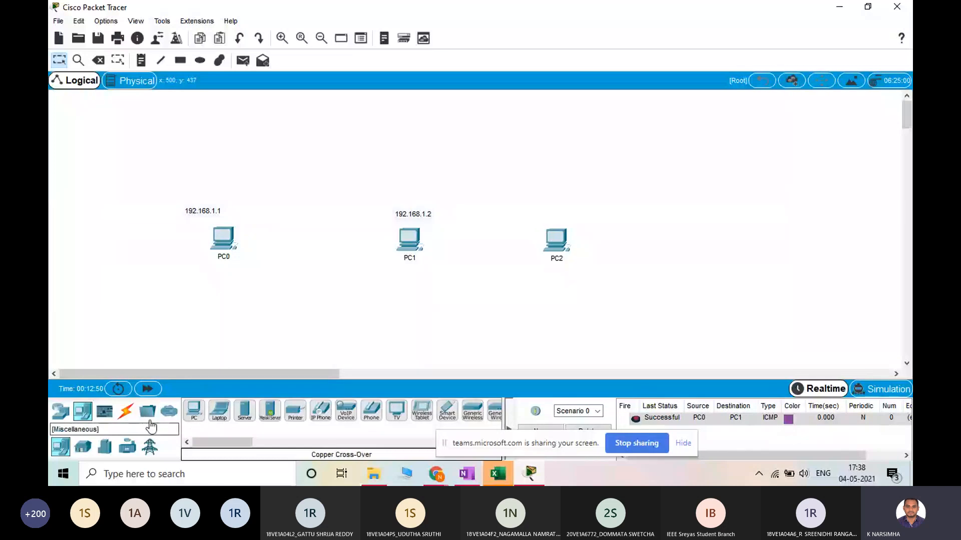
click(193, 411)
click(700, 246)
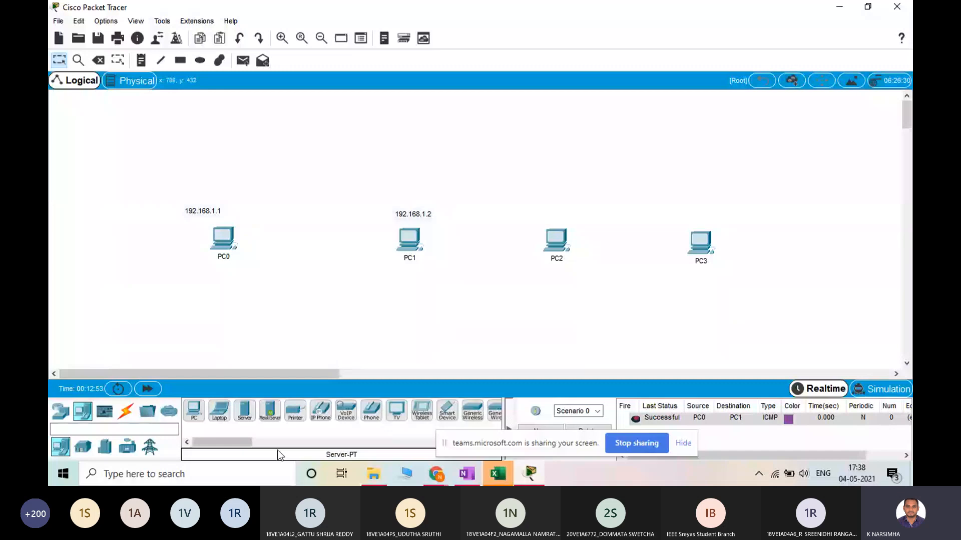
Reconnect PC0 to PC1 using the automatically chosen connection type
click(131, 414)
click(269, 411)
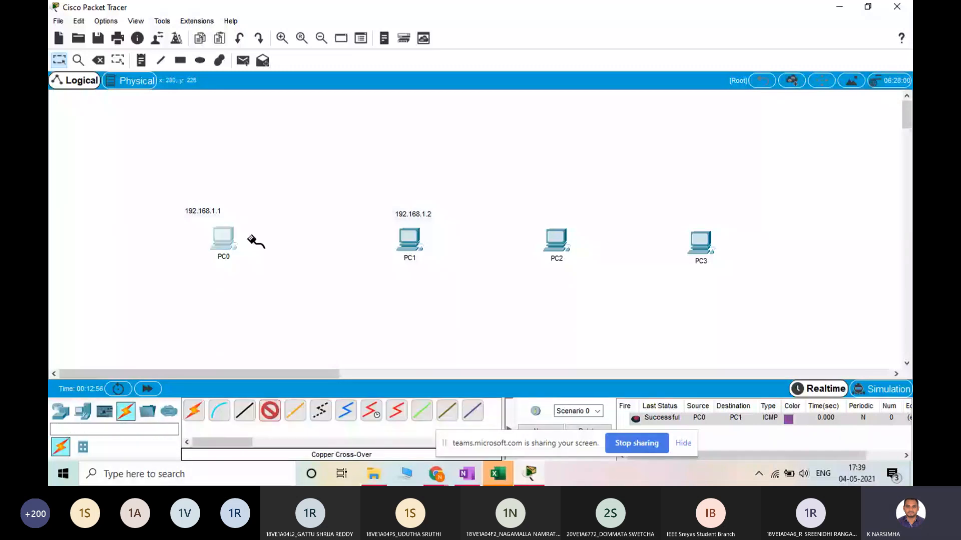
click(227, 235)
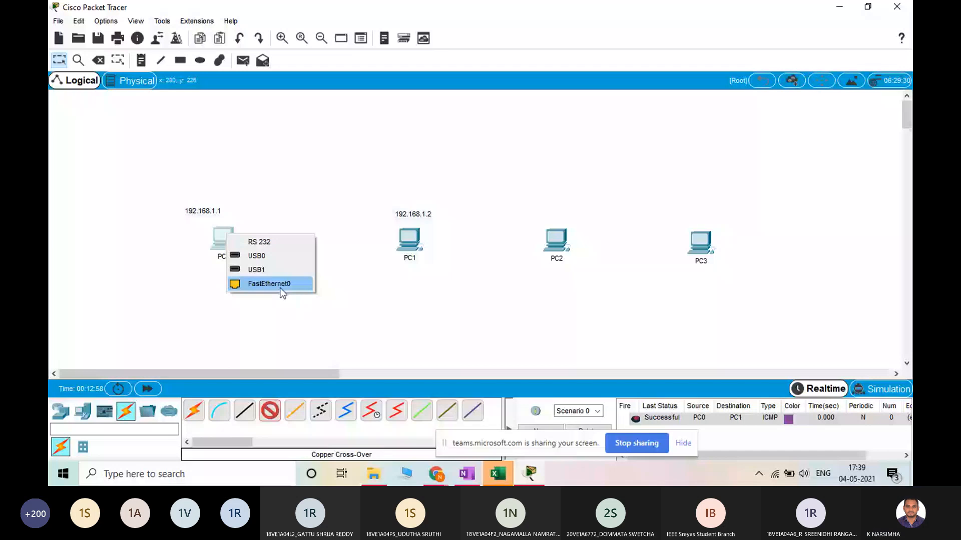
click(270, 283)
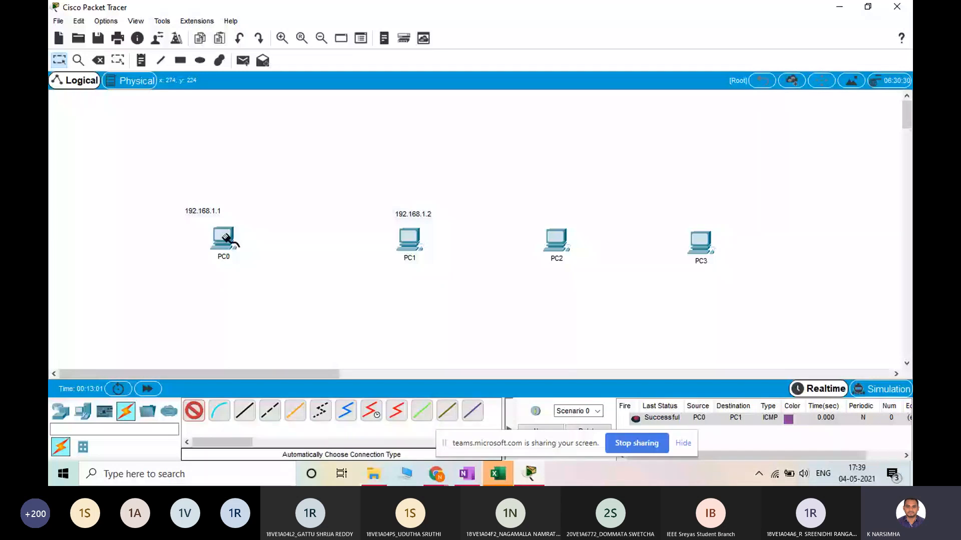
click(410, 239)
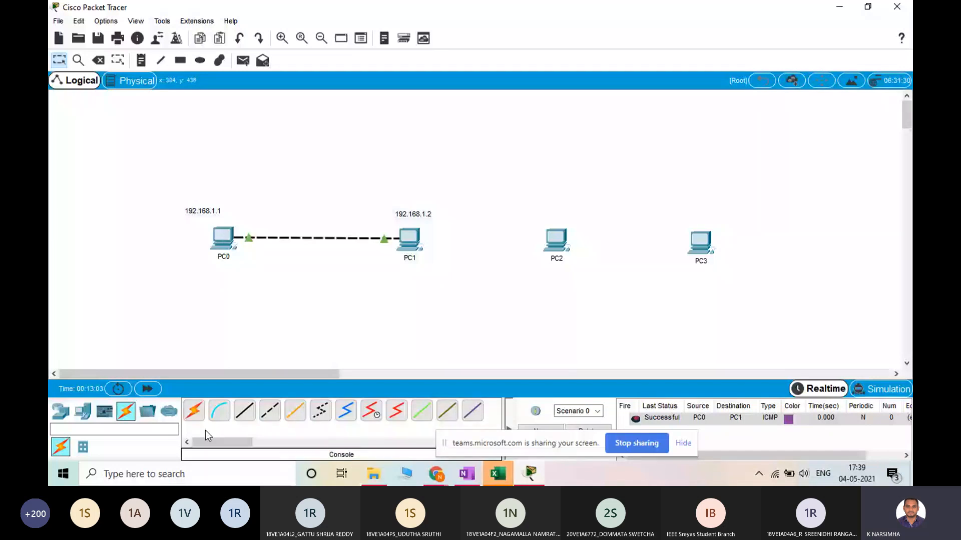
Try to connect PC1 to PC2 using the automatically chosen connection type
click(193, 410)
click(409, 239)
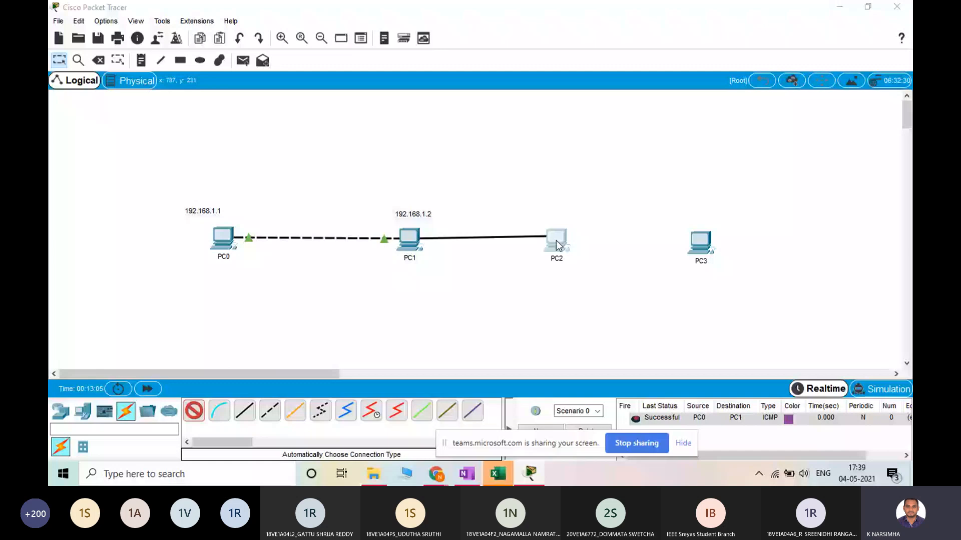
click(558, 246)
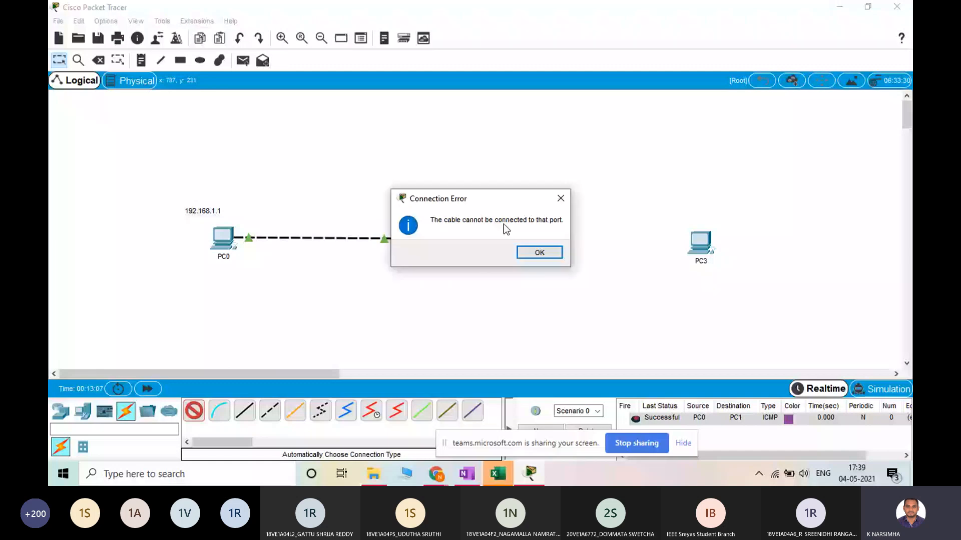
click(539, 253)
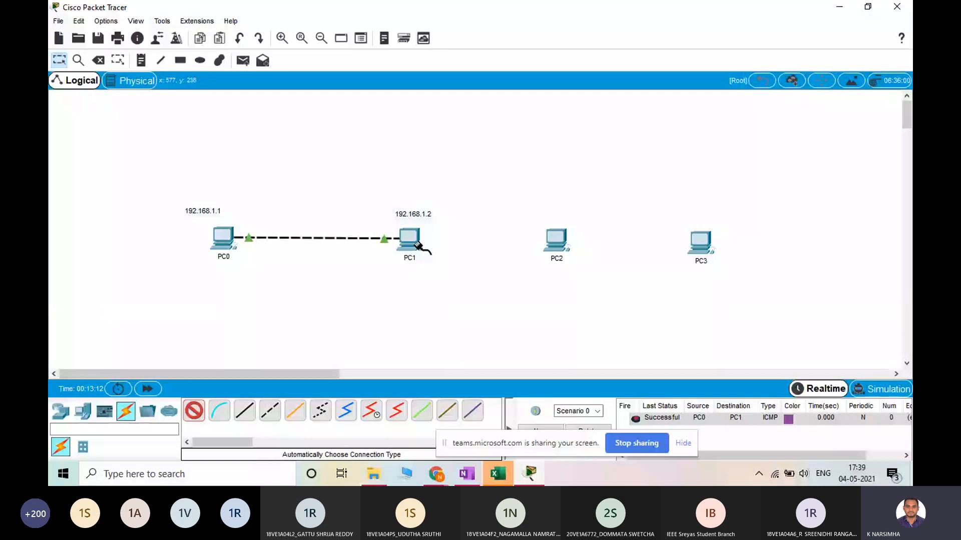
click(417, 243)
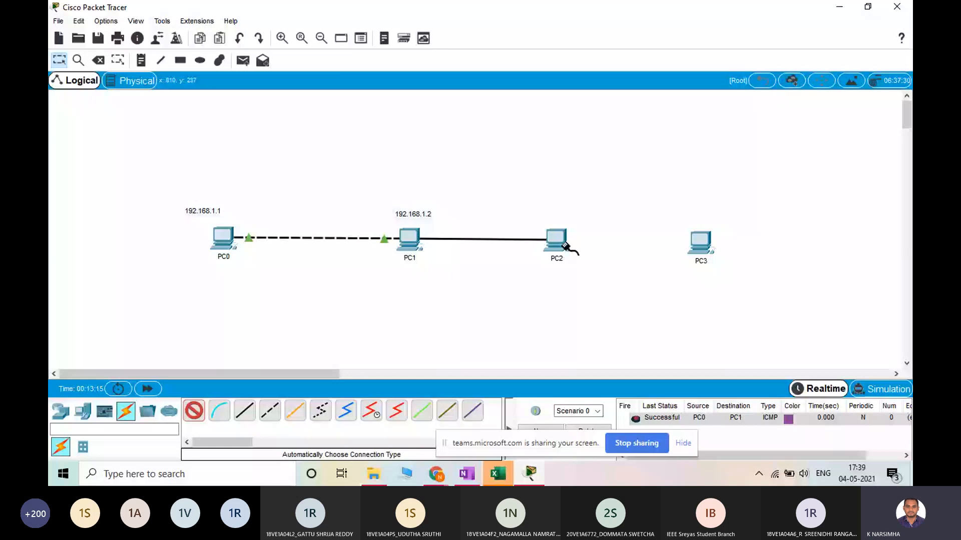
Examine the Ethernet, USB and audio ports on PC0's casing in its physical device view
mouse_move(421, 250)
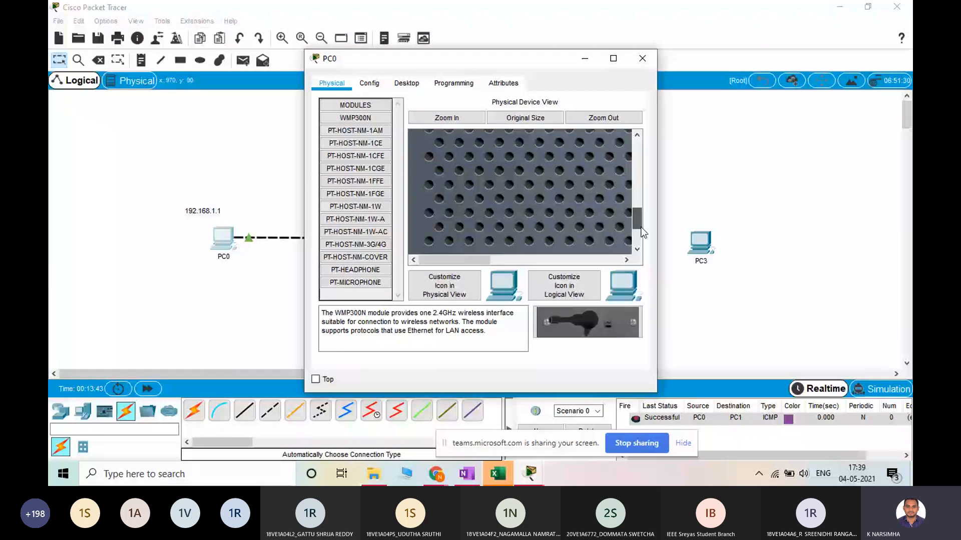
scroll(515, 222, down, 3)
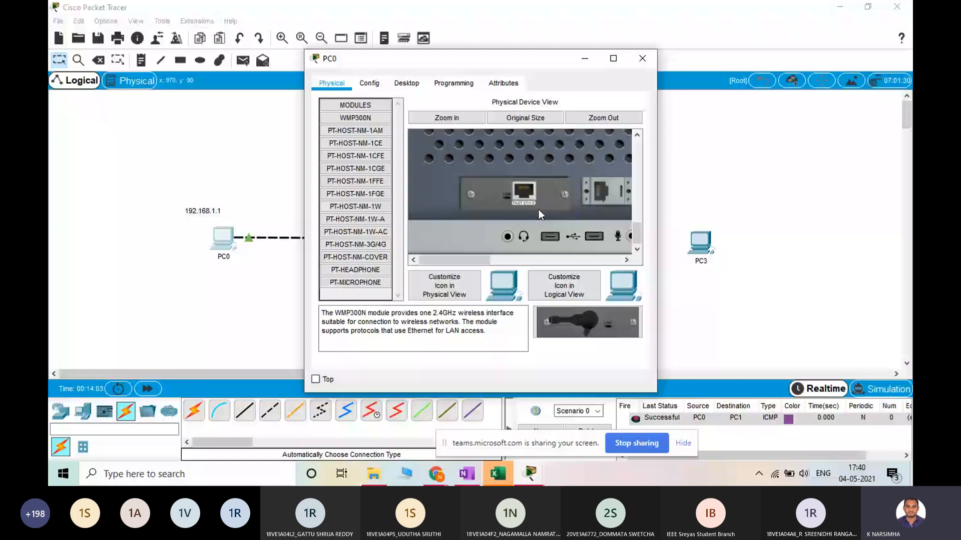
drag(458, 261, 482, 263)
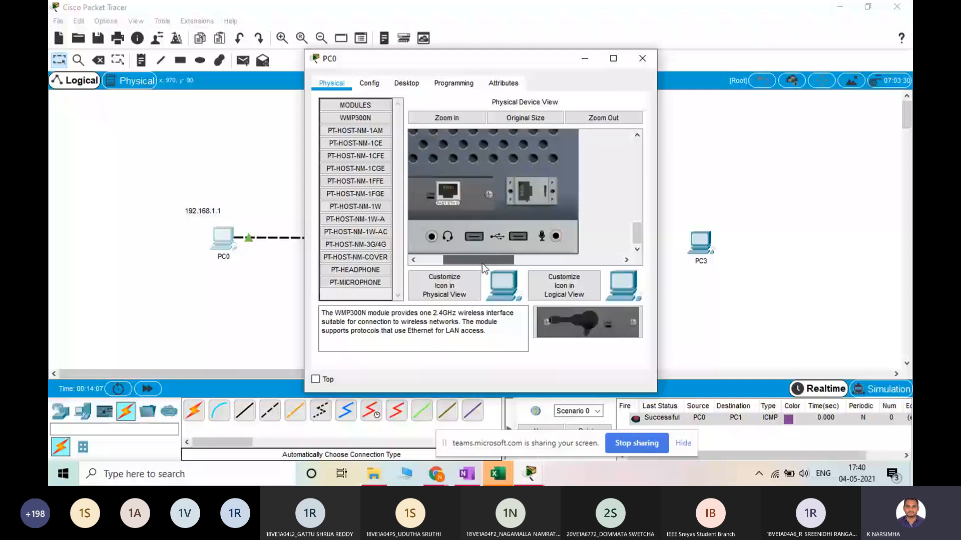
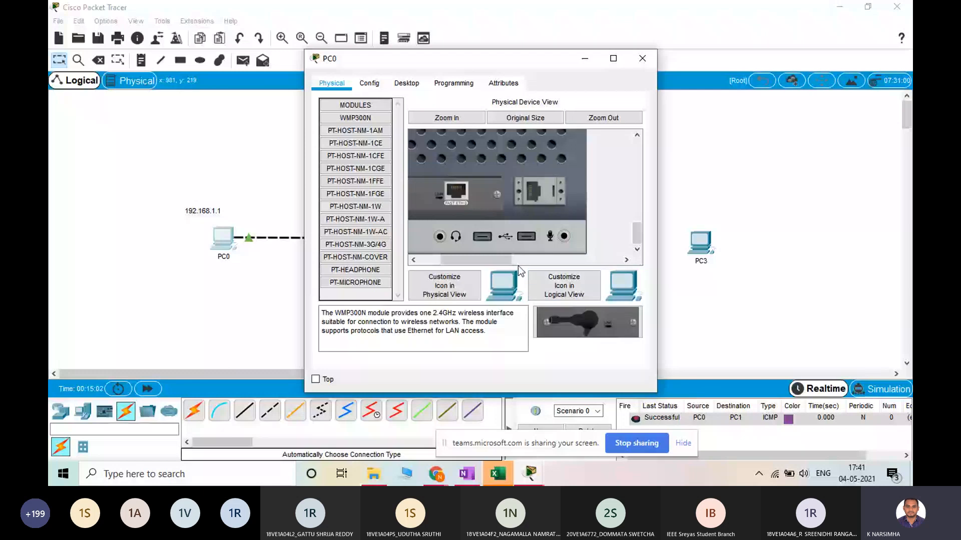
Close PC0's device window and delete the cable between PC0 and PC1
click(642, 59)
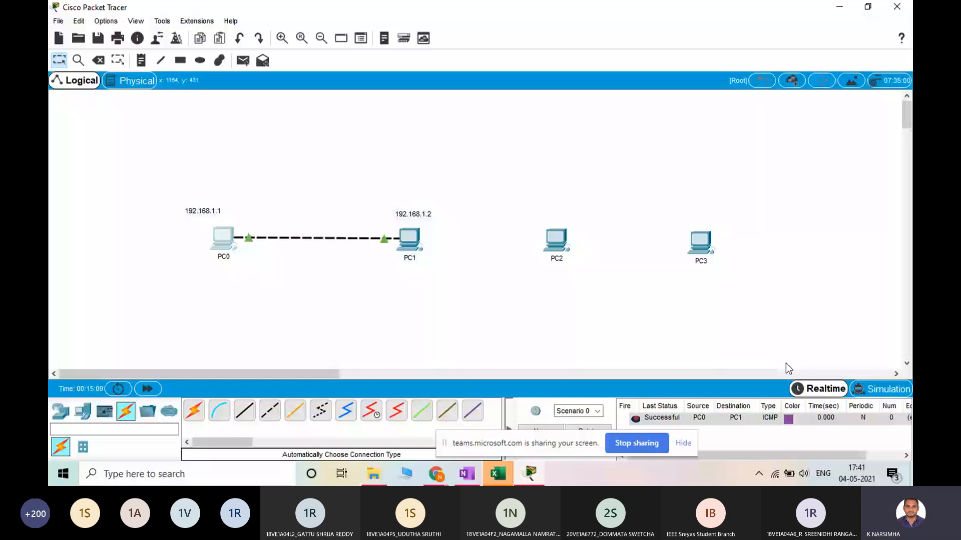
click(98, 60)
click(235, 238)
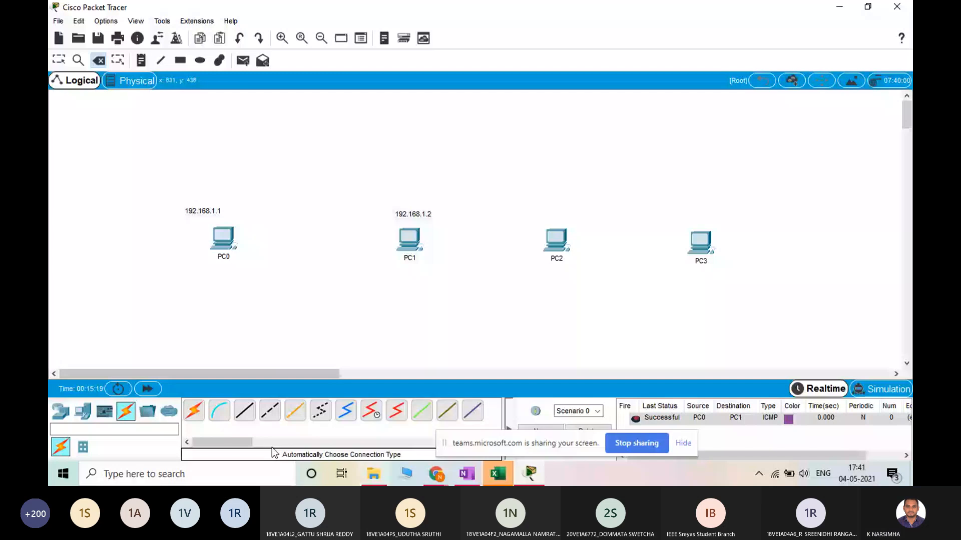
key(Escape)
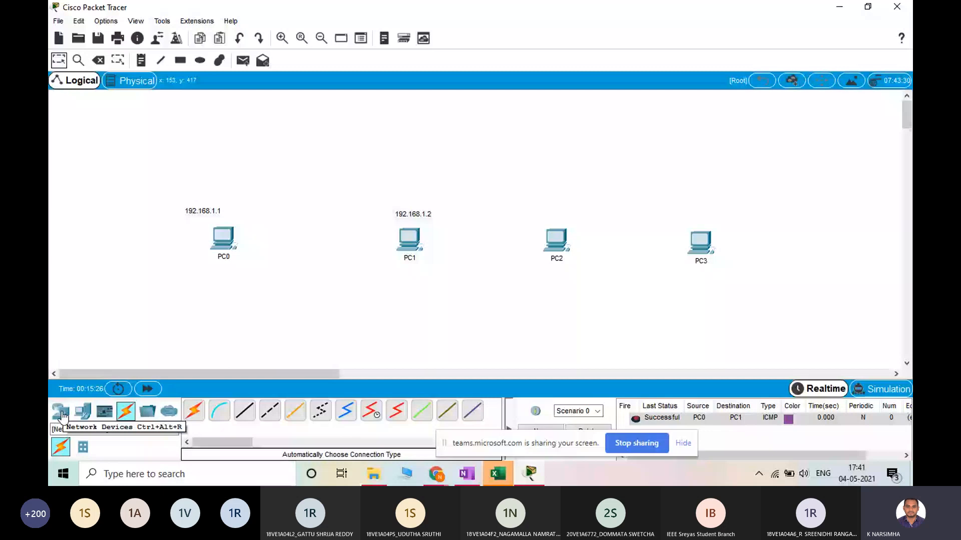
Place a 1941 router in the empty area above and beside PC0, reposition it, and remove it again
click(61, 413)
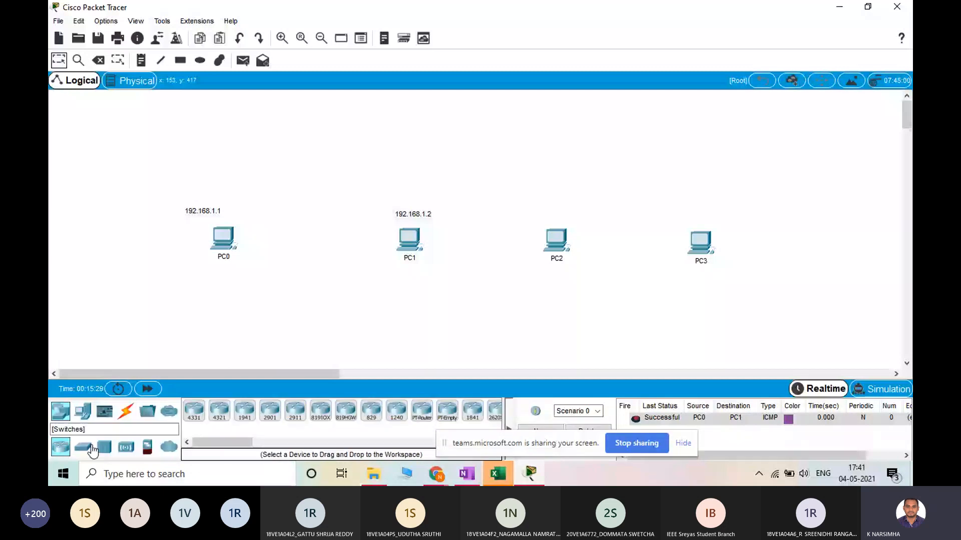
click(83, 446)
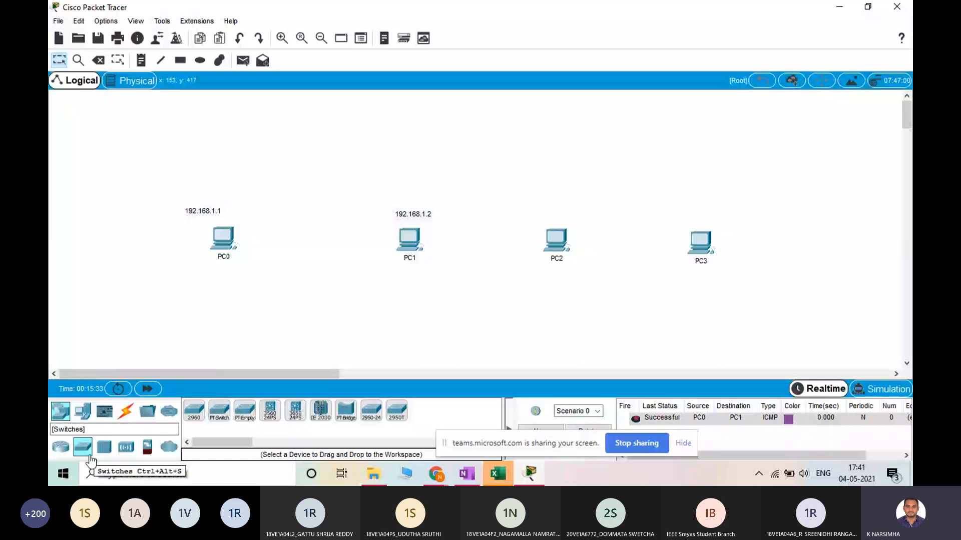
drag(89, 455, 85, 452)
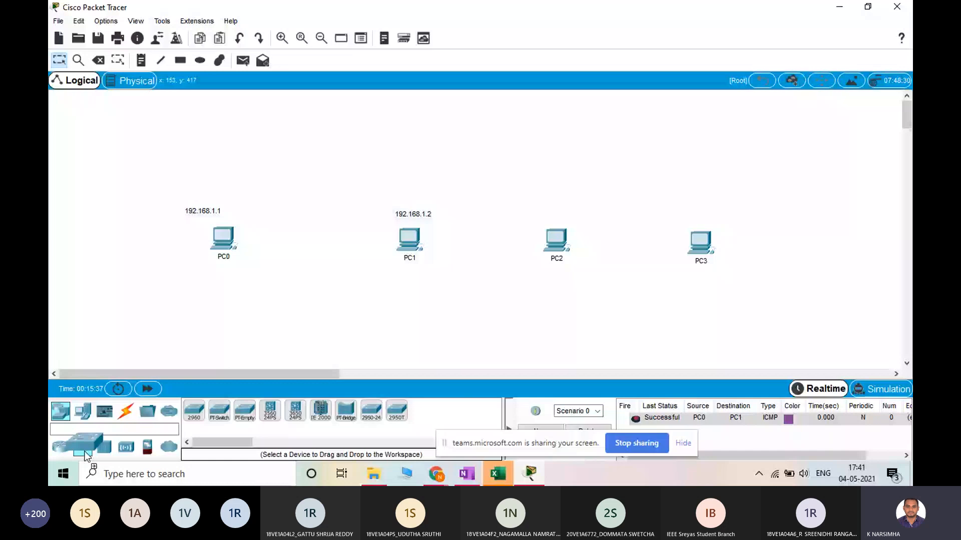
drag(85, 455, 56, 452)
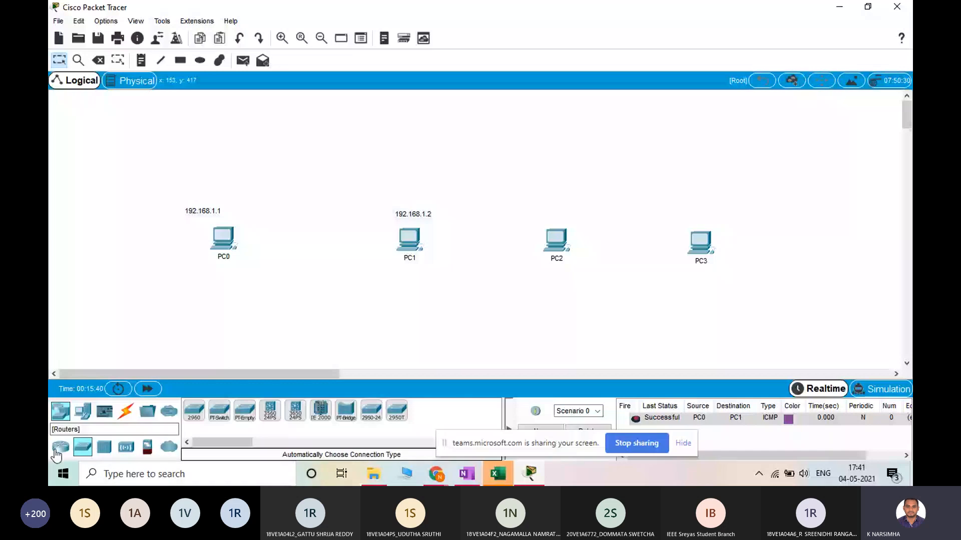
click(57, 449)
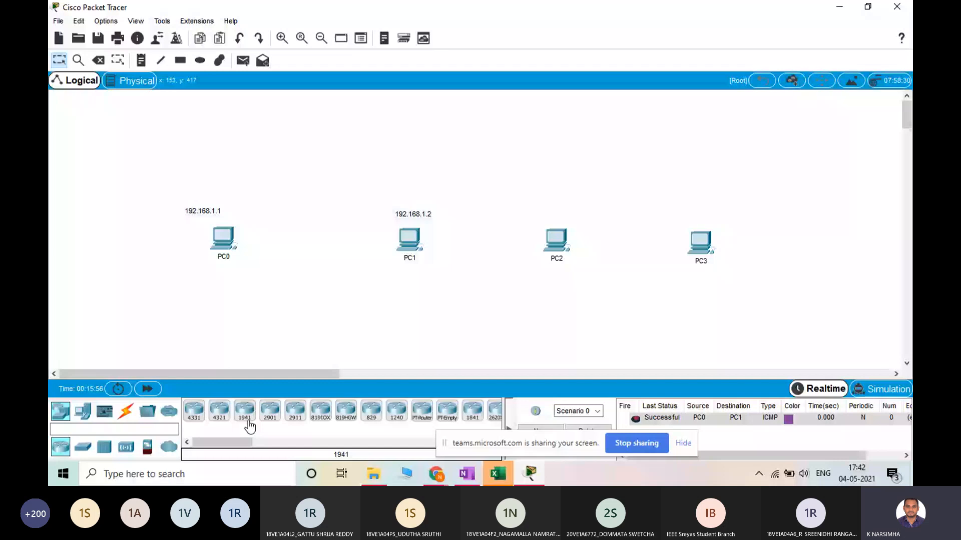
drag(249, 426, 122, 180)
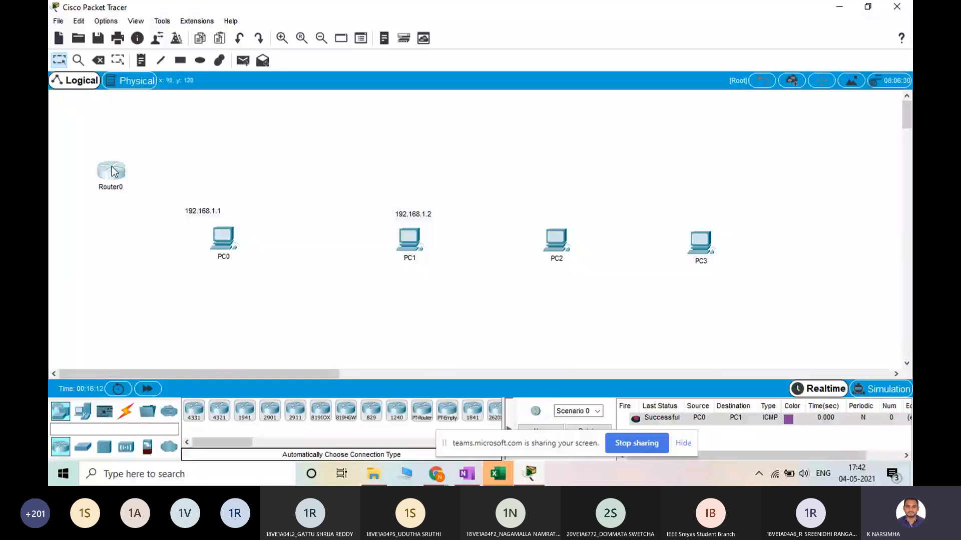
drag(125, 177, 157, 144)
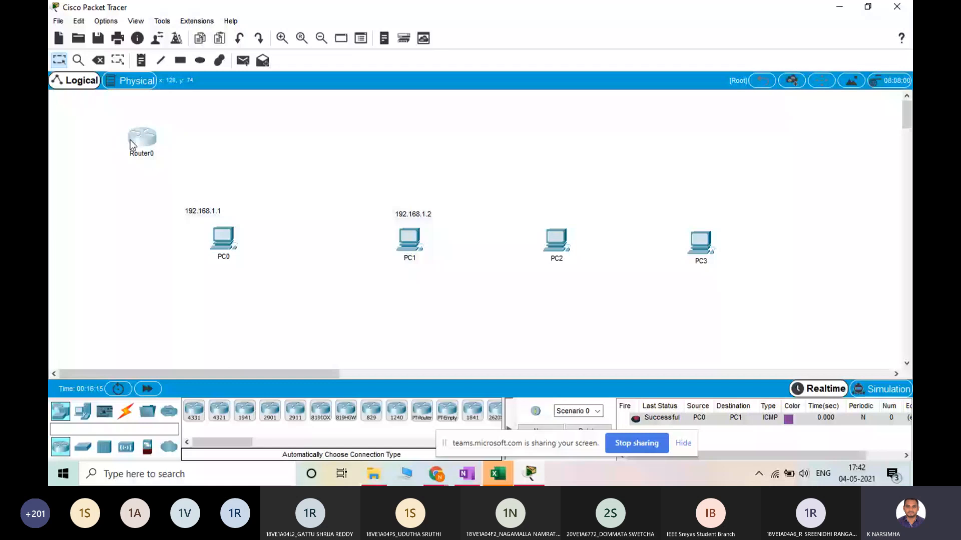
drag(131, 144, 108, 142)
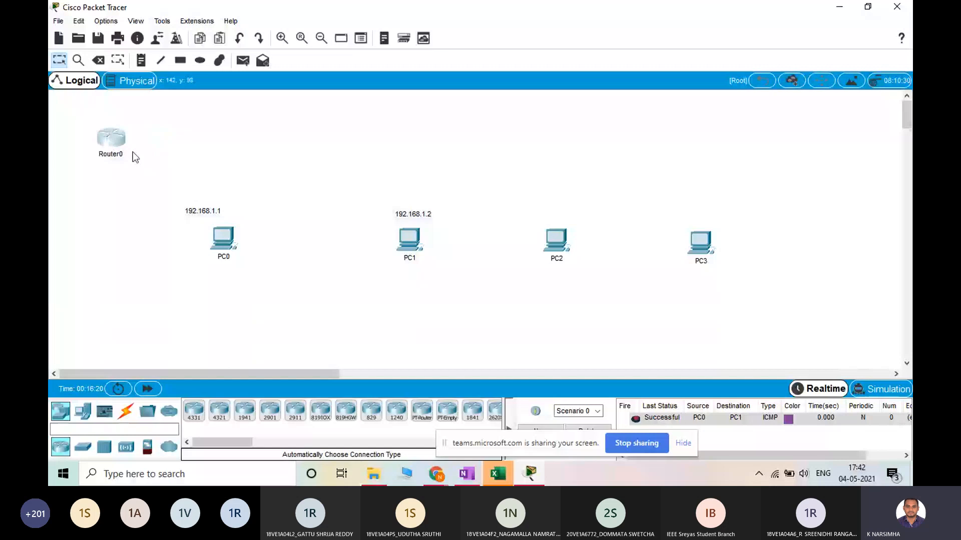
key(Delete)
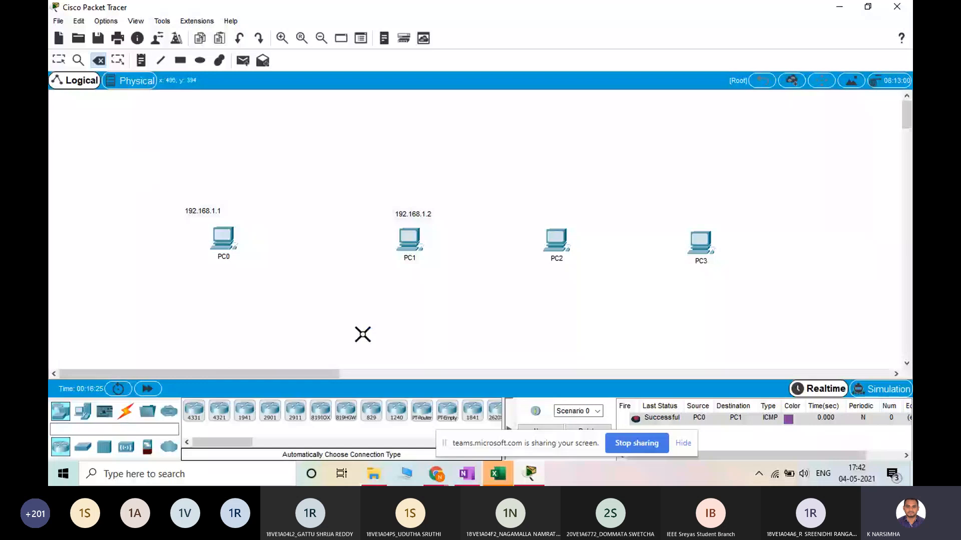
Draw a tall unfilled rectangle with a black outline in the empty space beyond PC3
click(83, 447)
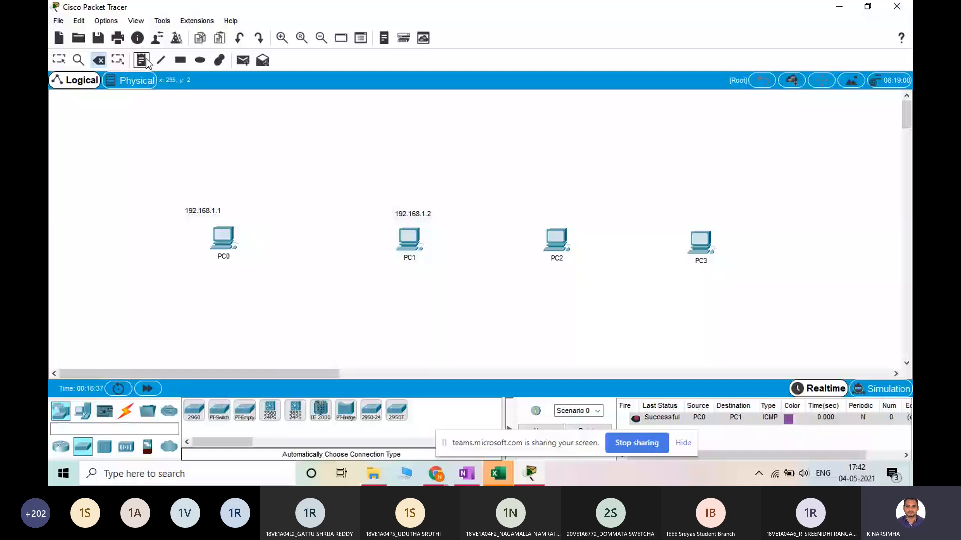
click(180, 60)
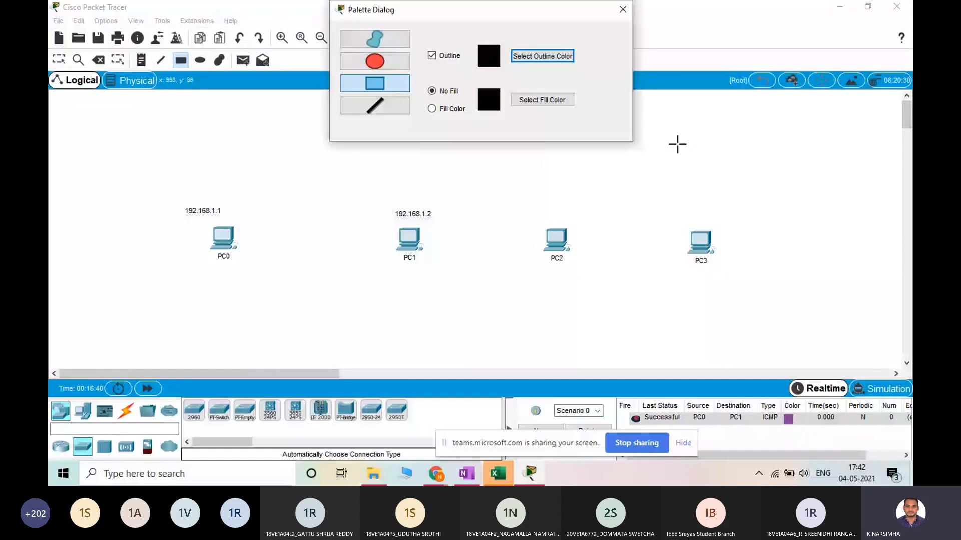
drag(746, 122, 883, 338)
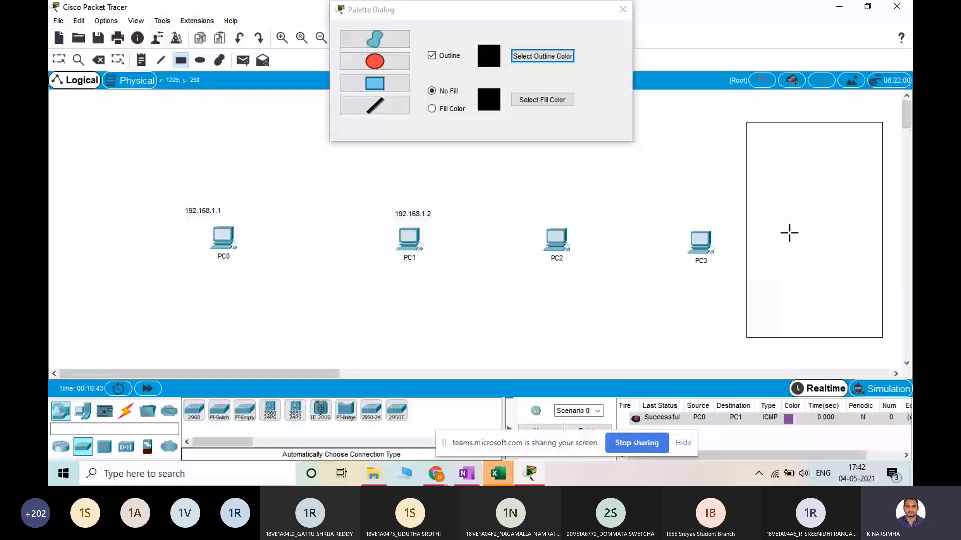
Enable fill colour for drawn shapes and choose light yellow
click(471, 106)
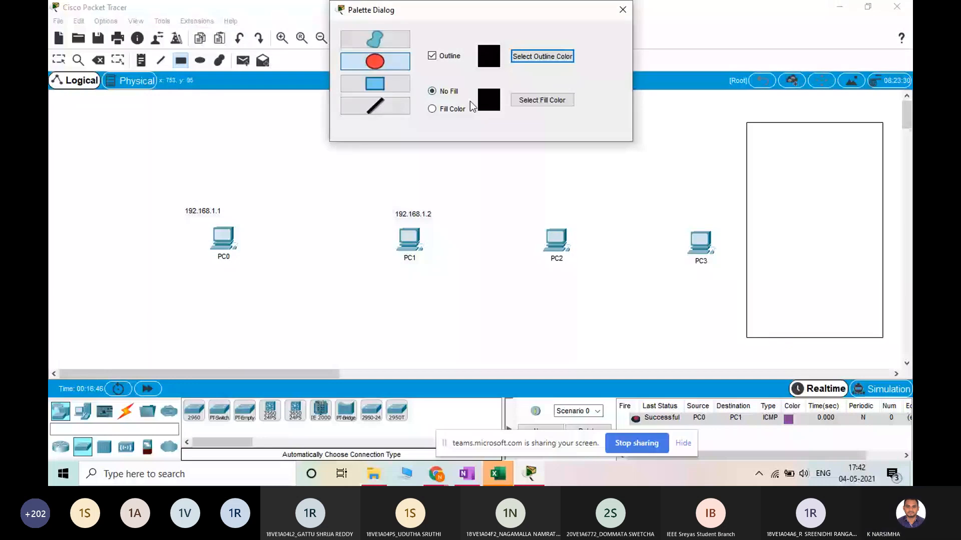
click(470, 107)
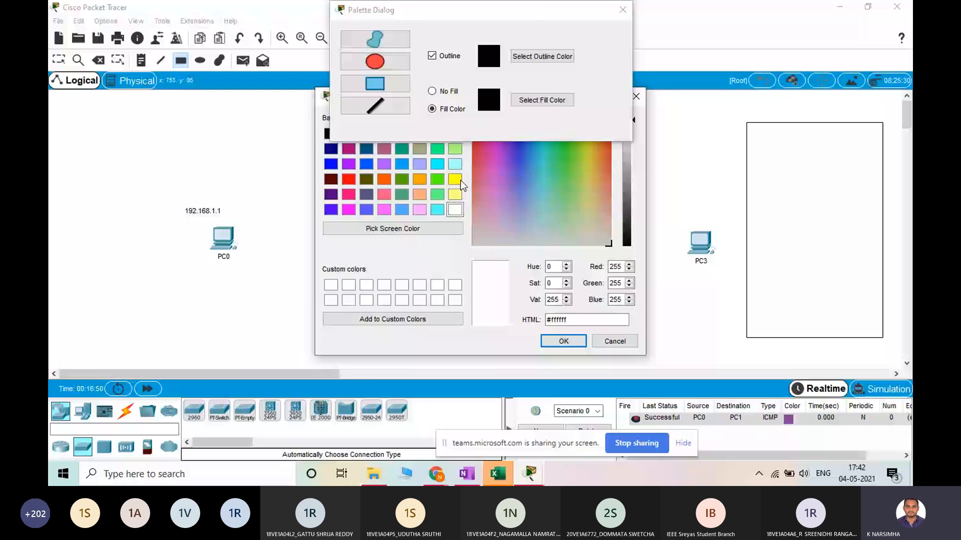
click(454, 195)
click(563, 341)
click(831, 237)
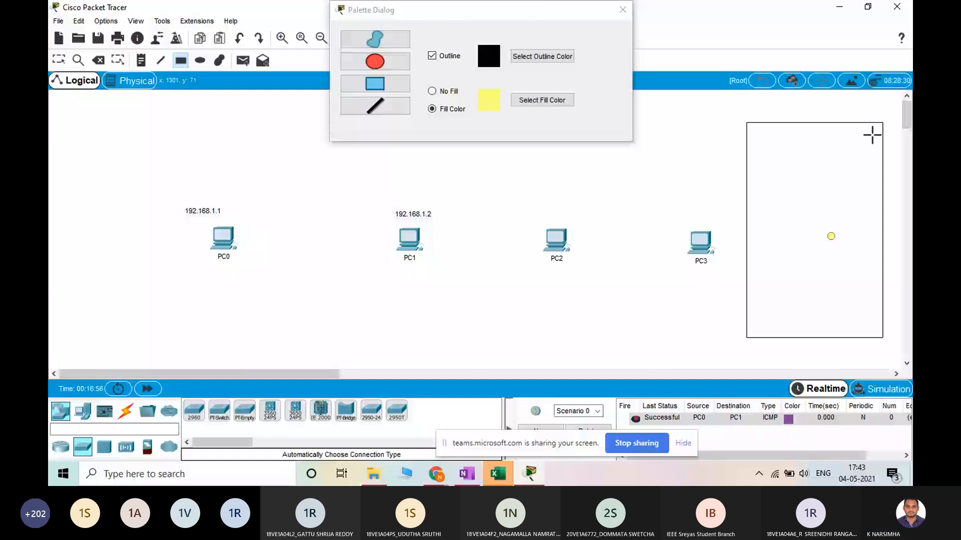
Delete the unfilled rectangle beyond PC3 and draw a tall yellow-filled rectangle in its place
key(Delete)
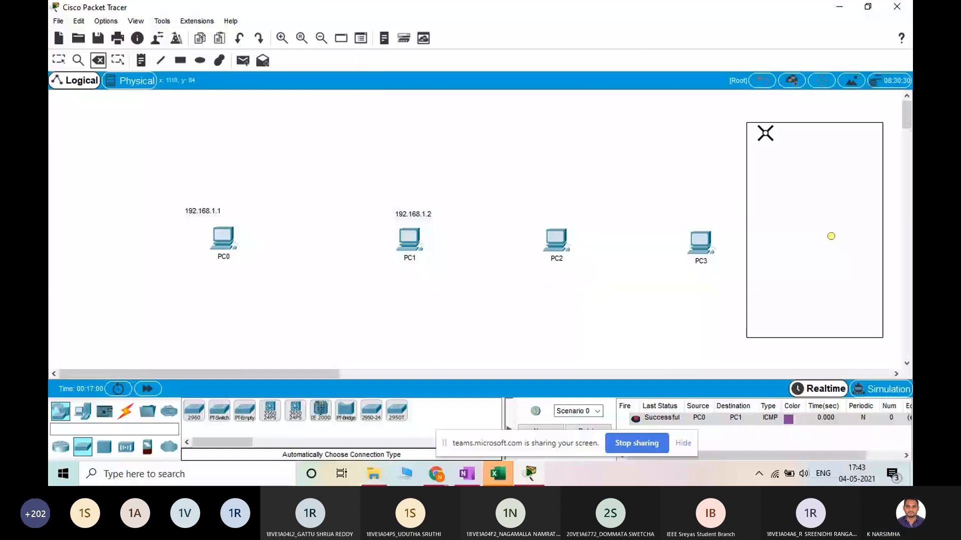
click(765, 133)
click(181, 60)
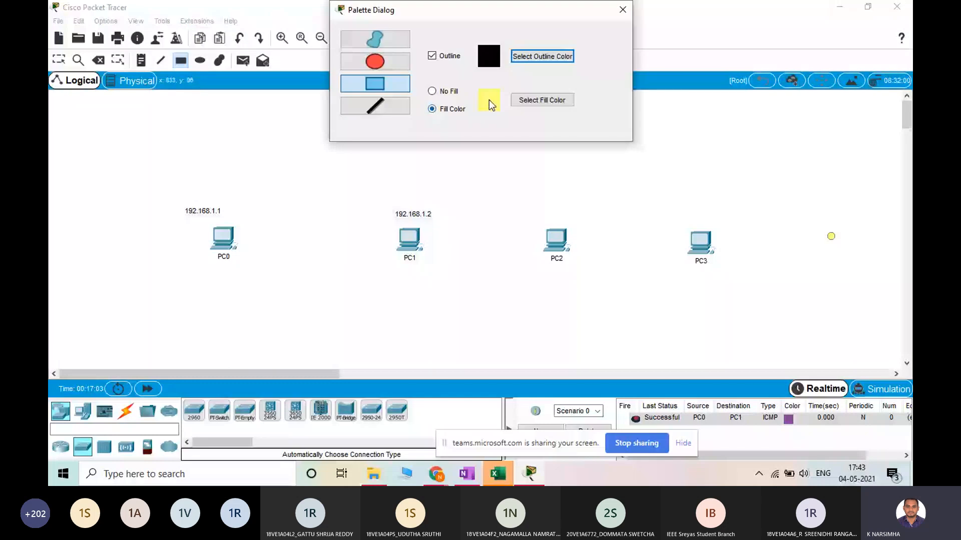
drag(771, 134, 890, 344)
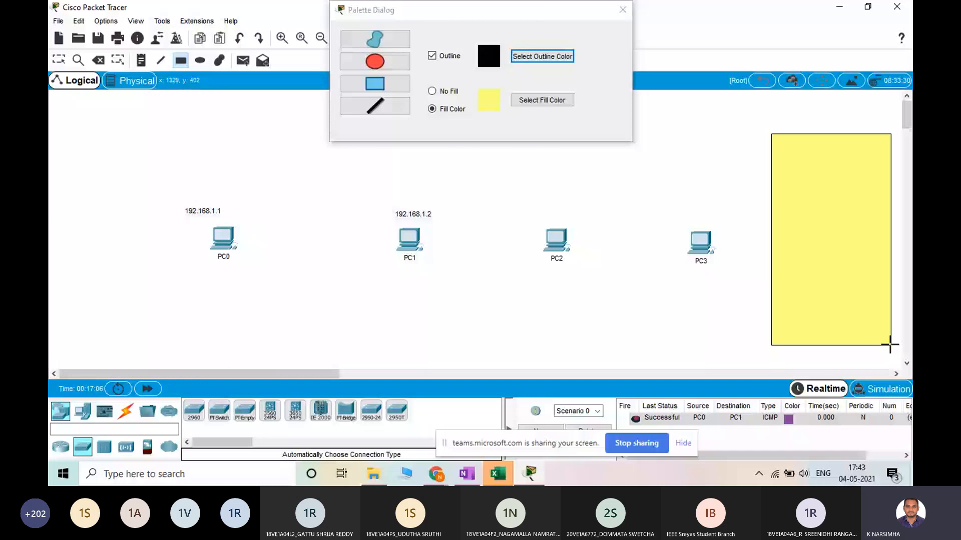
click(622, 10)
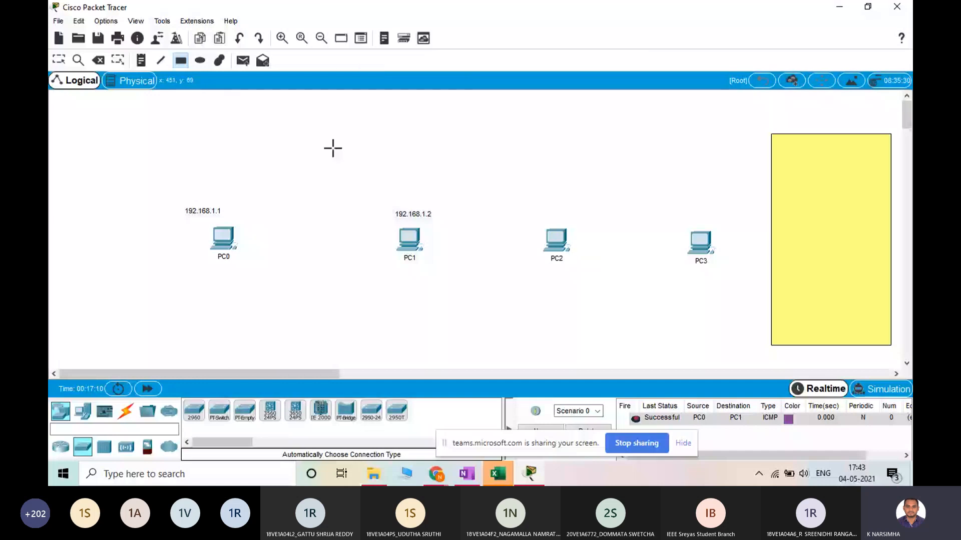
key(Escape)
Move all four PCs into the yellow rectangle, with PC0 and PC1 in the upper row and PC2 and PC3 below
drag(224, 240, 795, 160)
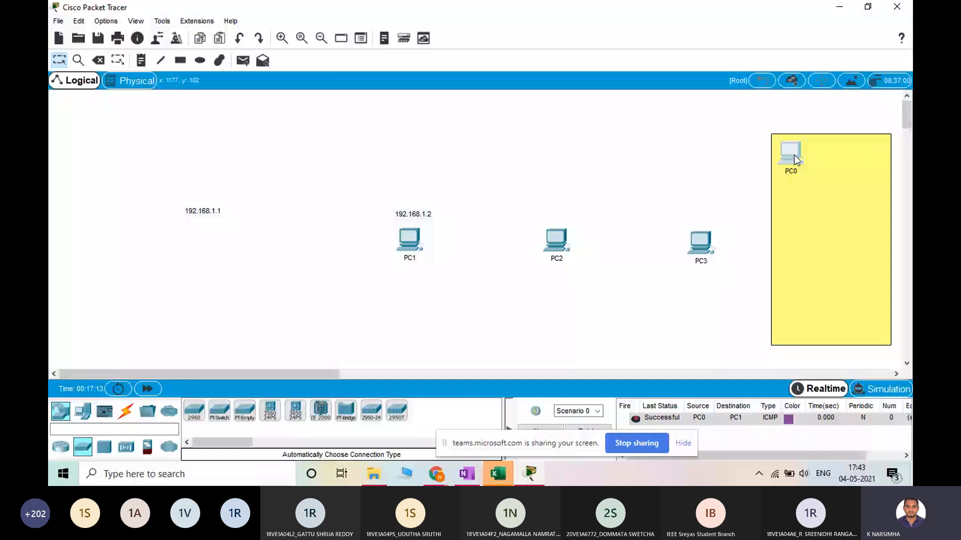
drag(409, 240, 838, 159)
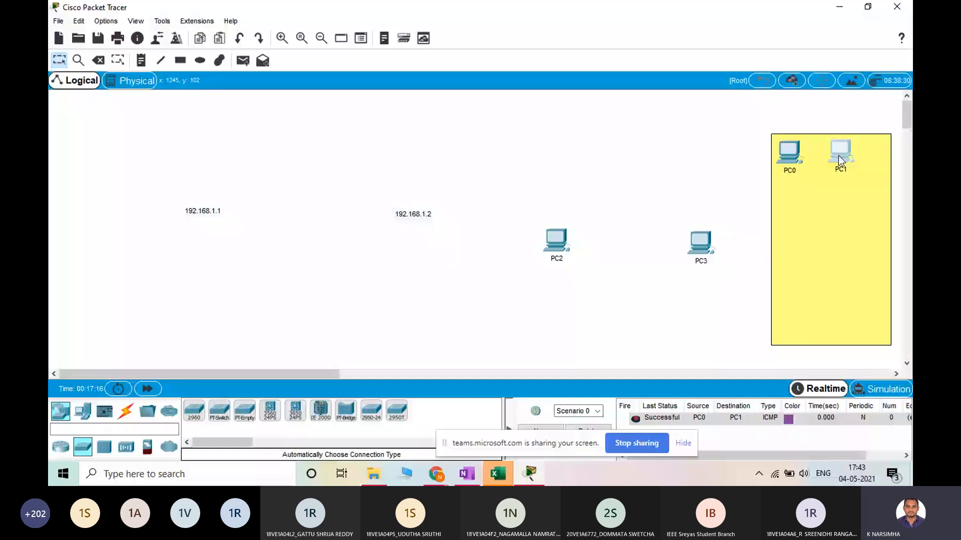
drag(839, 155, 864, 155)
drag(555, 241, 787, 237)
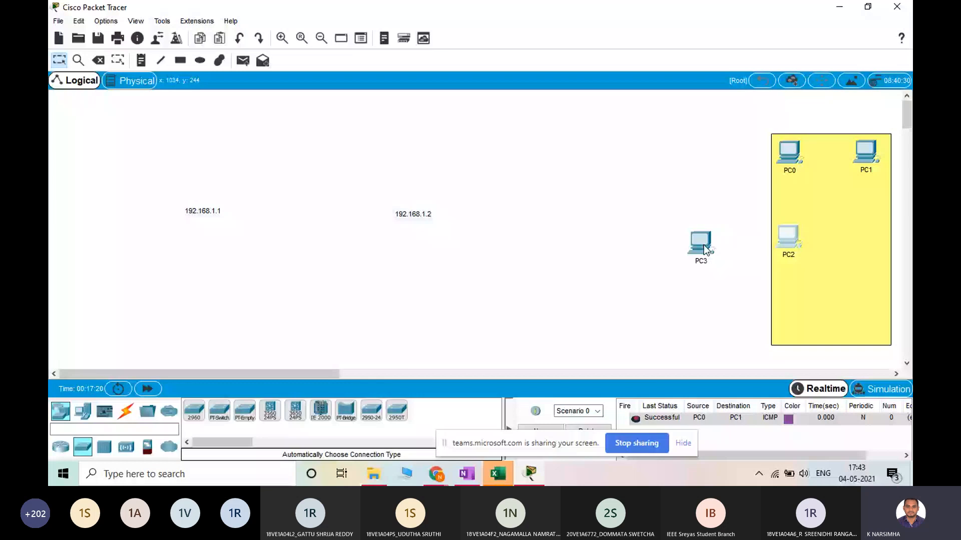
drag(705, 248, 878, 245)
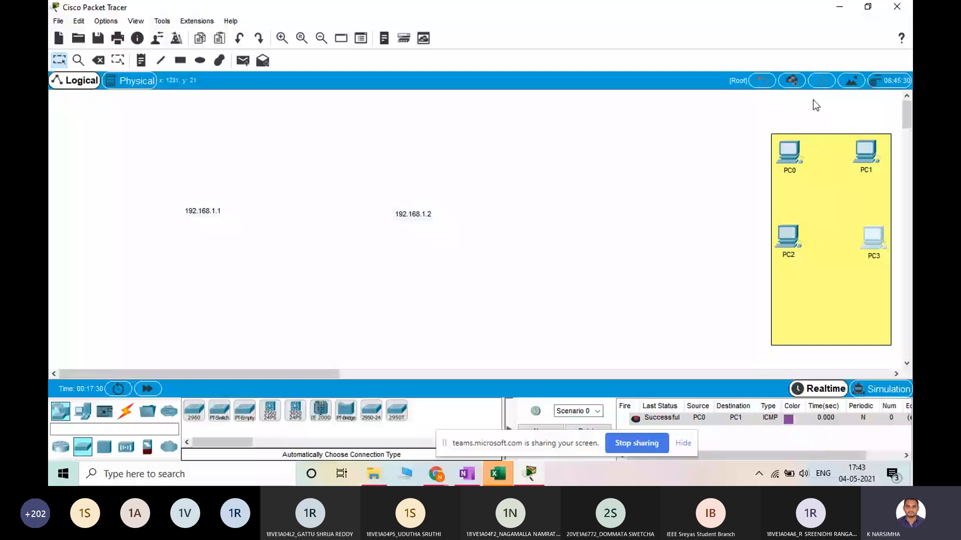
Switch to the Microsoft Teams meeting in Chrome, read the latest message in the meeting chat, and return to Packet Tracer
click(435, 474)
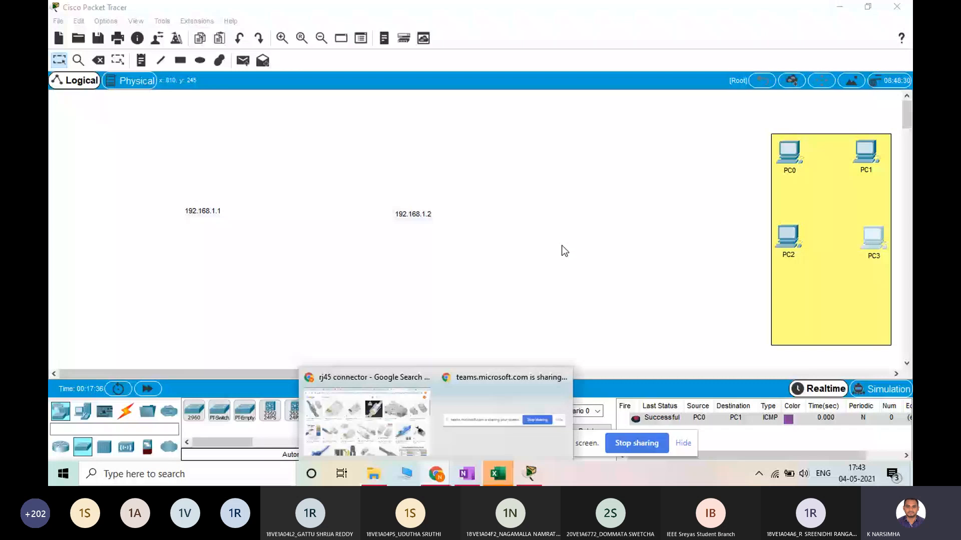
click(428, 410)
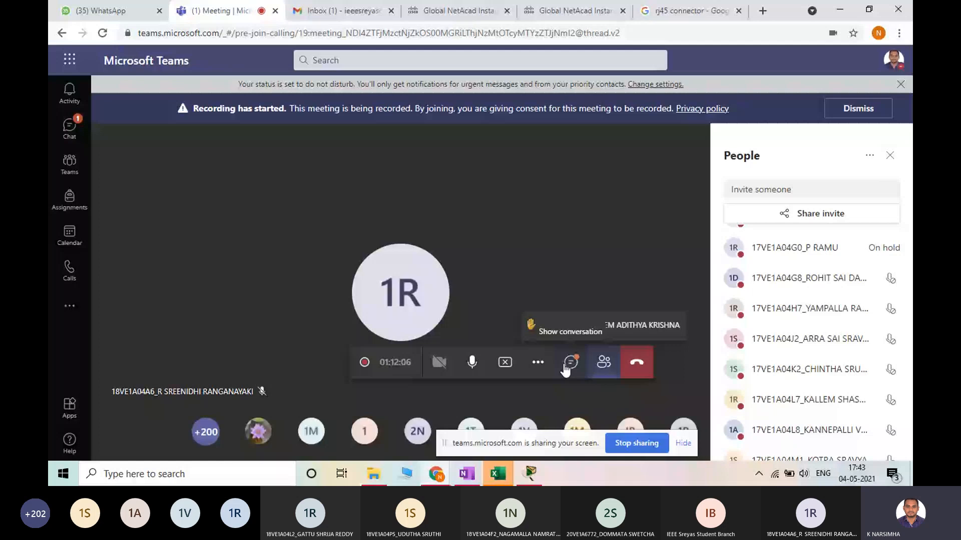
click(596, 365)
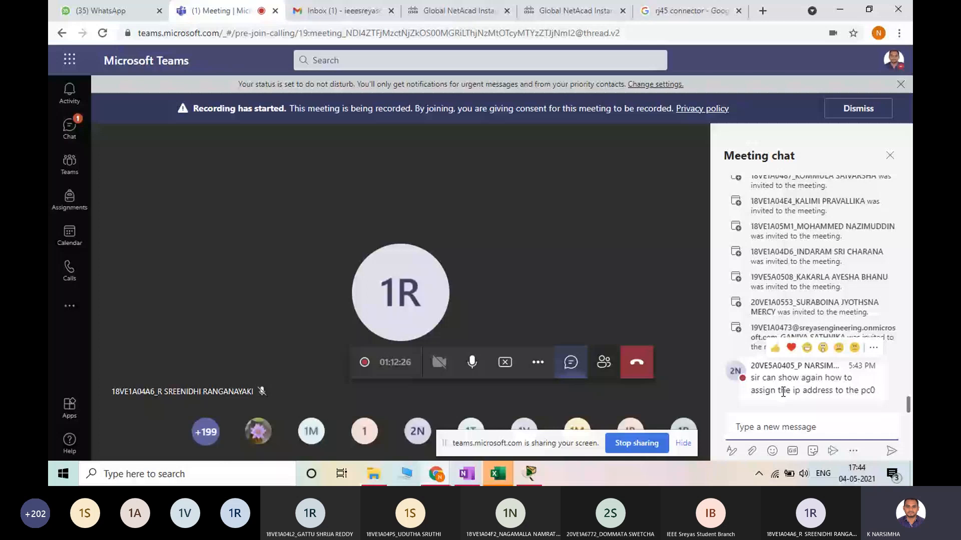
click(529, 474)
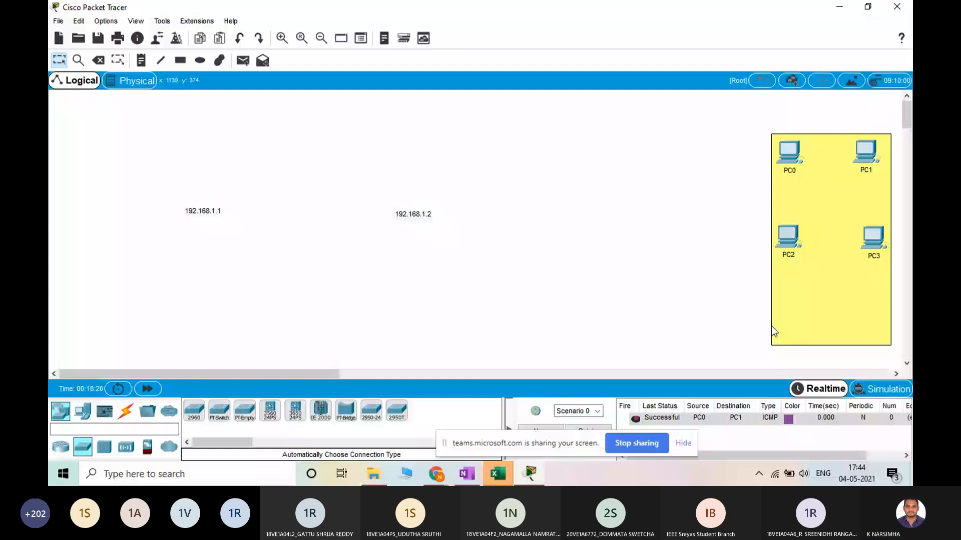
Add a 2960 switch and position it in the open workspace outside the yellow rectangle, about level with PC0
drag(193, 410, 757, 383)
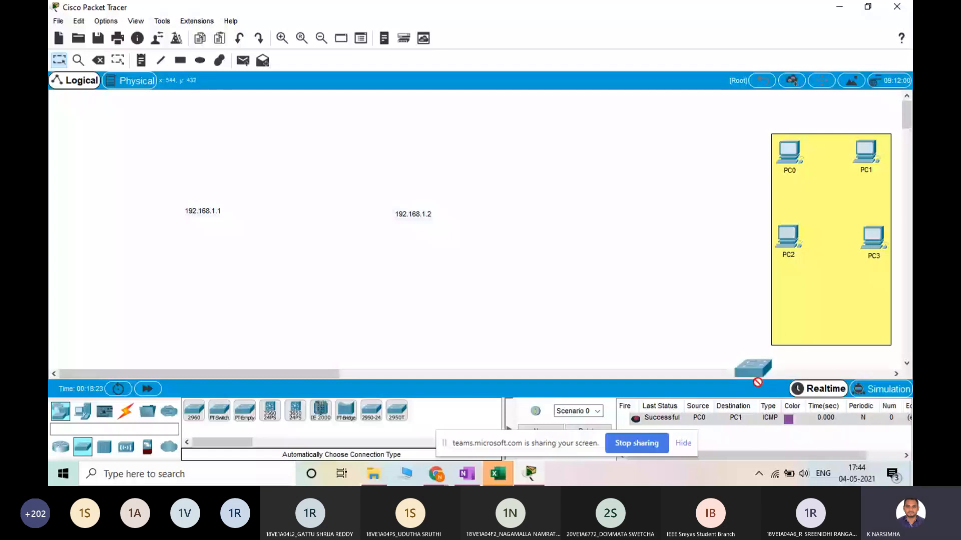
drag(757, 383, 793, 331)
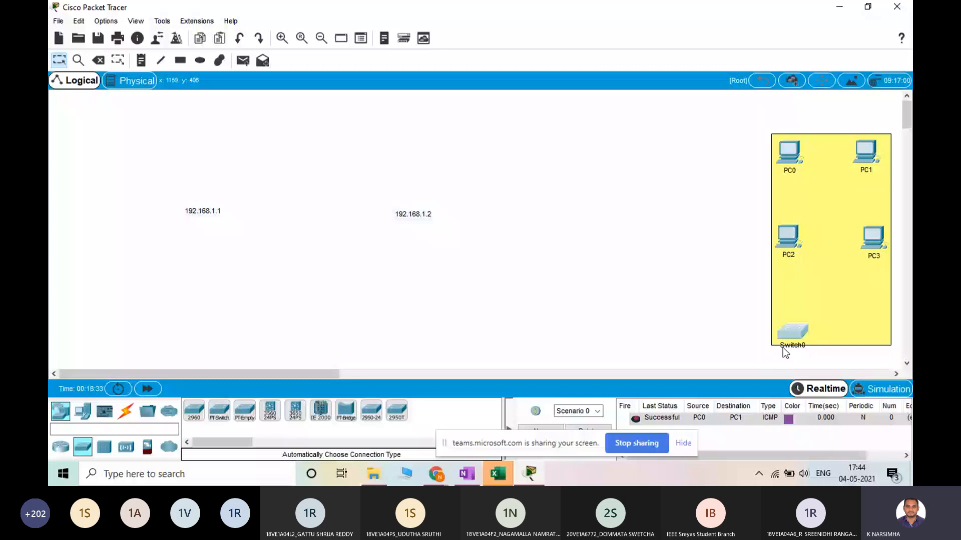
click(125, 411)
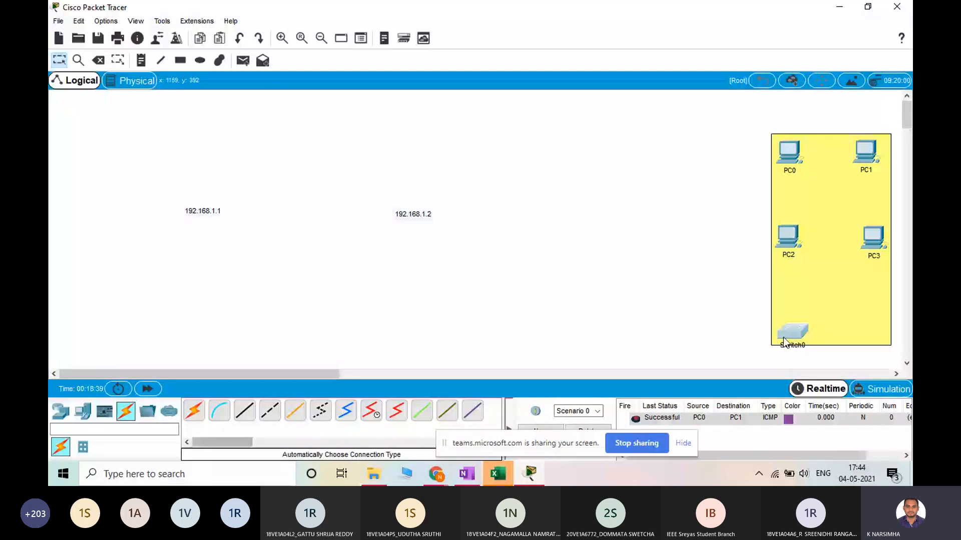
drag(784, 343, 581, 156)
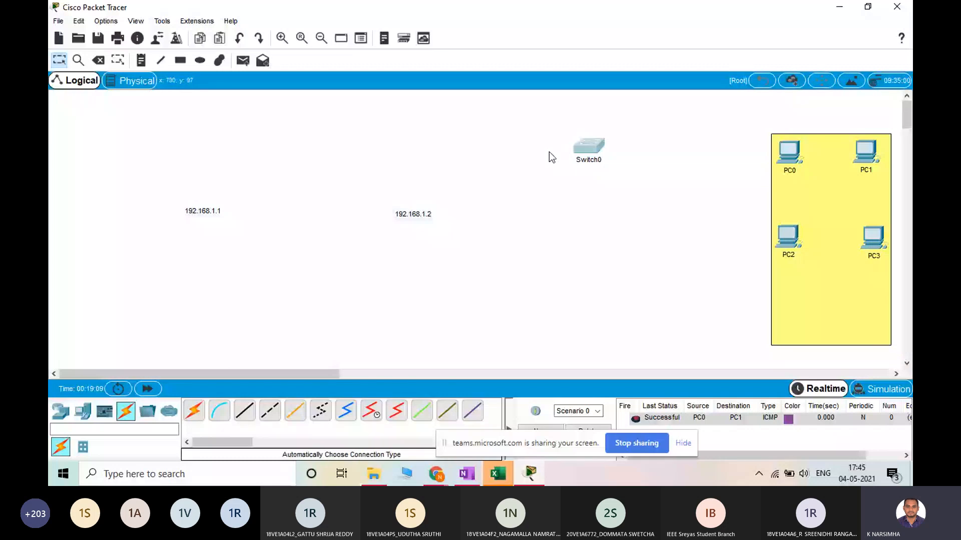
Choose the Copper Straight-Through cable and open the list of ports on PC0
click(245, 411)
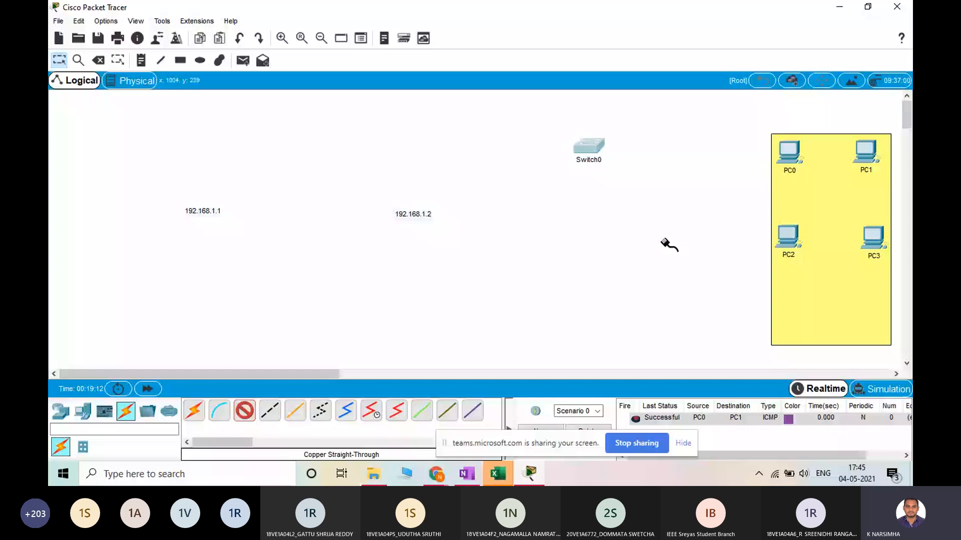
click(790, 151)
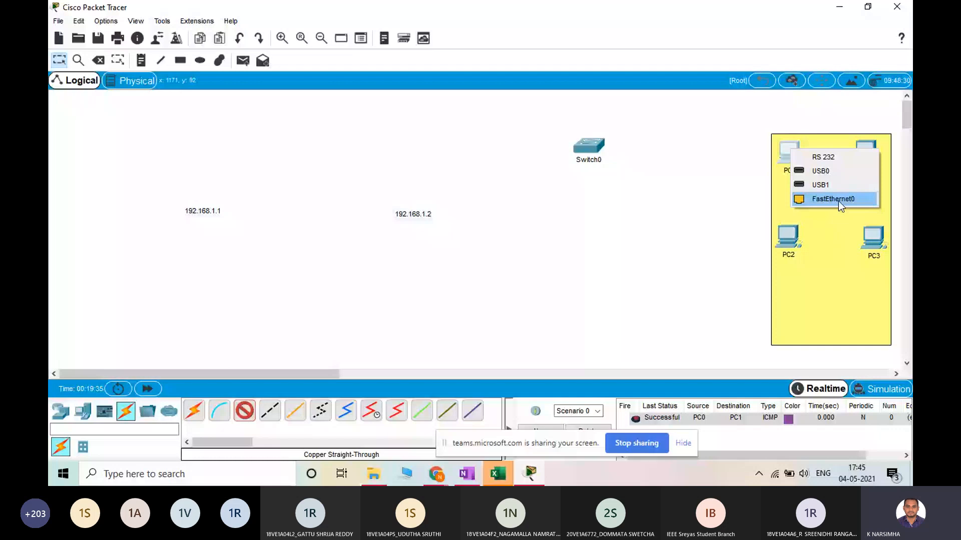
Switch to the Google image results for rj45 connector in Chrome, preview the blue RJ45 cable picture, close it and return to Packet Tracer
click(436, 474)
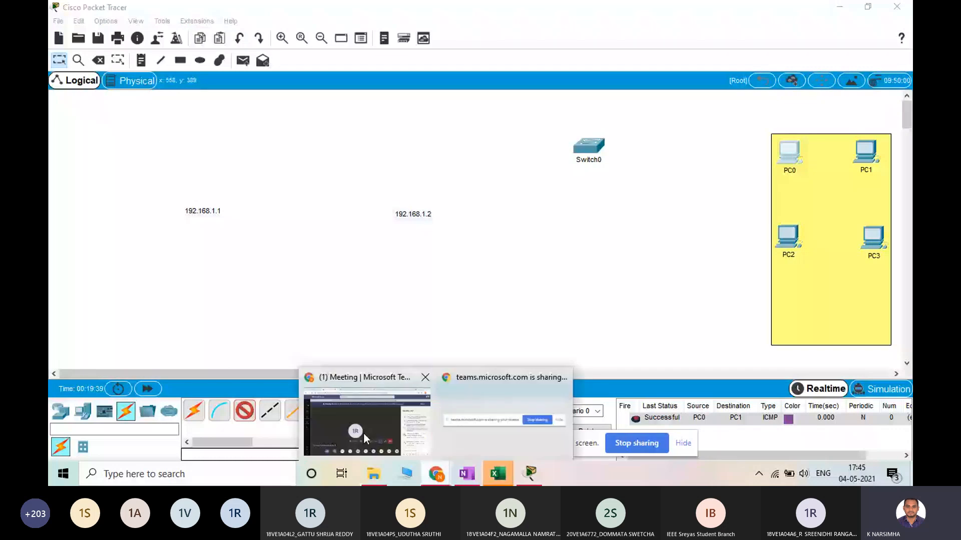
click(363, 432)
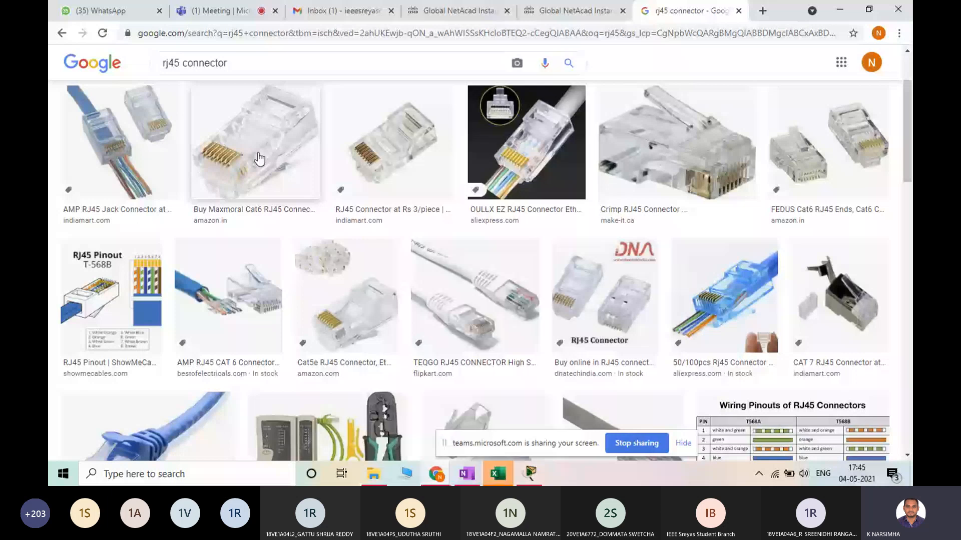
click(153, 427)
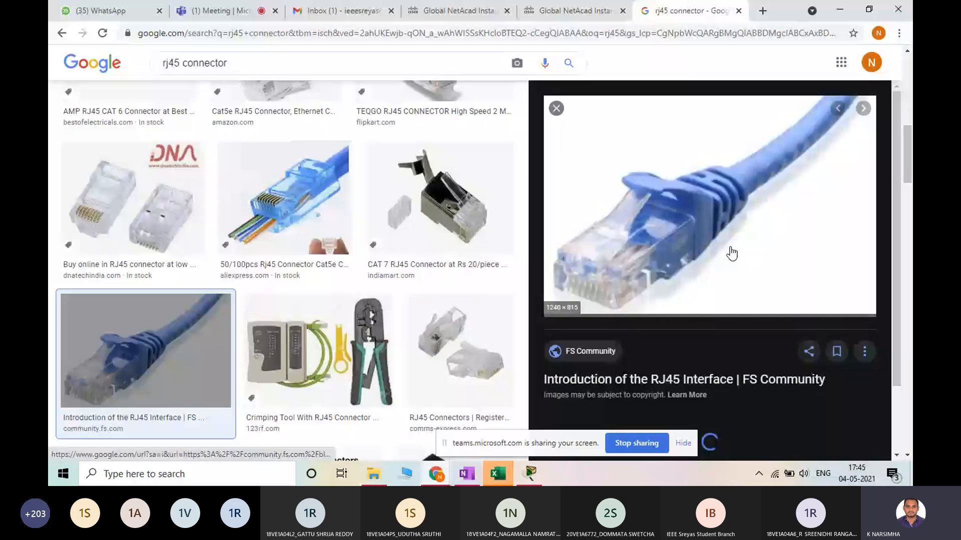
click(556, 108)
click(539, 473)
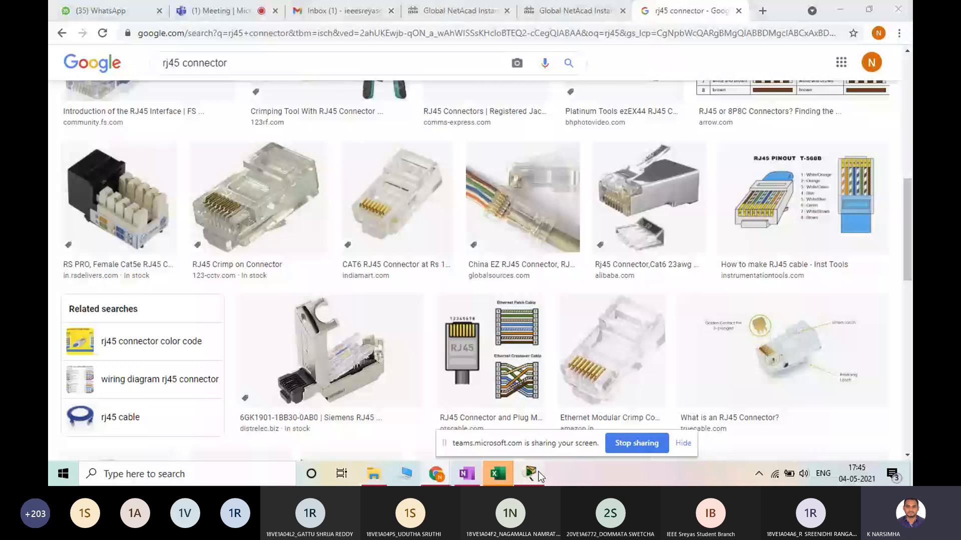
click(539, 475)
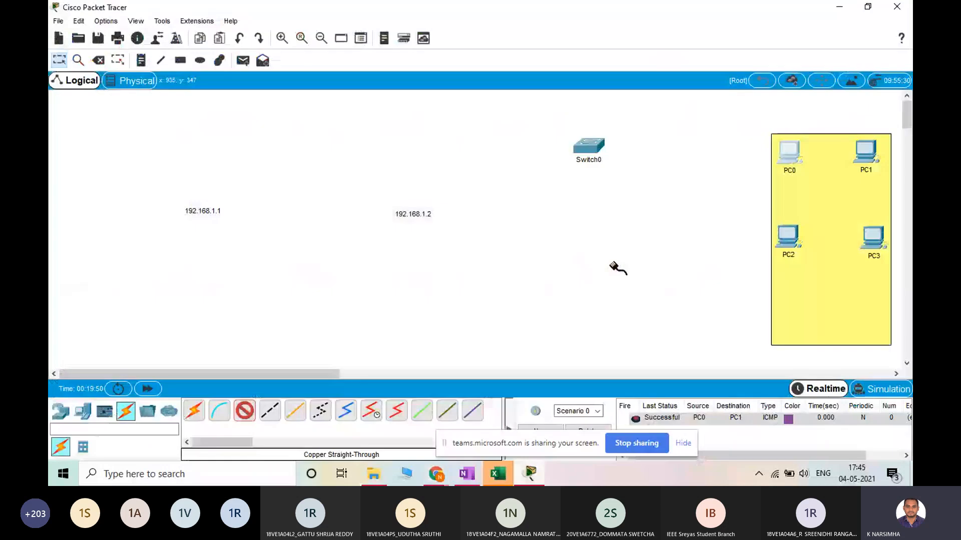
Connect PC0's FastEthernet0 to the switch's FastEthernet0/1 with the straight-through cable, and shift the switch slightly so the cable runs level
click(791, 151)
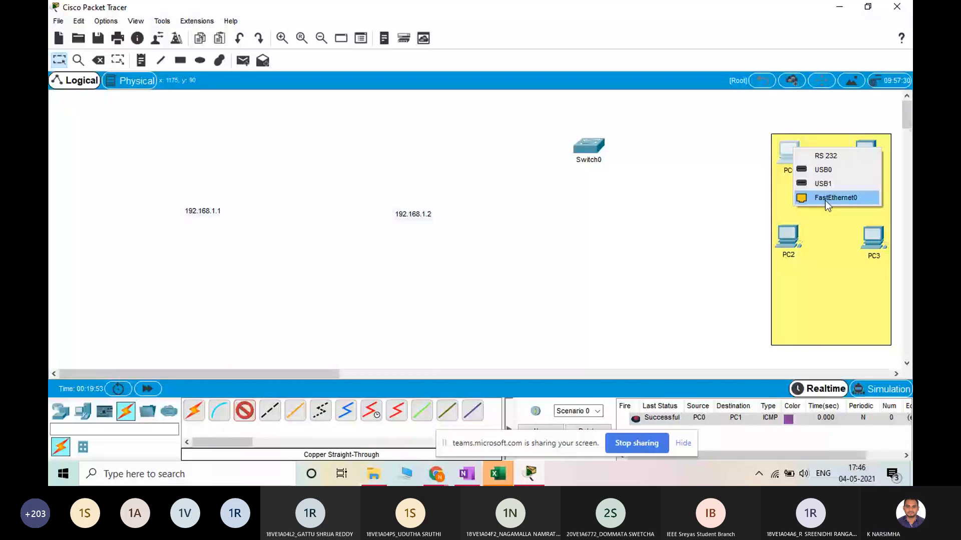
click(824, 198)
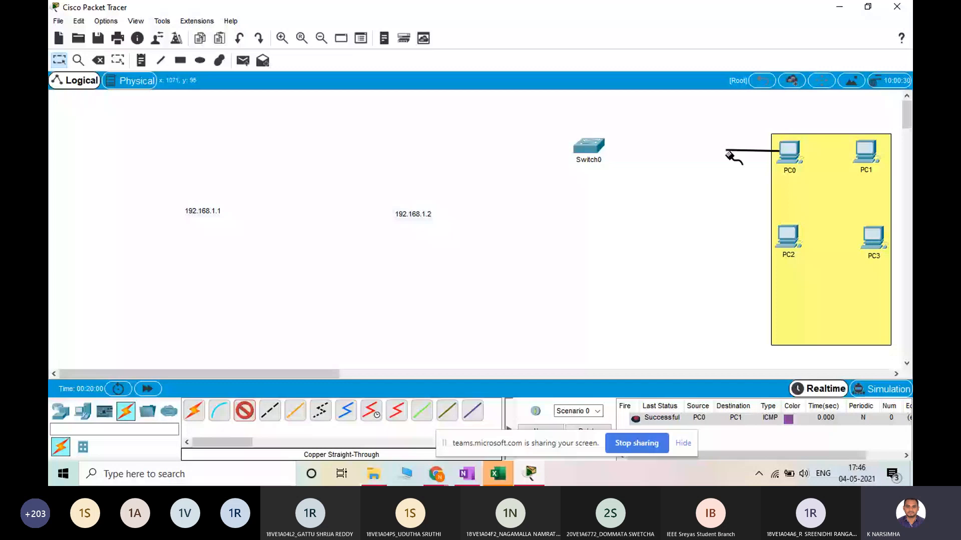
click(592, 152)
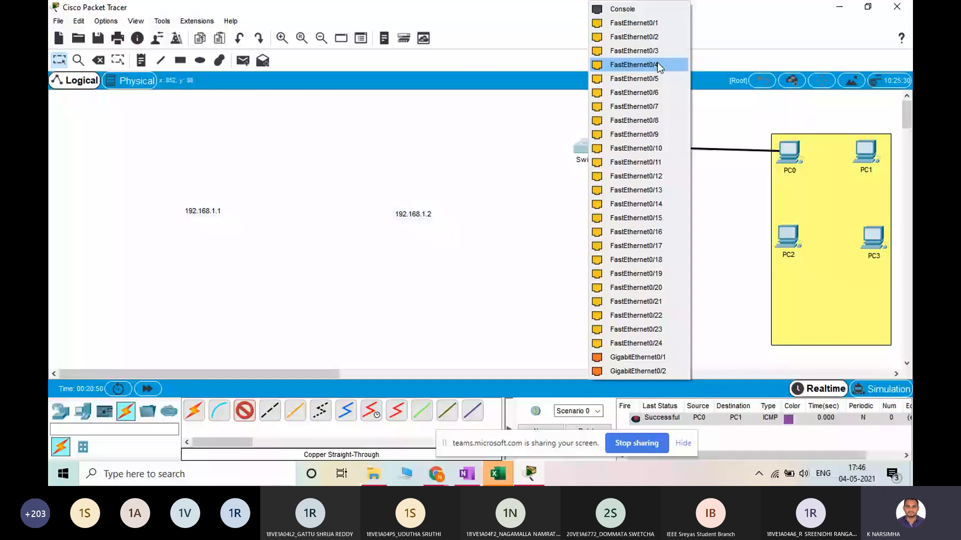
click(656, 24)
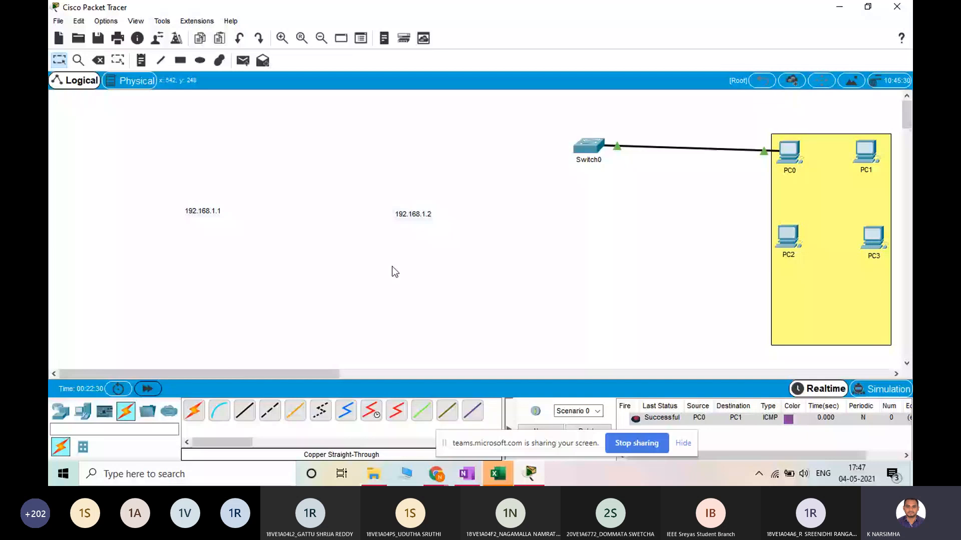
drag(589, 148, 585, 154)
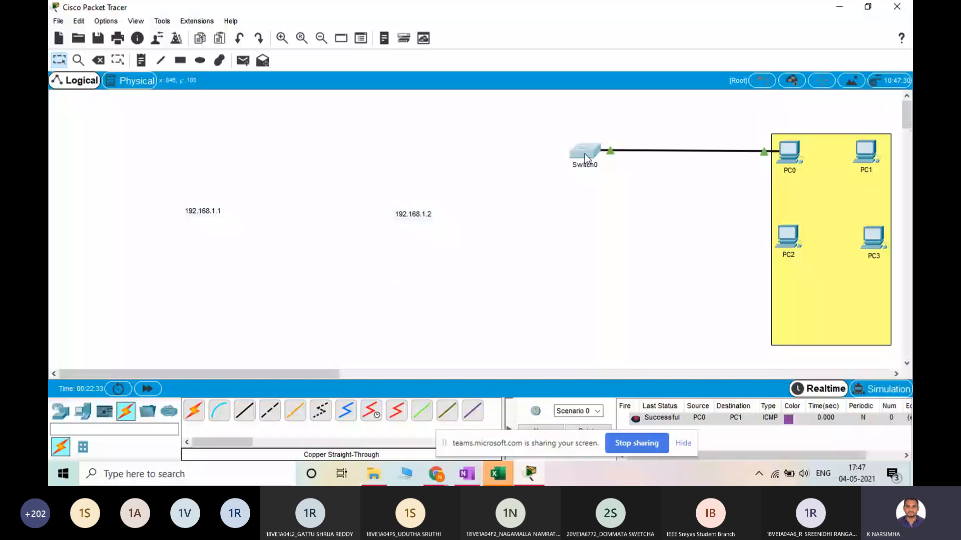
Connect PC1's FastEthernet0 to the switch's FastEthernet0/2 with a Copper Straight-Through cable
click(245, 411)
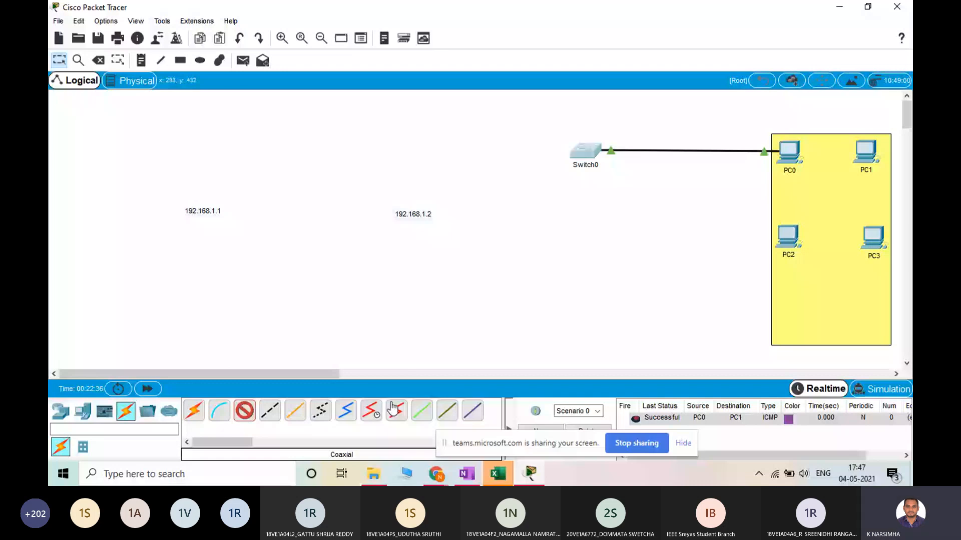
click(865, 151)
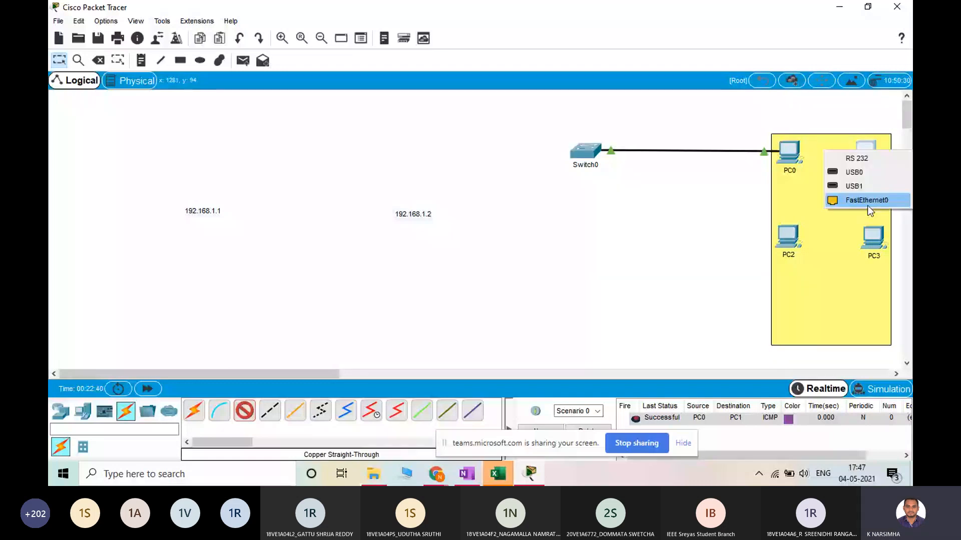
click(867, 205)
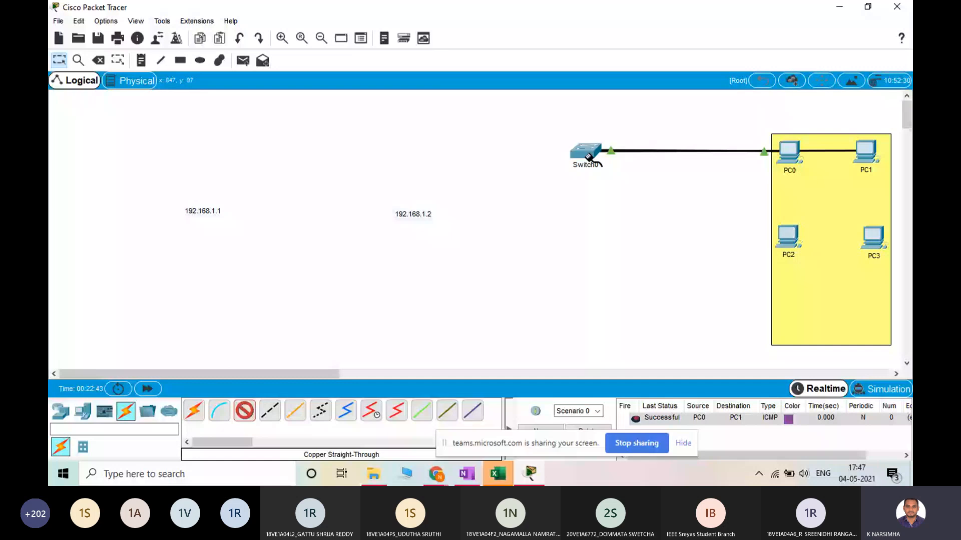
click(588, 156)
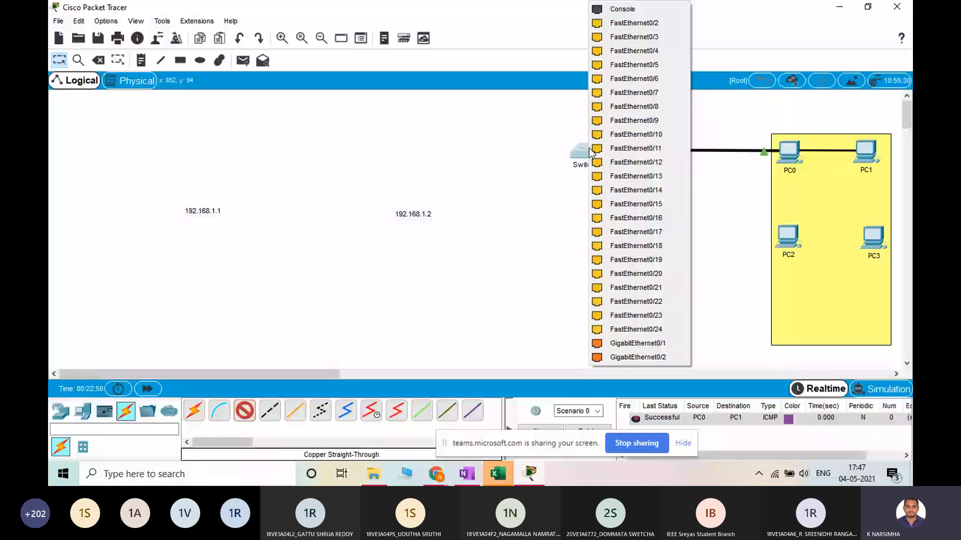
click(655, 23)
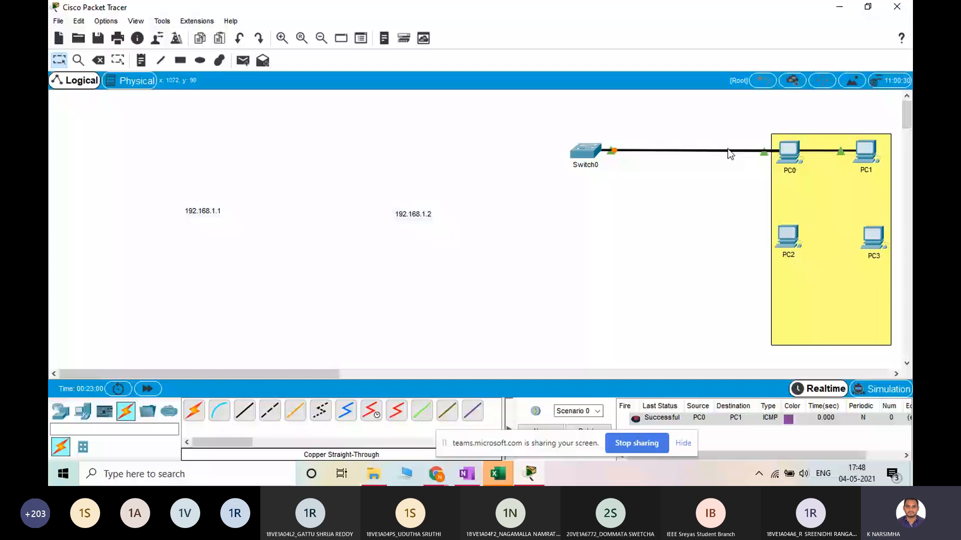
Stagger the PCs inside the yellow rectangle, with PC0 lower than PC1 and PC2 near the rectangle's lower edge, below PC3
drag(786, 150, 792, 176)
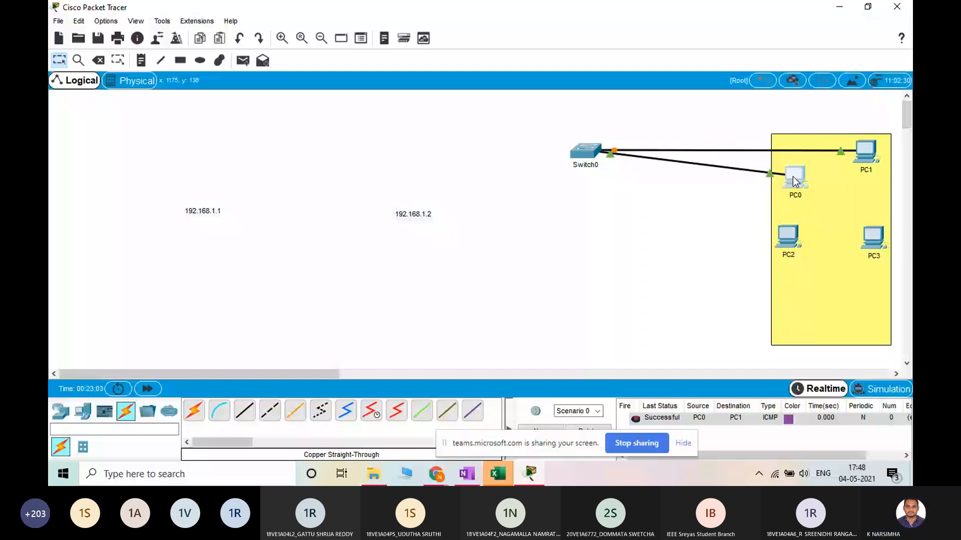
drag(864, 152, 869, 151)
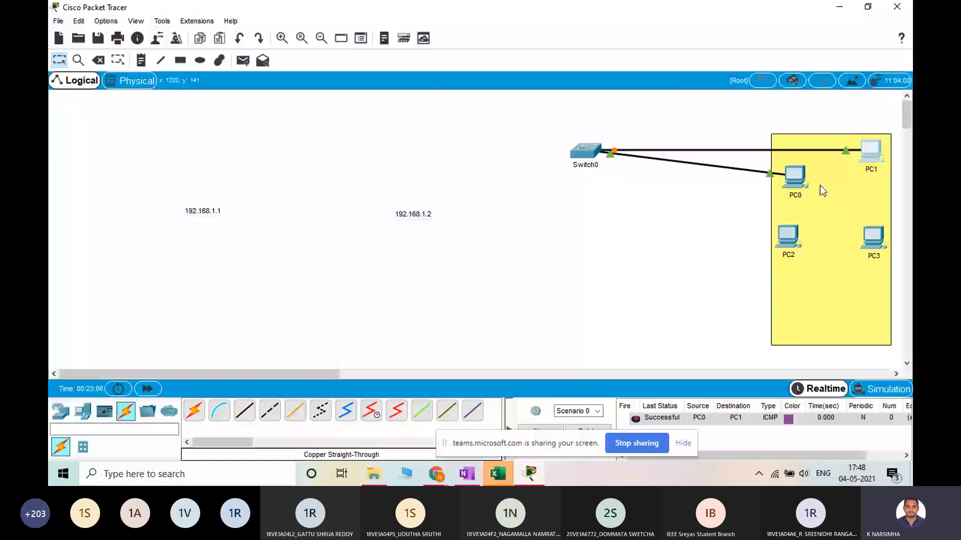
drag(799, 184, 796, 187)
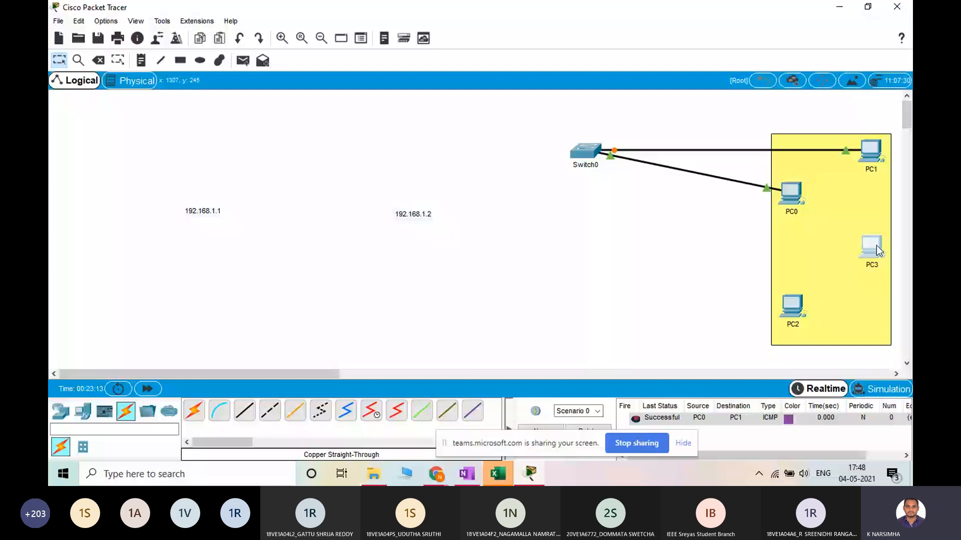
click(396, 246)
Connect PC2 to the switch's FastEthernet0/3 with a Copper Straight-Through cable
click(244, 411)
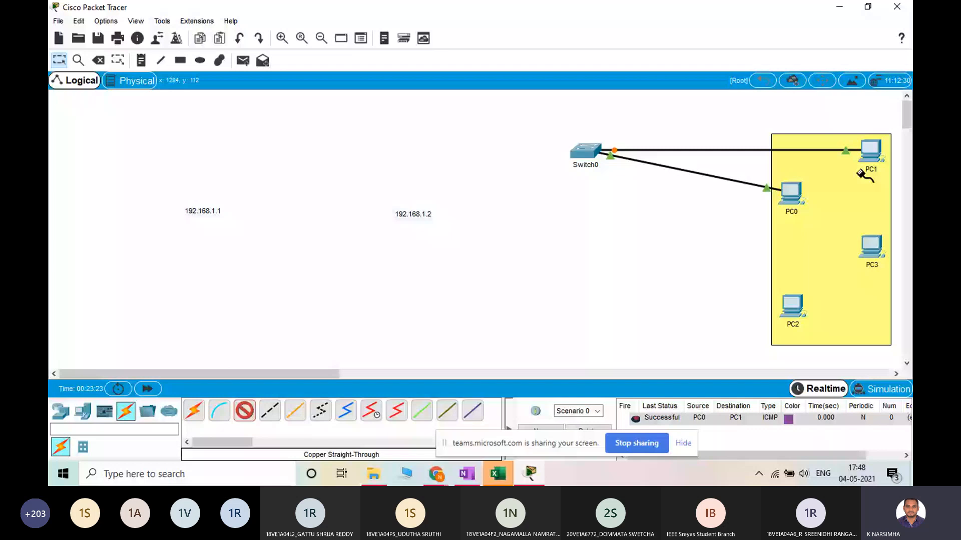
click(790, 305)
click(584, 150)
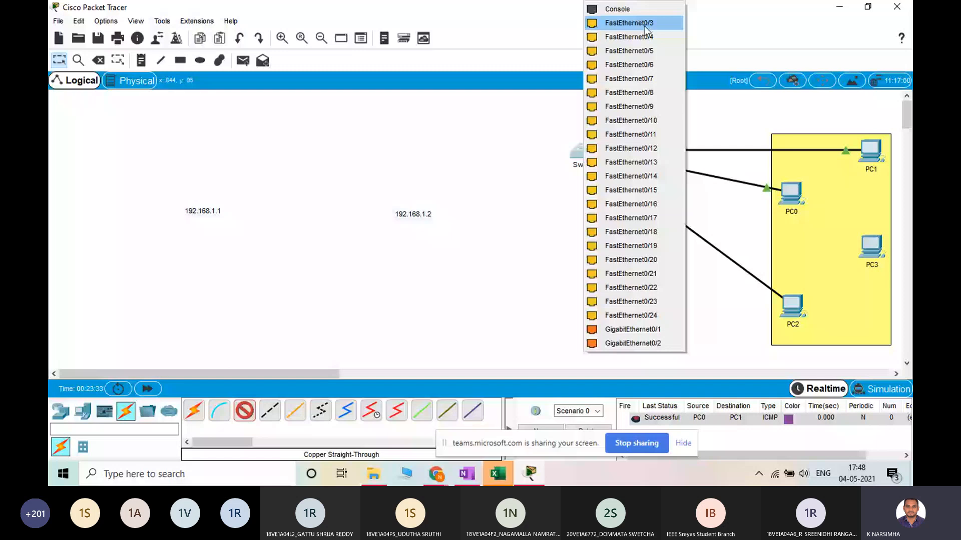
click(644, 23)
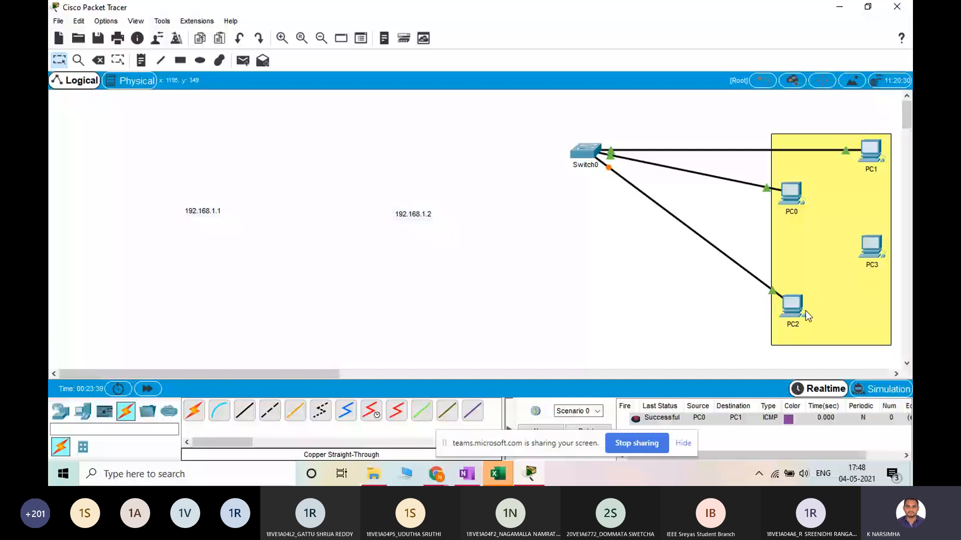
Connect PC3's FastEthernet0 to the switch's FastEthernet0/4 with a Copper Straight-Through cable, and move PC3 slightly lower in the yellow rectangle
click(870, 247)
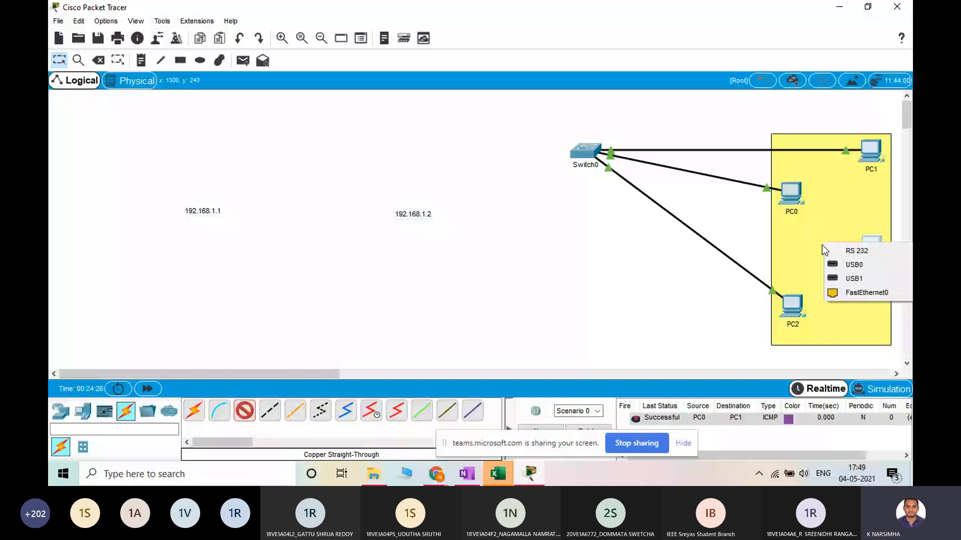
click(866, 293)
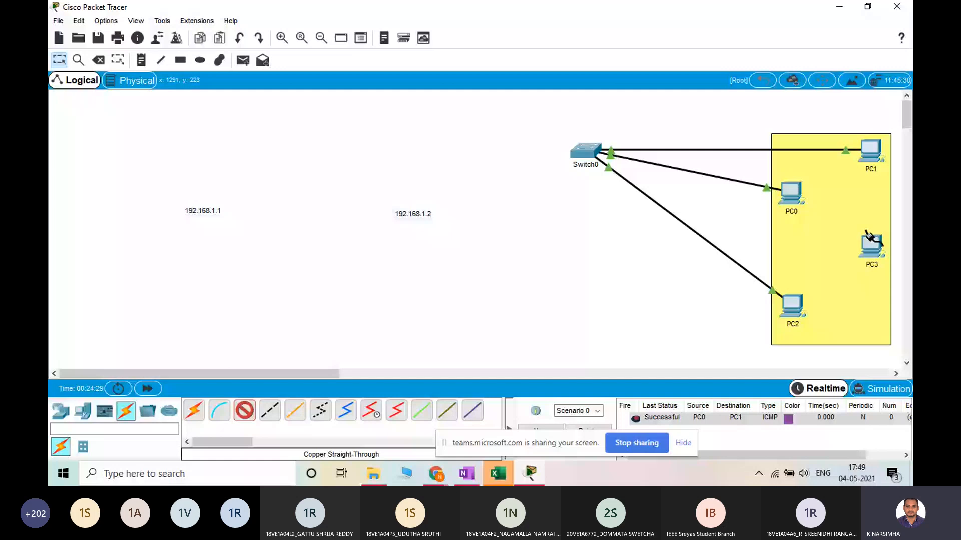
click(584, 150)
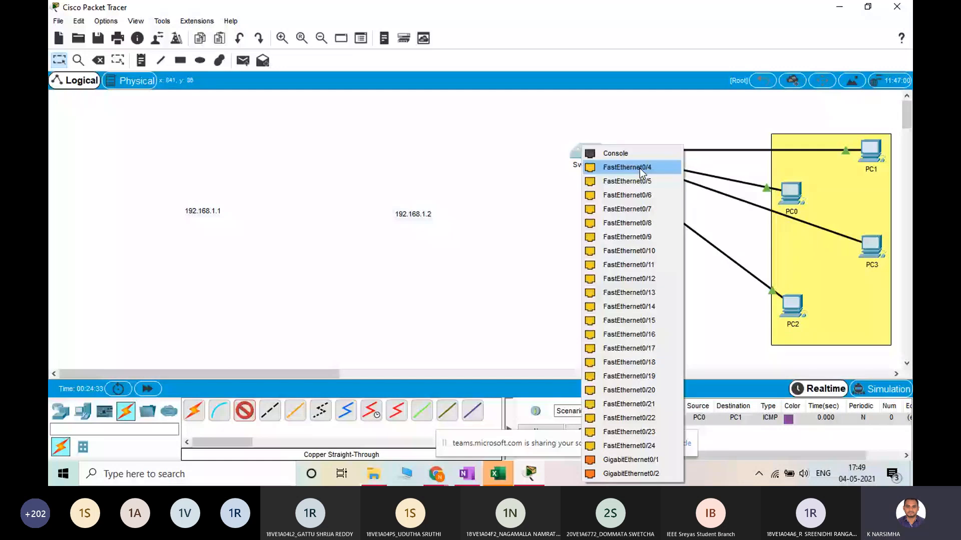
click(639, 168)
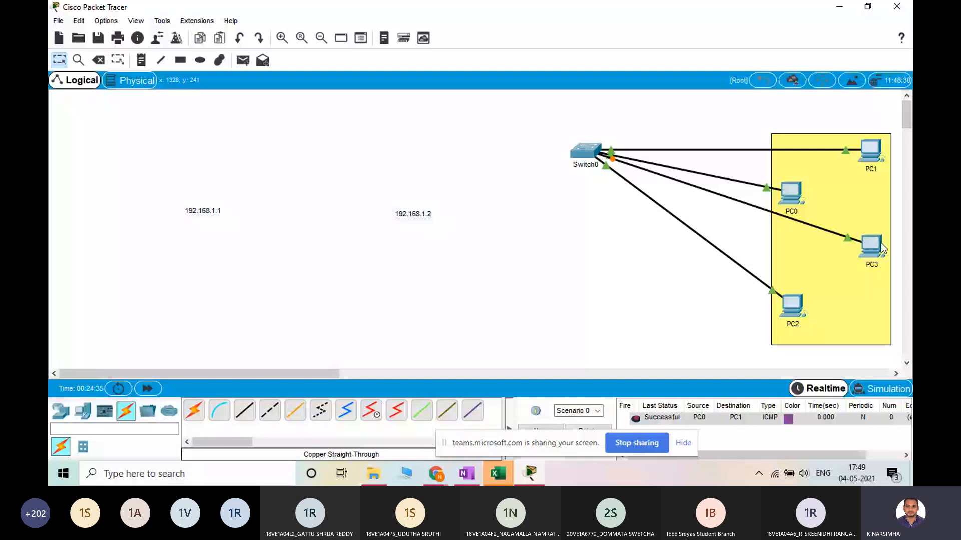
drag(881, 249, 880, 260)
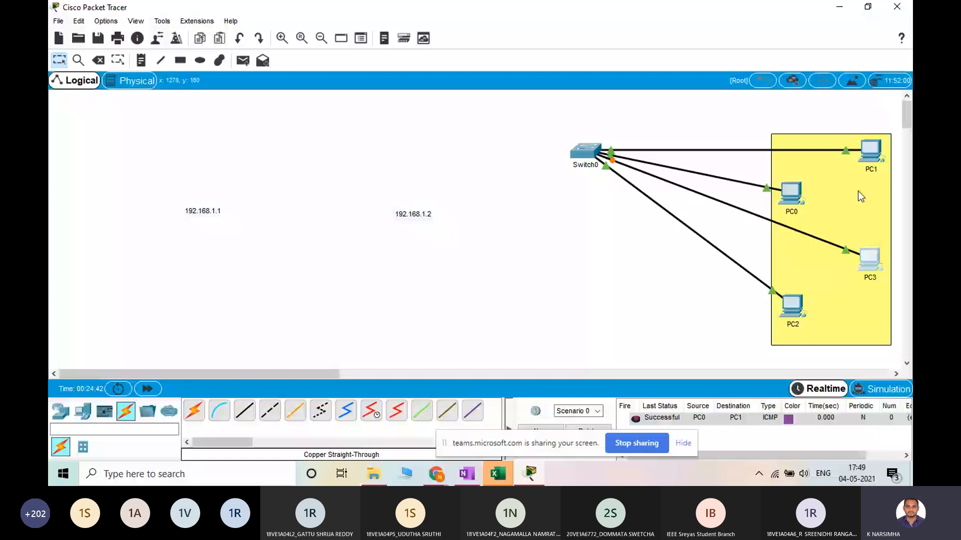
Move the cabled switch between the far side of the workspace and the yellow rectangle several times, ending inside the rectangle just above PC0
drag(582, 152, 72, 134)
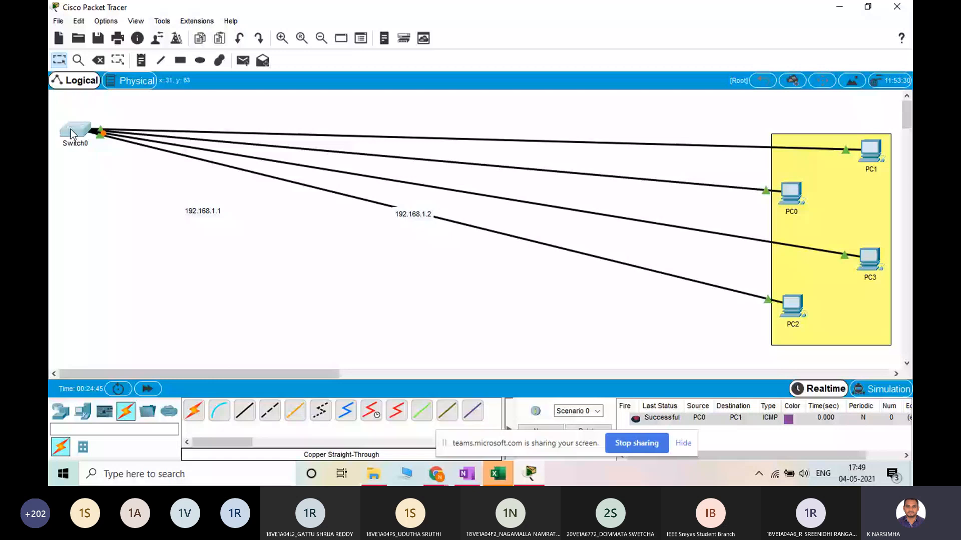
drag(71, 134, 792, 154)
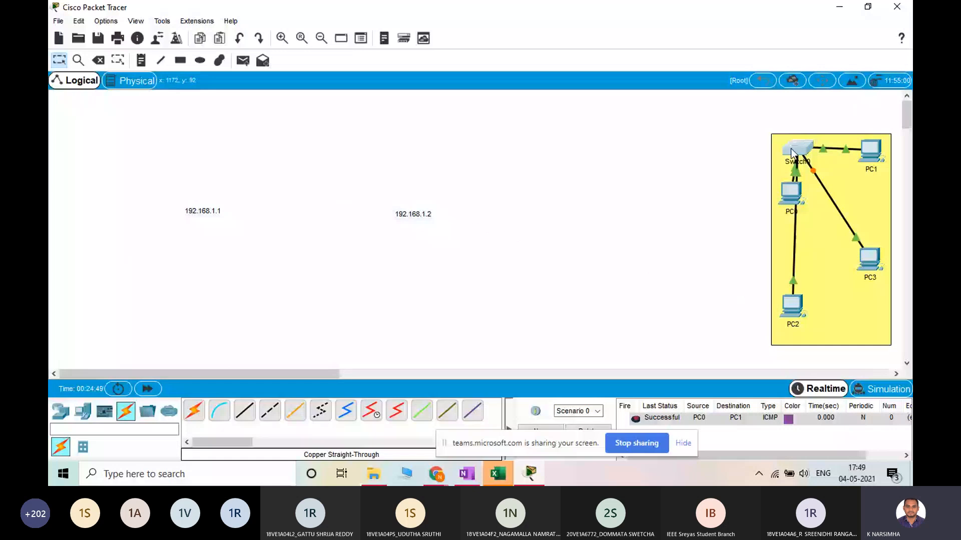
drag(792, 154, 75, 120)
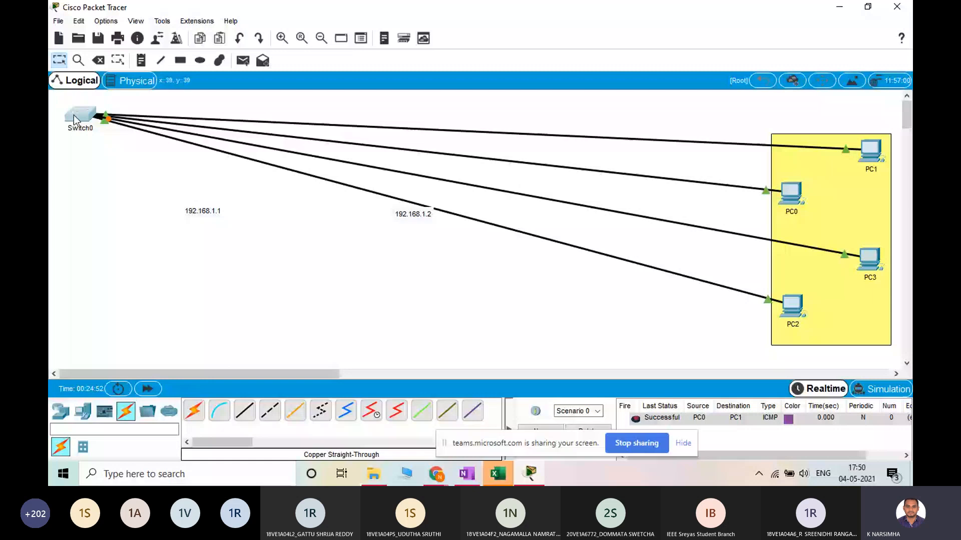
drag(74, 115, 76, 115)
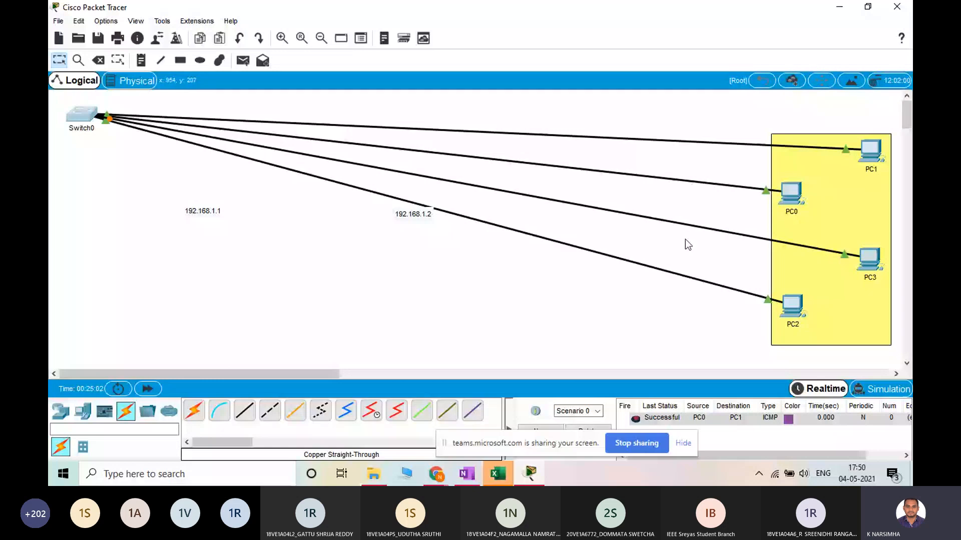
drag(87, 111, 239, 111)
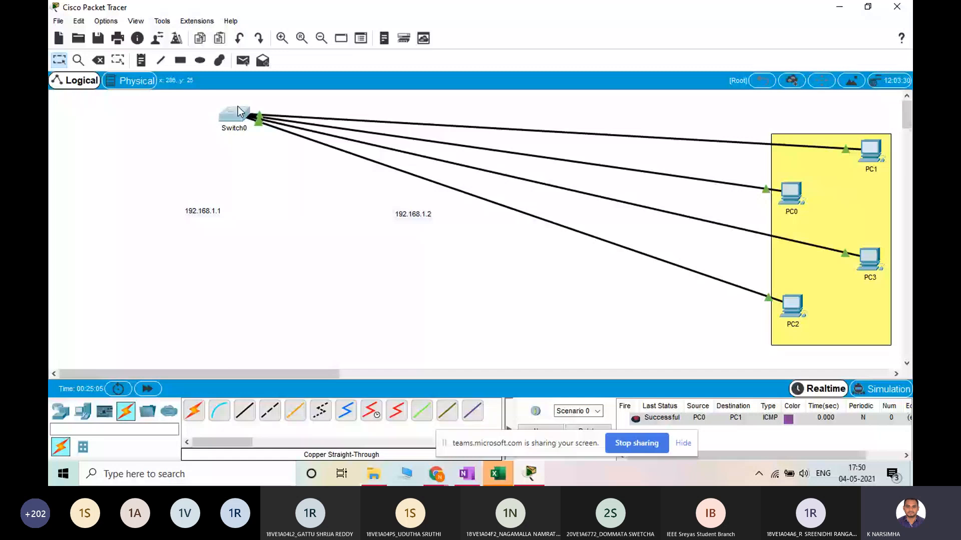
drag(239, 111, 823, 143)
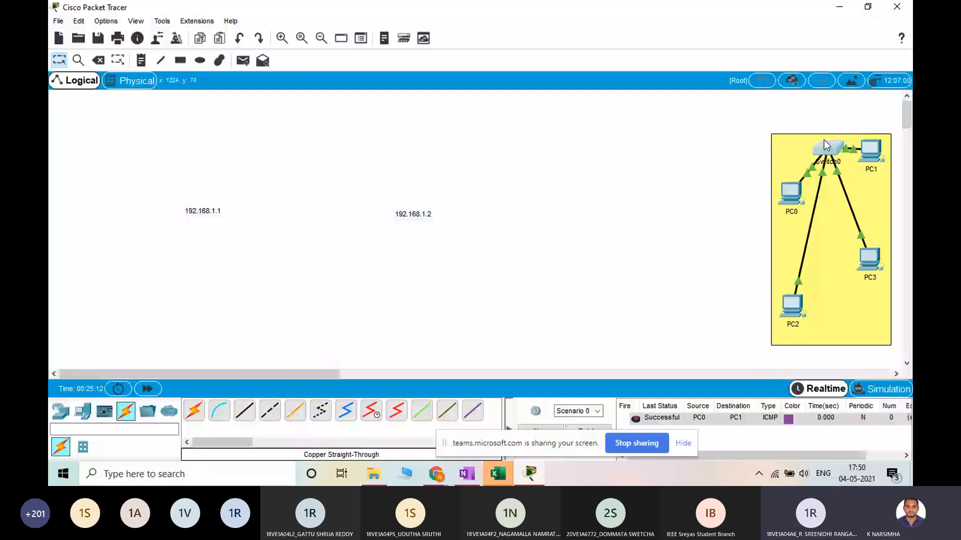
drag(824, 141, 800, 146)
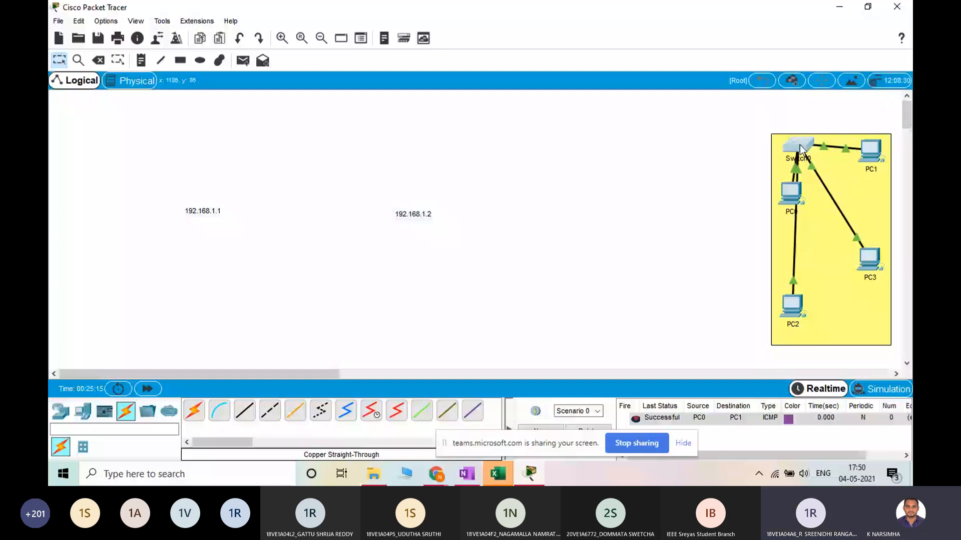
Shift the switch slightly toward PC1, and check the Teams meeting chat for new questions before returning to Packet Tracer
drag(800, 149, 821, 149)
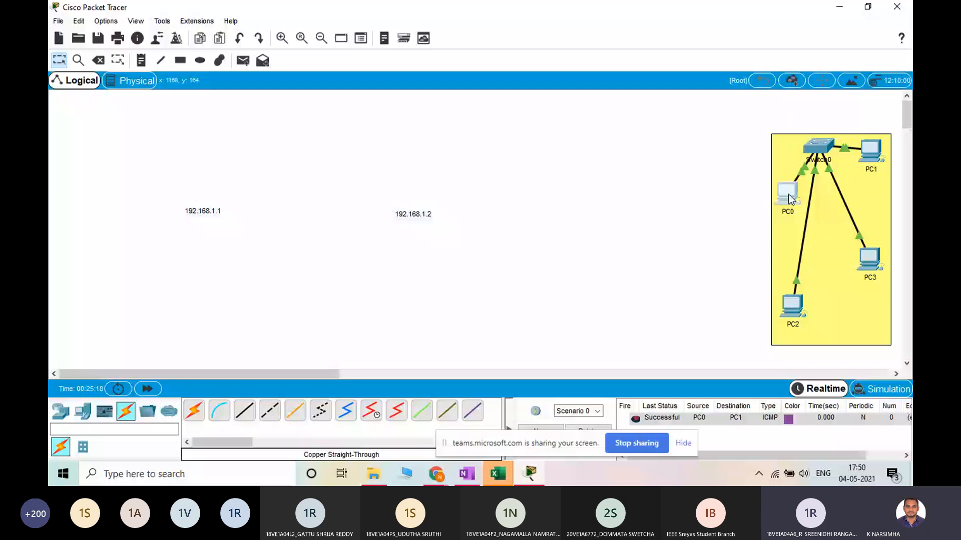
key(alt+Tab)
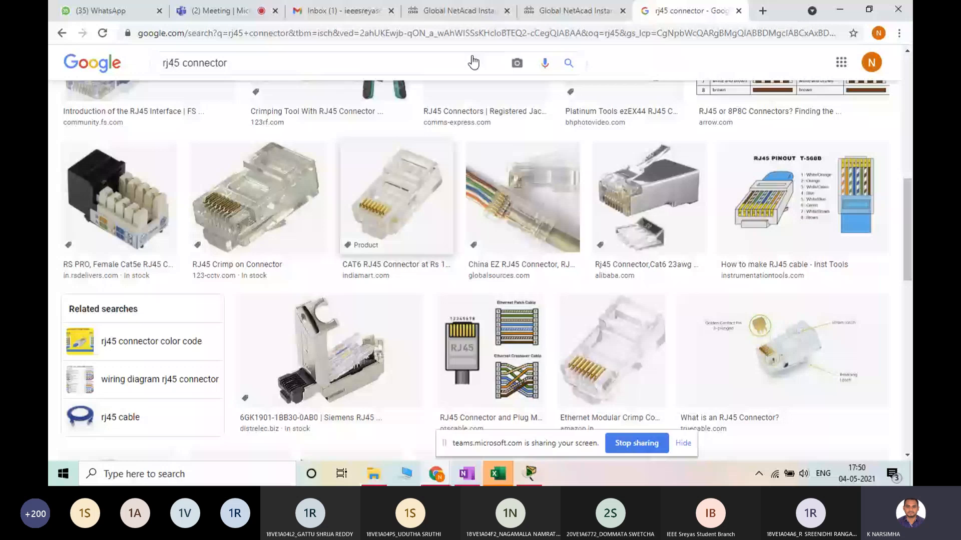
click(220, 11)
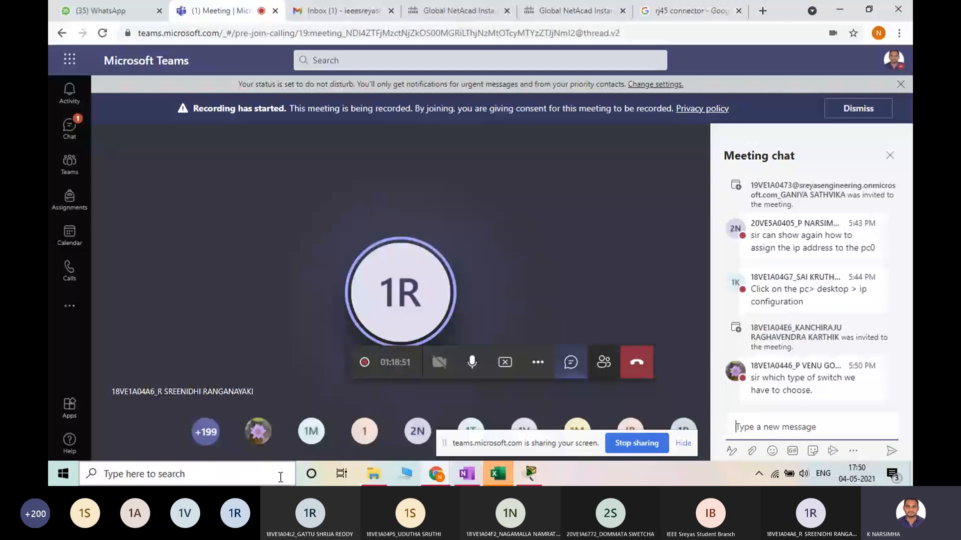
key(alt+Tab)
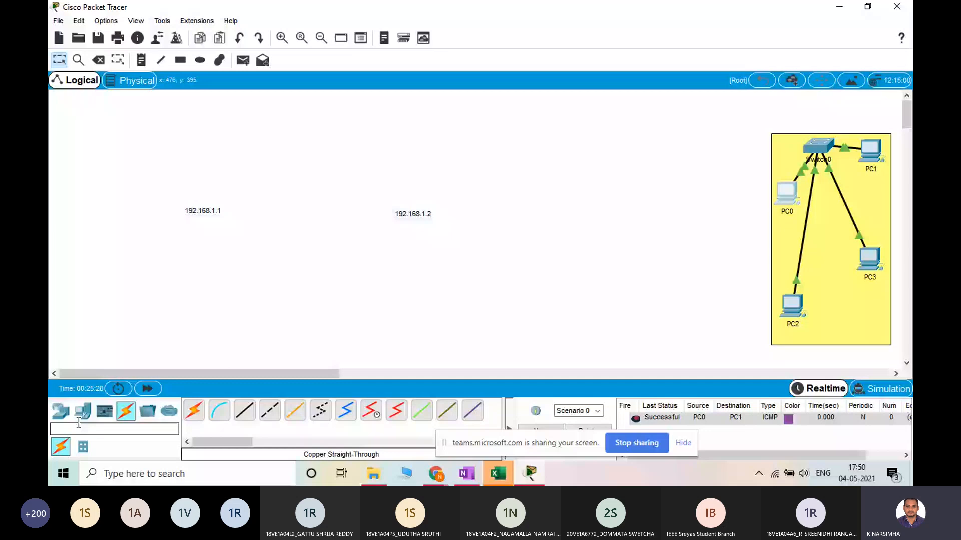
List the available switch models in the device palette, and nudge the switch around between PC0 and PC1 in the yellow rectangle
click(61, 411)
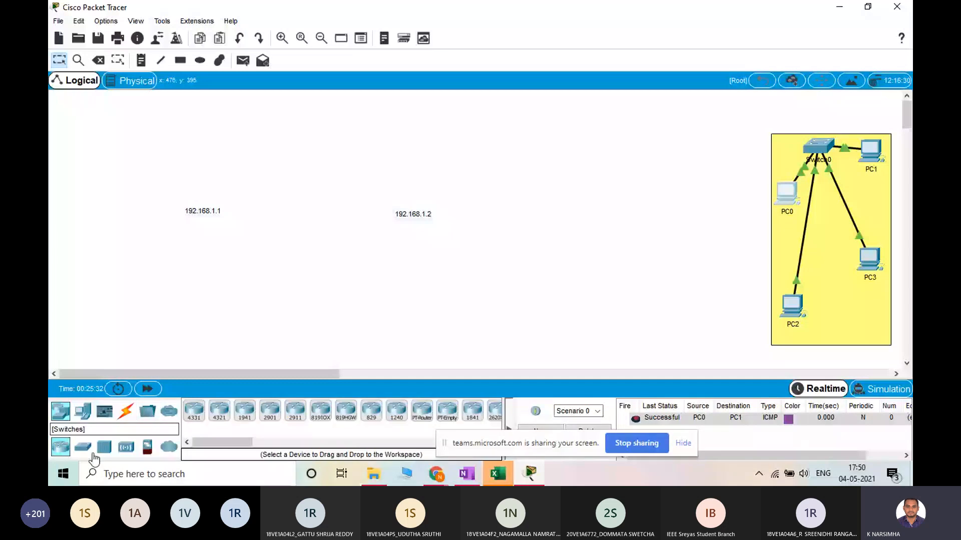
click(87, 449)
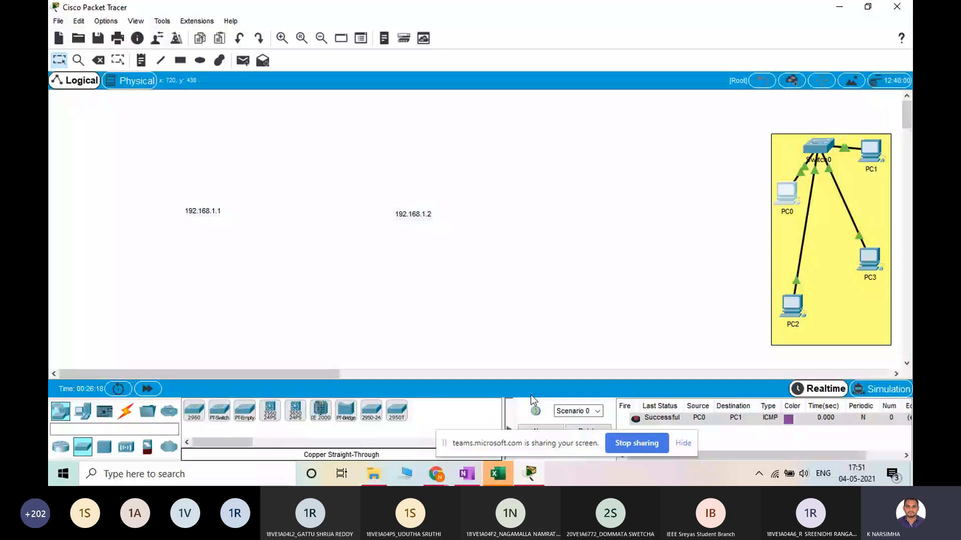
drag(819, 146, 814, 148)
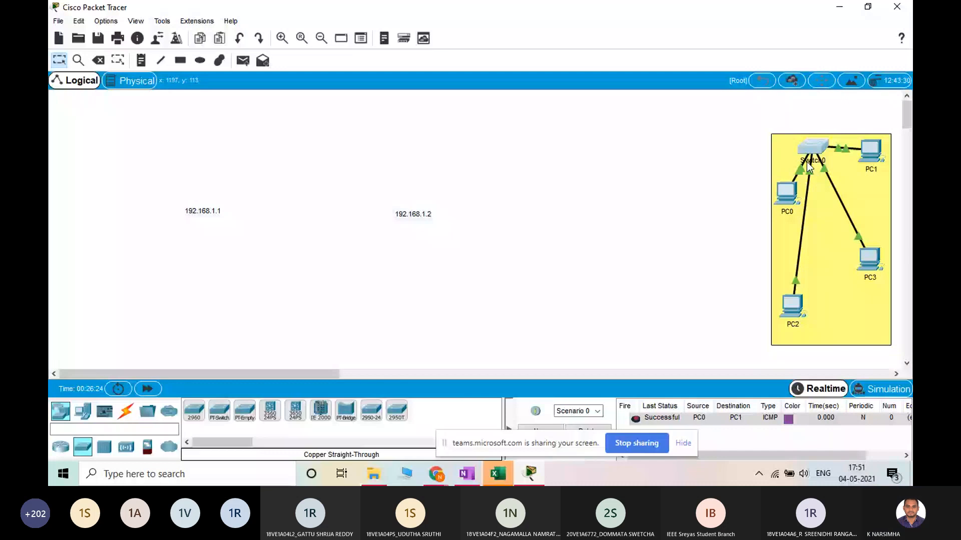
drag(807, 162, 792, 144)
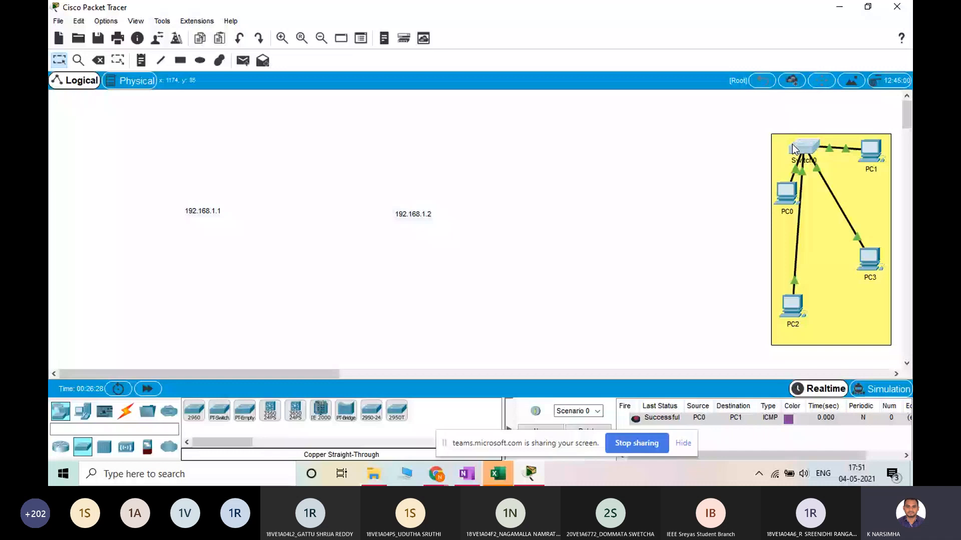
drag(792, 145, 796, 146)
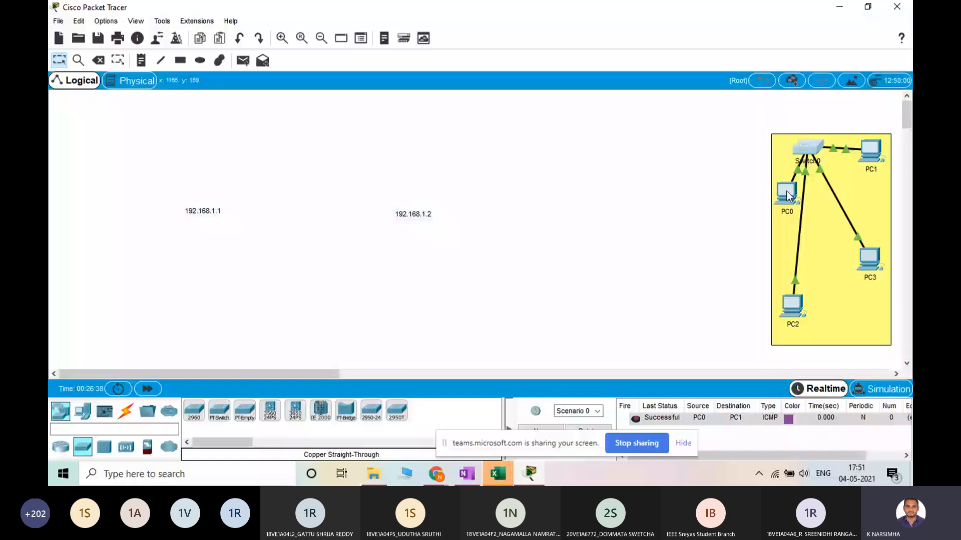
mouse_move(786, 195)
Read back through the Teams meeting chat to the question about assigning PC0's IP address, and return to Packet Tracer
click(529, 474)
mouse_move(876, 150)
click(436, 473)
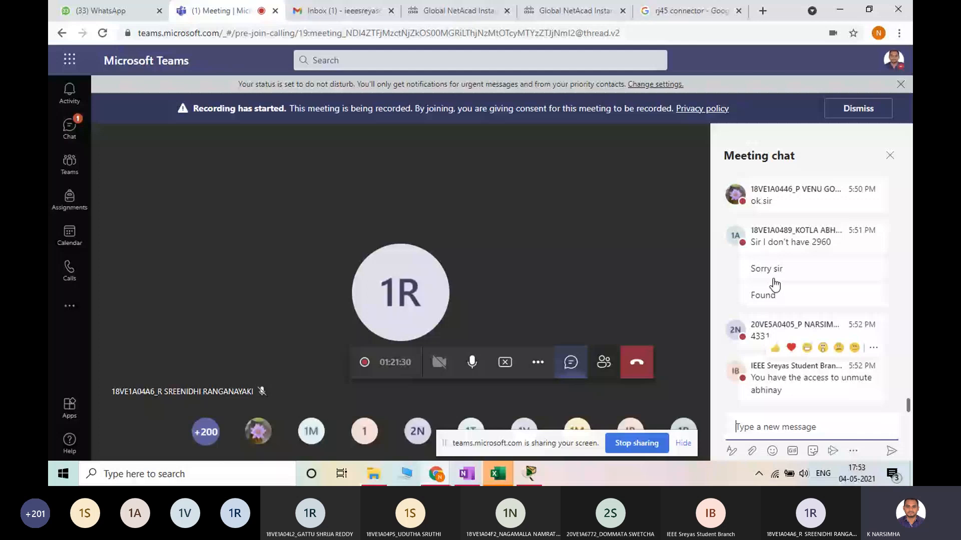
drag(779, 242, 800, 243)
scroll(800, 262, up, 2)
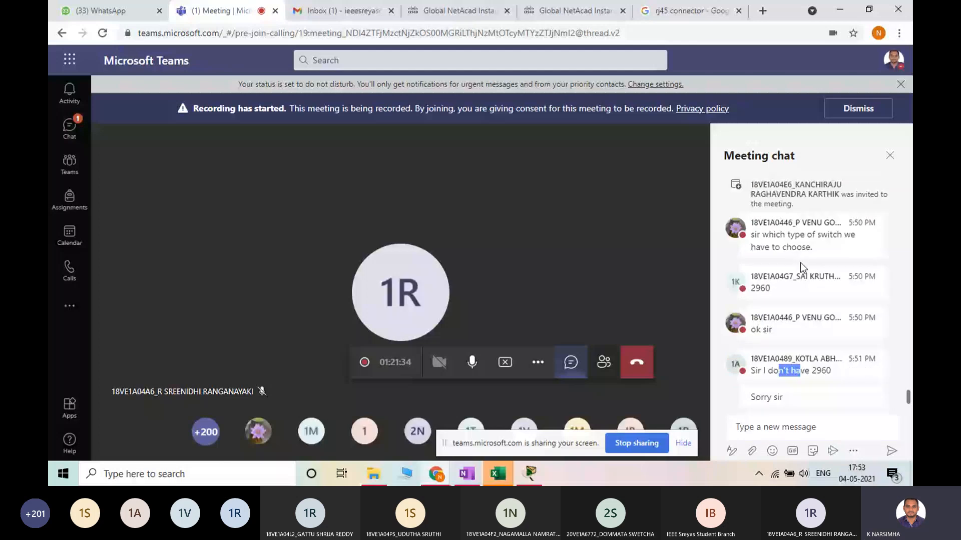
scroll(800, 263, up, 3)
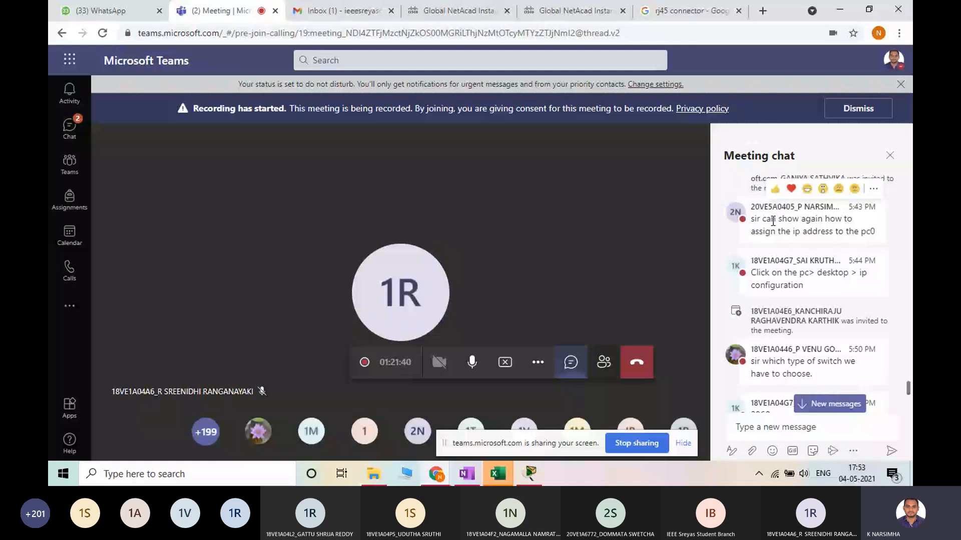
click(539, 475)
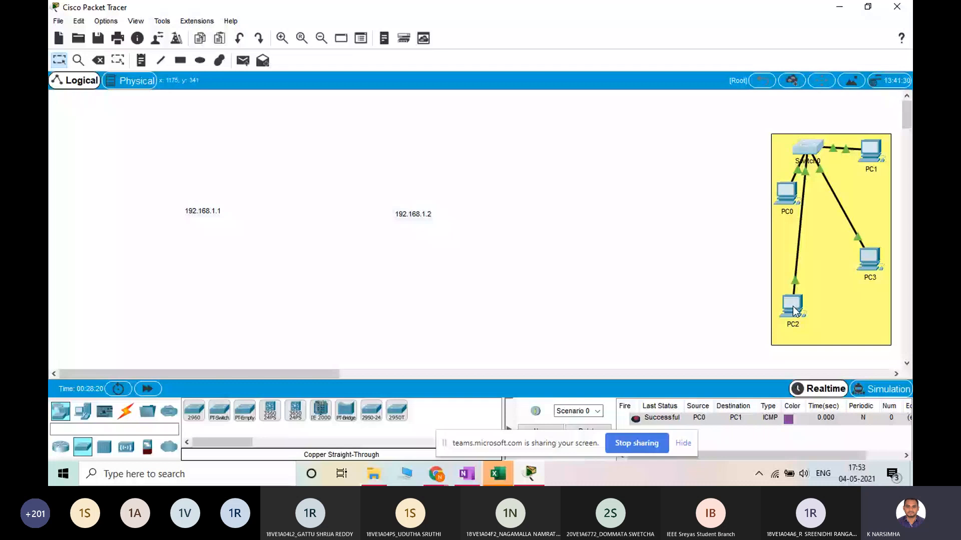
Open PC2's IP configuration and enter the static IP address 192.168.1.3
click(792, 307)
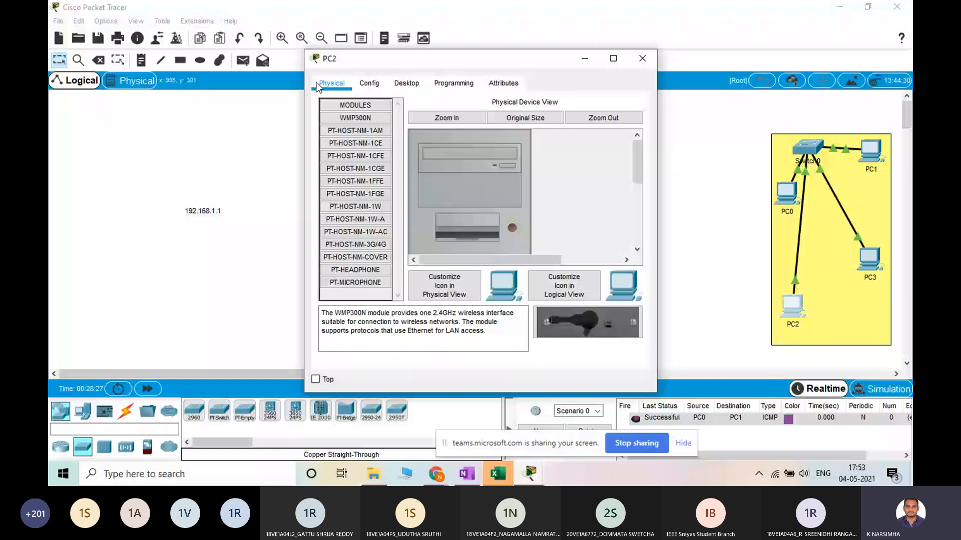
click(406, 86)
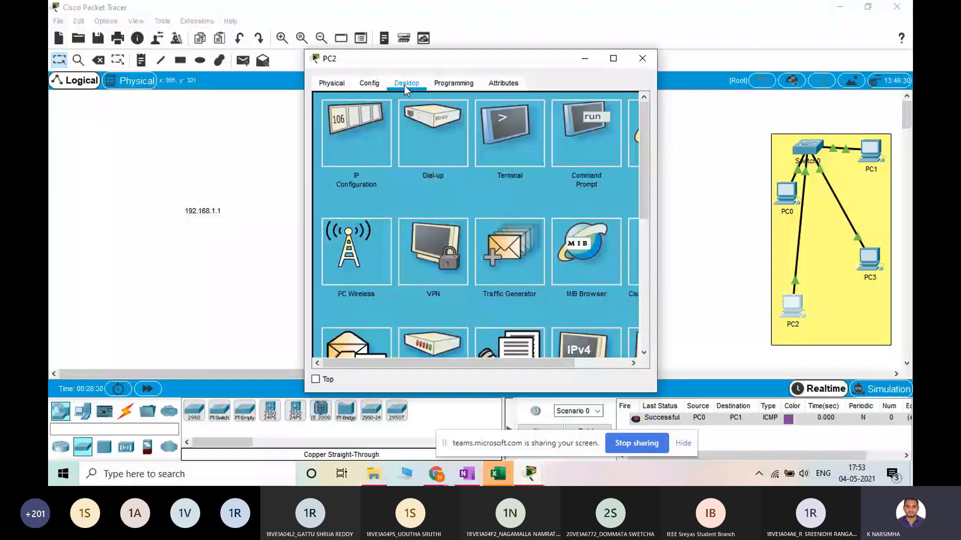
click(347, 128)
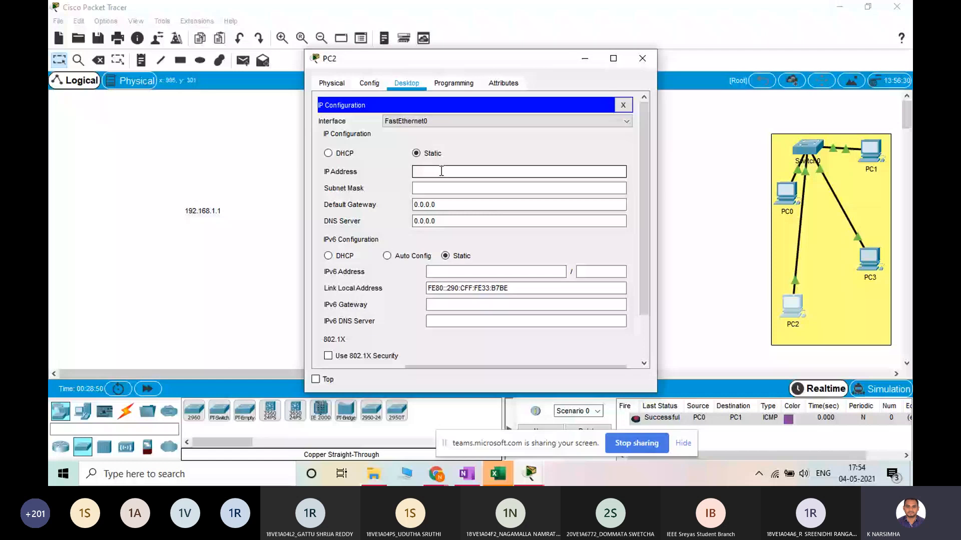
click(442, 171)
text(192.168.1.3)
Change PC2's IP address to 192.168.2.3 with subnet mask 255.255.255.0, and close its configuration window
click(482, 190)
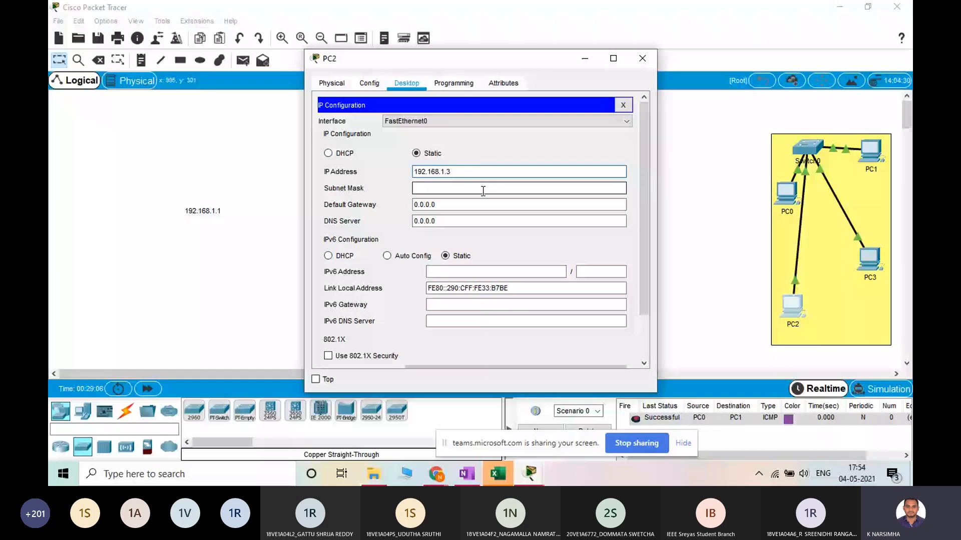
key(BackSpace)
key(BackSpace)
key(BackSpace)
text(2.3)
click(483, 189)
scroll(649, 126, down, 3)
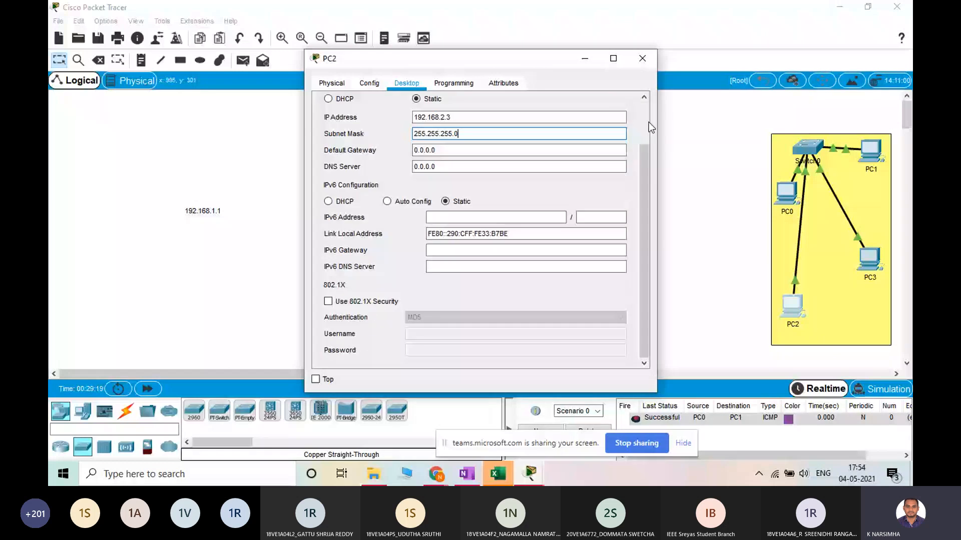
click(642, 58)
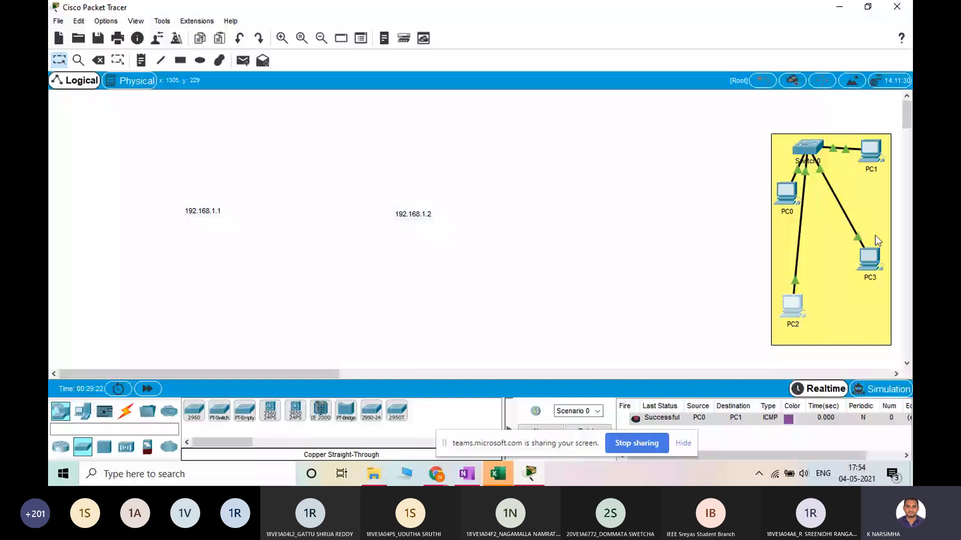
Set PC3's static IP address to 192.168.2.4
click(871, 258)
click(429, 172)
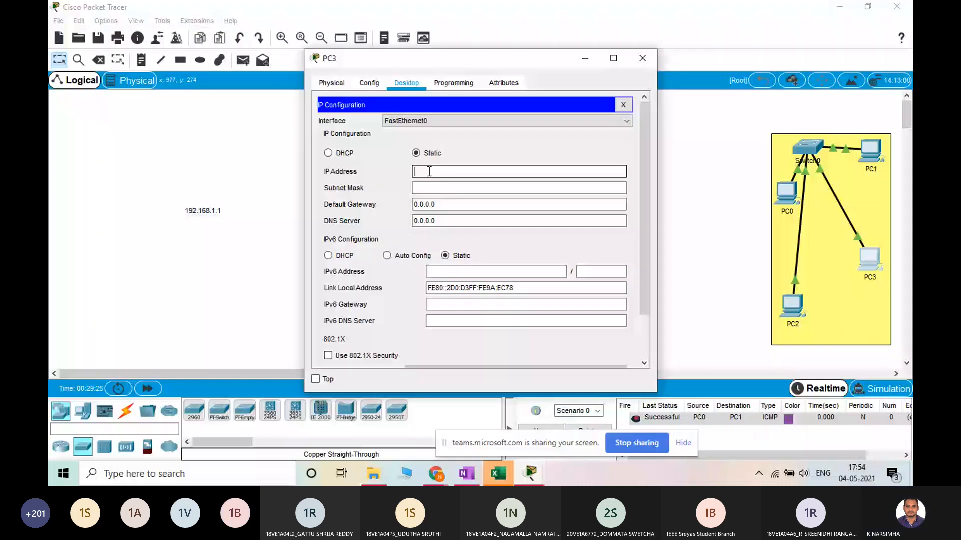
text(192.168.2.4)
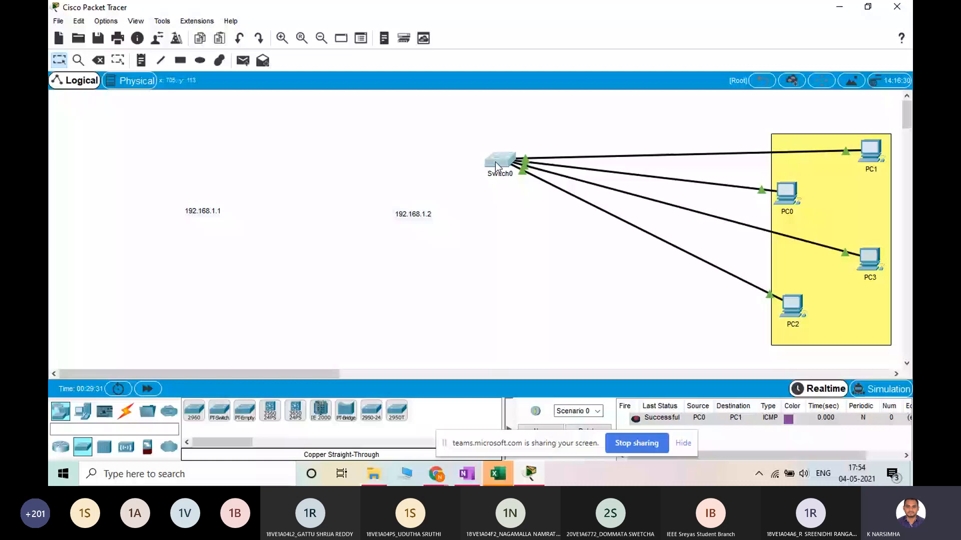
Place the switch outside the yellow rectangle near the middle of the workspace, and delete the current PDU scenario
drag(496, 166, 477, 165)
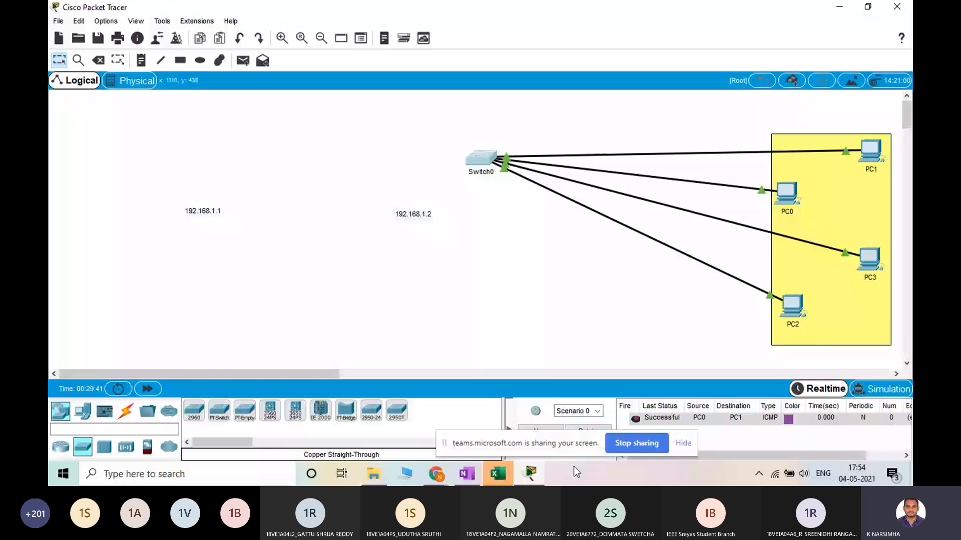
drag(555, 444, 346, 421)
click(587, 431)
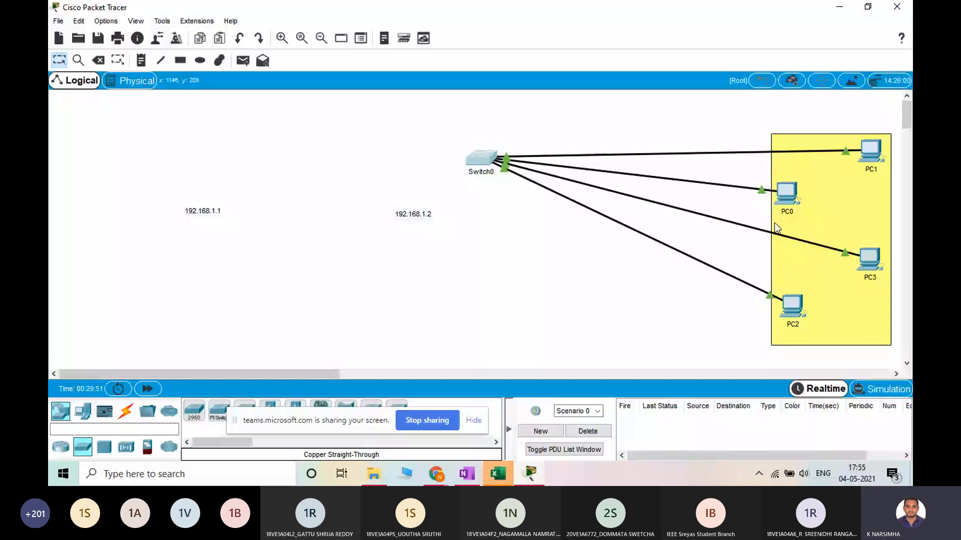
Send a simple PDU from PC0 to PC2 and fire it again, and send another from PC0 to PC1
click(245, 62)
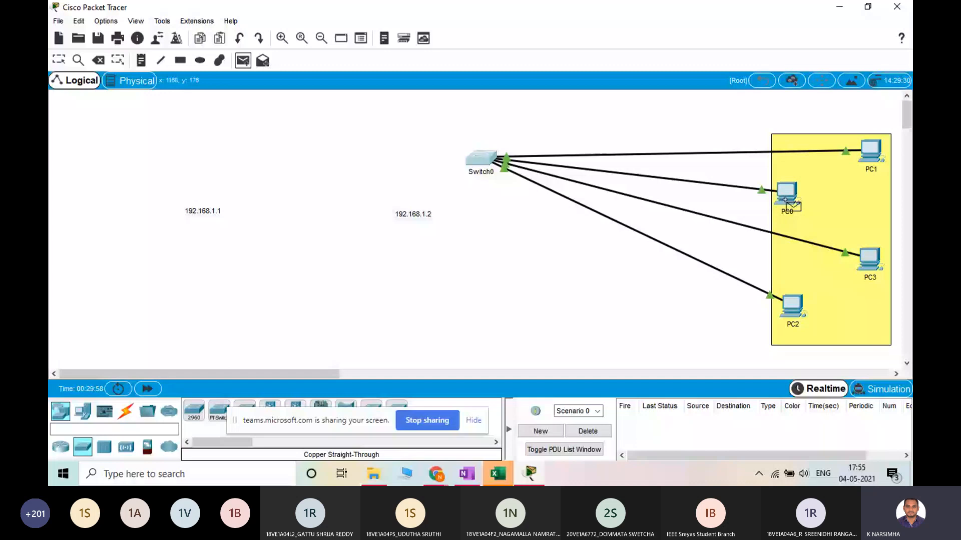
click(787, 198)
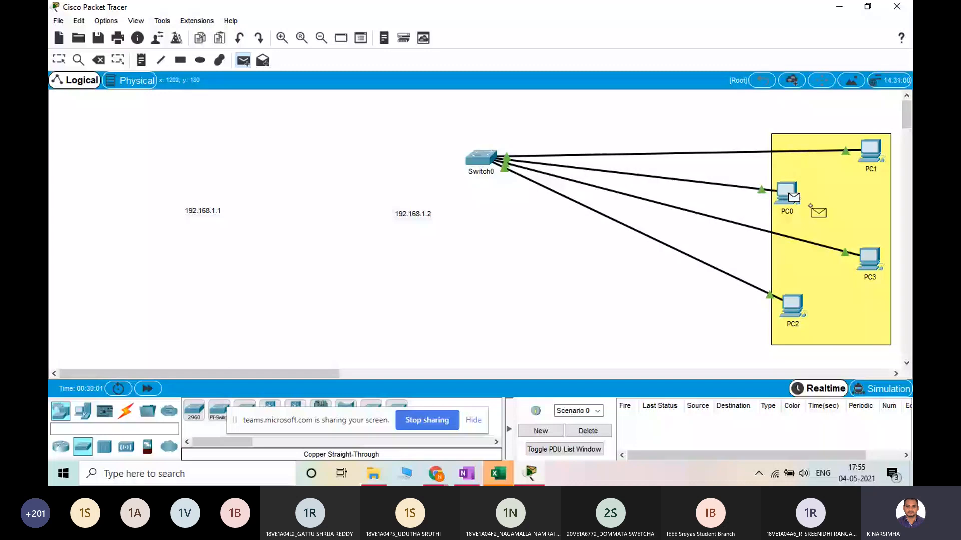
click(796, 307)
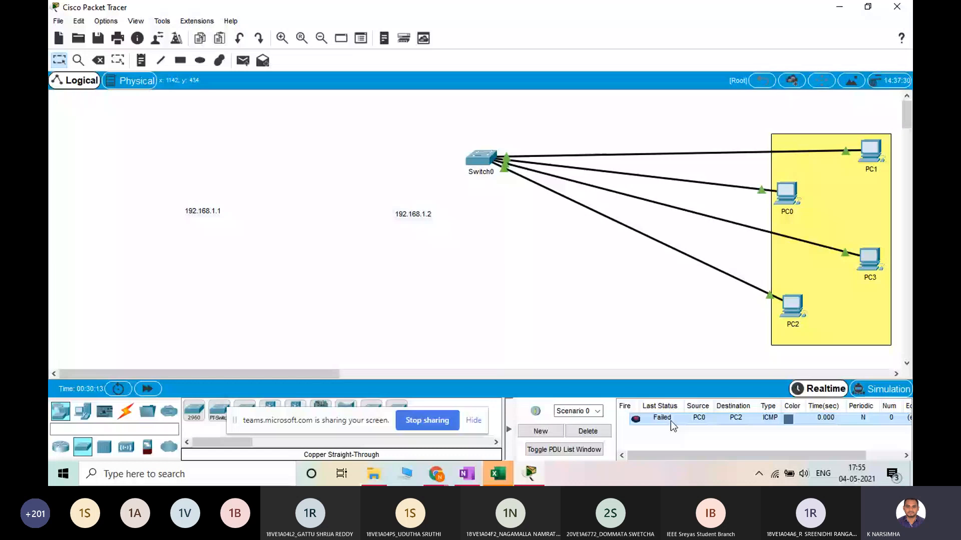
double_click(635, 419)
key(p)
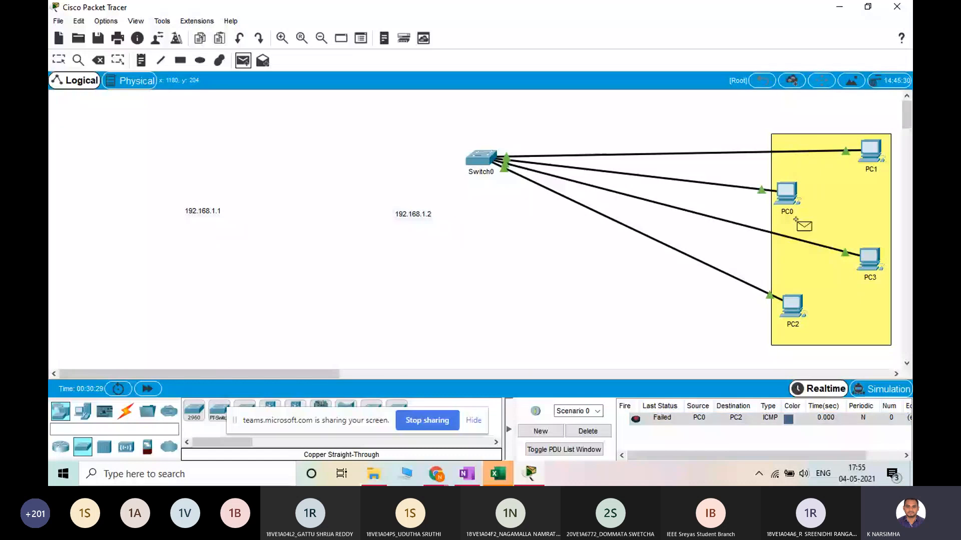
click(871, 151)
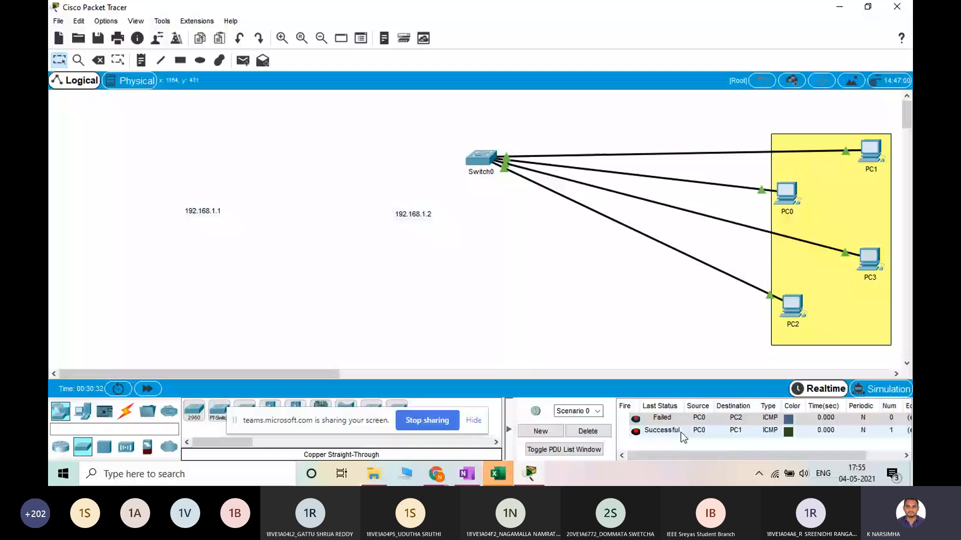
Move the 192.168.1.1 note just above PC0 and the 192.168.1.2 note just above PC1
drag(221, 209, 243, 209)
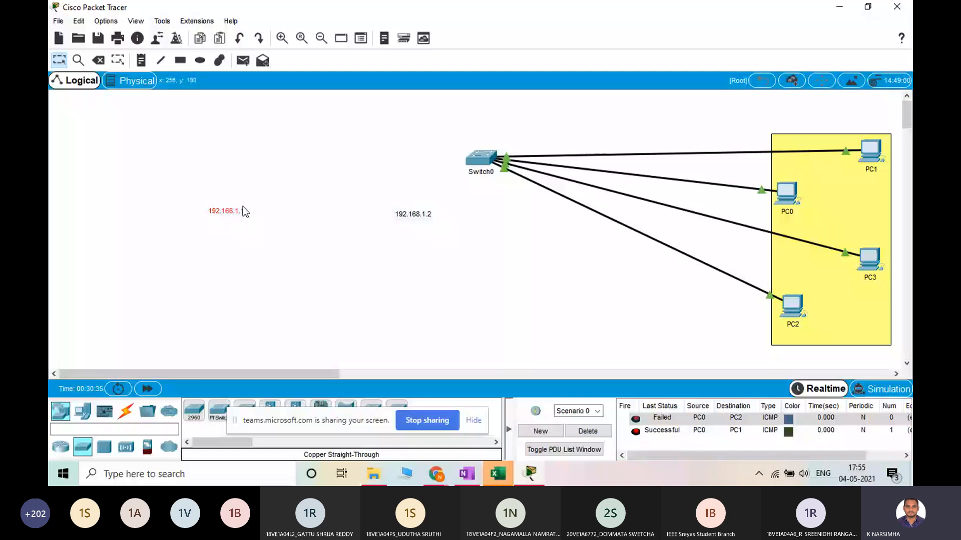
drag(245, 211, 804, 171)
drag(422, 219, 881, 129)
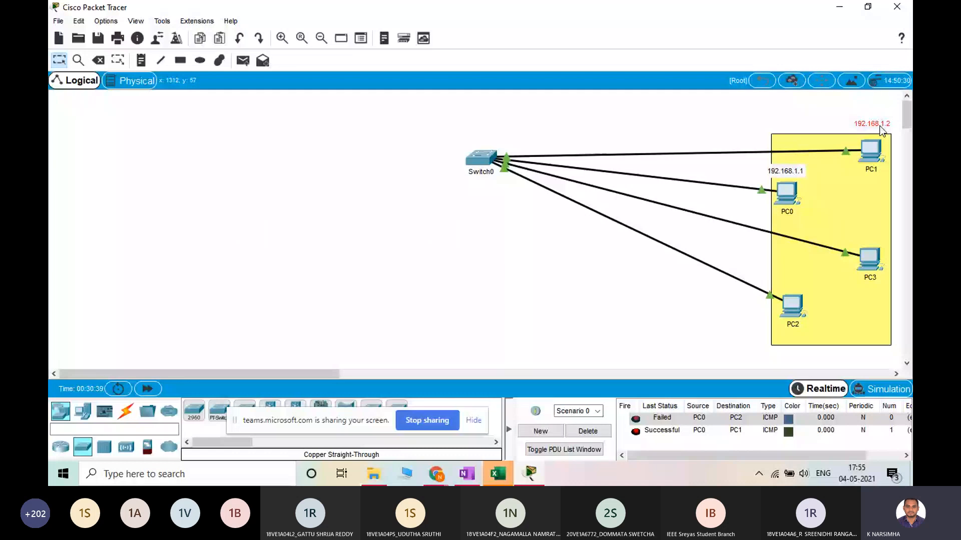
drag(882, 130, 884, 129)
Add a note reading 192.168.2.3 below PC2 and another reading 192.168.2.4 below PC3
key(n)
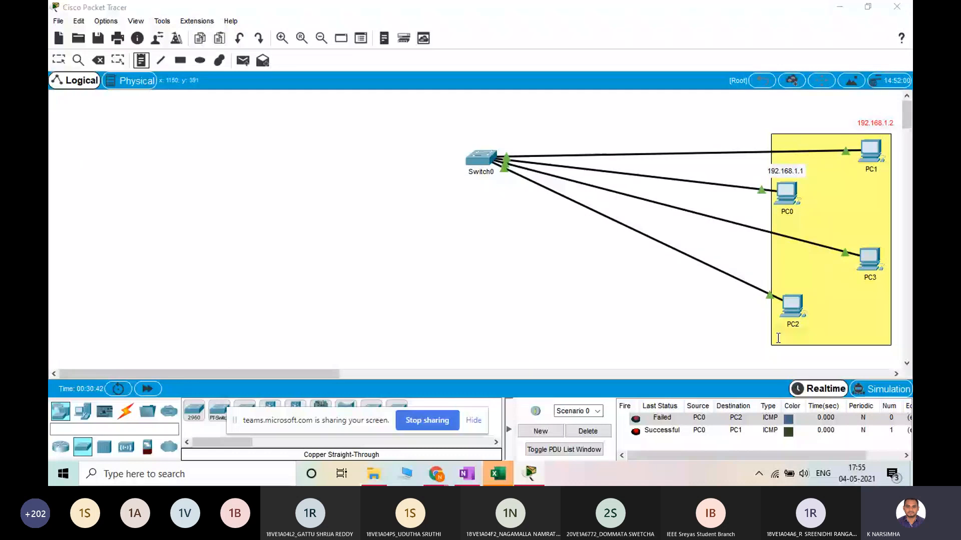
click(778, 338)
text(192.168.2.3)
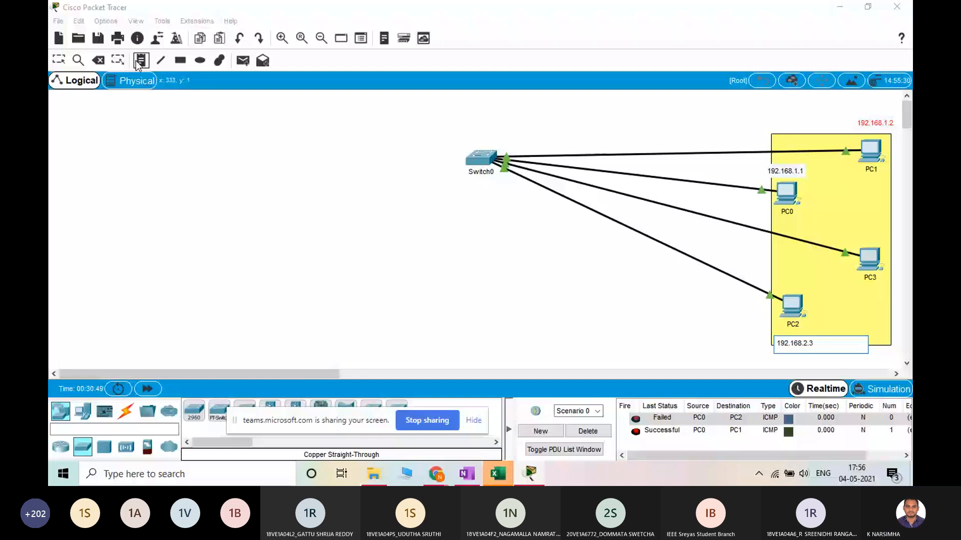
click(845, 289)
text(192.16)
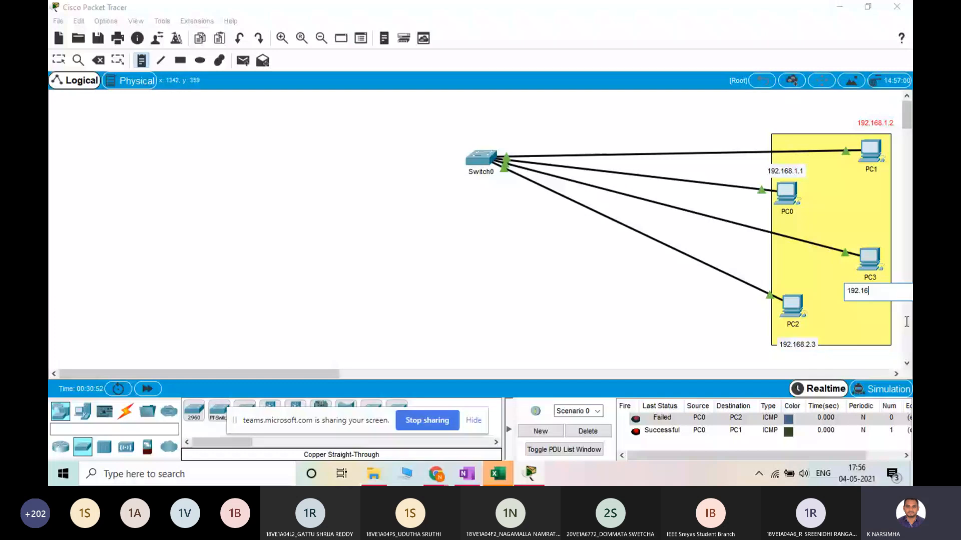
text(8.2.4)
click(818, 328)
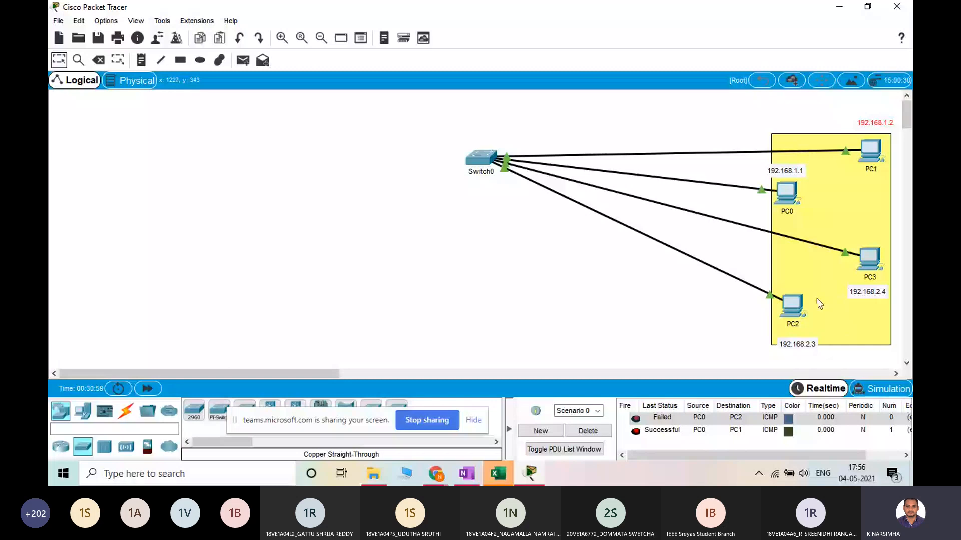
Send a simple PDU from PC2 to PC1 and select its entry among the sent PDUs
click(874, 156)
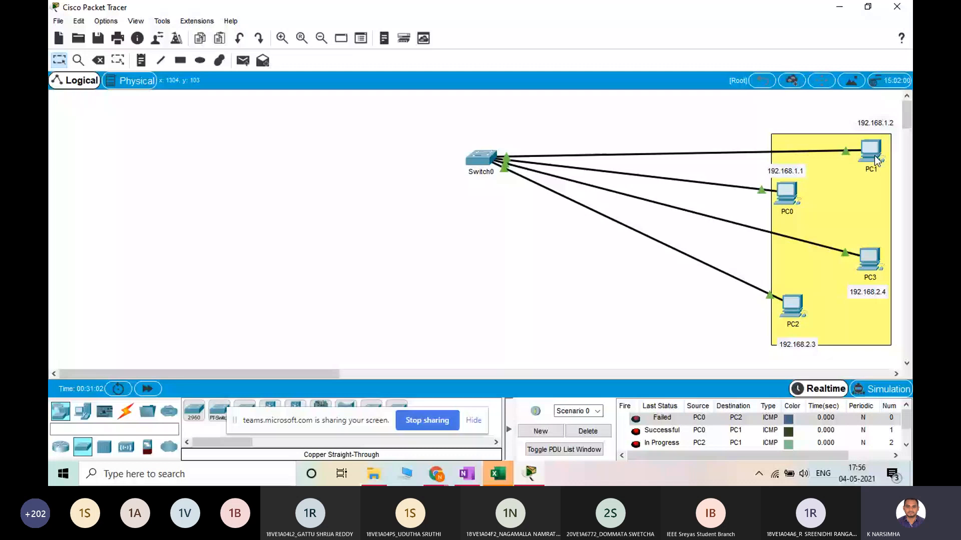
click(635, 442)
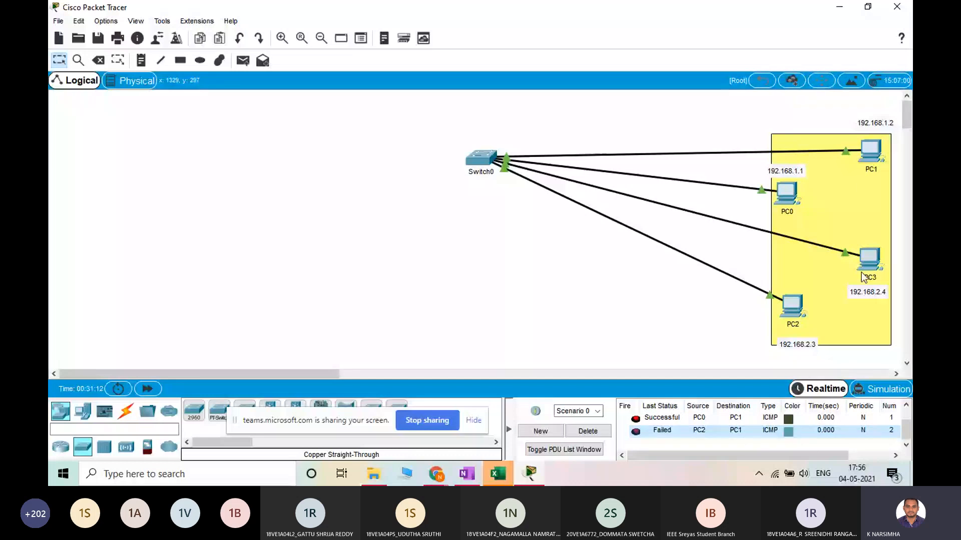
Add a note reading "VLAN - Virtual LAN" in the empty area below the cables between the switch and PC2
key(n)
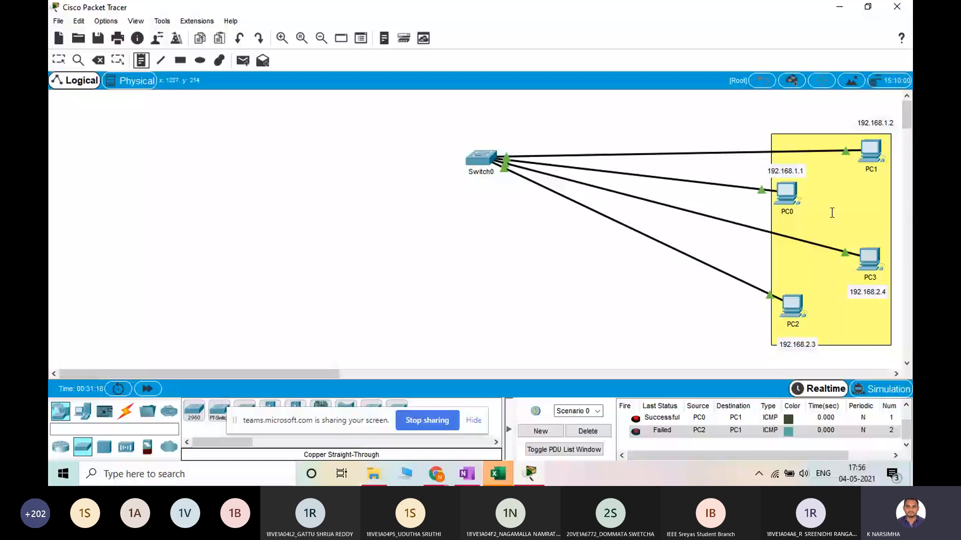
click(578, 259)
text(VLAN)
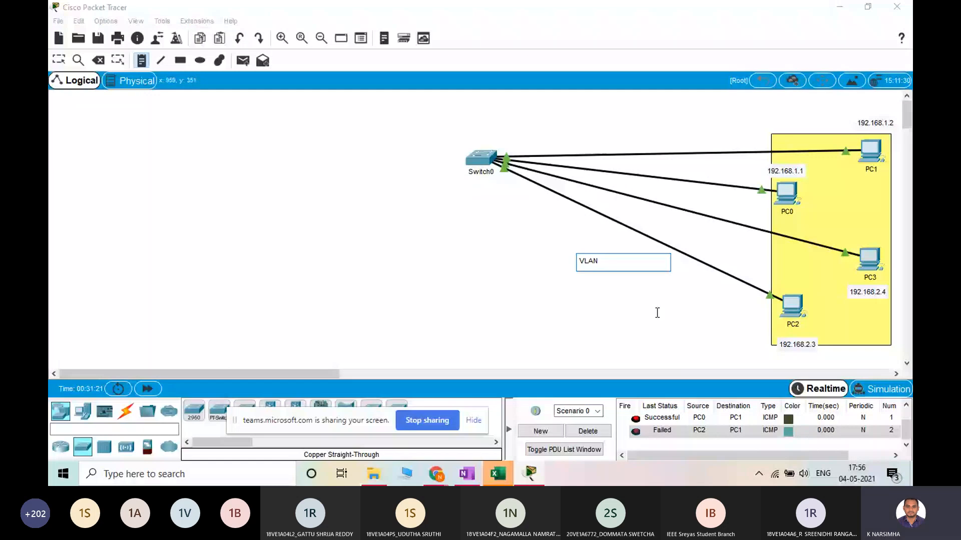
text( - Viral)
key(BackSpace)
key(BackSpace)
text(tual)
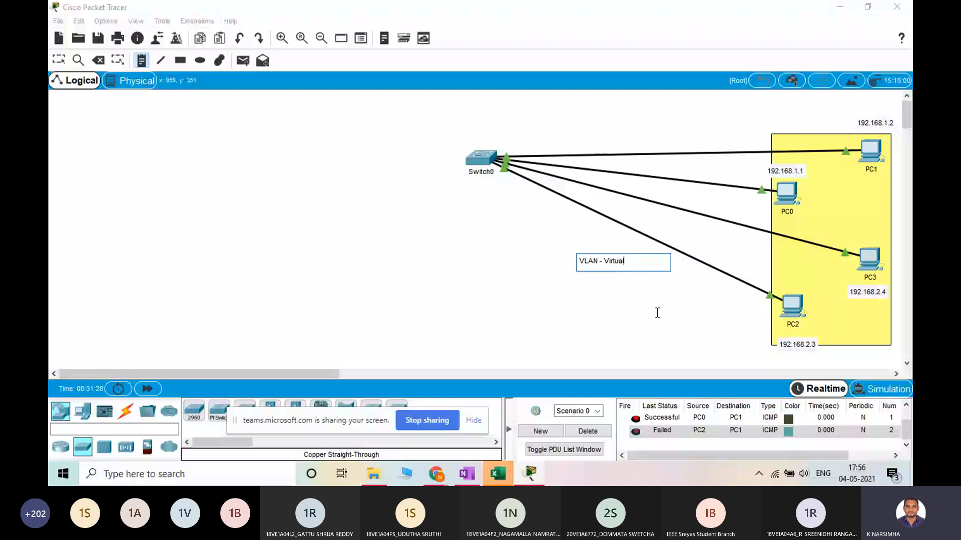
text( LAN)
click(58, 60)
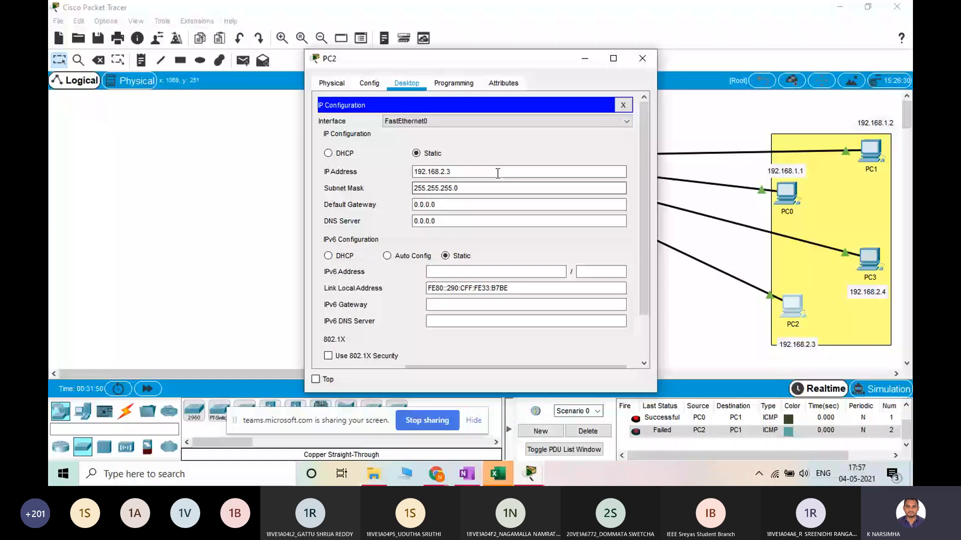
Set PC2's static IP address to 192.168.1.3 and close its configuration
click(443, 172)
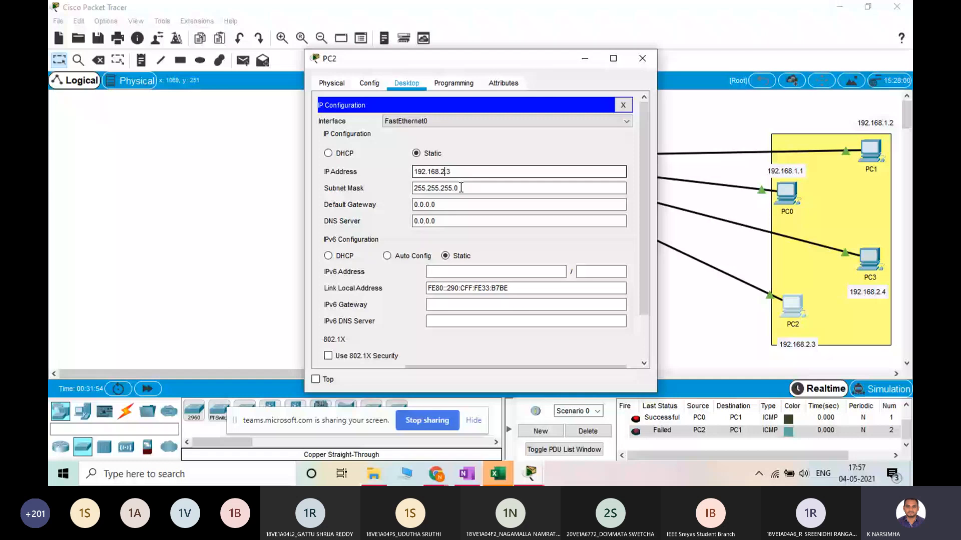
key(BackSpace)
text(1)
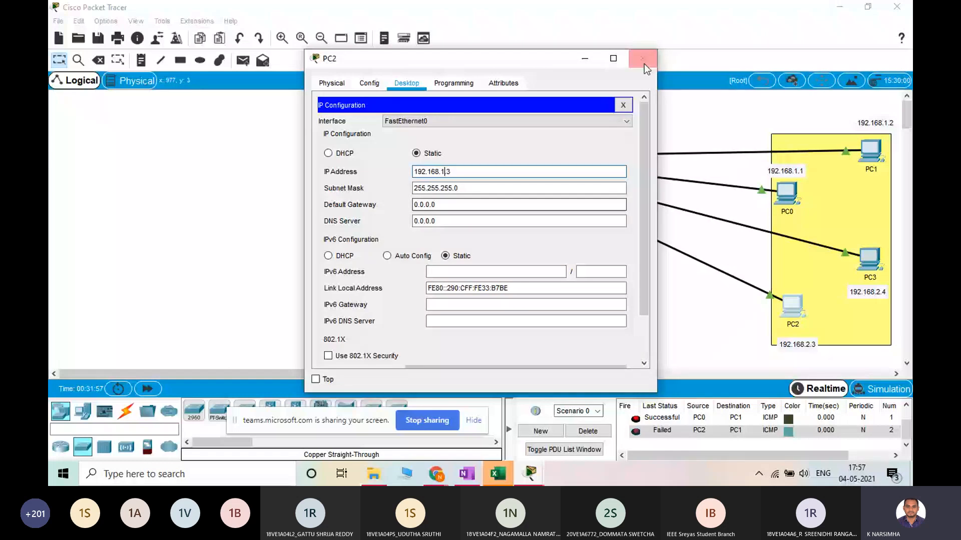
click(642, 59)
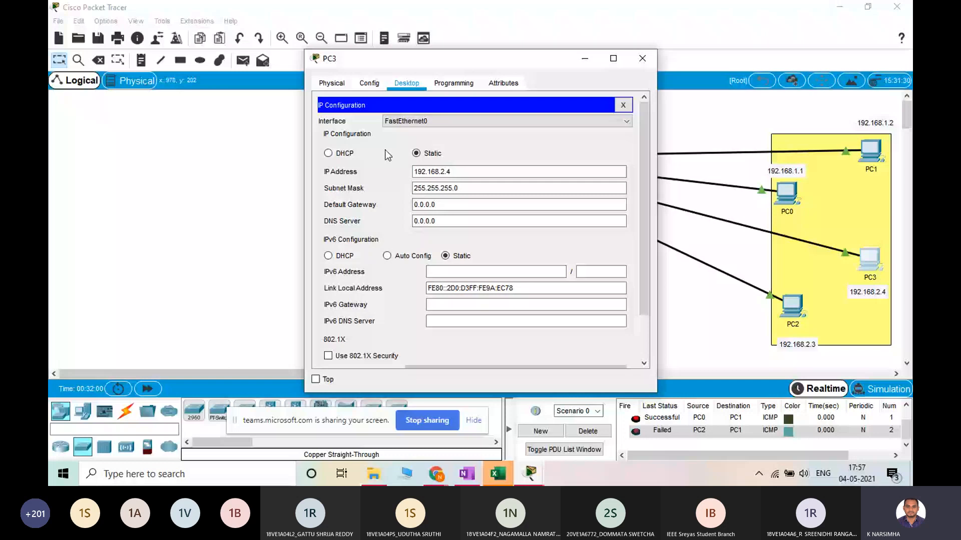
Set PC3's static IP address to 192.168.1.4
click(434, 172)
key(BackSpace)
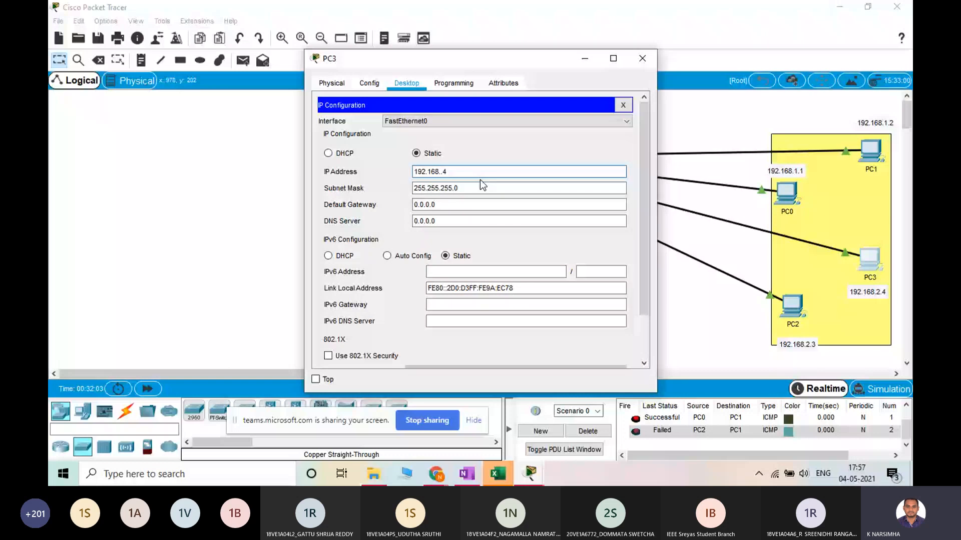
click(445, 172)
text(1)
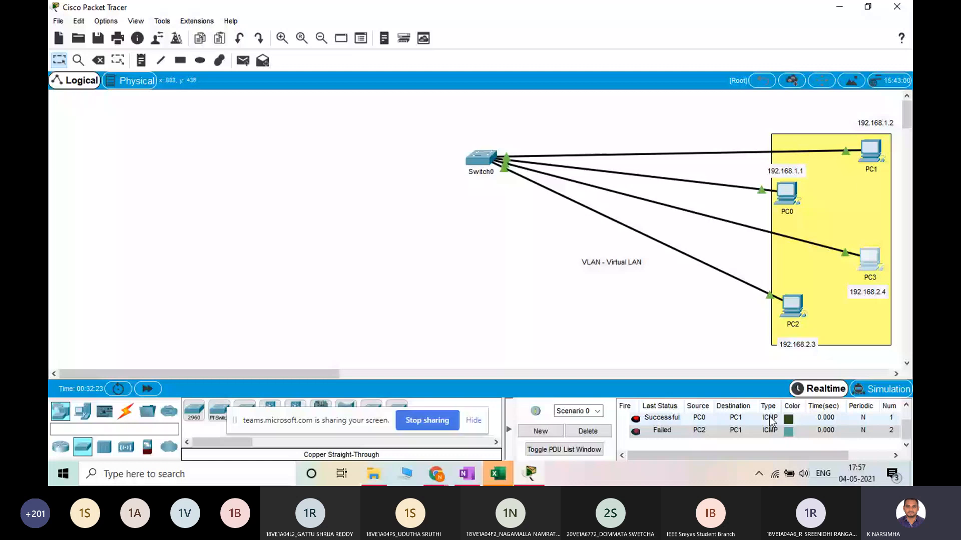
Delete the current PDU scenario and send a simple PDU from PC0 to PC3
click(590, 433)
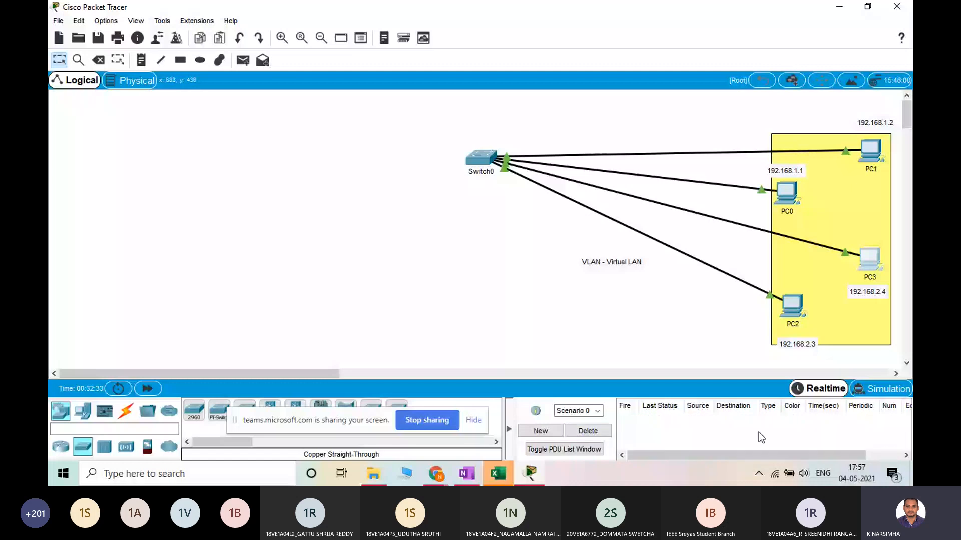
click(243, 60)
click(786, 193)
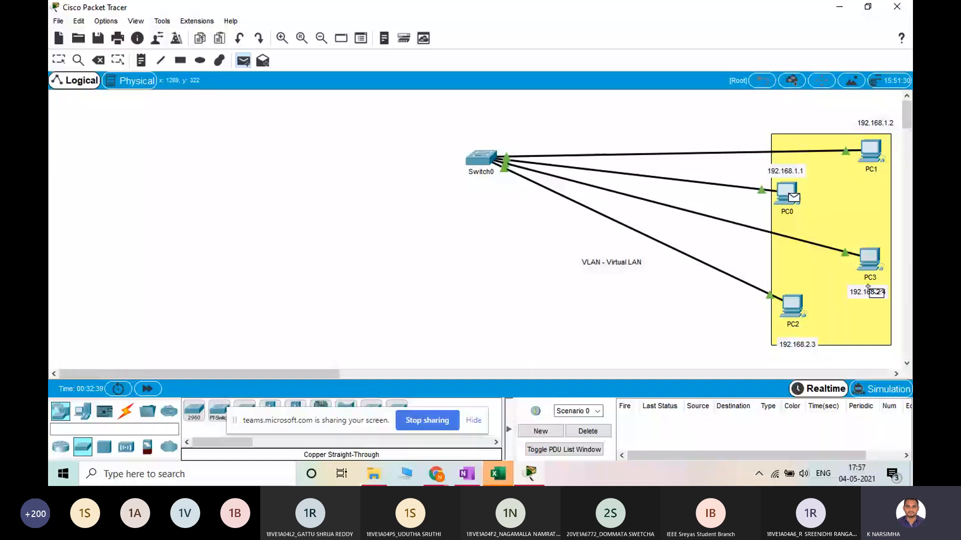
click(868, 287)
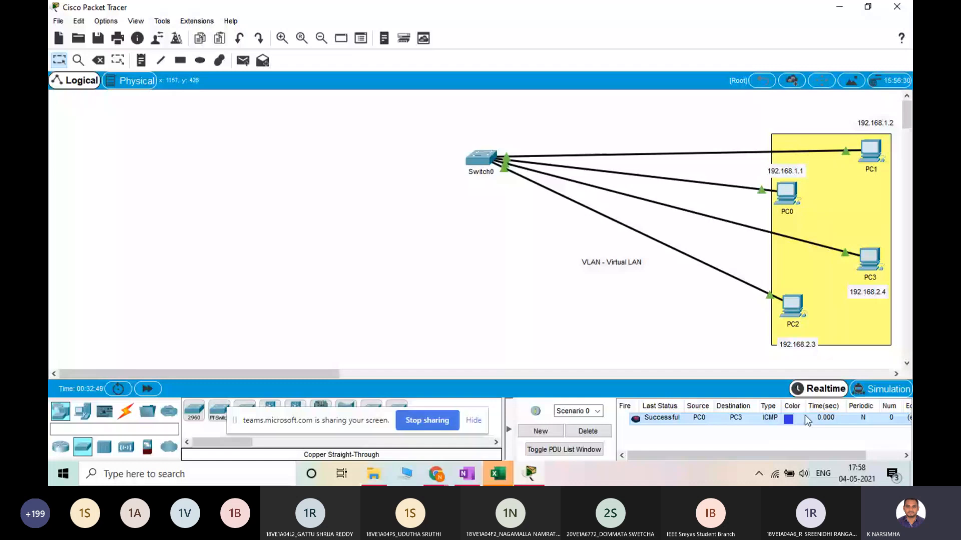
Change the note below PC3 to 192.168.1.4
double_click(883, 292)
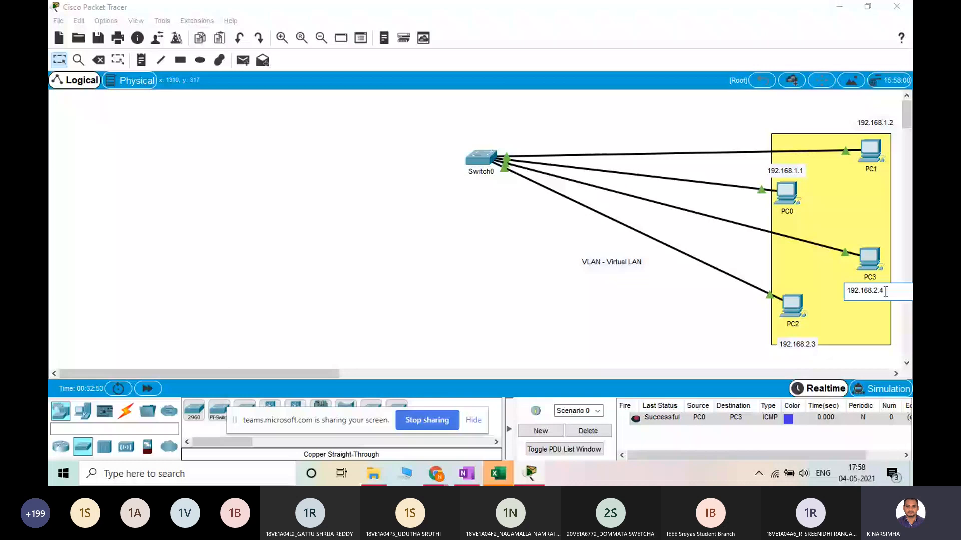
key(Left)
key(Left)
key(BackSpace)
text(1)
Change the note below PC2 to 192.168.1.3
click(809, 343)
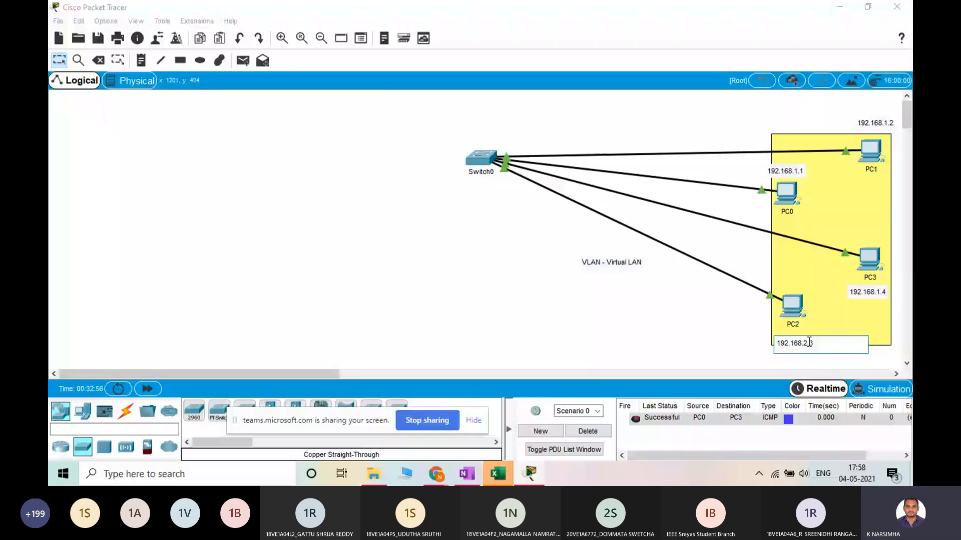
key(Left)
key(BackSpace)
text(1)
click(788, 407)
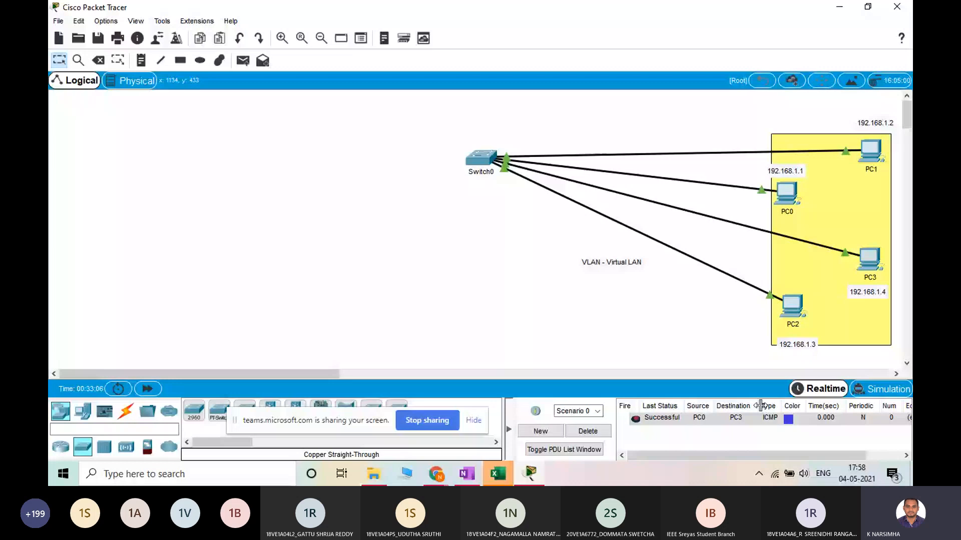
Clear the current PDU scenario and create a simple PDU from PC0 to PC3 in Simulation mode
click(588, 431)
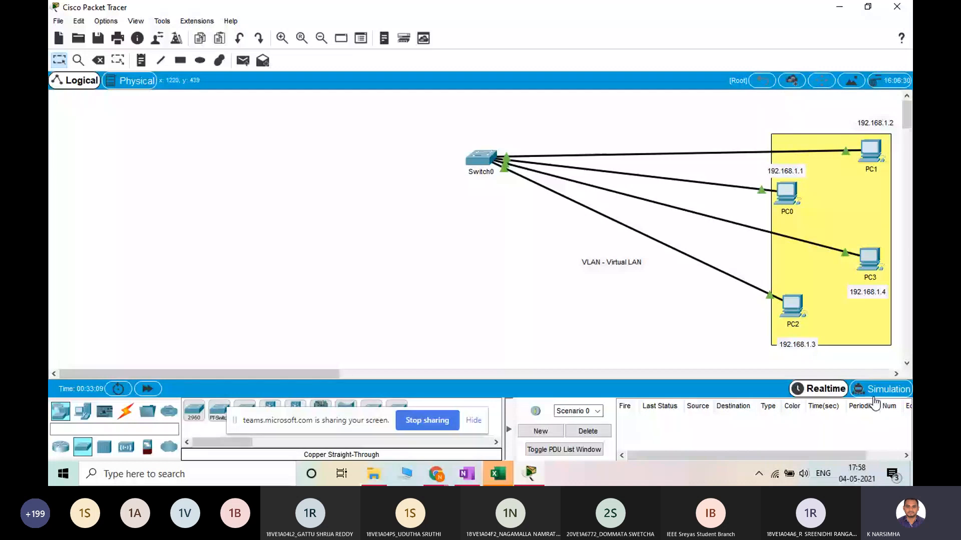
click(881, 390)
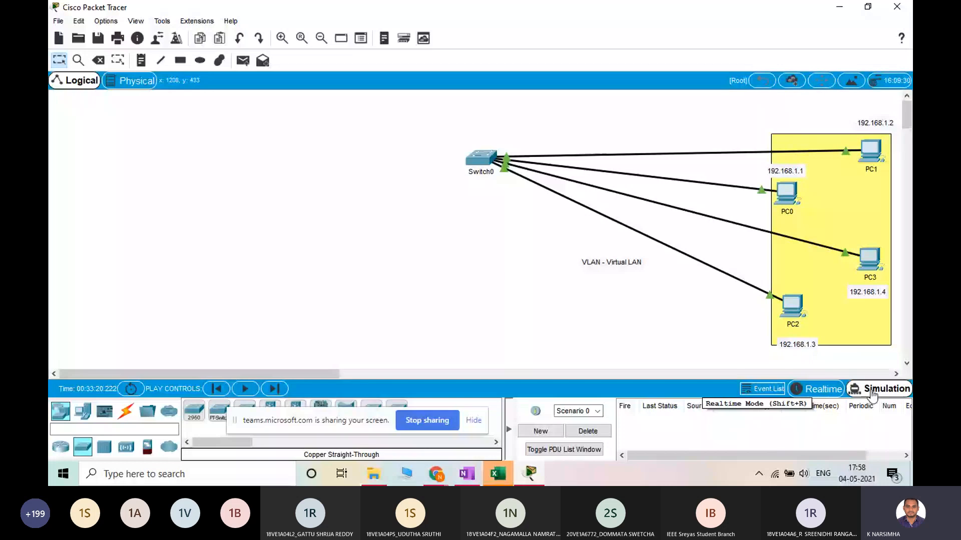
click(243, 60)
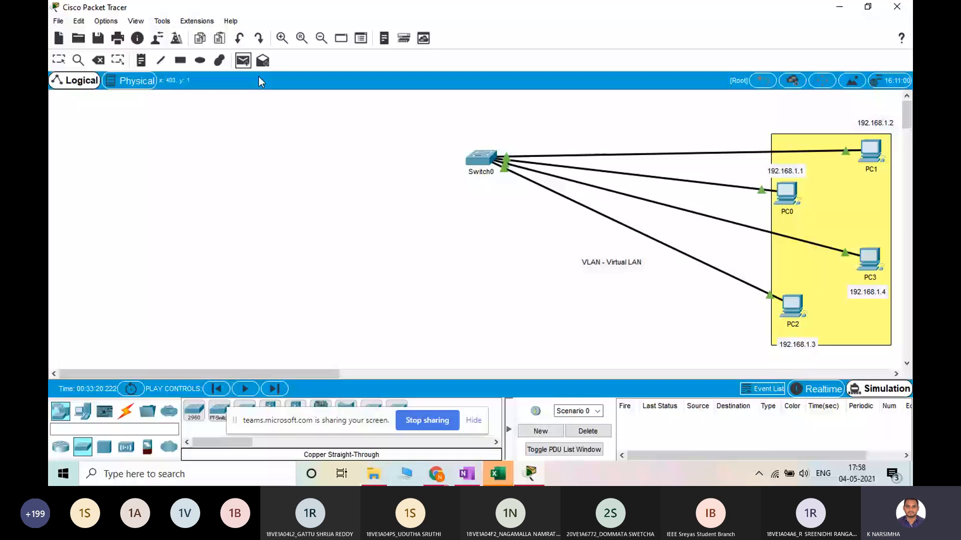
click(787, 195)
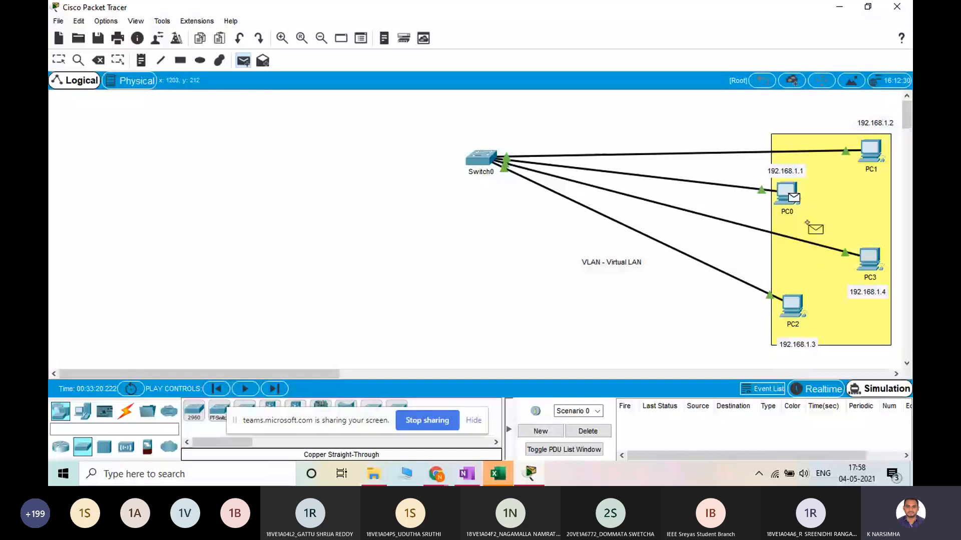
click(870, 259)
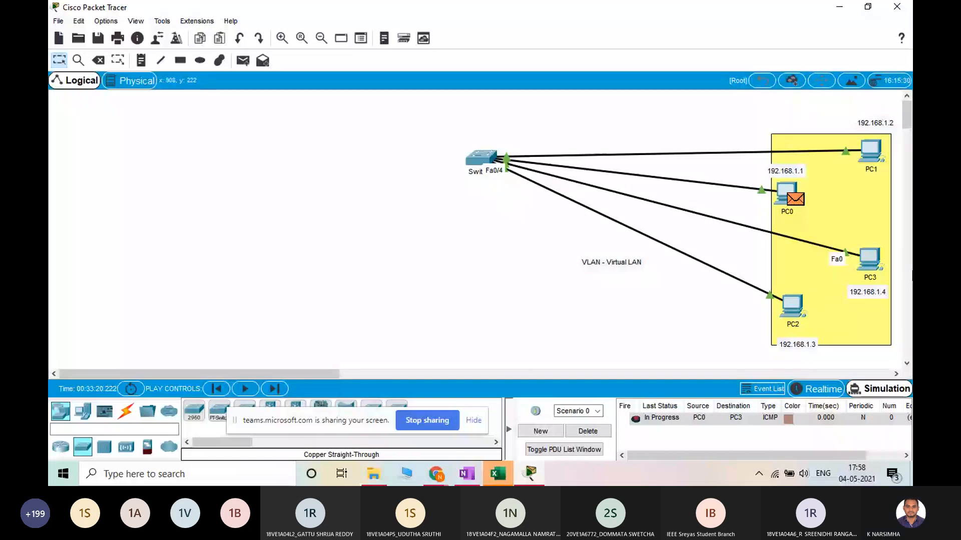
Play the simulation and follow the PDU from PC0 through the switch to PC3 and the switch's subsequent traffic
click(245, 390)
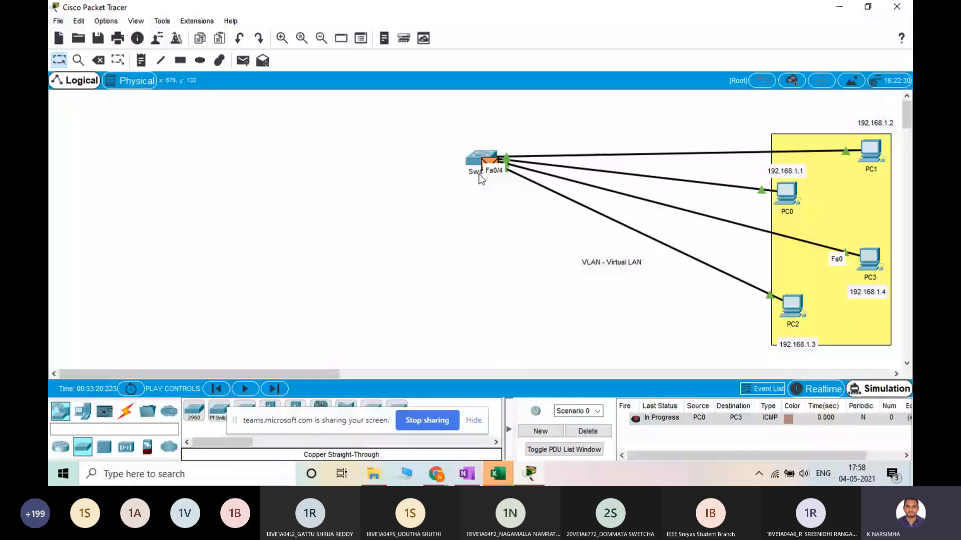
click(246, 390)
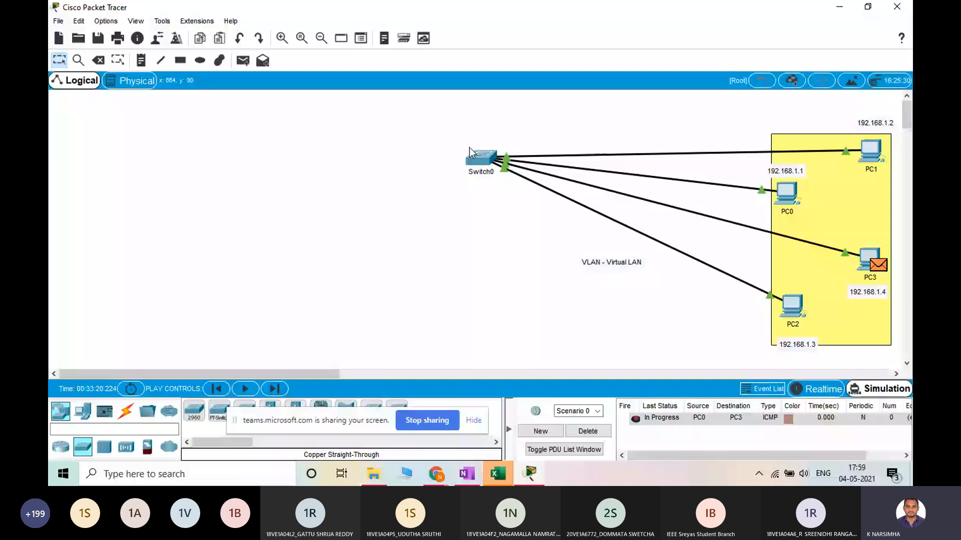
mouse_move(860, 272)
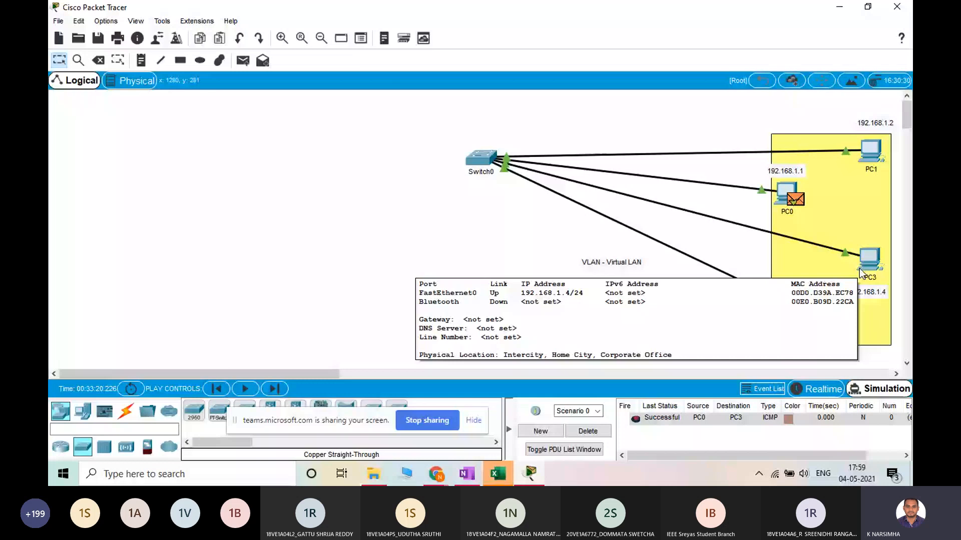
drag(407, 122, 536, 231)
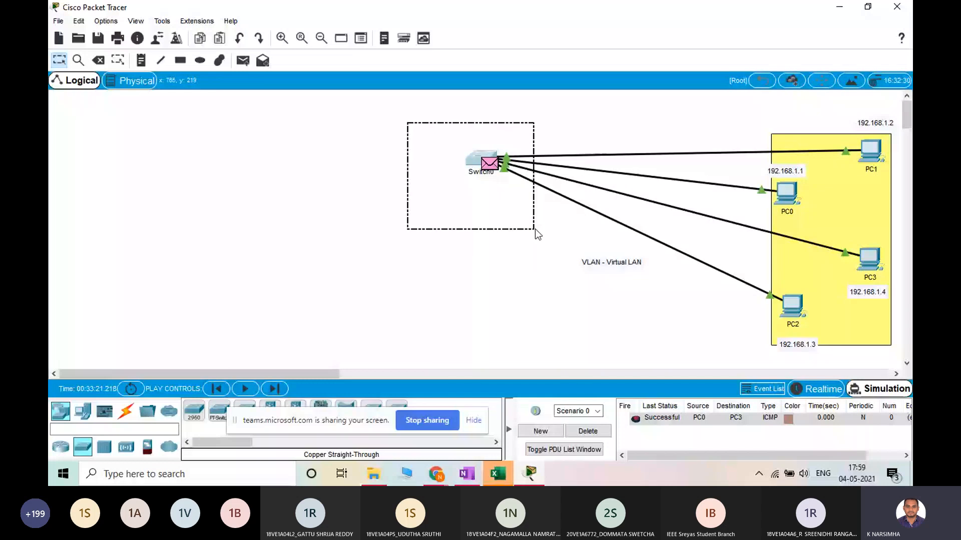
click(481, 212)
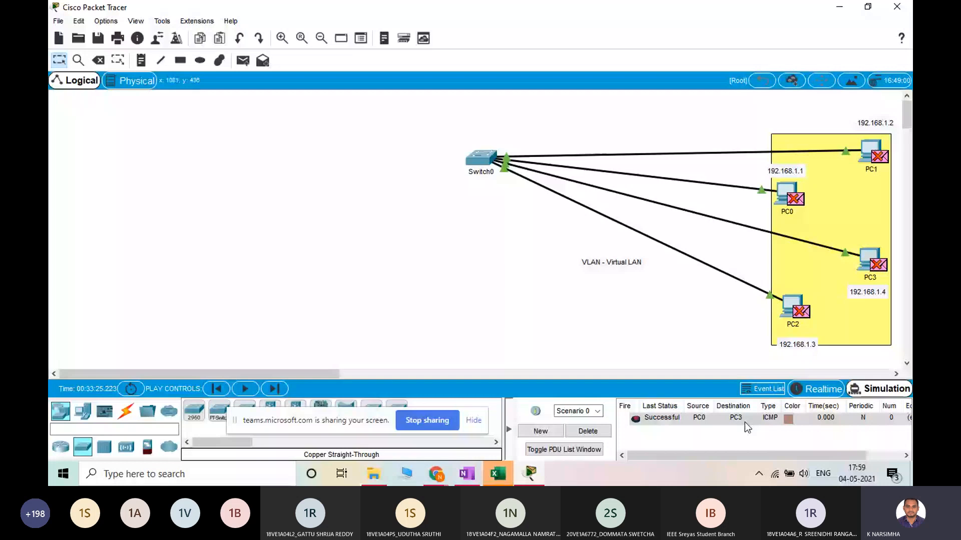
click(709, 417)
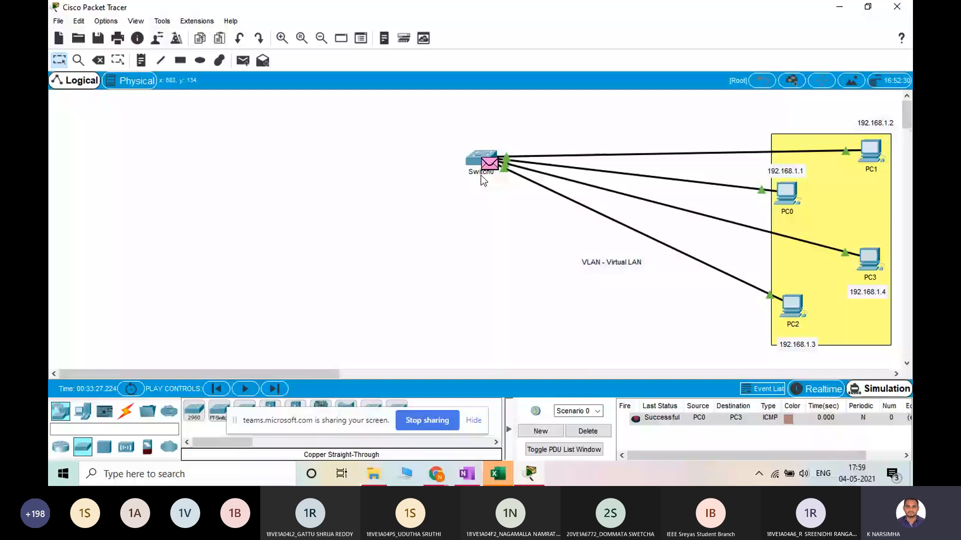
click(745, 399)
Start an empty note in the blank workspace area far from the PCs, and switch to the Microsoft Teams meeting chat
key(n)
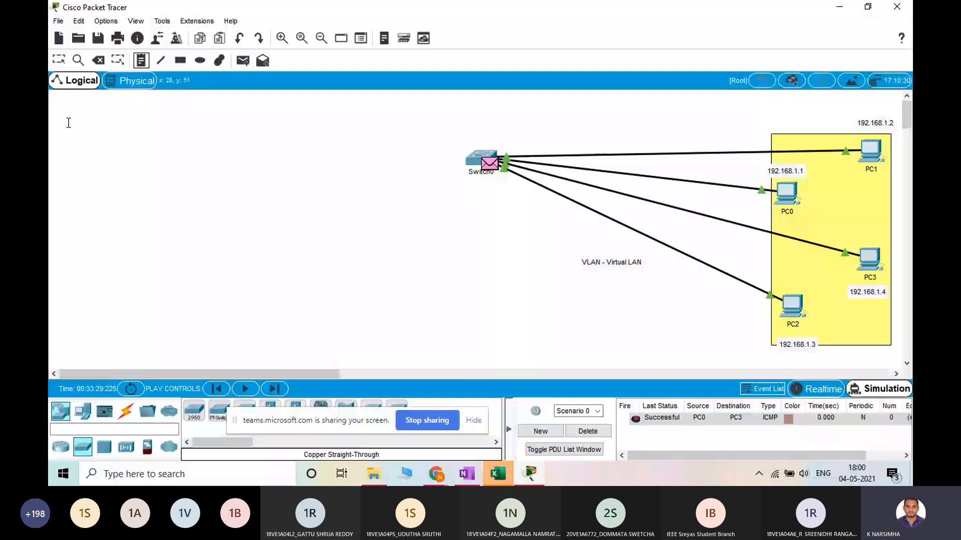
click(68, 122)
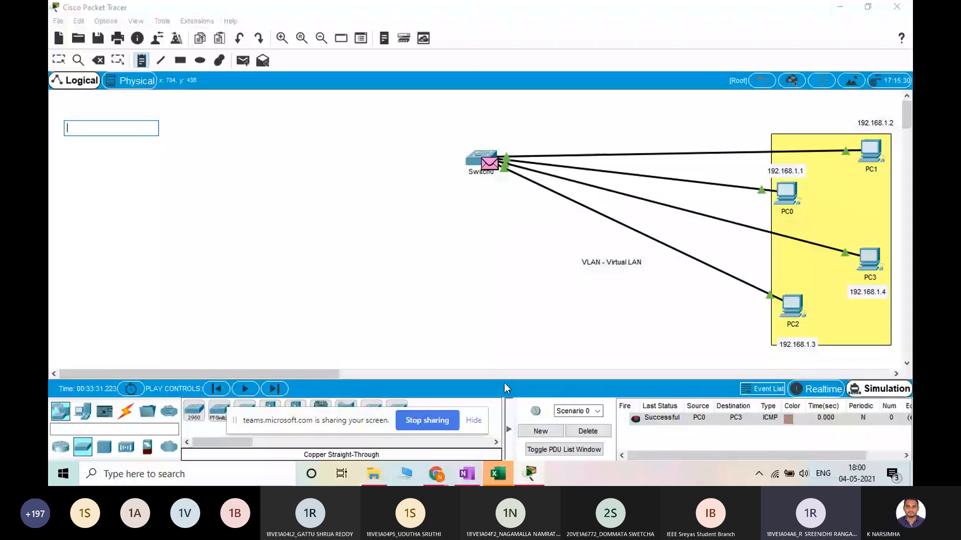
key(alt+Tab)
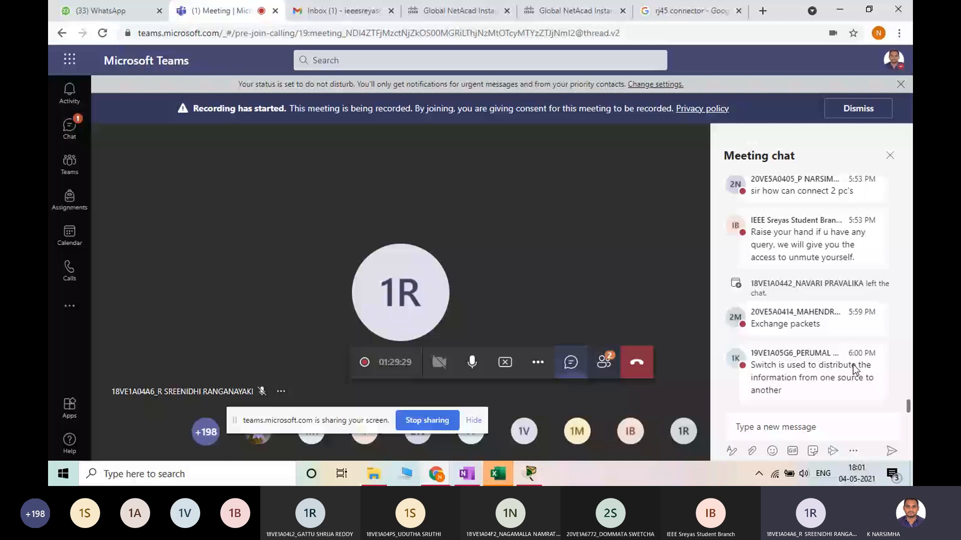
Return from the meeting chat to Packet Tracer and create a simple PDU from PC0 to PC2
click(789, 428)
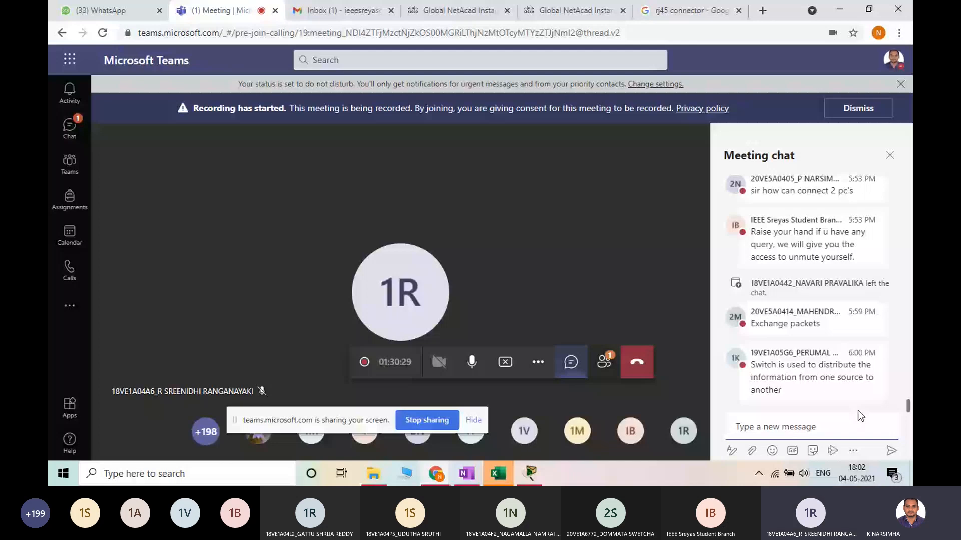
key(alt+Tab)
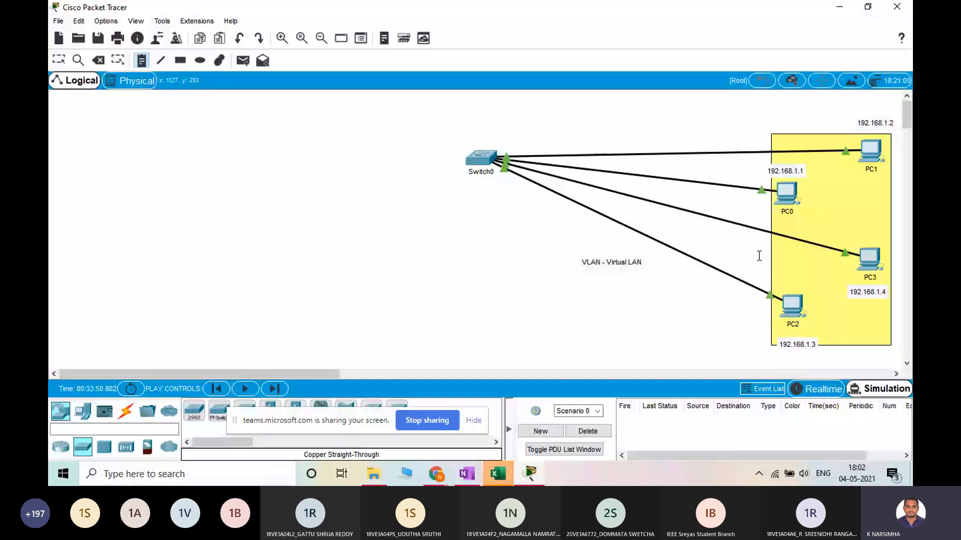
click(250, 59)
click(786, 194)
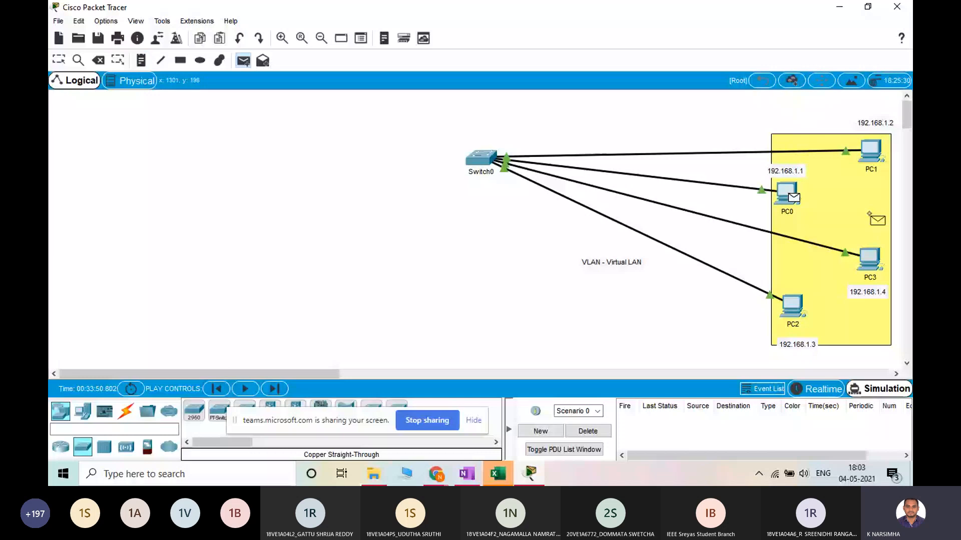
click(792, 305)
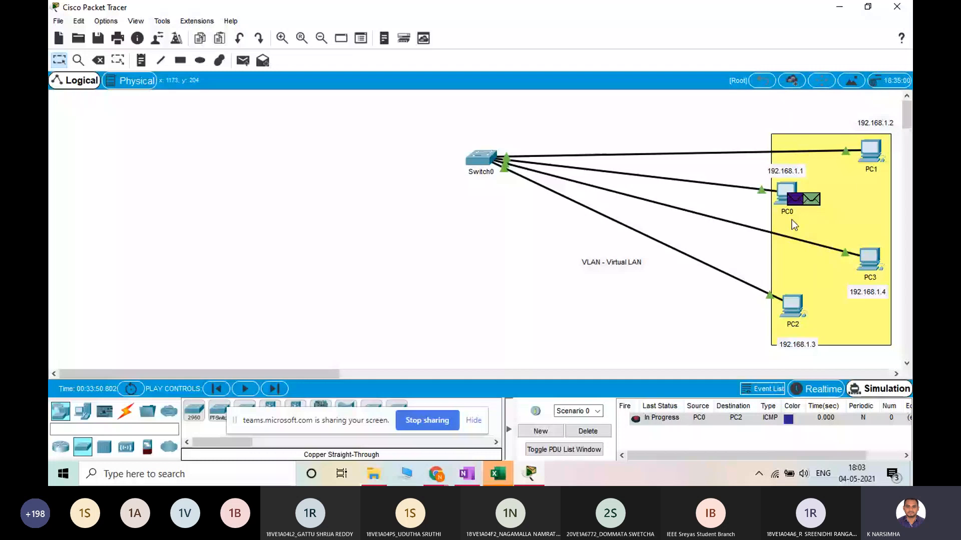
Look at the physical device views of Switch0 and PC1, including PC1's desktop applications, closing each device window when done
mouse_move(879, 271)
click(481, 160)
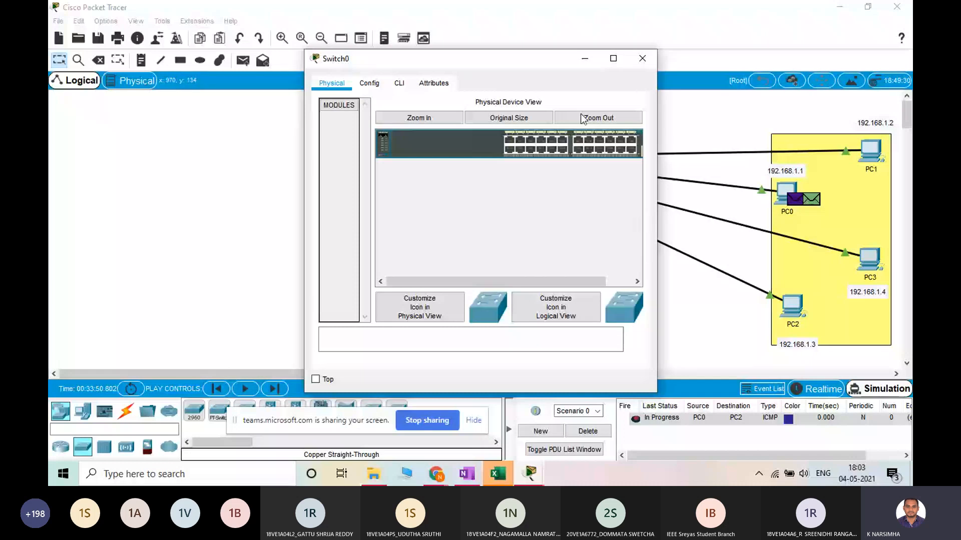
click(642, 58)
click(870, 150)
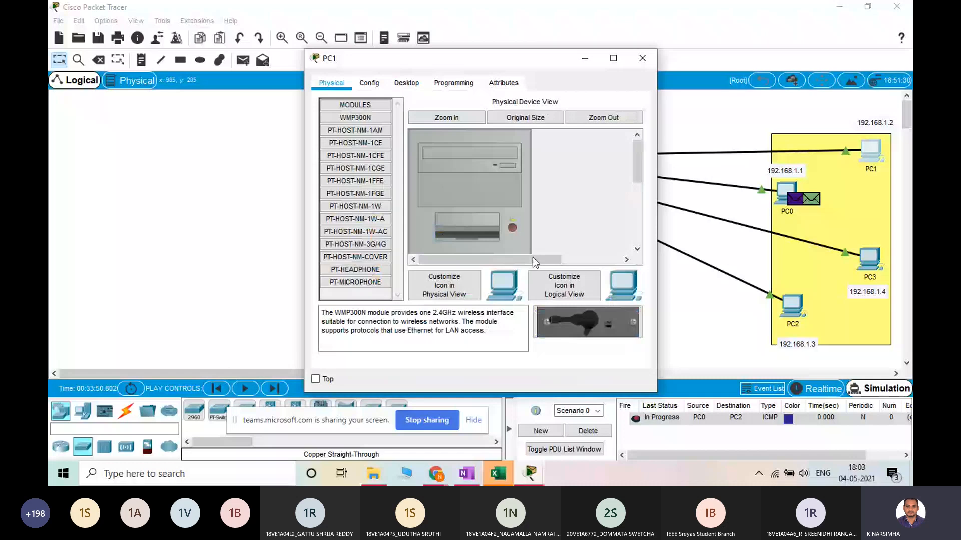
click(446, 118)
drag(636, 156, 629, 222)
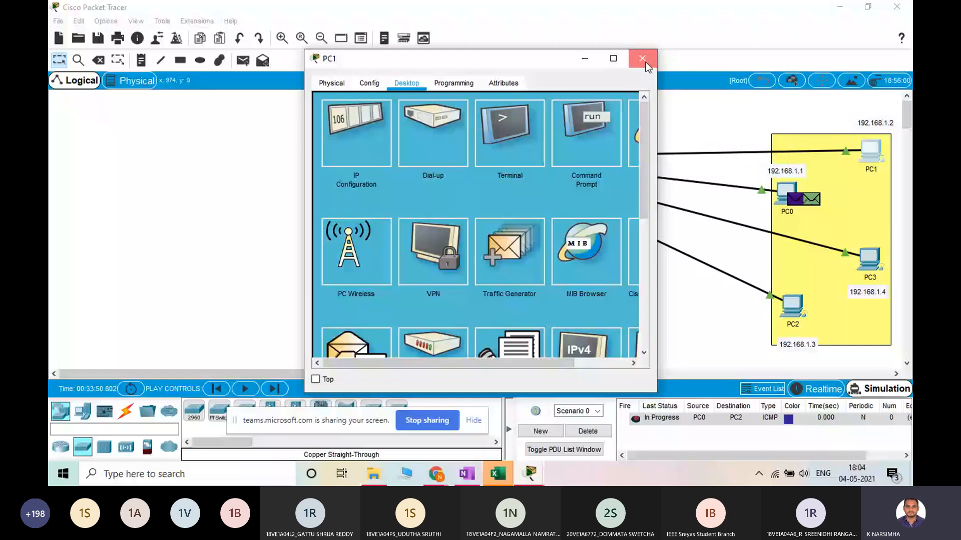
click(645, 62)
Examine the Ethernet ports across Switch0's enlarged physical view, with its window moved clear of the topology and finally maximized
click(475, 157)
click(429, 118)
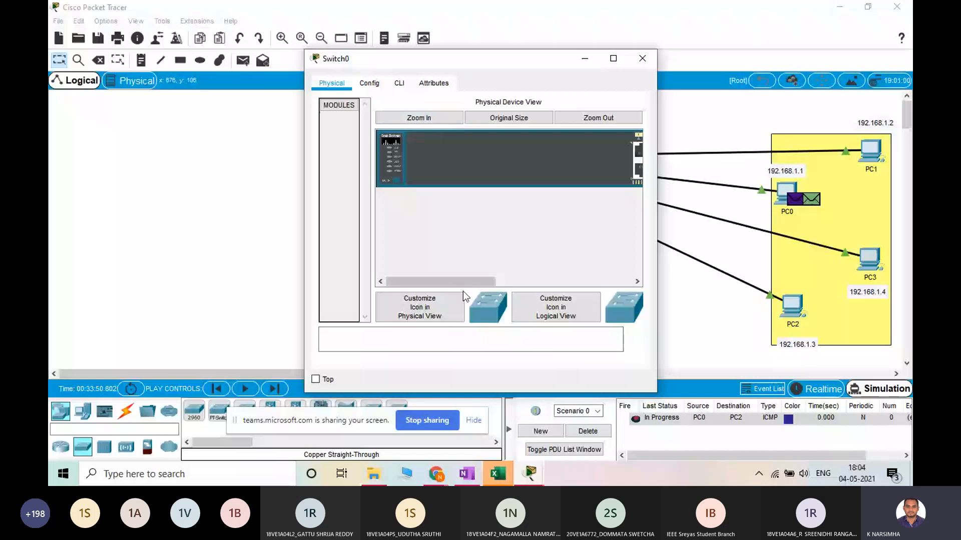
drag(451, 287, 542, 284)
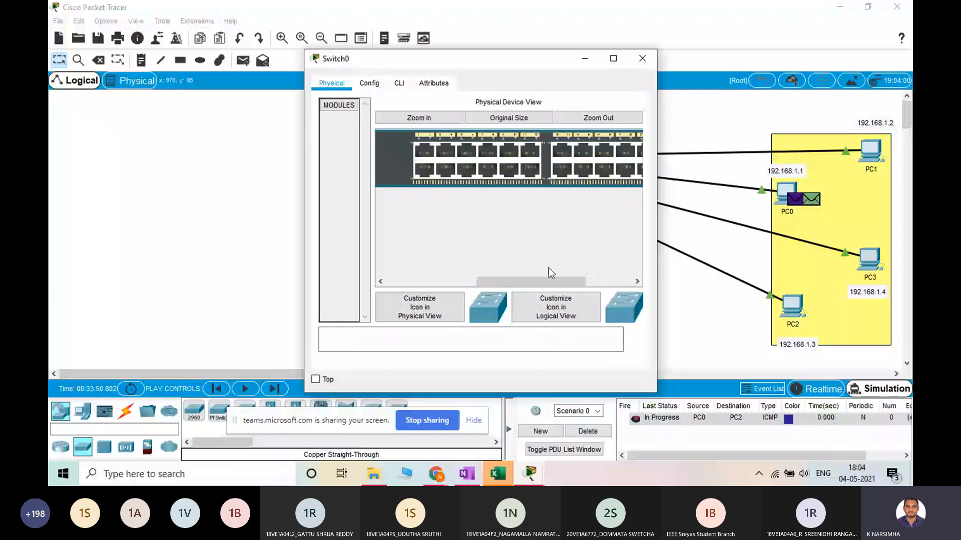
drag(548, 268, 596, 157)
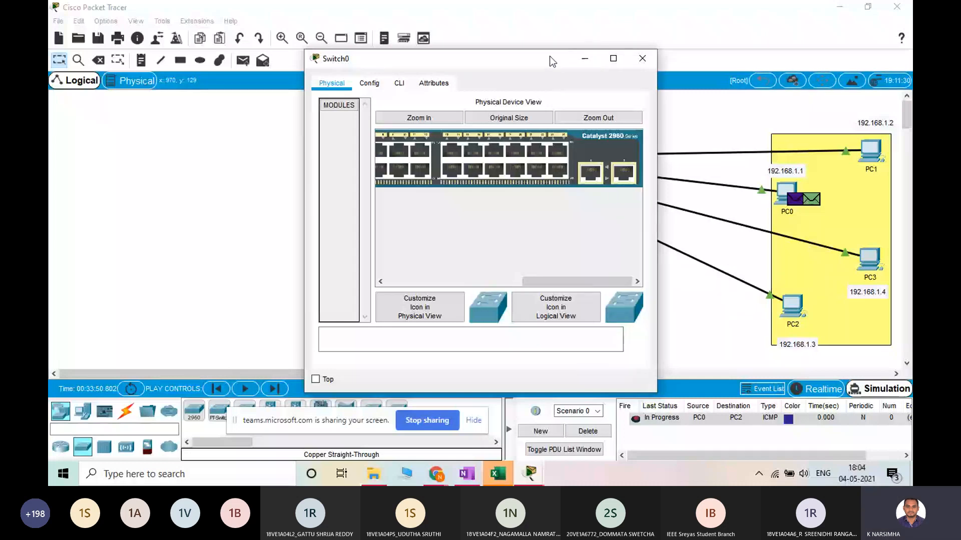
drag(549, 57, 259, 128)
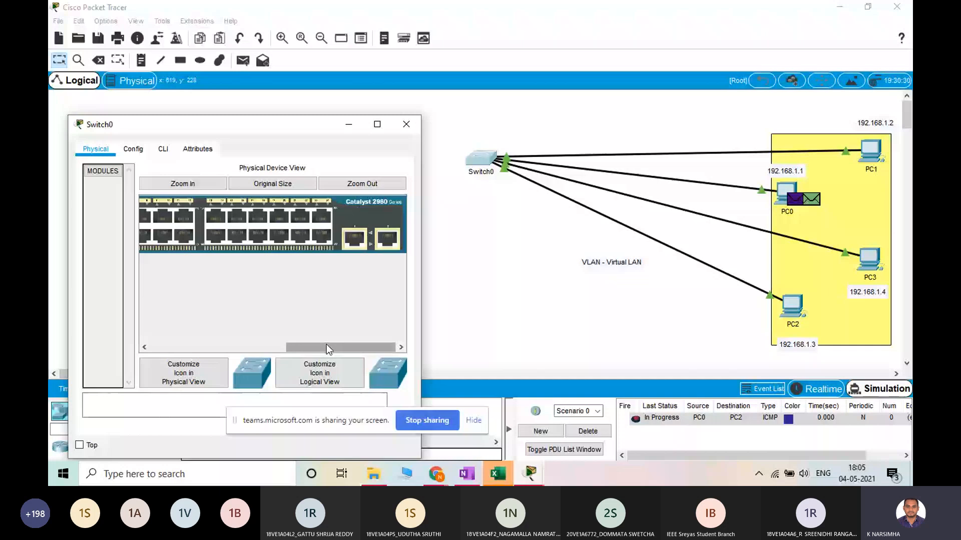
drag(326, 344, 291, 345)
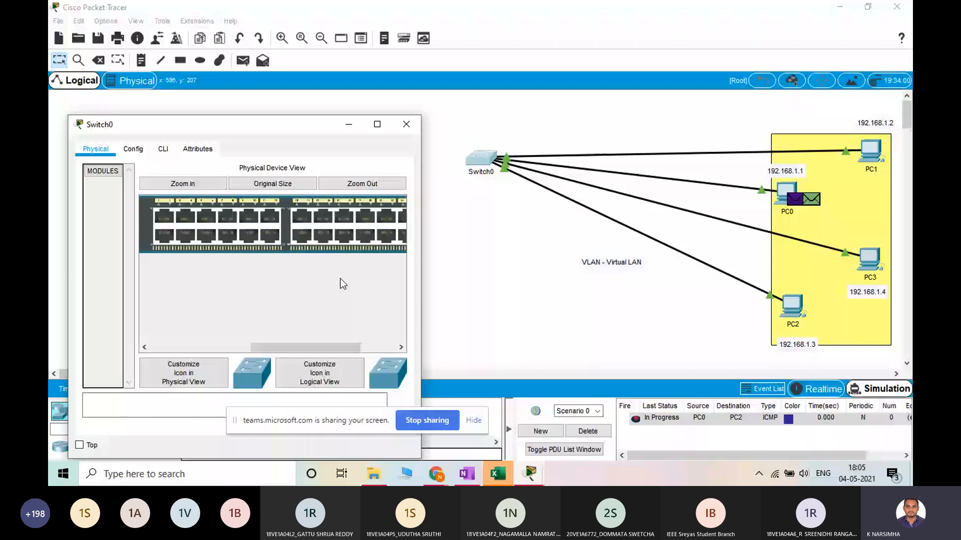
scroll(338, 235, right, 2)
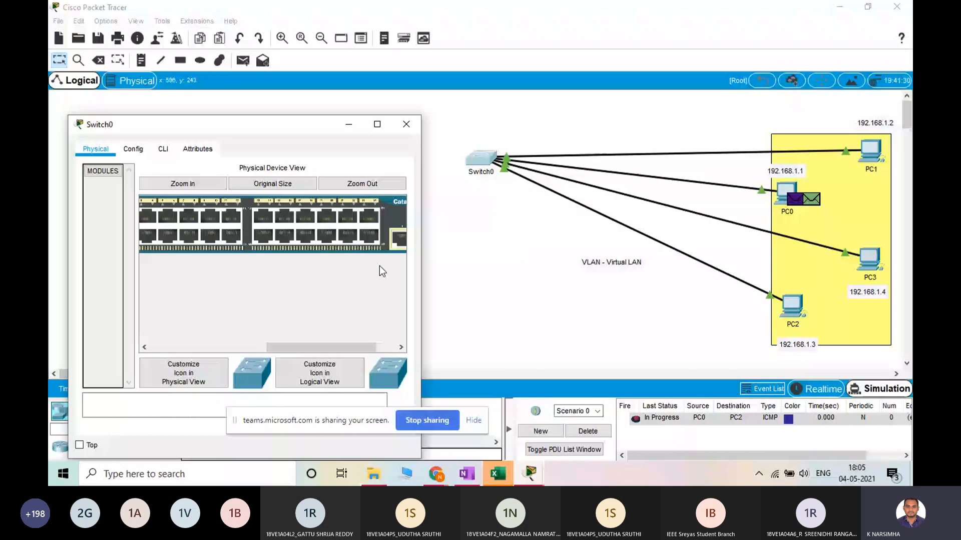
click(378, 124)
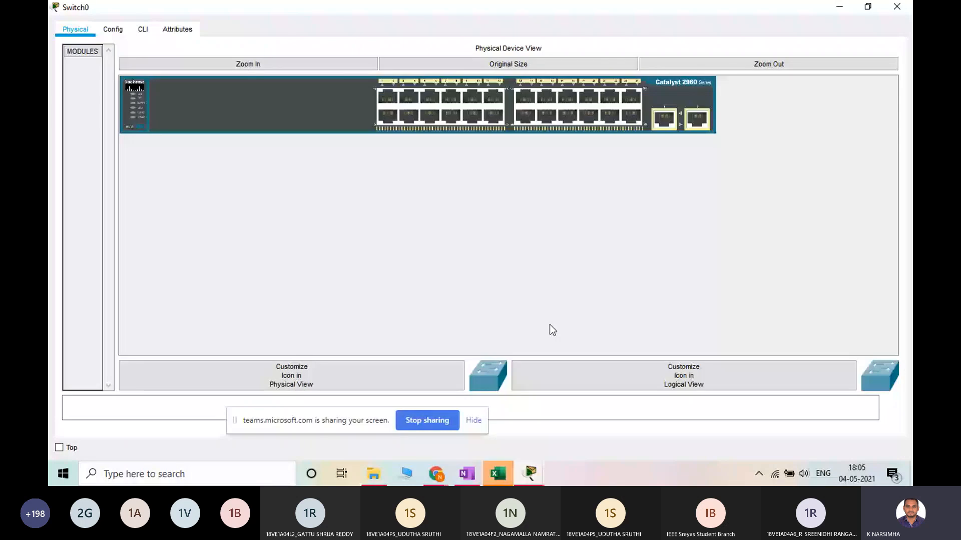
Open Switch0's command line interface and go back to the beginning of its boot log
click(116, 29)
click(144, 30)
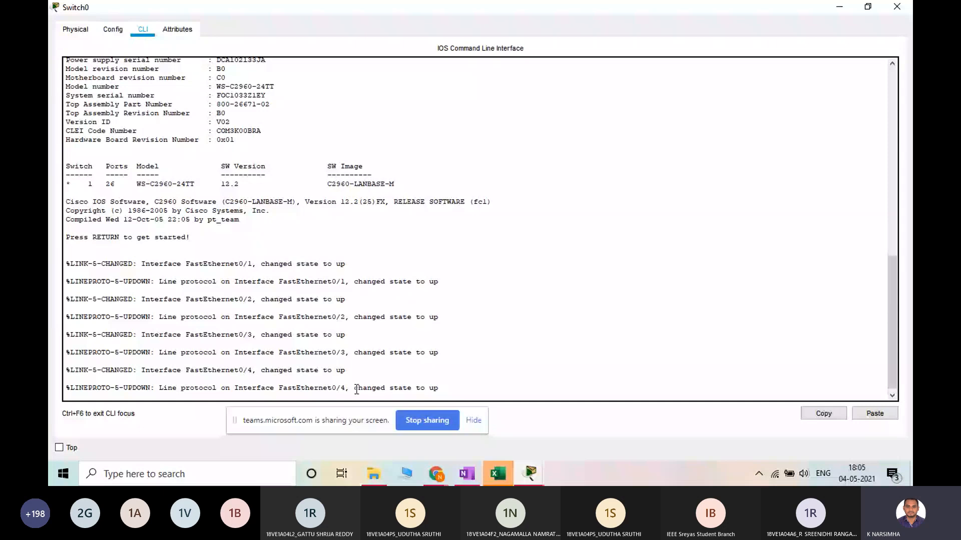
scroll(297, 359, up, 1)
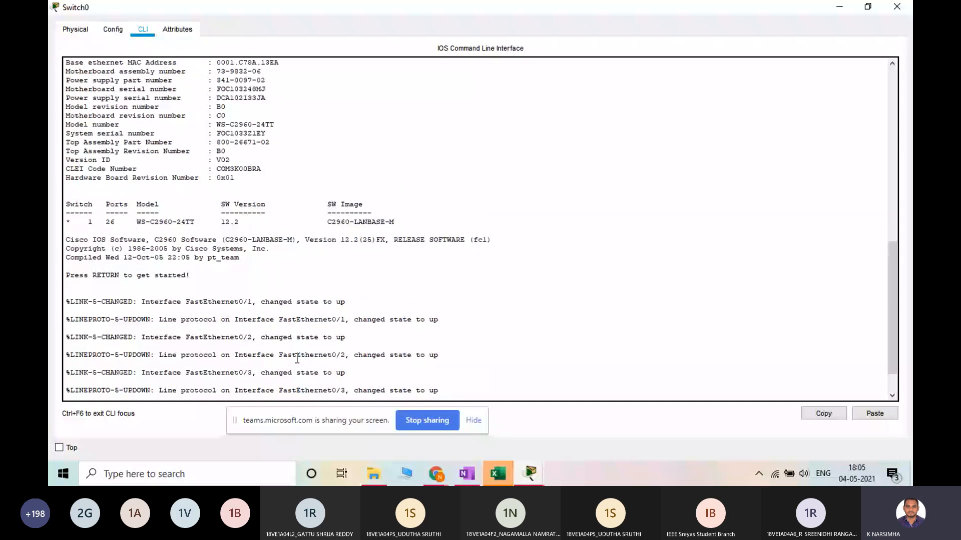
scroll(295, 325, up, 4)
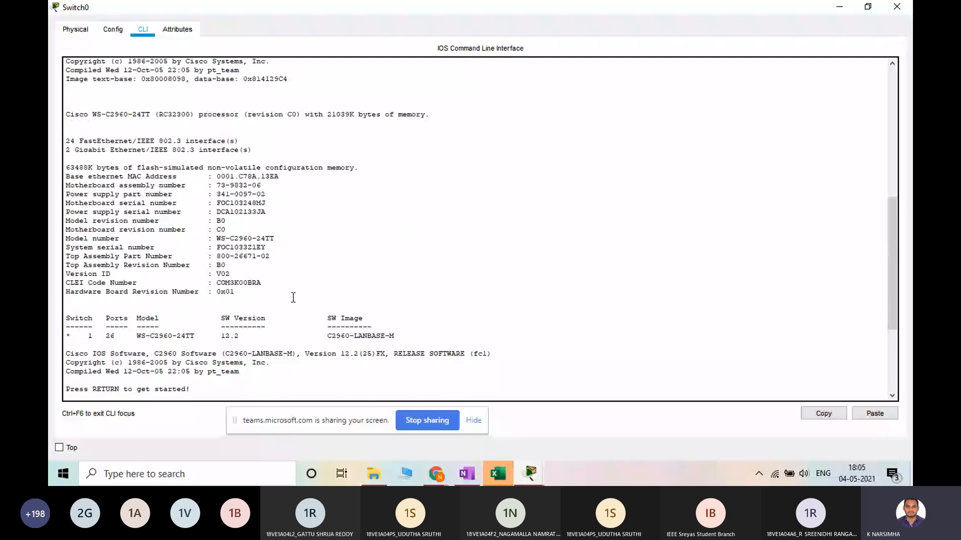
scroll(236, 174, up, 12)
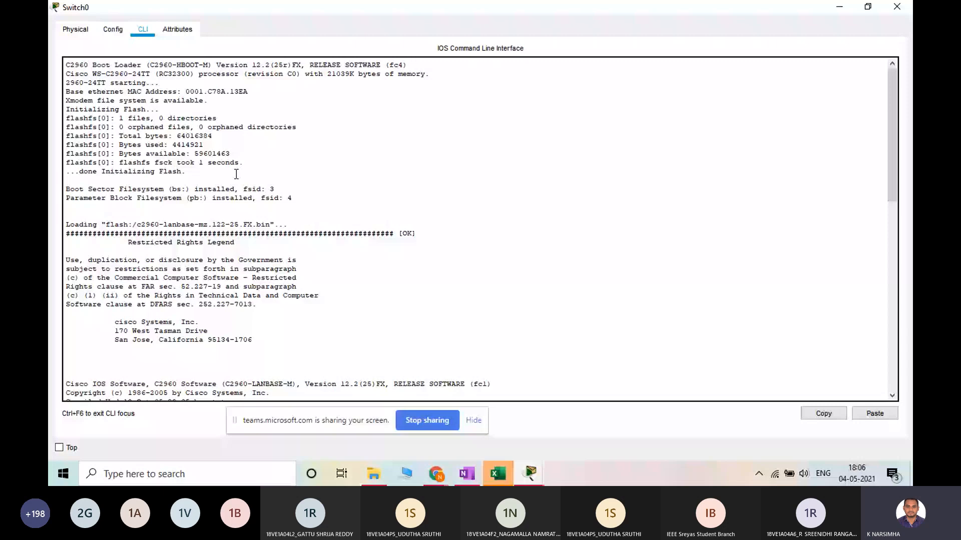
Examine the boot loader line, the IOS software name and the Cisco company address in the boot log, highlighting text in each
drag(70, 65, 119, 65)
click(259, 123)
double_click(99, 385)
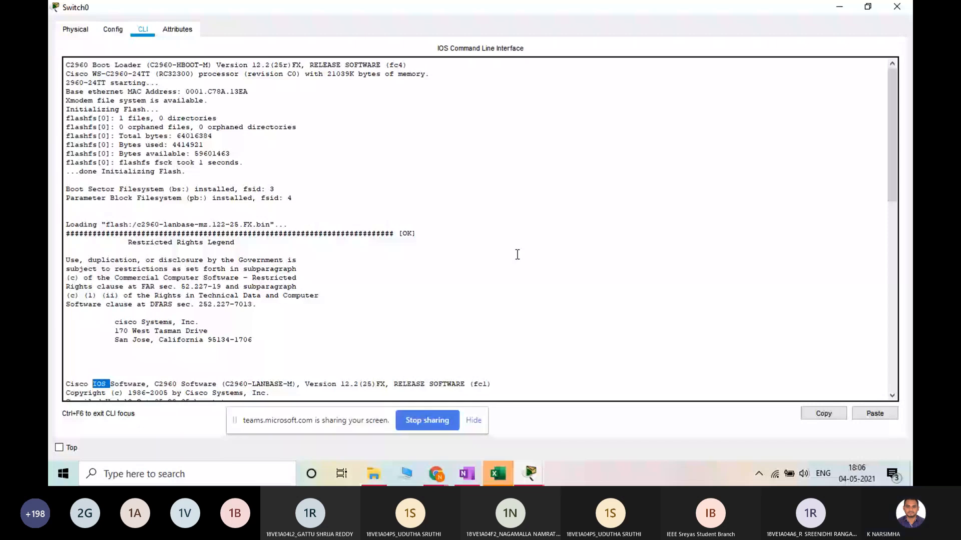
double_click(96, 385)
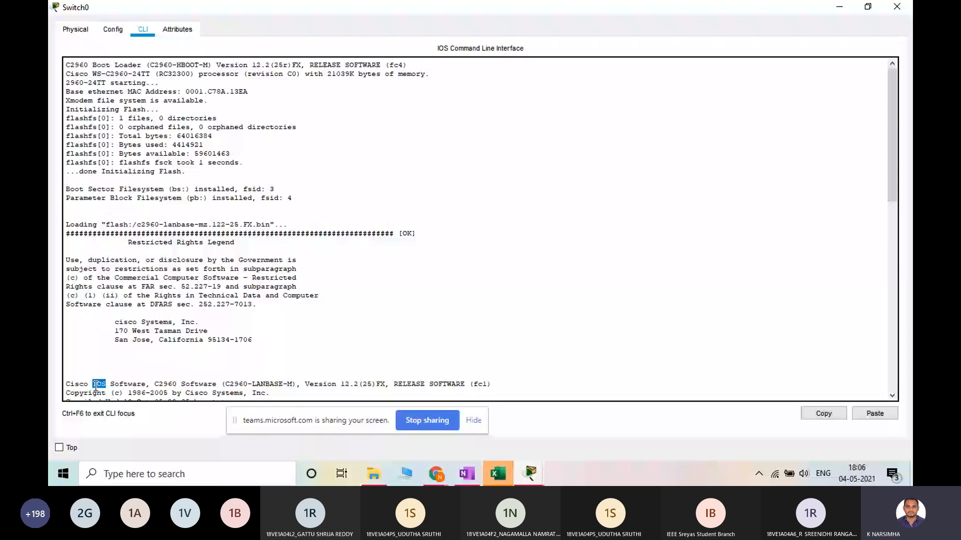
drag(176, 322, 116, 330)
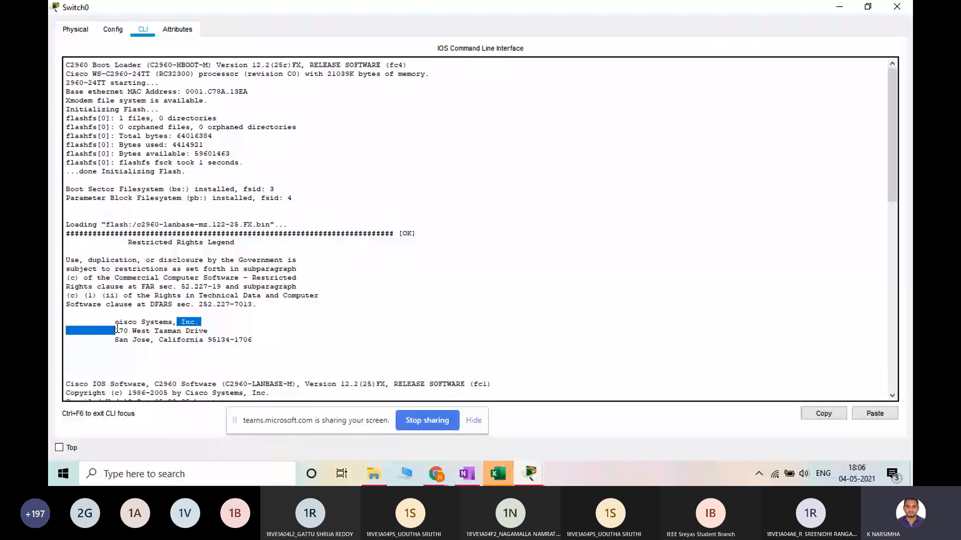
double_click(180, 340)
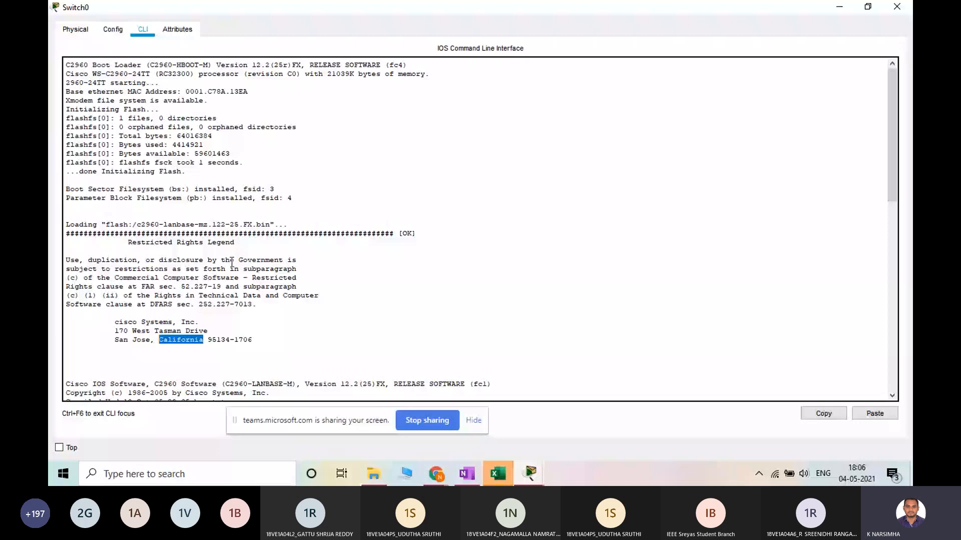
Examine the switch model, processor type and memory size in the boot log's processor line, highlighting the memory figure
scroll(232, 261, down, 10)
click(89, 181)
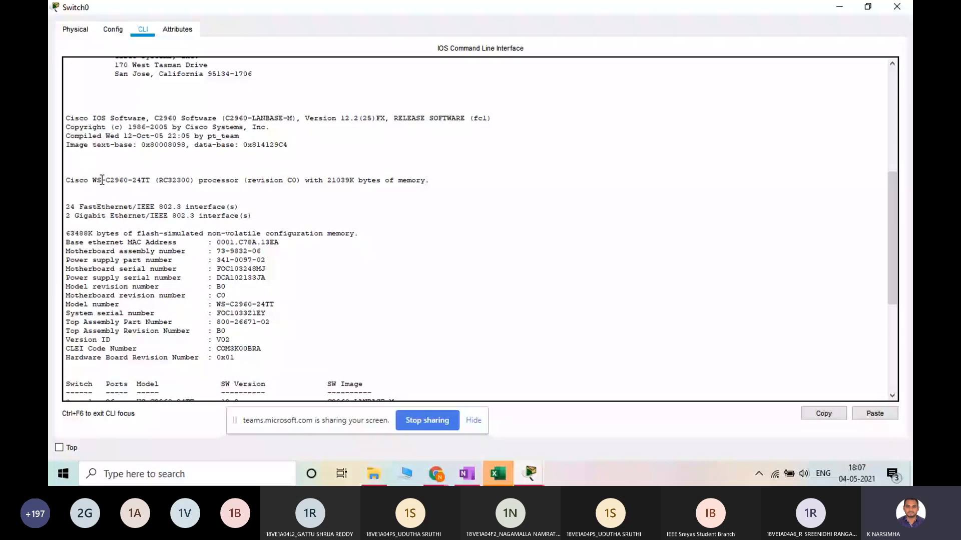
double_click(108, 181)
drag(133, 180, 186, 179)
double_click(187, 180)
double_click(344, 185)
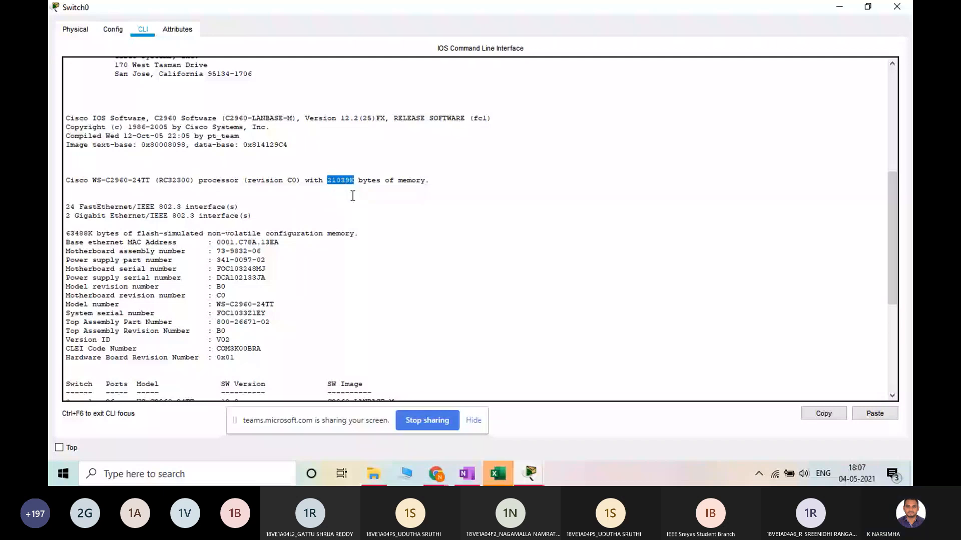
click(353, 196)
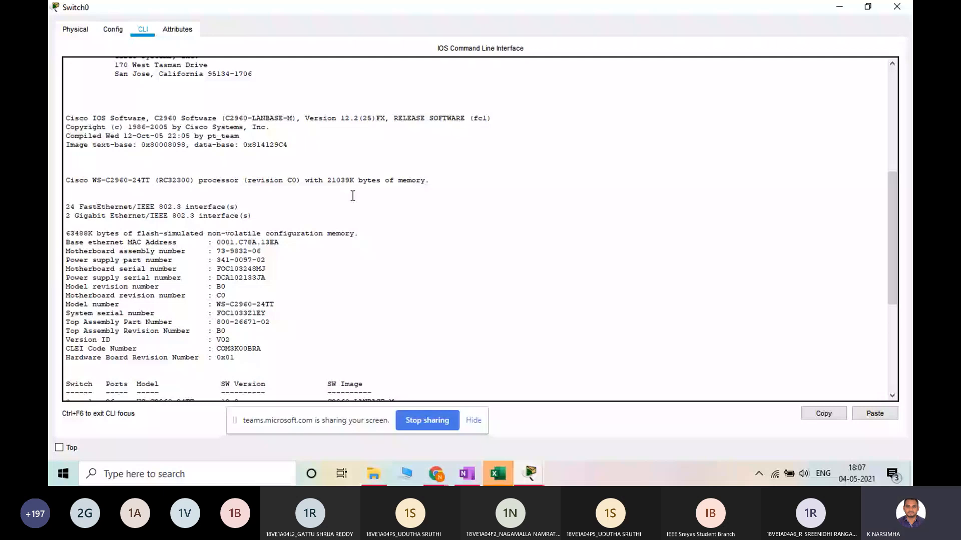
double_click(327, 180)
drag(327, 180, 346, 188)
drag(346, 188, 350, 198)
mouse_move(350, 198)
mouse_down()
mouse_move(372, 180)
mouse_move(353, 181)
mouse_up()
Review the hardware details in the boot log, highlighting part of the top assembly part number, and continue to the interface messages
scroll(370, 341, down, 1)
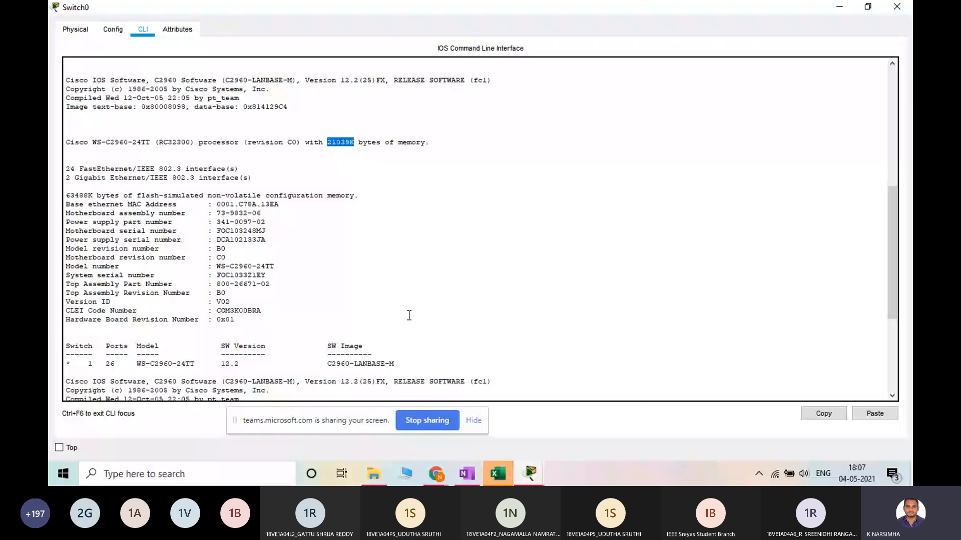
drag(270, 283, 230, 283)
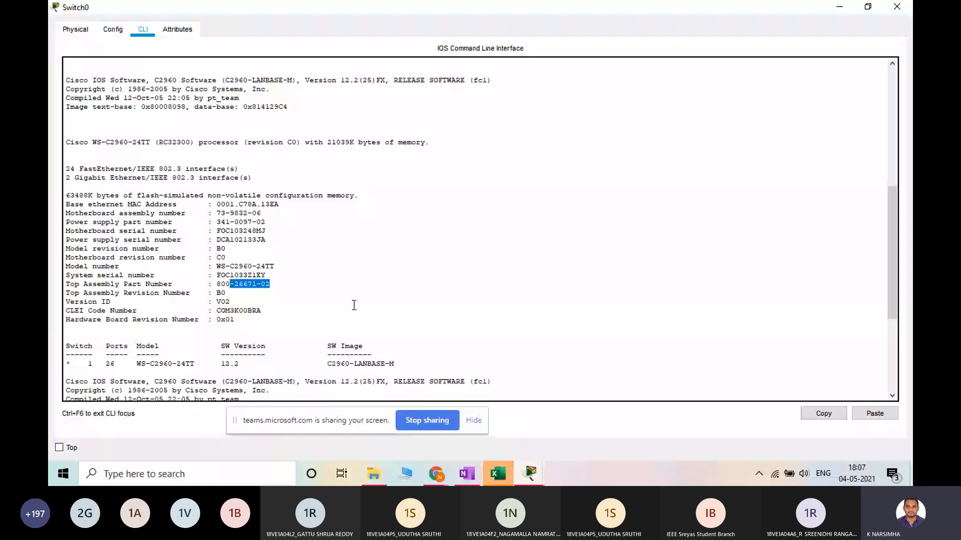
scroll(354, 305, down, 3)
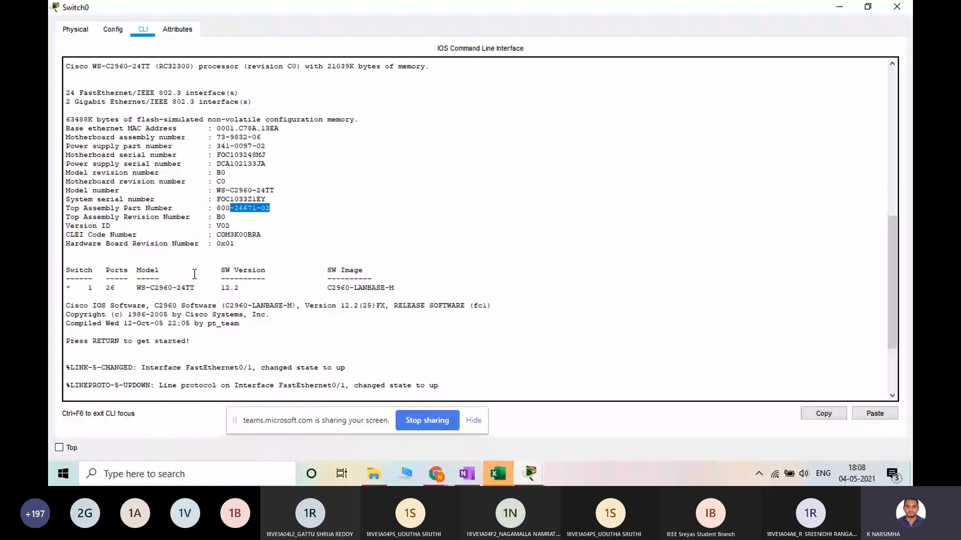
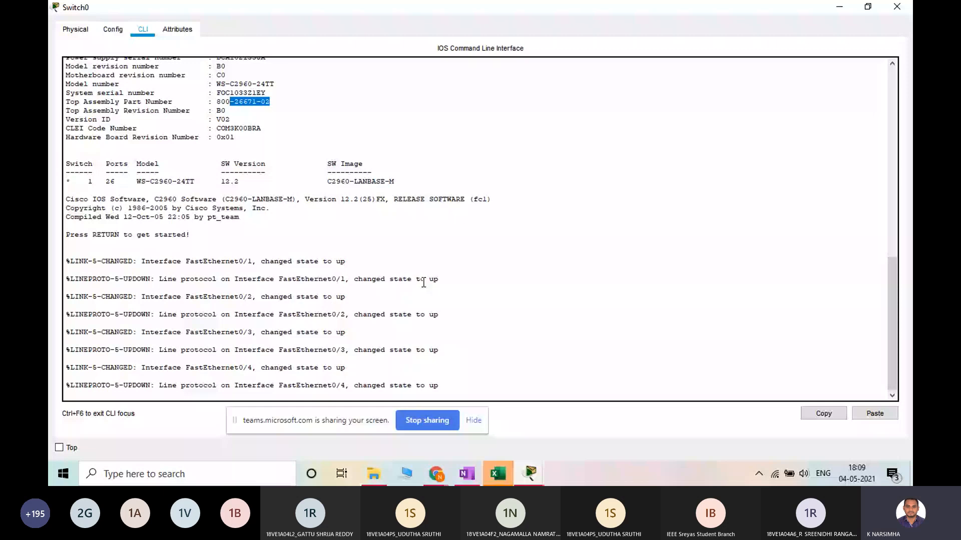
Start the console session on Switch0 and list the available user-mode commands with ?
click(477, 392)
key(Return)
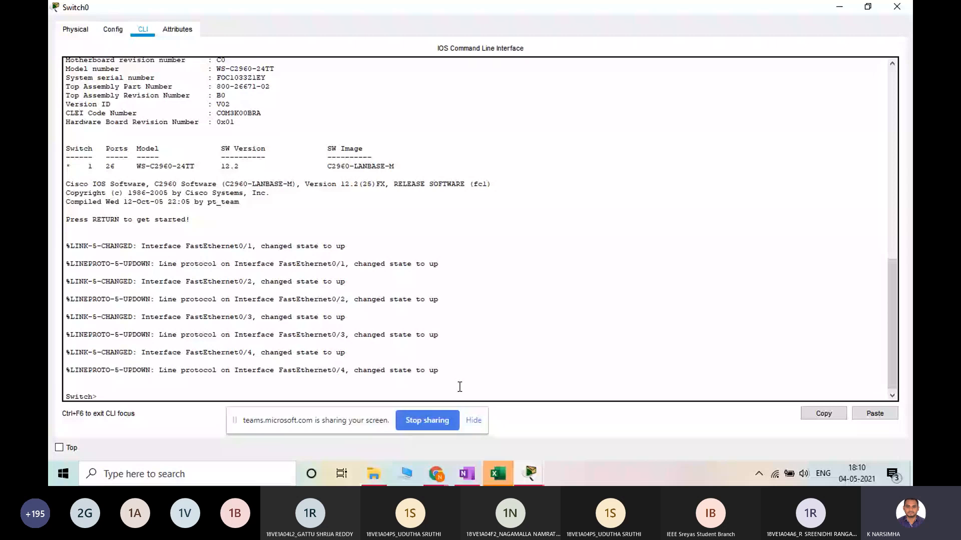
text(?)
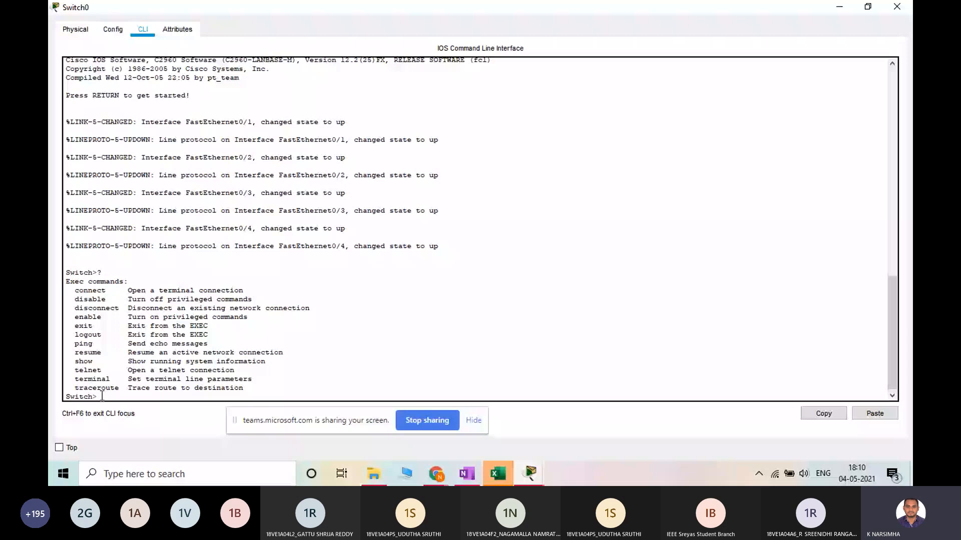
triple_click(118, 396)
text(usermode)
key(BackSpace)
key(BackSpace)
key(BackSpace)
key(BackSpace)
key(BackSpace)
key(BackSpace)
key(BackSpace)
key(BackSpace)
Enter privileged mode with the enable command, highlighting the connect and enable entries of the user-mode command list
text(en)
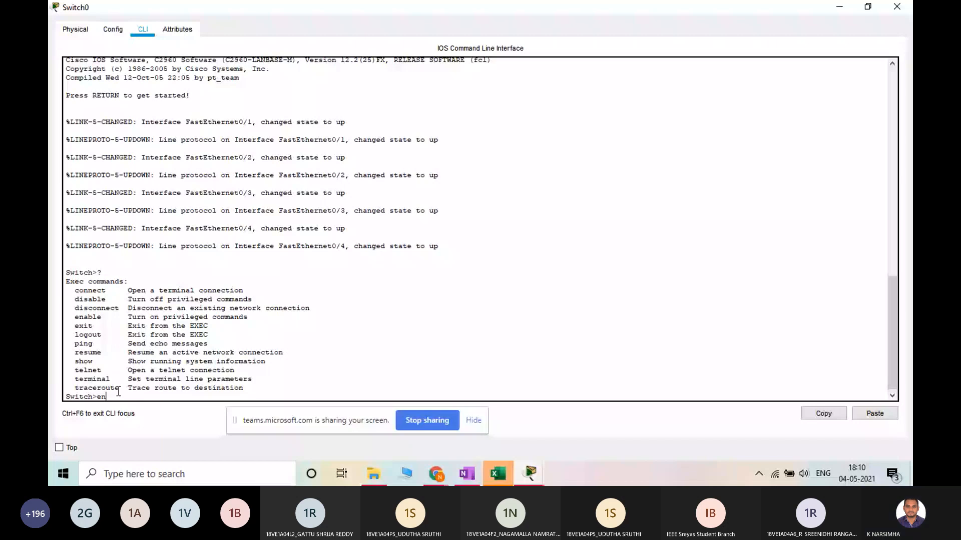
text(able)
drag(84, 291, 104, 294)
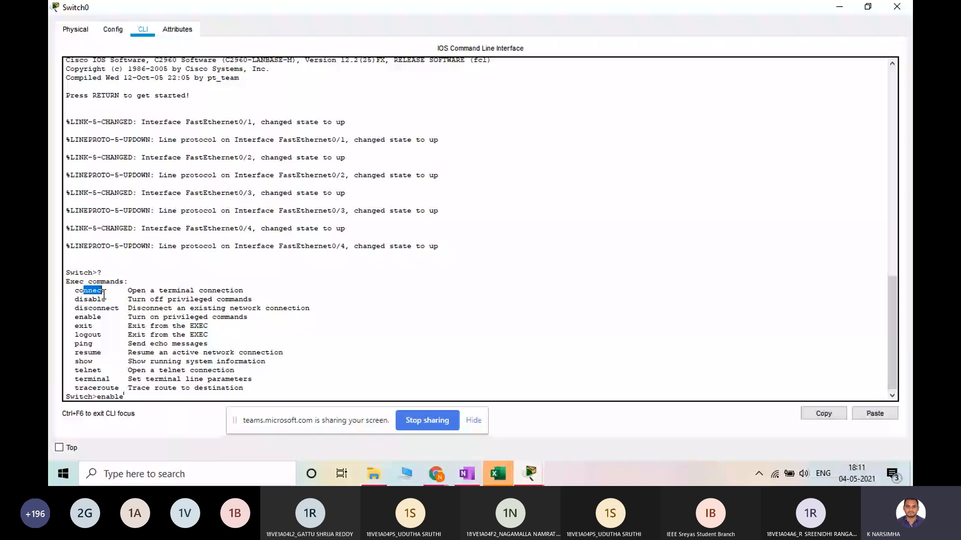
double_click(100, 318)
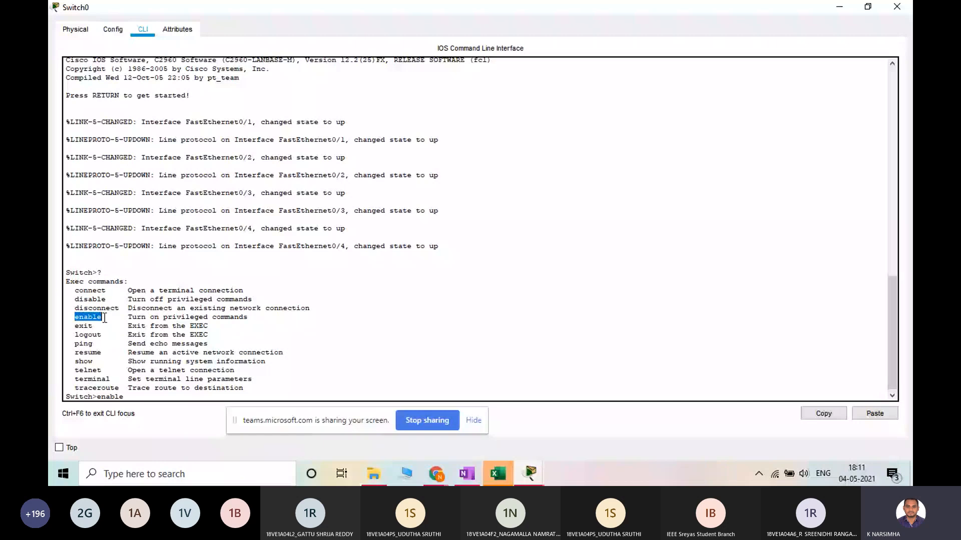
click(138, 398)
key(Return)
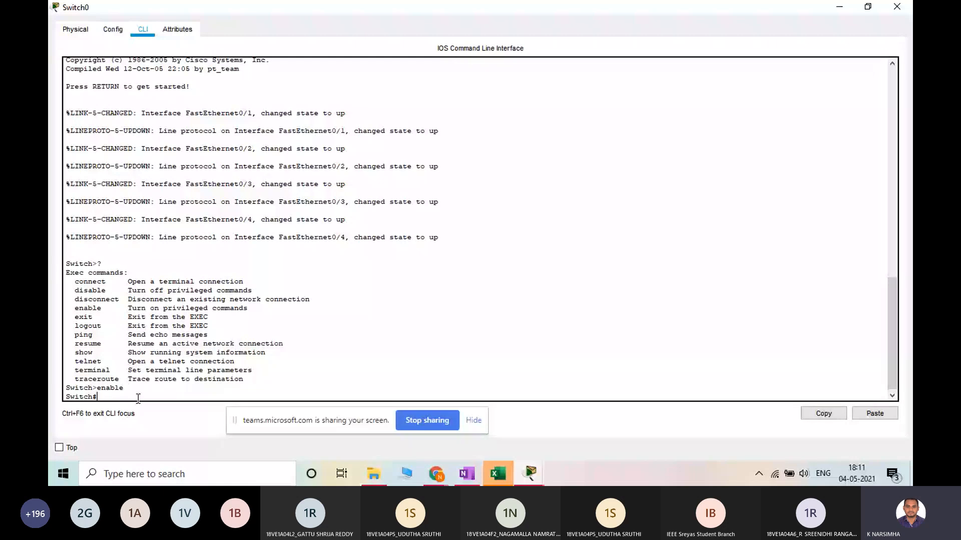
drag(98, 389, 55, 399)
text(Previllege)
text(mode)
key(BackSpace)
key(BackSpace)
key(BackSpace)
key(BackSpace)
key(BackSpace)
key(BackSpace)
key(BackSpace)
key(BackSpace)
key(BackSpace)
key(BackSpace)
key(BackSpace)
key(BackSpace)
key(BackSpace)
key(BackSpace)
key(BackSpace)
List all privileged-mode commands with ? and compare them with the user-mode commands, highlighting each list in turn
text(?)
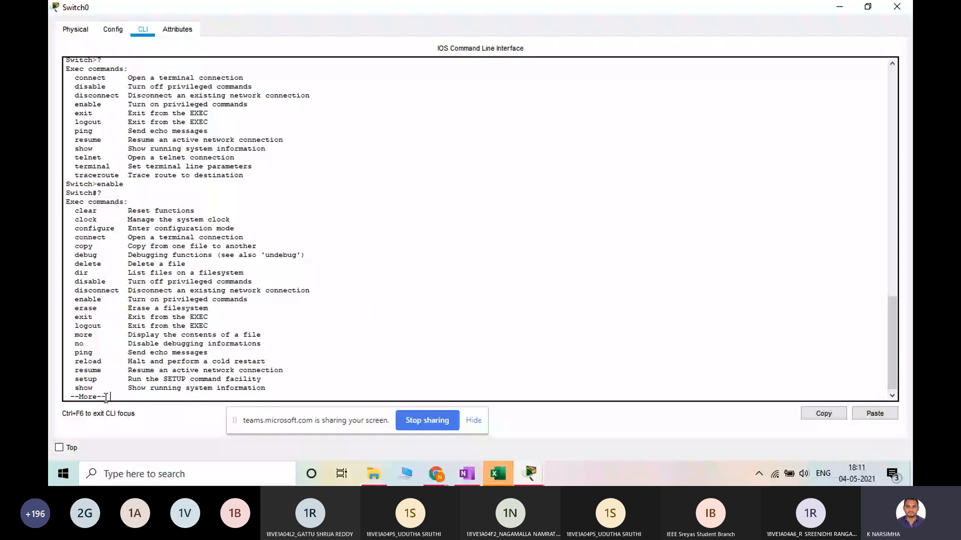
key(ctrl+c)
scroll(105, 398, up, 1)
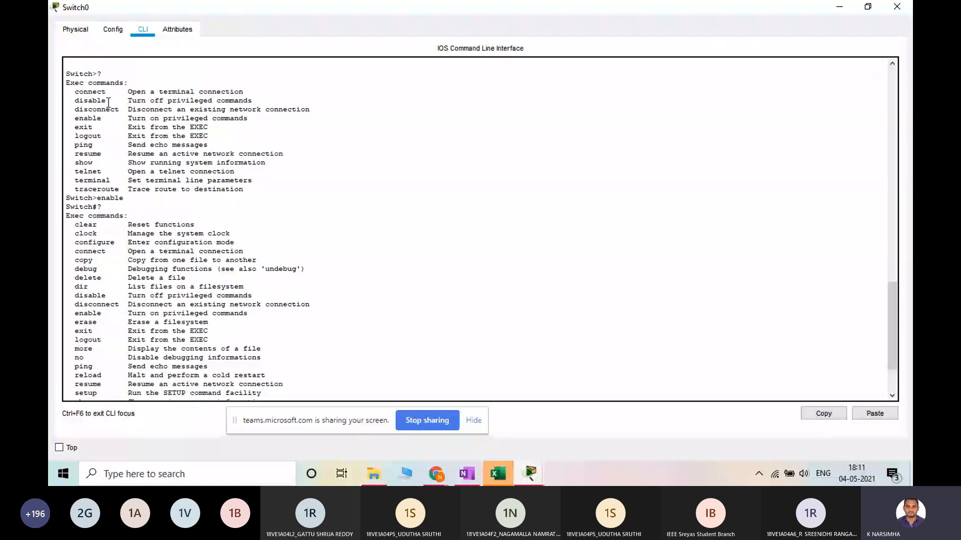
drag(75, 92, 115, 189)
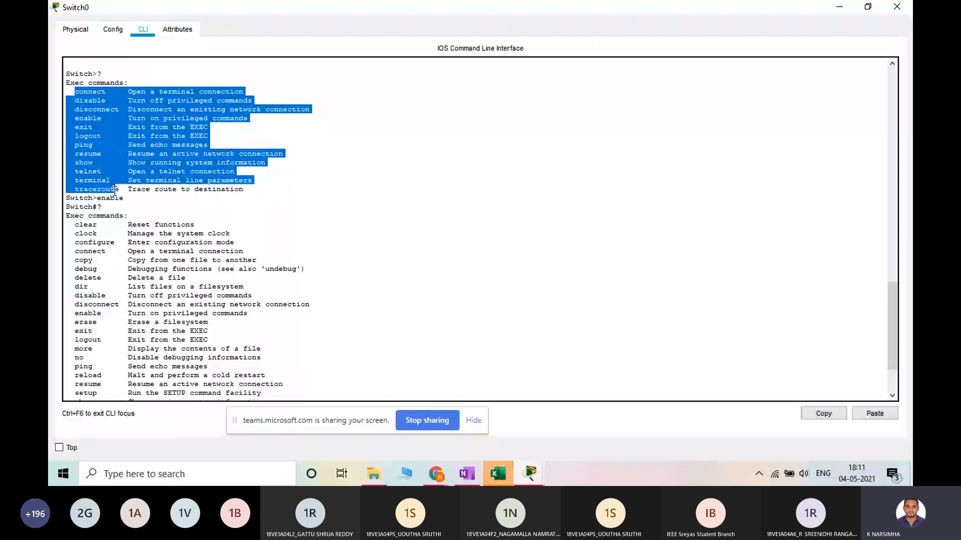
drag(115, 189, 244, 190)
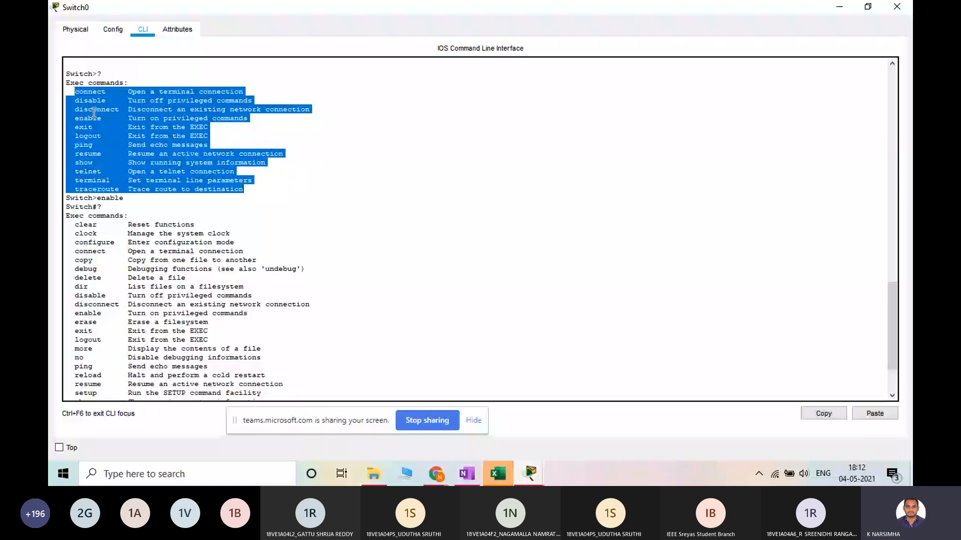
scroll(94, 113, down, 3)
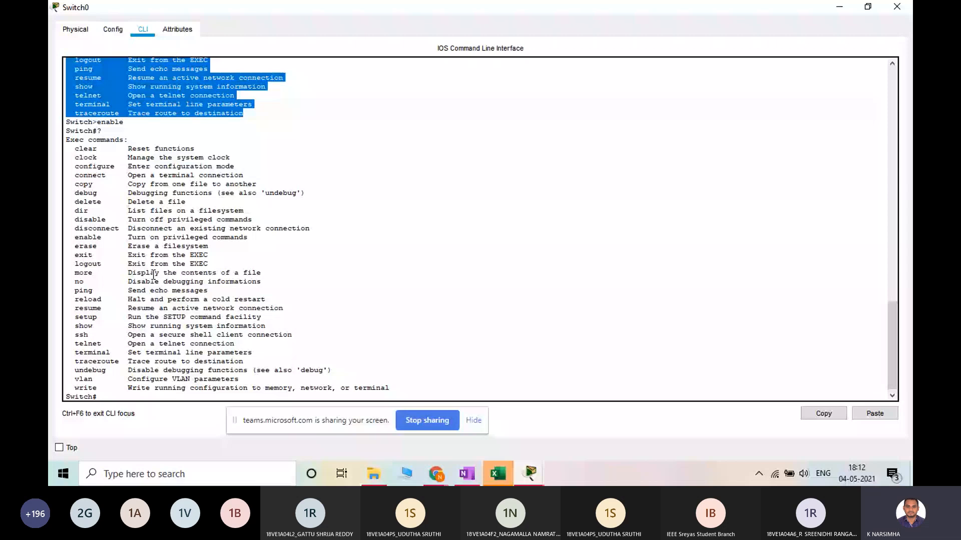
drag(75, 148, 148, 386)
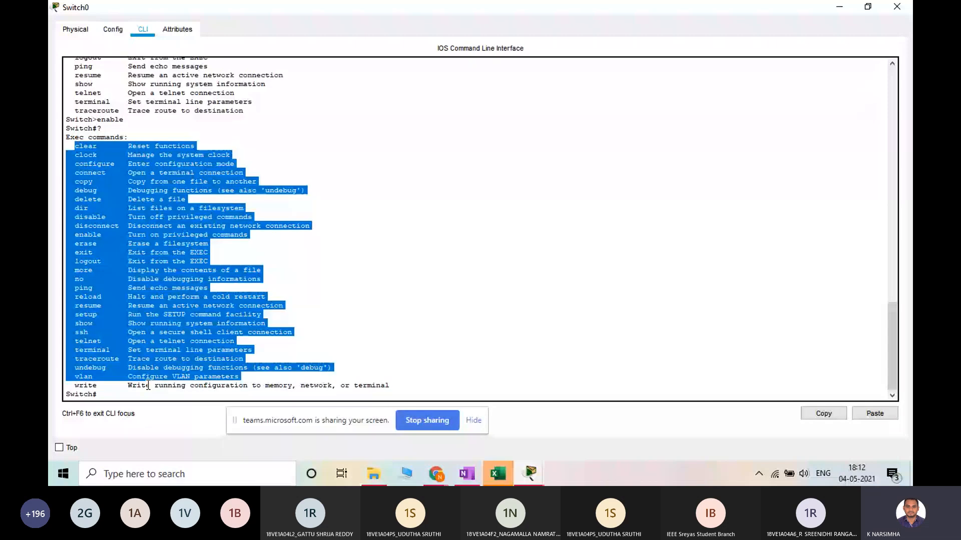
drag(148, 385, 390, 386)
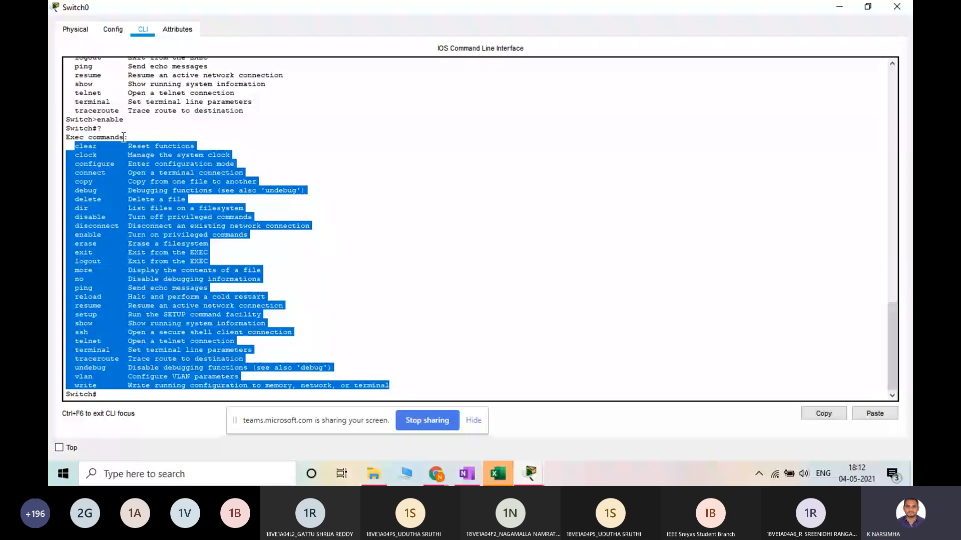
Highlight the configure entry and its description in the privileged-mode command list, and return to the prompt
click(120, 176)
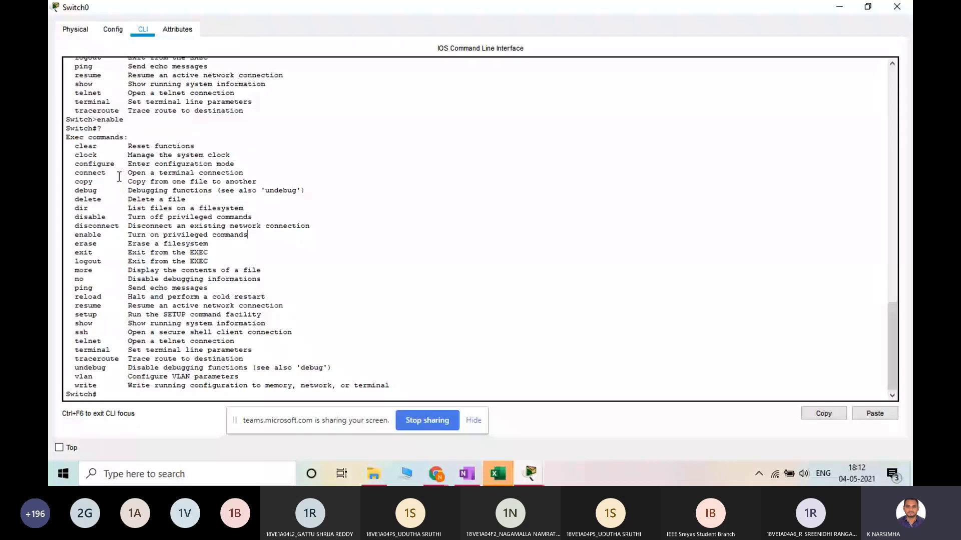
drag(70, 163, 256, 165)
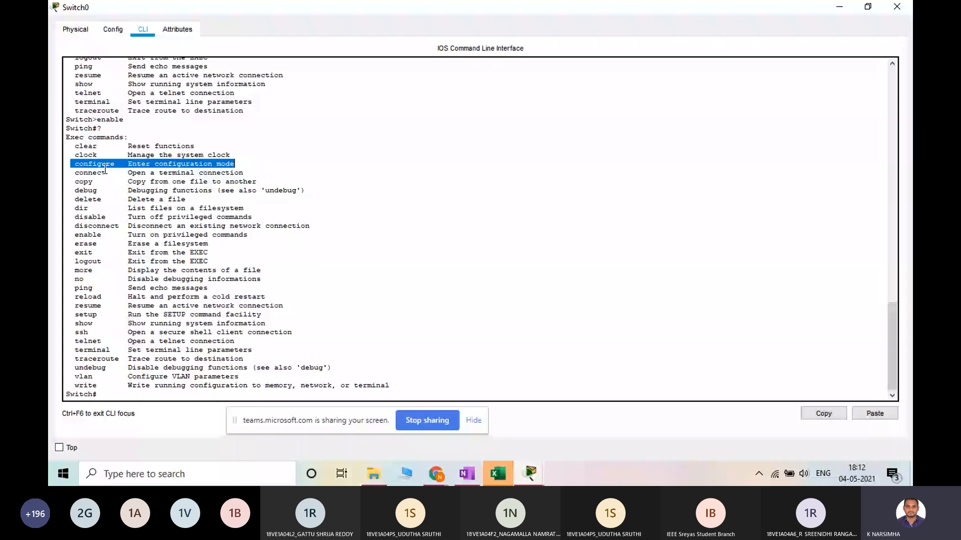
drag(75, 163, 240, 165)
click(162, 400)
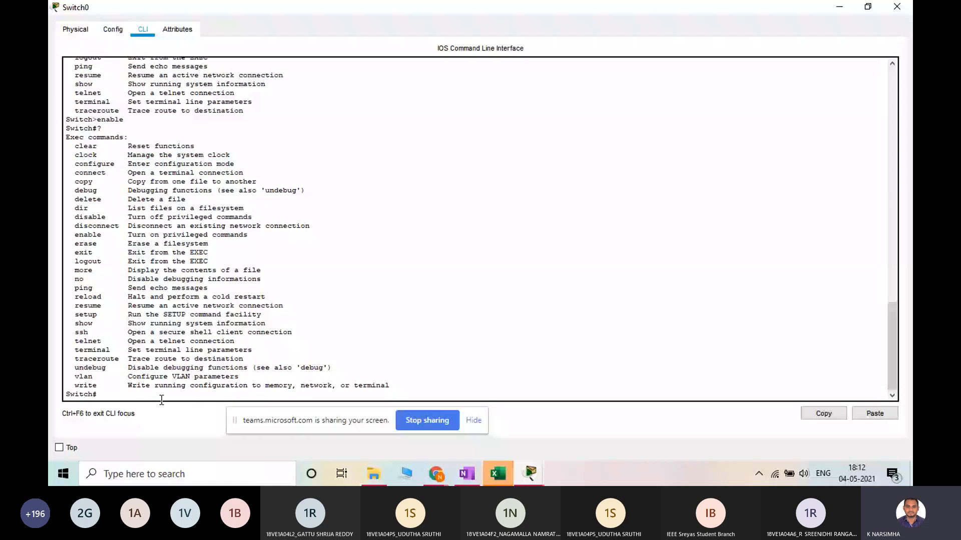
Enter global configuration mode with configure terminal, auto-completing both words from conf and t
text(con)
drag(79, 173, 88, 173)
click(94, 164)
text(f)
key(Tab)
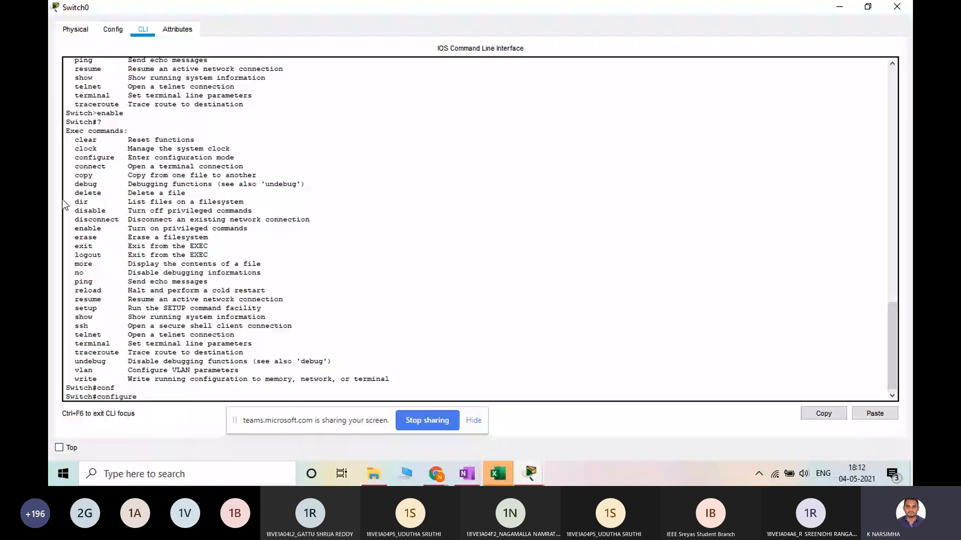
double_click(107, 387)
text(t)
key(Tab)
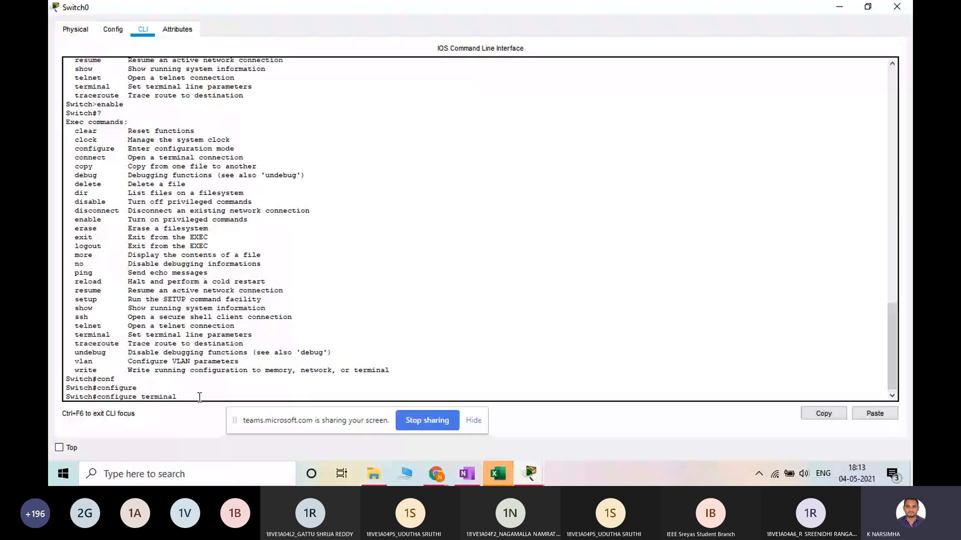
key(Return)
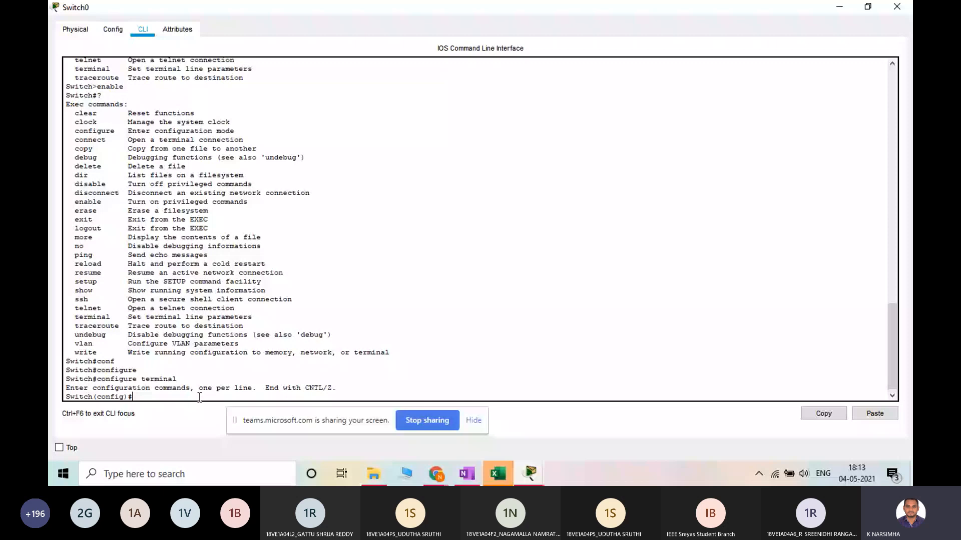
Highlight the config part of the prompt, list all global configuration commands with ?, and highlight the whole list
double_click(124, 398)
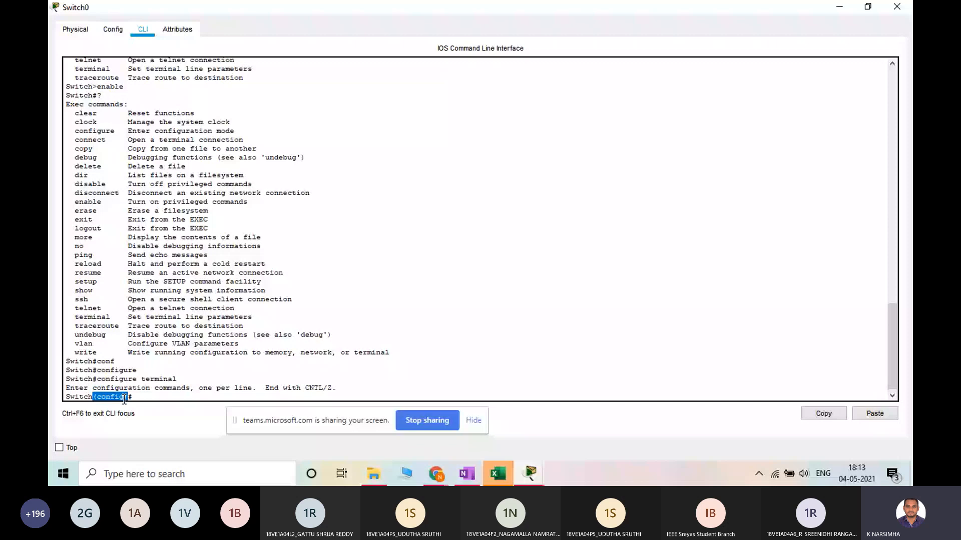
click(128, 398)
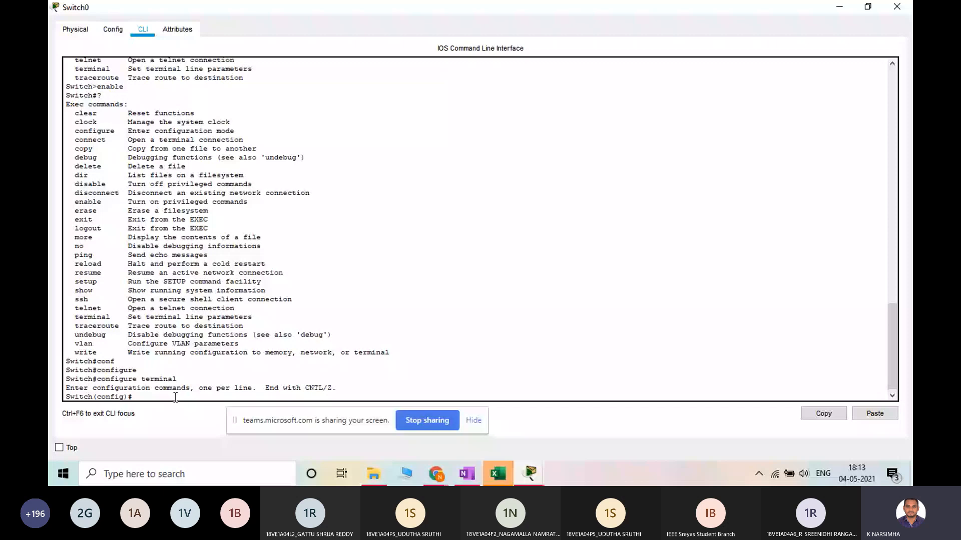
text(?)
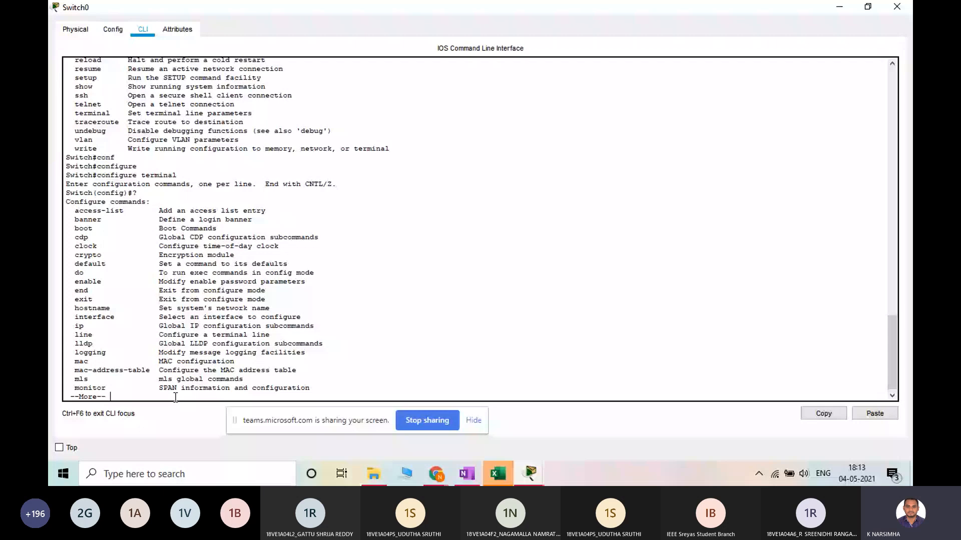
key(space)
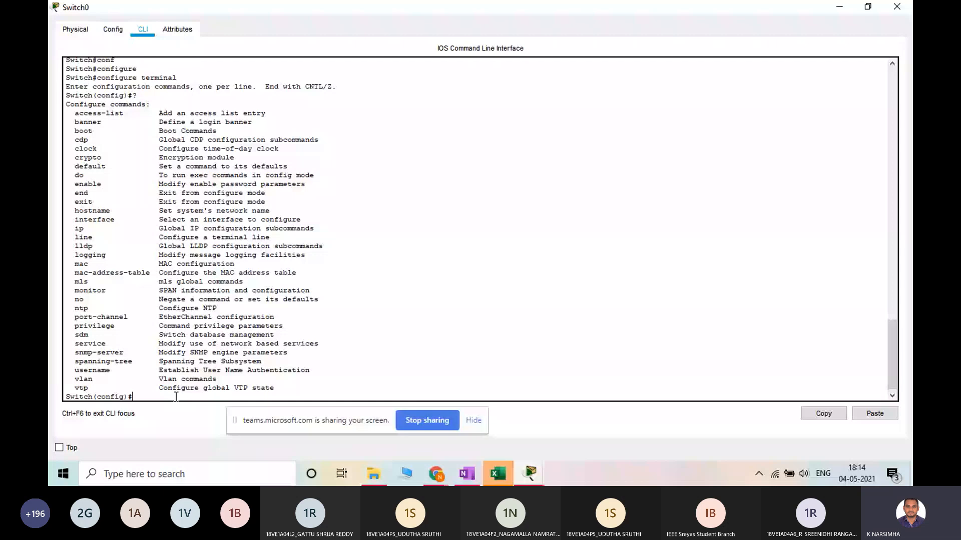
drag(66, 112, 309, 386)
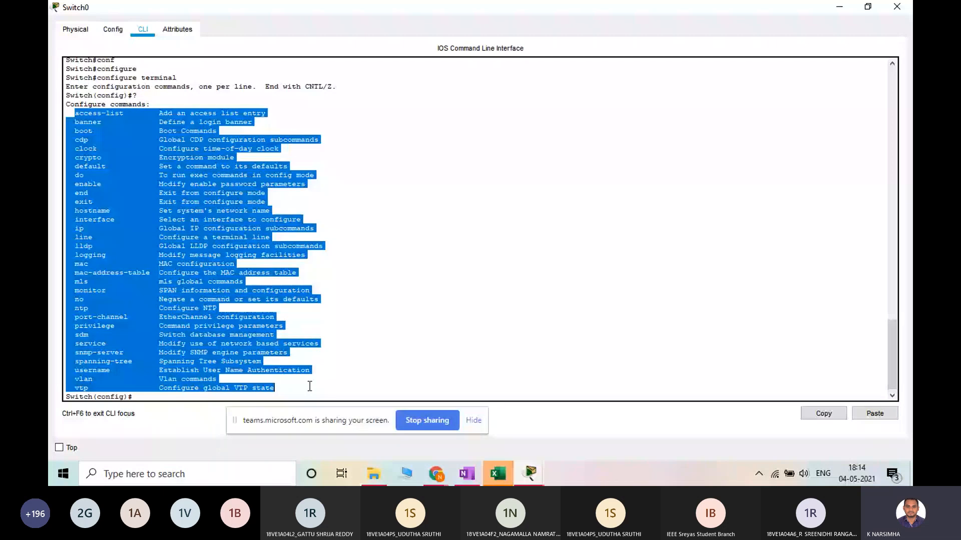
click(309, 386)
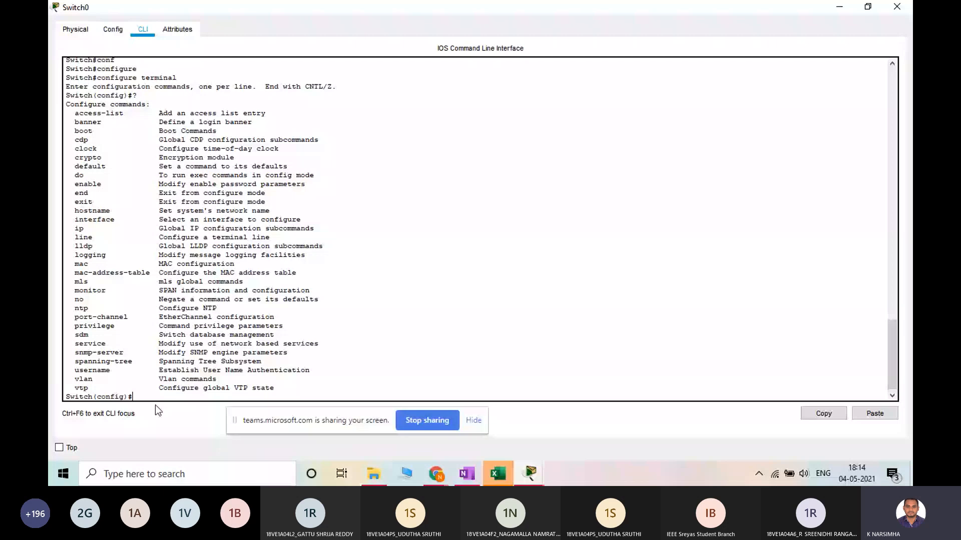
Set the switch's hostname to IEEESREYAS_SWITCH, highlighting the description of the hostname command
double_click(67, 95)
click(141, 398)
text(host)
drag(270, 211, 160, 214)
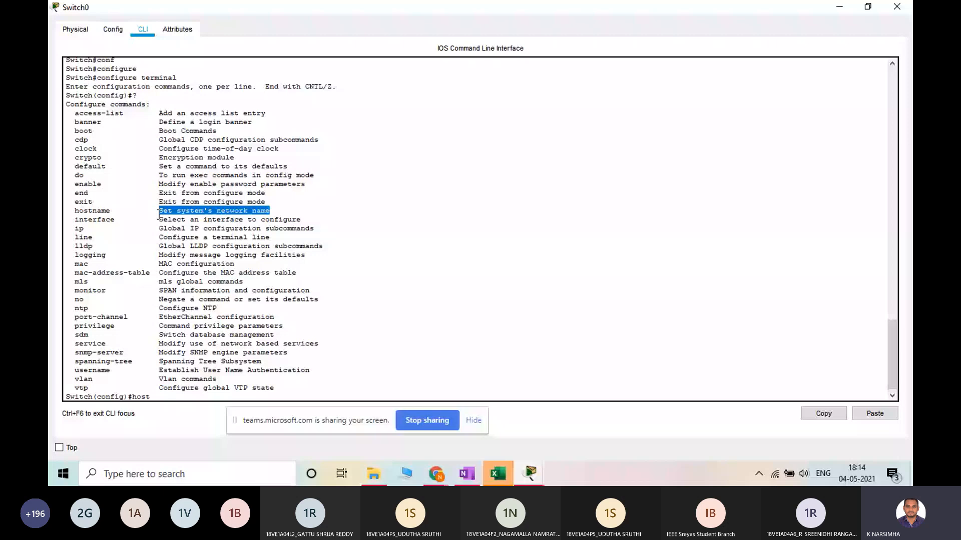
key(Tab)
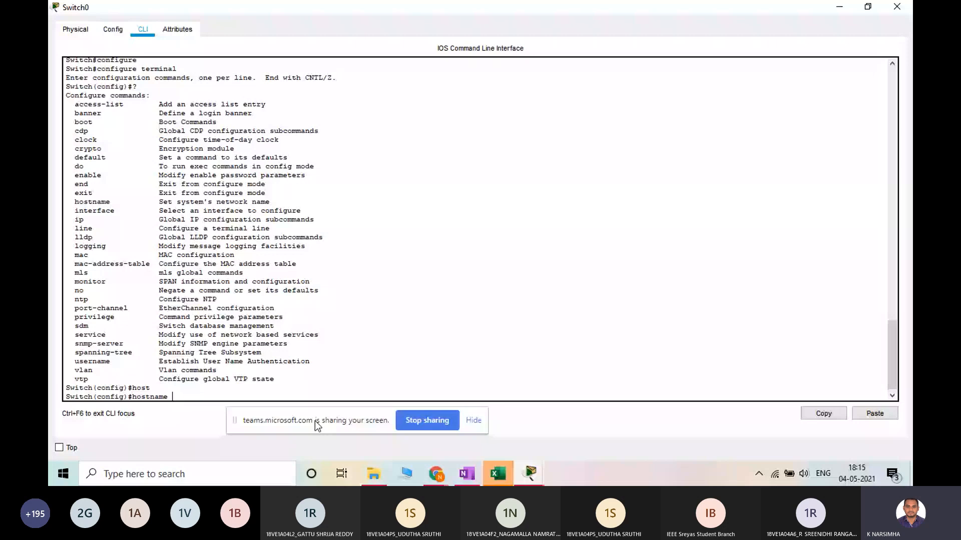
text(IEEESREYAS_SWITCH)
key(Return)
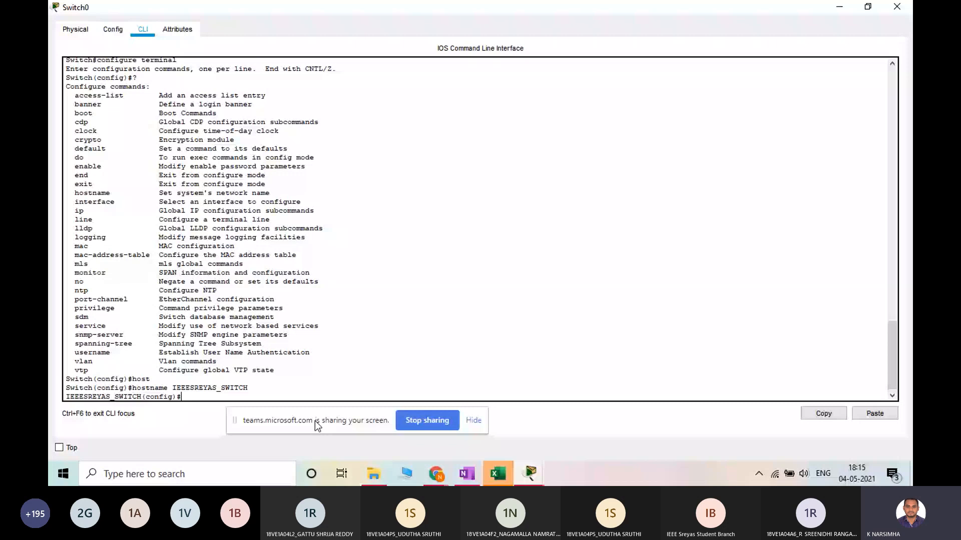
List all configuration commands again and examine Switch0's links to the four PCs in the logical workspace before returning to the command line
text(?)
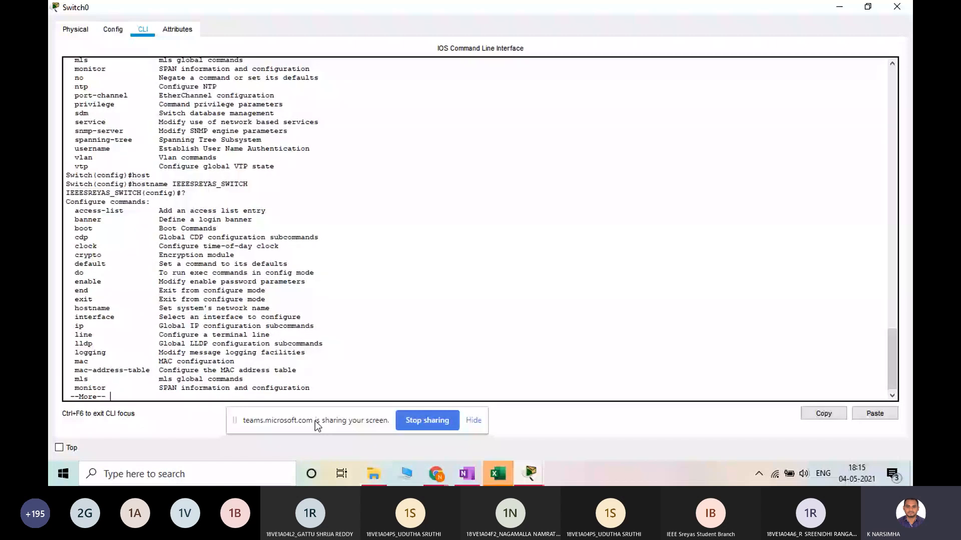
key(space)
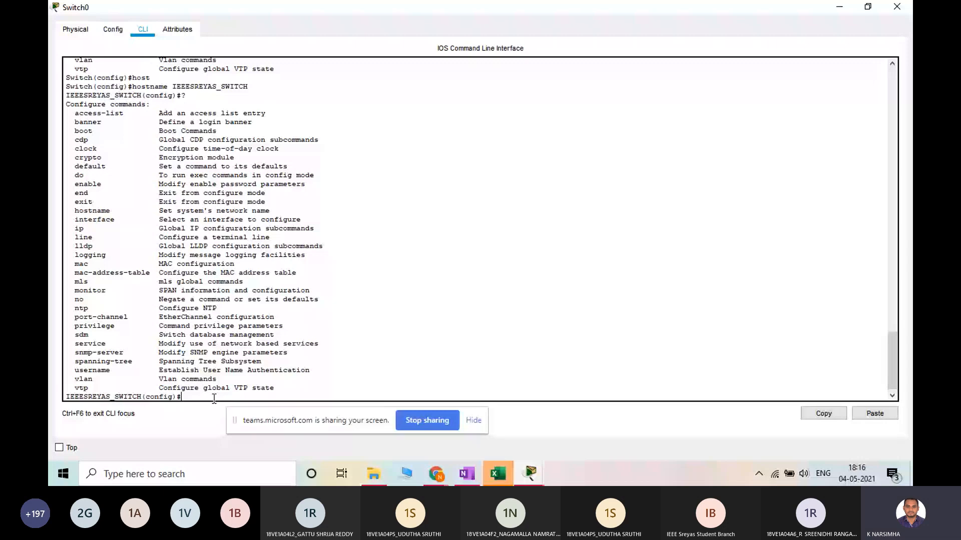
key(alt+Tab)
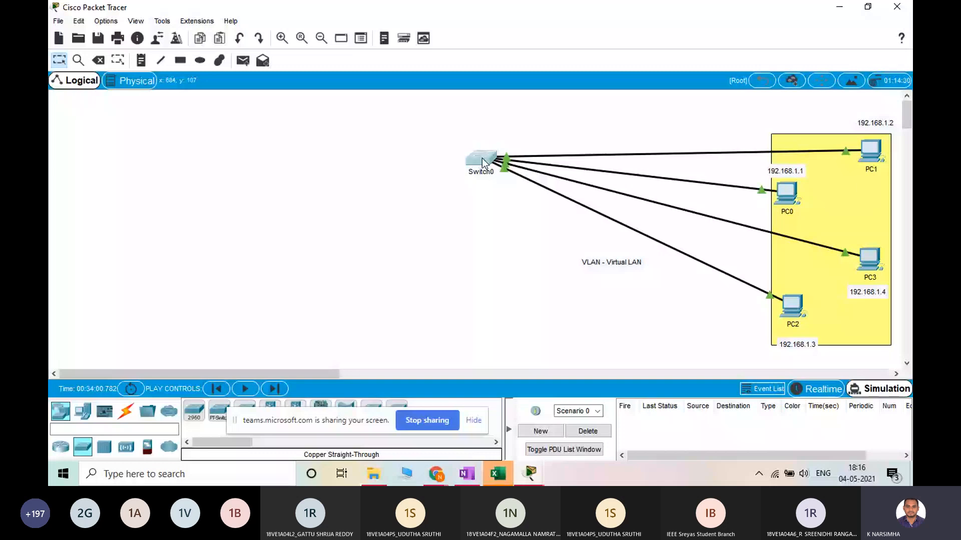
mouse_move(484, 163)
mouse_move(792, 194)
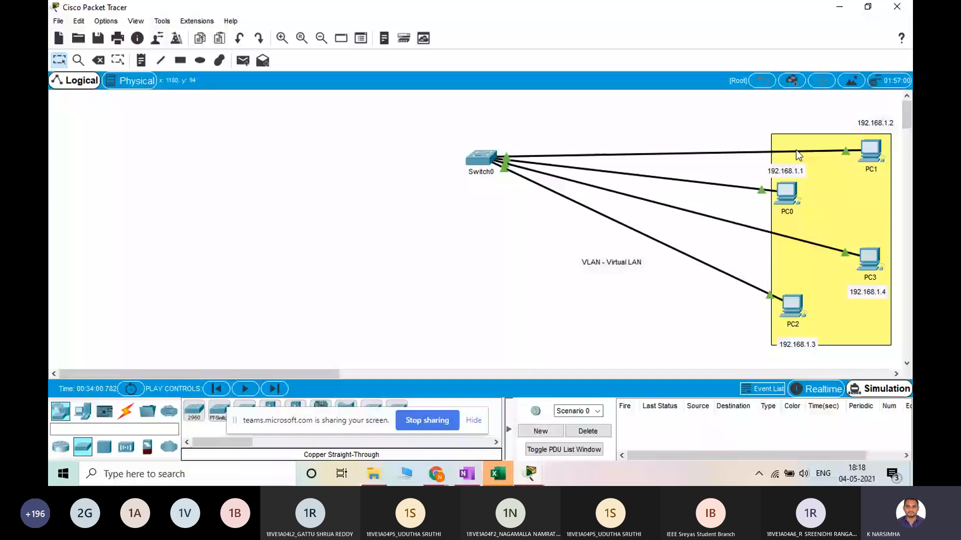
mouse_move(790, 192)
click(540, 483)
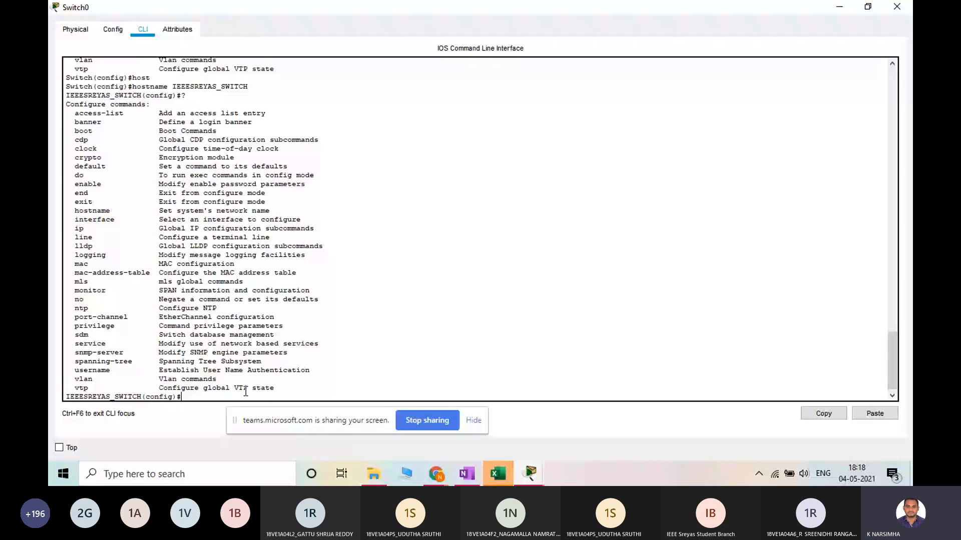
Highlight the interface entry in the configuration command list and list the options of the interface command with ?
drag(123, 220, 91, 221)
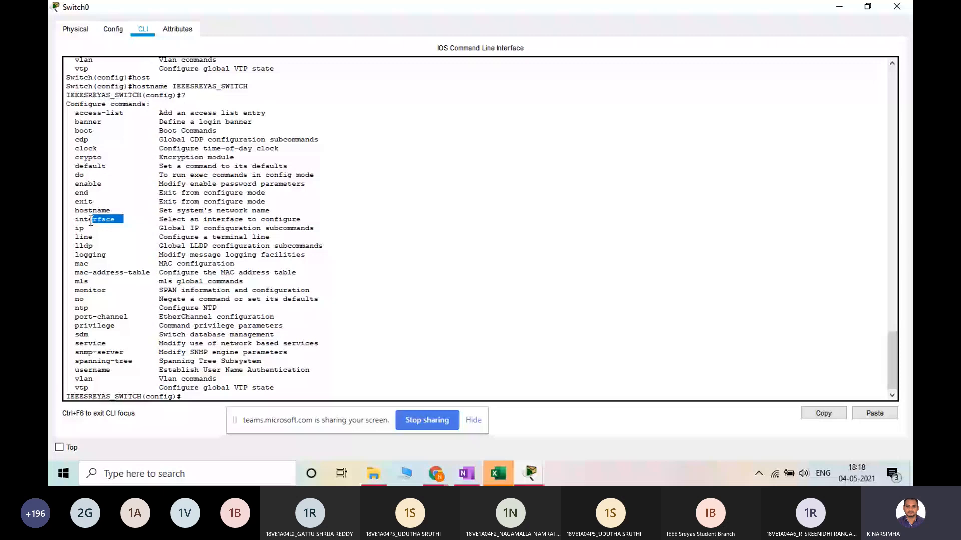
drag(91, 221, 74, 221)
text(in)
key(Tab)
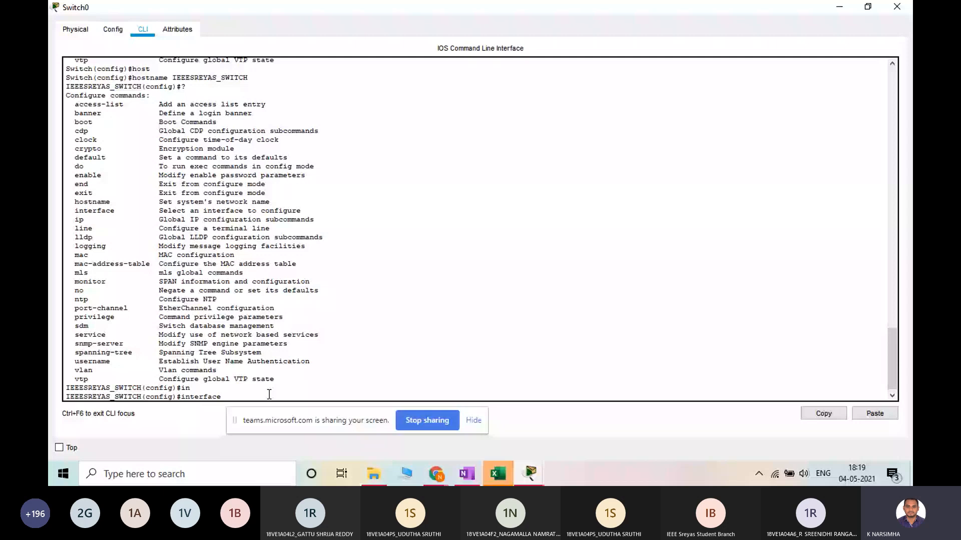
text(?)
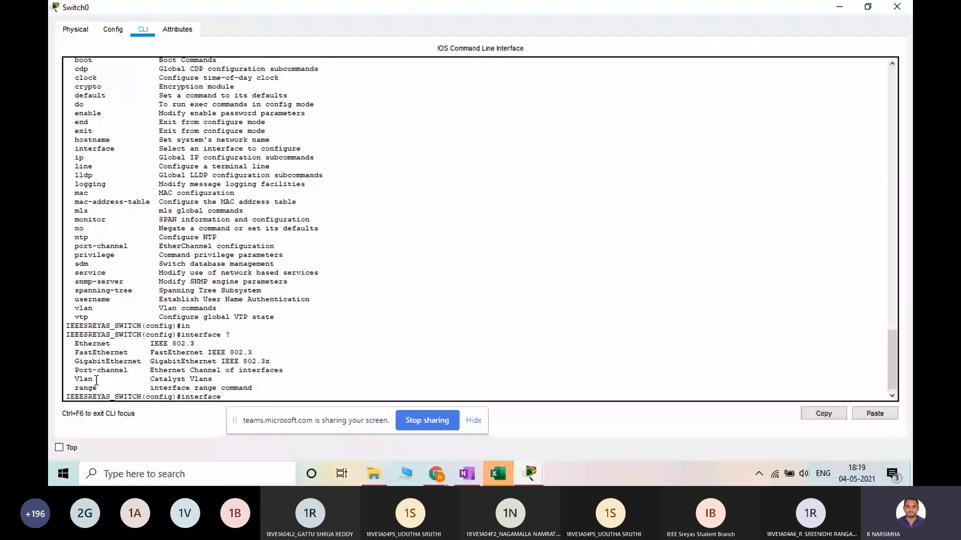
Highlight the Vlan entry among the interface options and list the options of the ip command with ?
drag(97, 380, 74, 381)
click(246, 395)
key(BackSpace)
key(BackSpace)
key(BackSpace)
key(BackSpace)
key(BackSpace)
key(BackSpace)
key(BackSpace)
key(BackSpace)
key(BackSpace)
key(BackSpace)
text(ip ?)
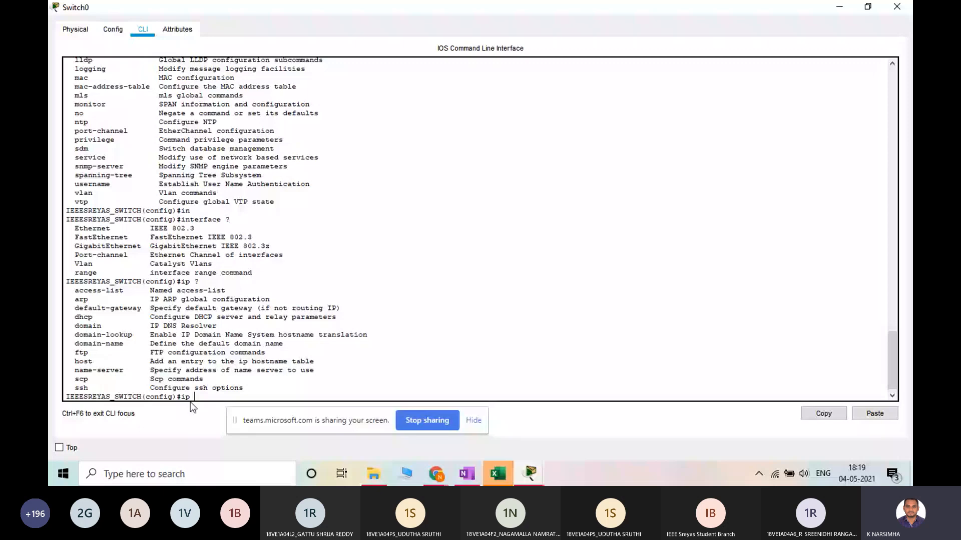
Highlight parts of the default-gateway, domain-name and name-server entries in the ip options list
drag(124, 308, 96, 308)
drag(114, 343, 93, 344)
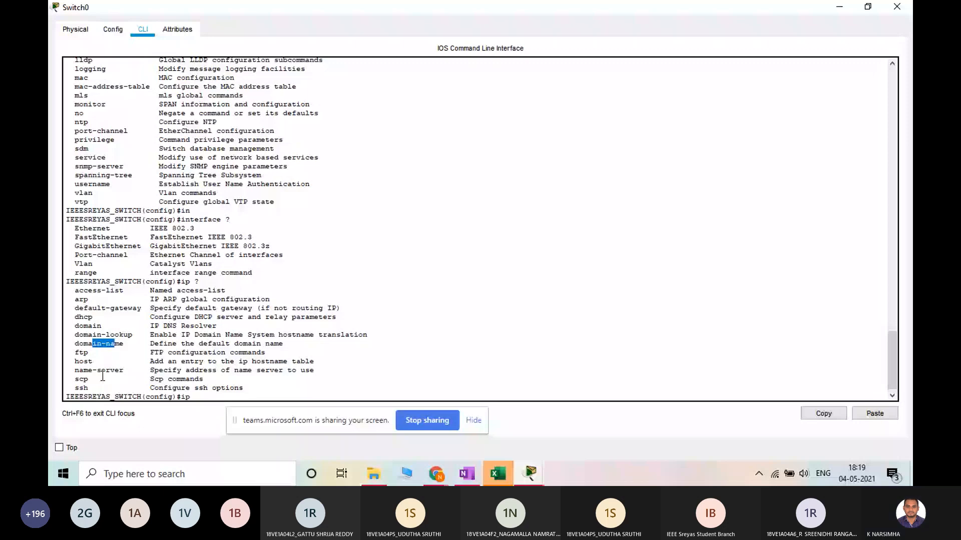
drag(102, 376, 95, 375)
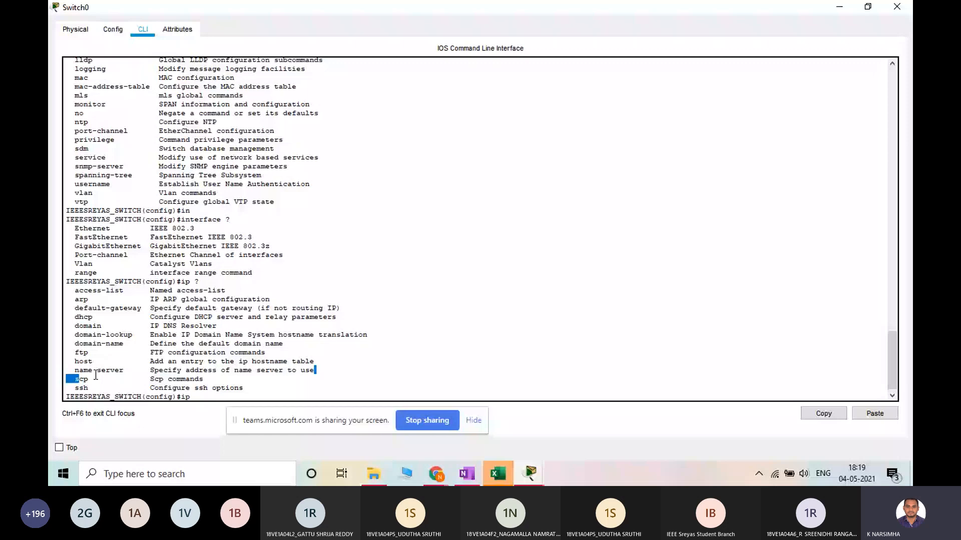
Replace the unfinished ip command with line console 0 at the switch's configuration prompt, without executing it
click(240, 396)
key(BackSpace)
key(BackSpace)
key(BackSpace)
text(line com)
key(Tab)
key(BackSpace)
text(nsole 0)
key(Tab)
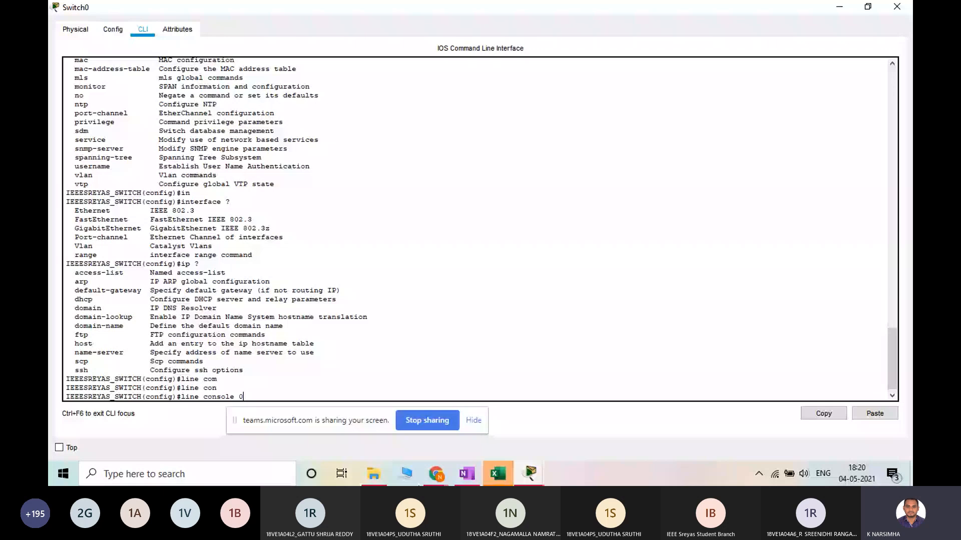
Connect PC0 to Switch0 with a console cable in the logical workspace
key(alt+Tab)
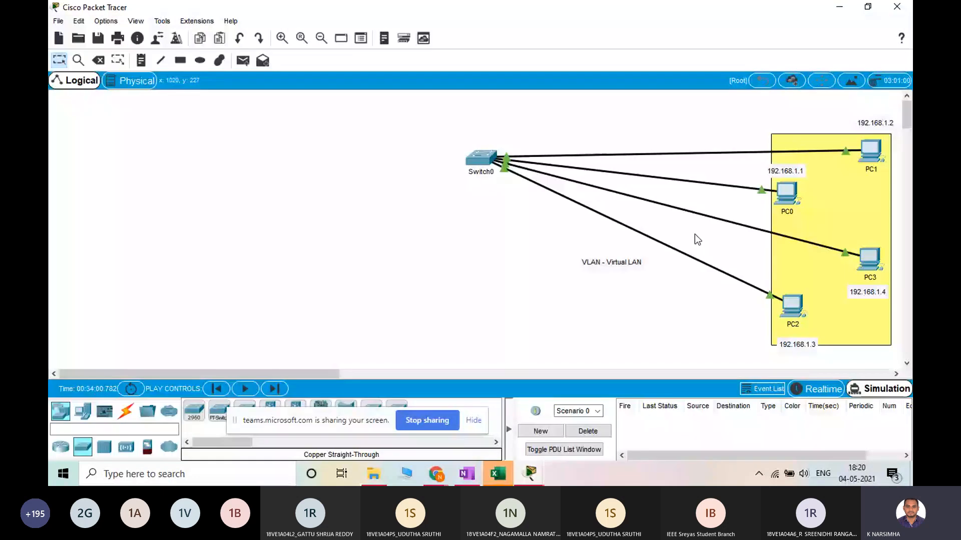
click(126, 412)
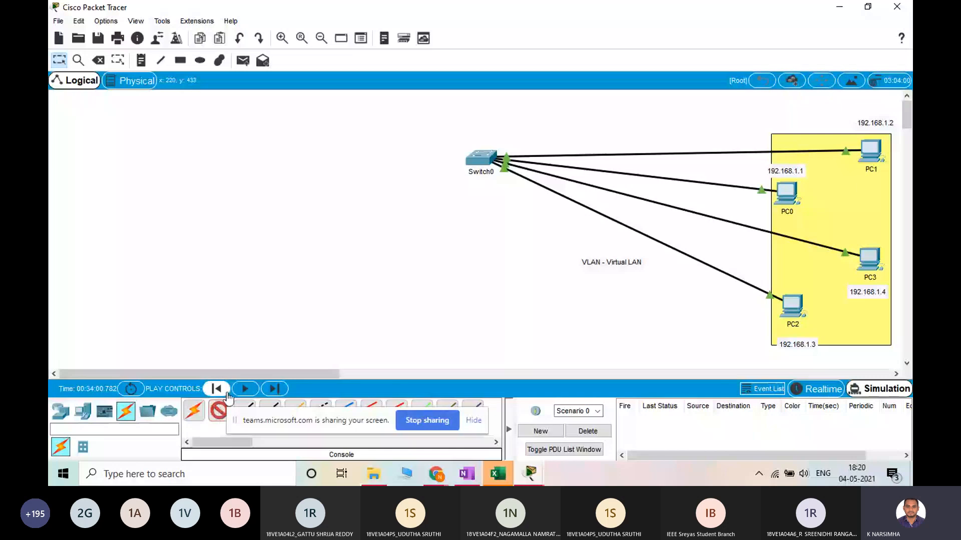
click(784, 194)
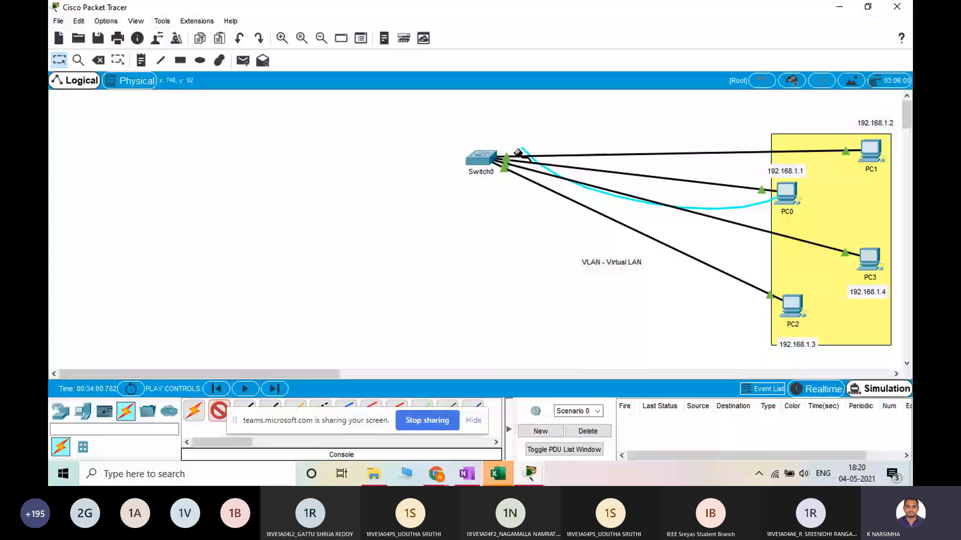
click(481, 158)
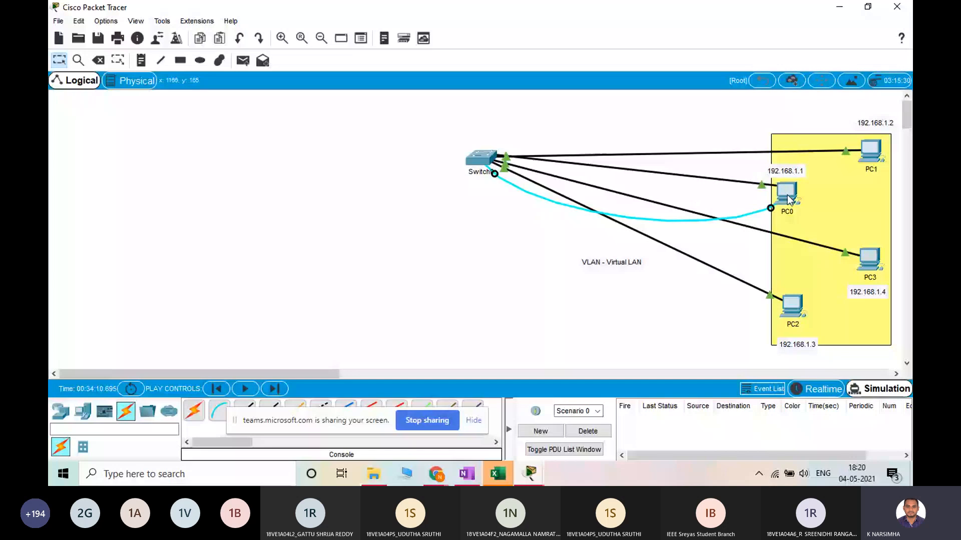
Open a terminal session on PC0 over the console connection to the switch
mouse_move(530, 473)
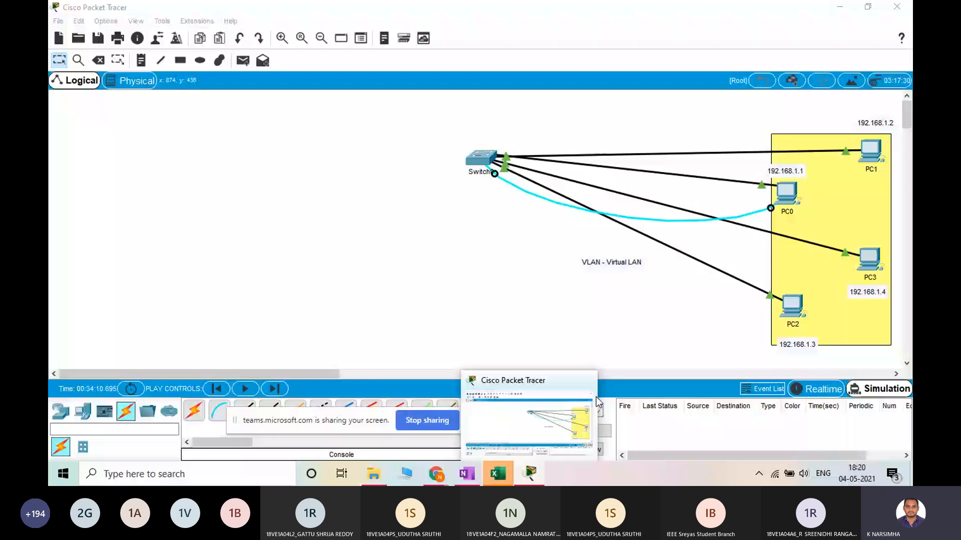
click(786, 193)
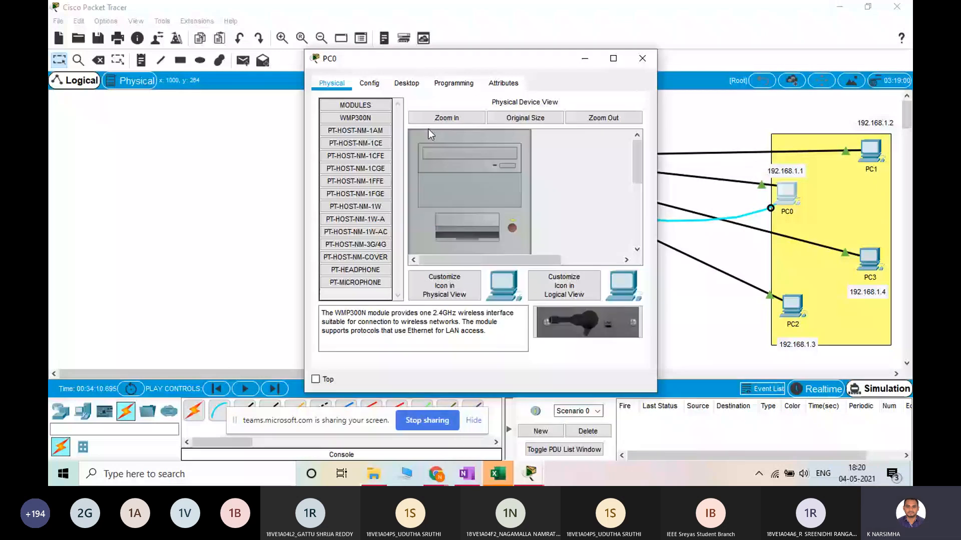
click(407, 83)
click(513, 146)
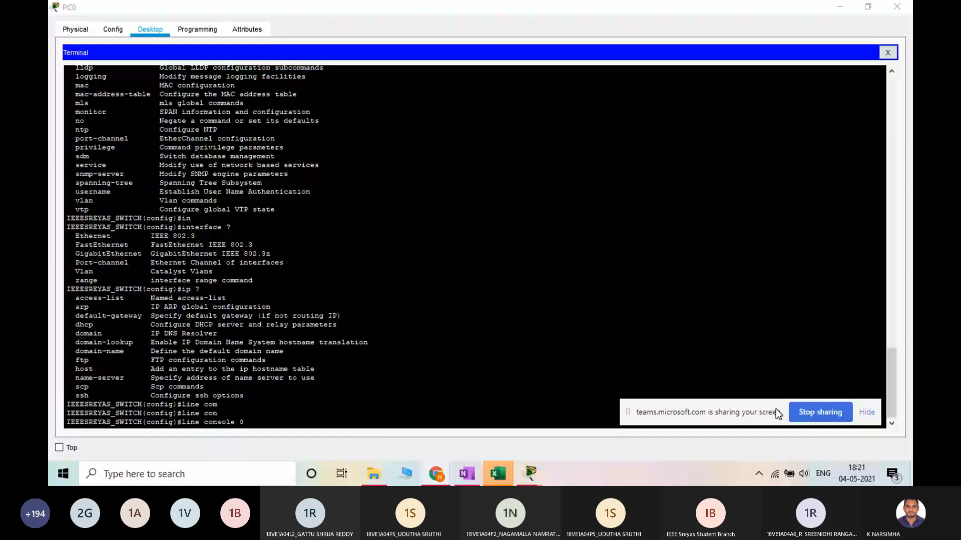
Examine the switch's command history in PC0's terminal and close the terminal and the PC0 window
click(215, 425)
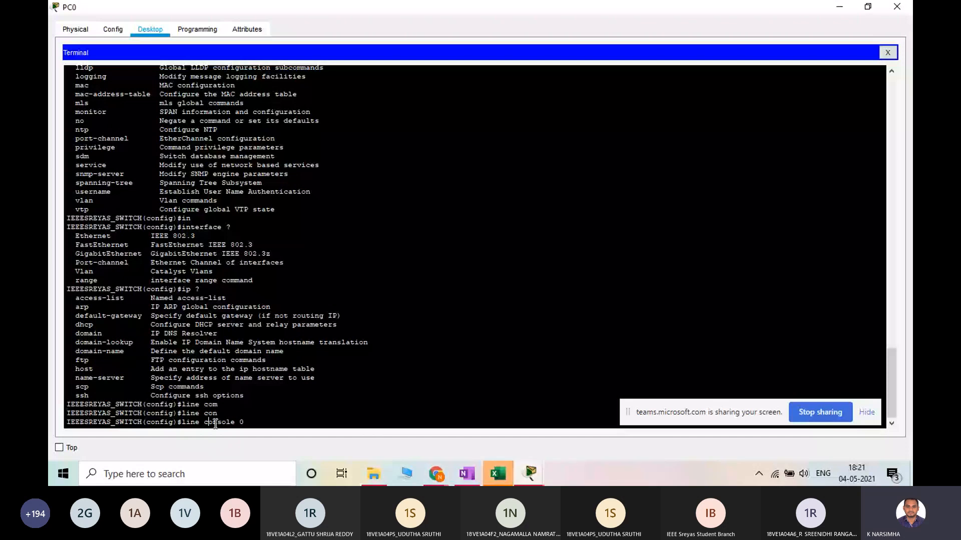
scroll(89, 225, up, 10)
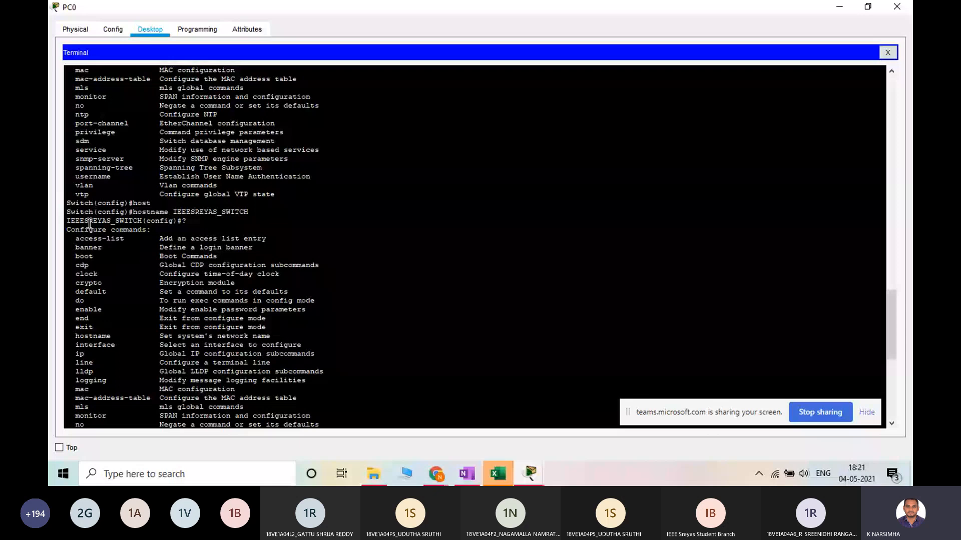
scroll(252, 252, up, 10)
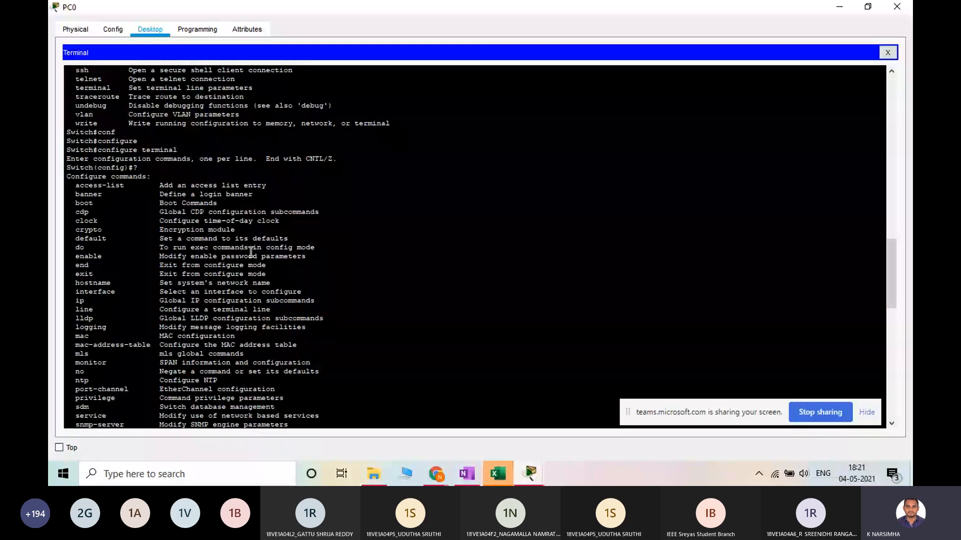
scroll(433, 369, down, 10)
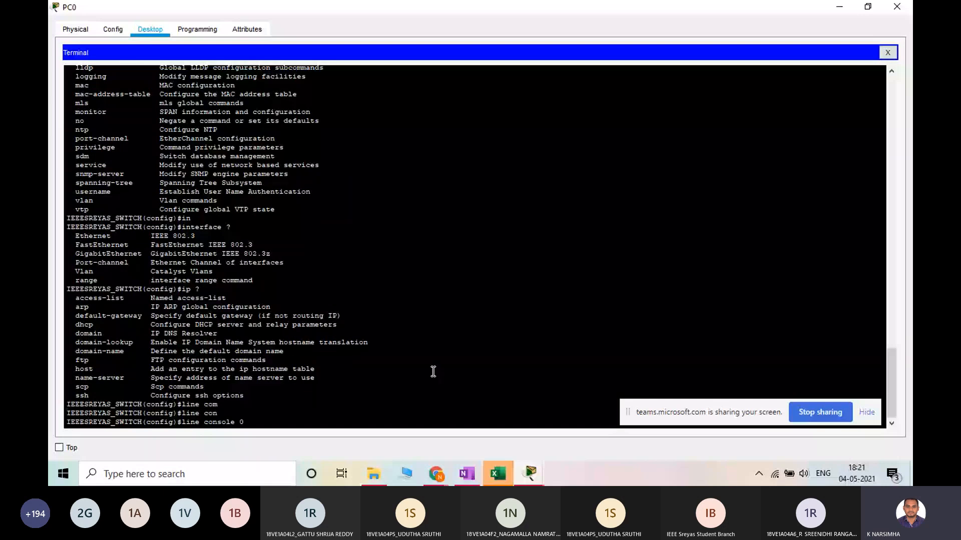
click(888, 53)
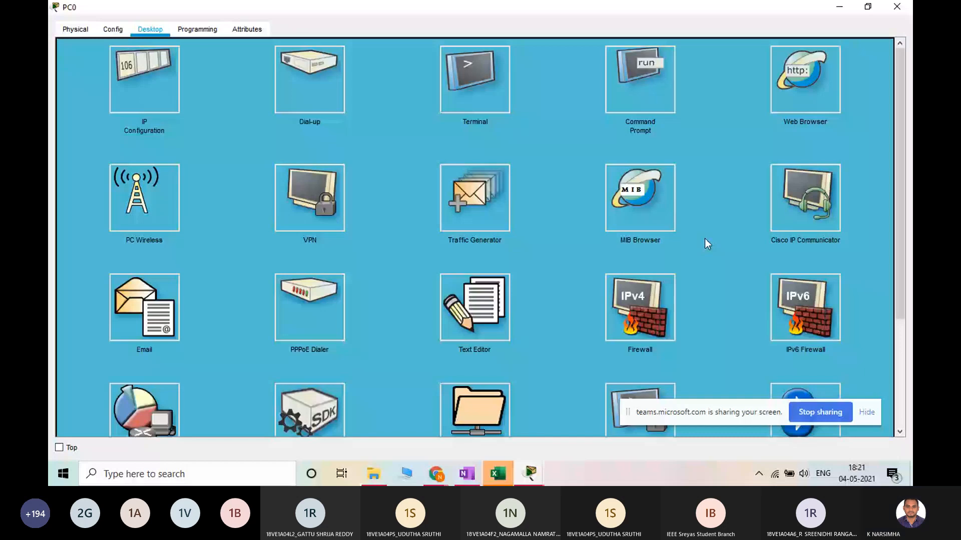
click(896, 7)
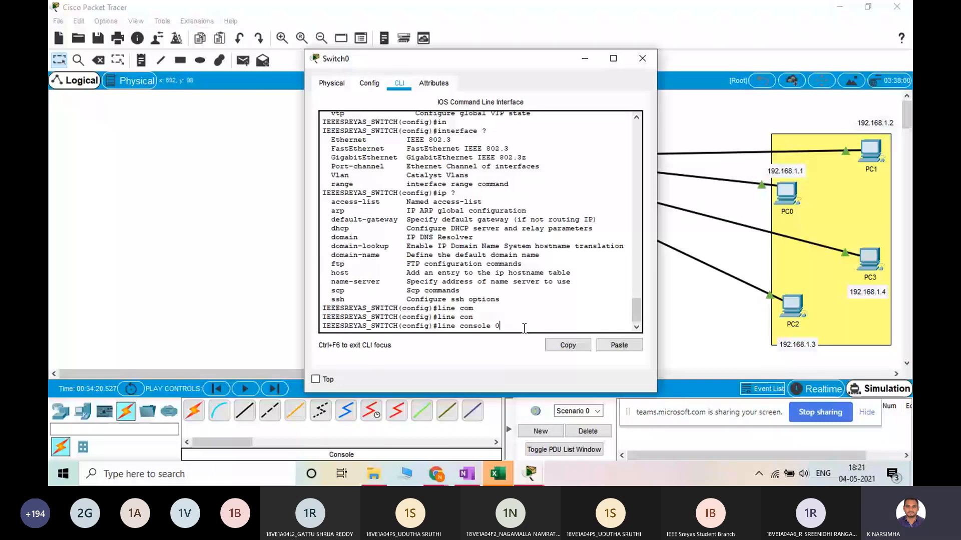
Execute line console 0 on Switch0 and list the line configuration commands with ?
key(Return)
text(?)
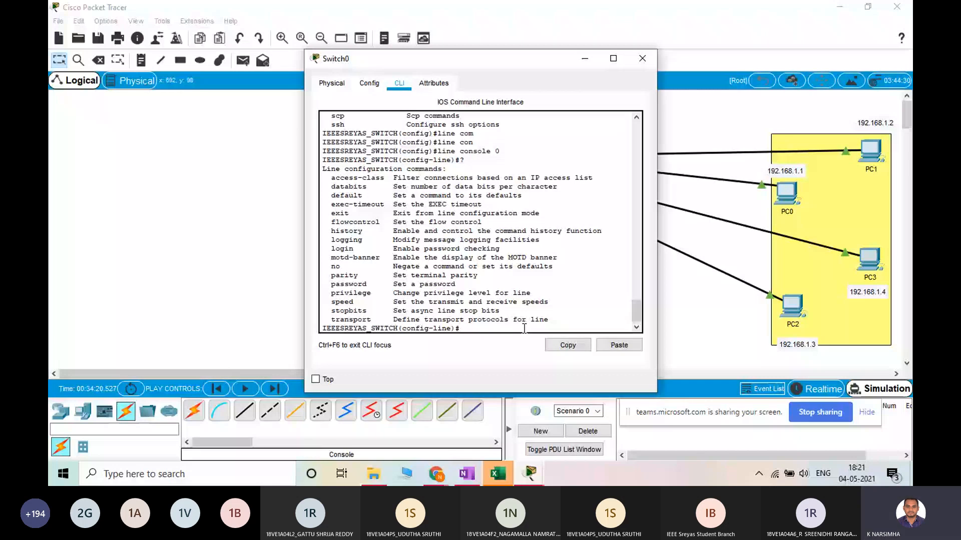
Set the console line password with the password command, highlighting its entry in the line configuration list
text(pas)
key(Tab)
drag(331, 276, 347, 277)
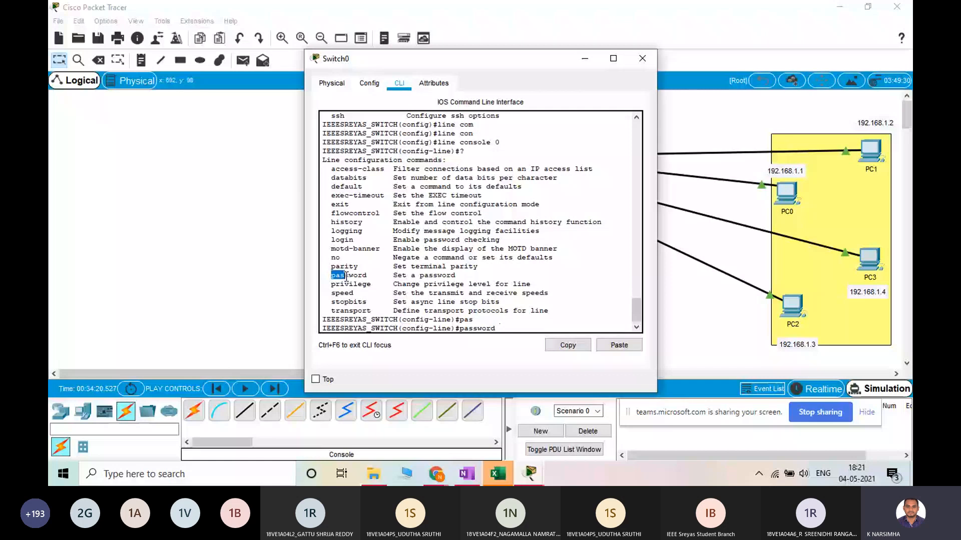
drag(347, 276, 355, 276)
click(499, 322)
text(cisco123)
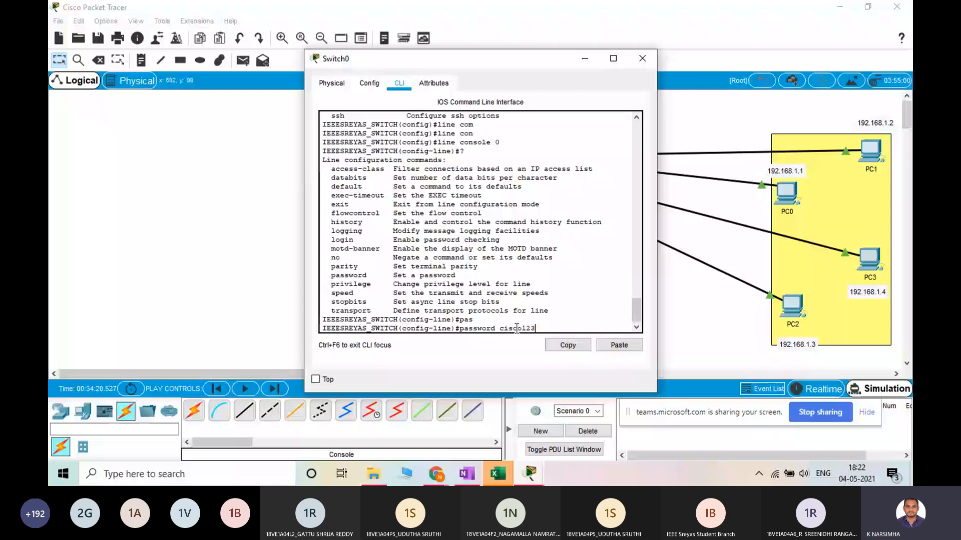
key(Return)
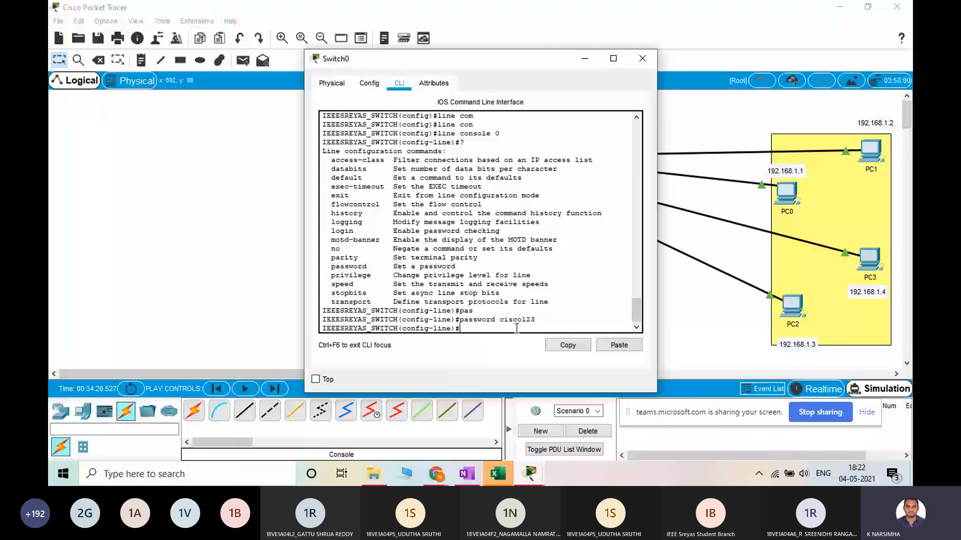
Clear the unfinished login command and list the line configuration commands again with ?
text(login)
key(BackSpace)
key(BackSpace)
key(BackSpace)
key(BackSpace)
key(BackSpace)
text(?)
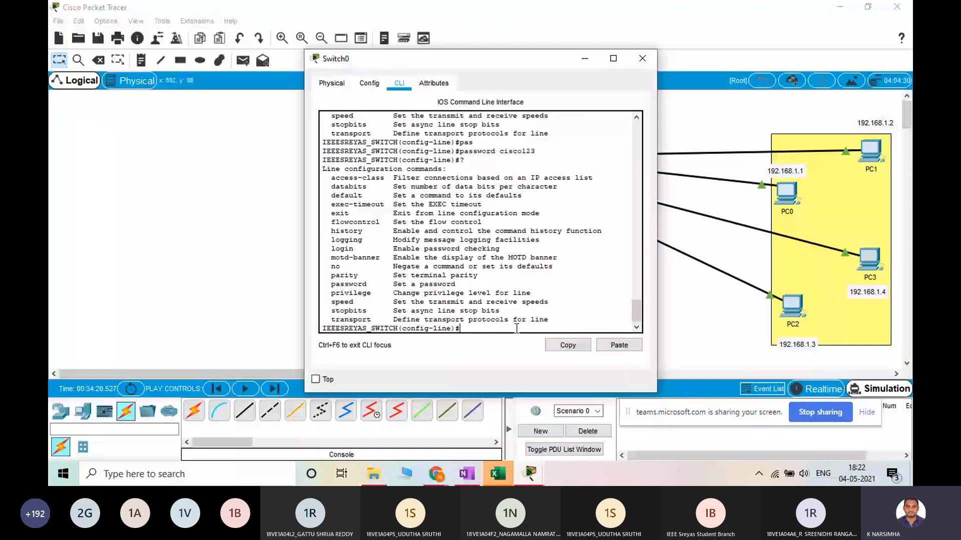
Highlight the login entry in the list and enable password checking on the console line with login
drag(357, 248, 328, 250)
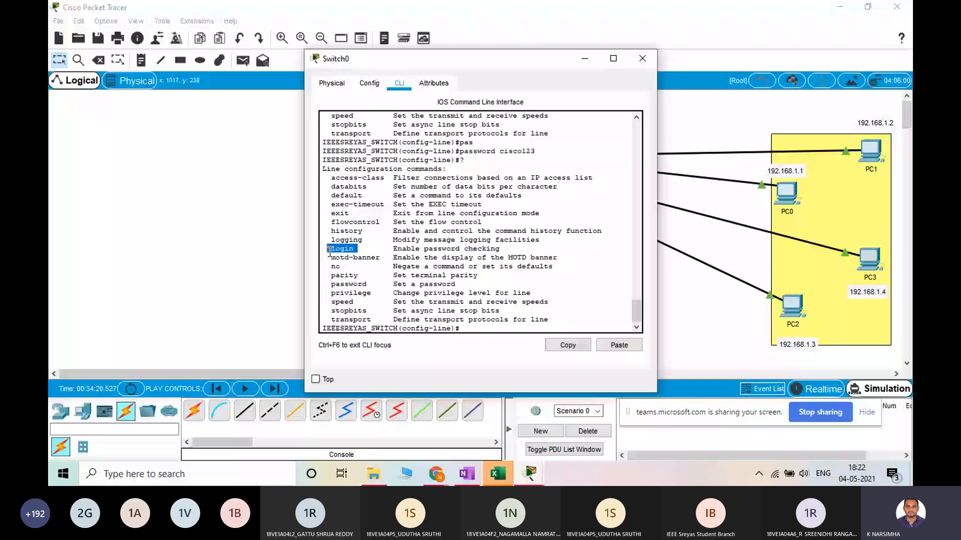
click(482, 332)
text(log)
text(in)
key(Return)
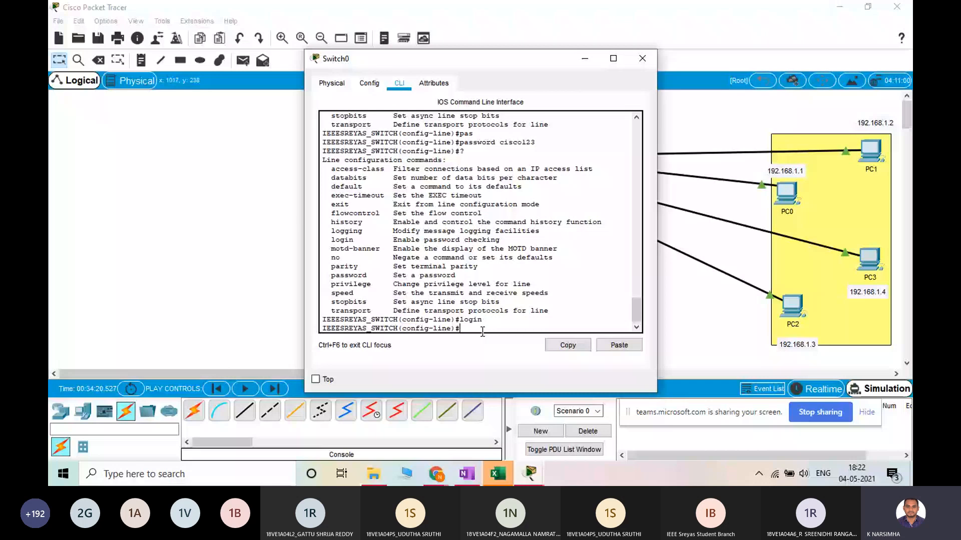
Try to list the options of the line vty command from line configuration mode with ?
text(line)
text(v)
key(Tab)
text(t)
key(Tab)
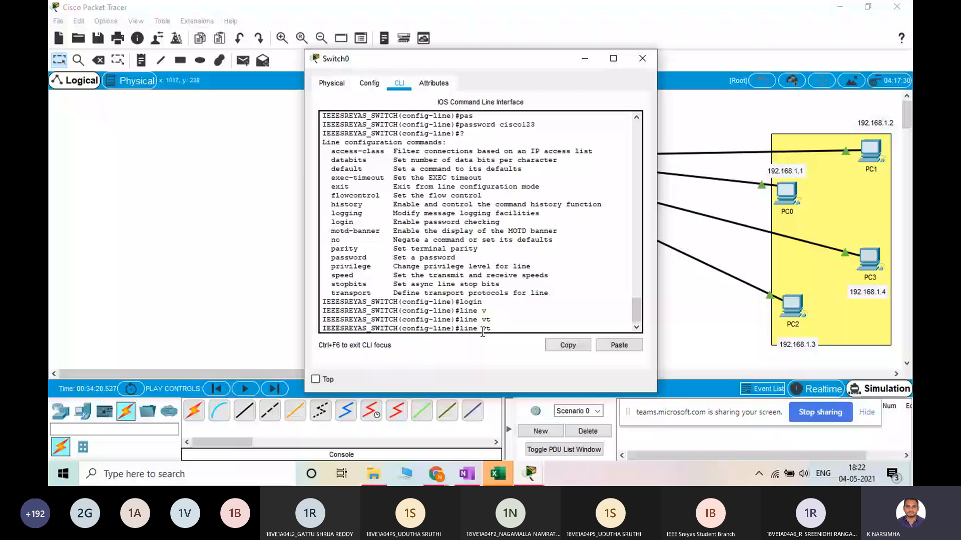
text(y)
key(Tab)
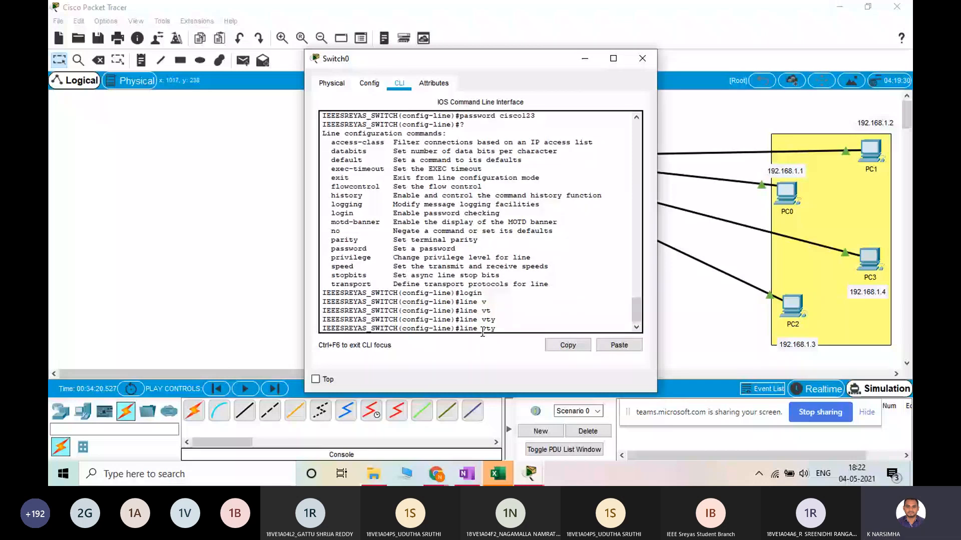
text(?)
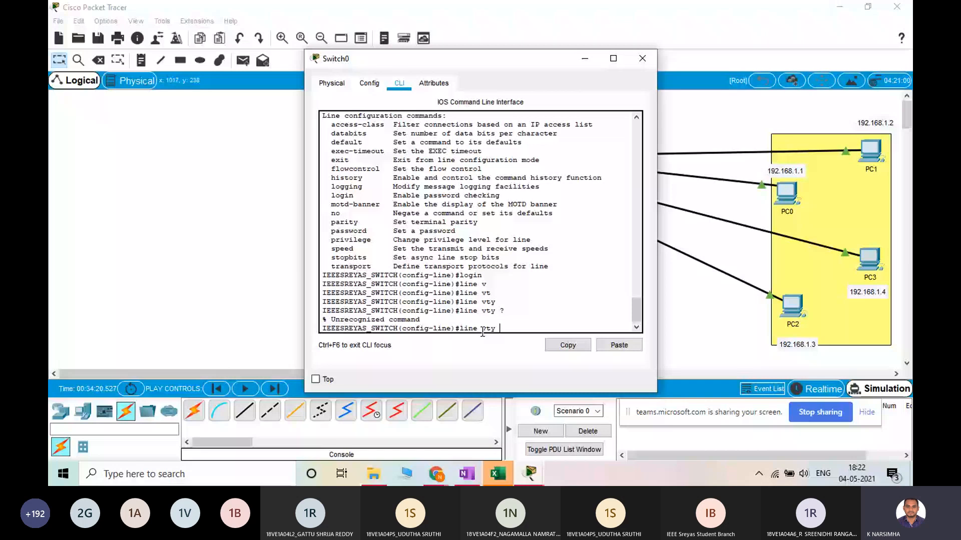
Exit line configuration mode and try to complete the line v command in global configuration mode
key(BackSpace)
key(BackSpace)
key(BackSpace)
key(BackSpace)
key(BackSpace)
key(BackSpace)
key(BackSpace)
key(BackSpace)
key(BackSpace)
text(exit)
key(Return)
text(line v)
key(Tab)
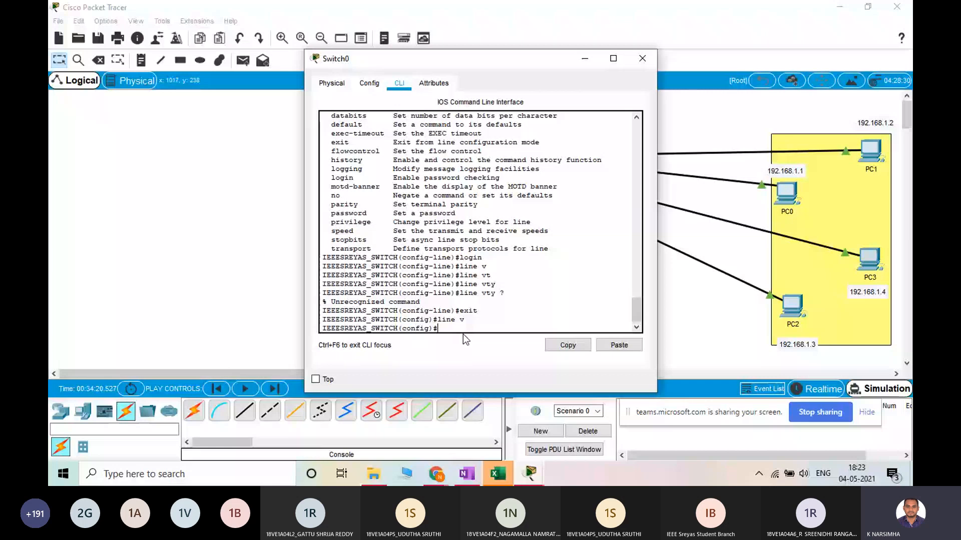
Highlight the whole message returned for line vty ? and return to the configuration prompt
drag(420, 302, 384, 302)
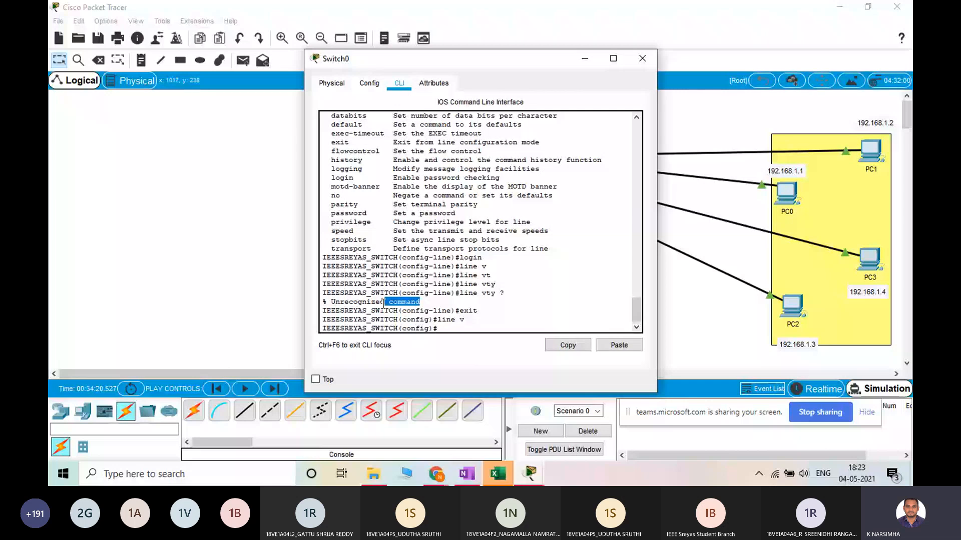
drag(384, 302, 379, 304)
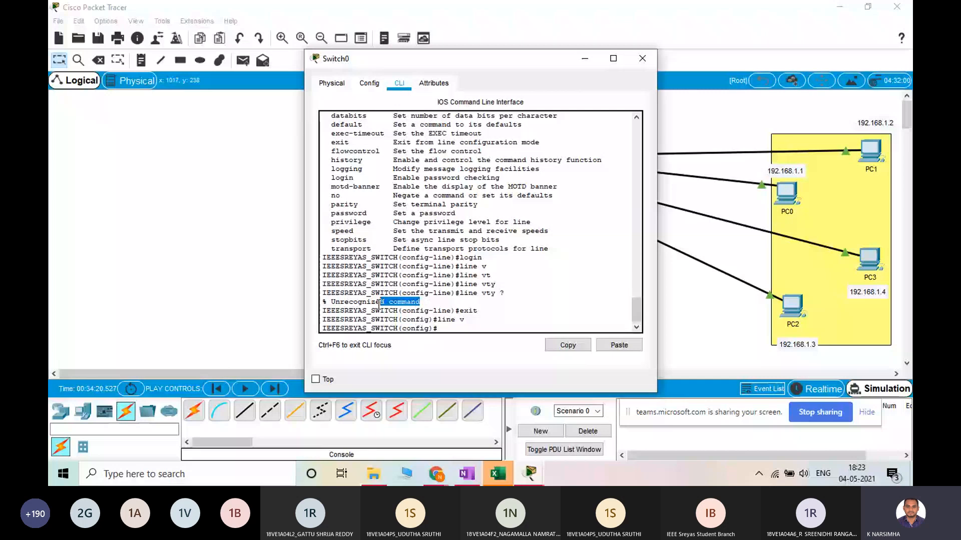
drag(379, 303, 323, 302)
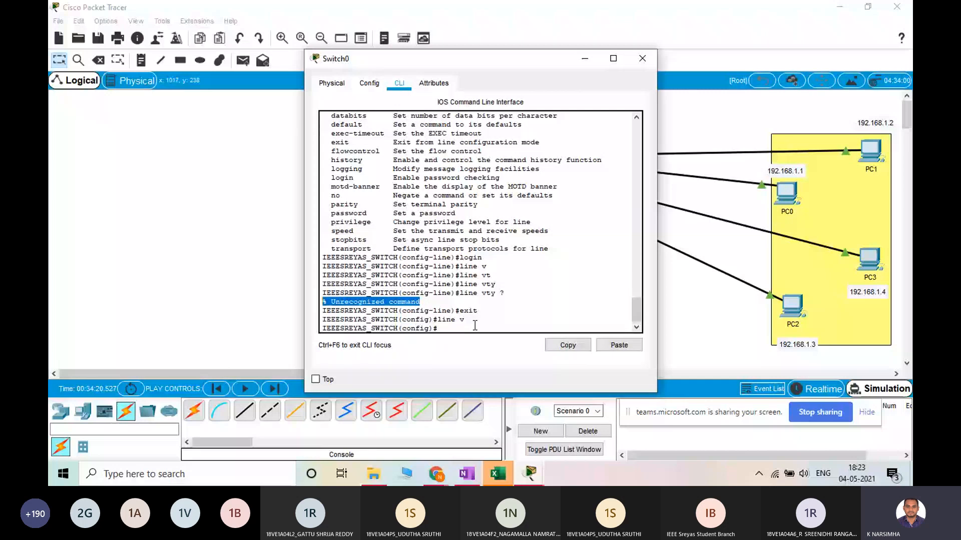
click(475, 326)
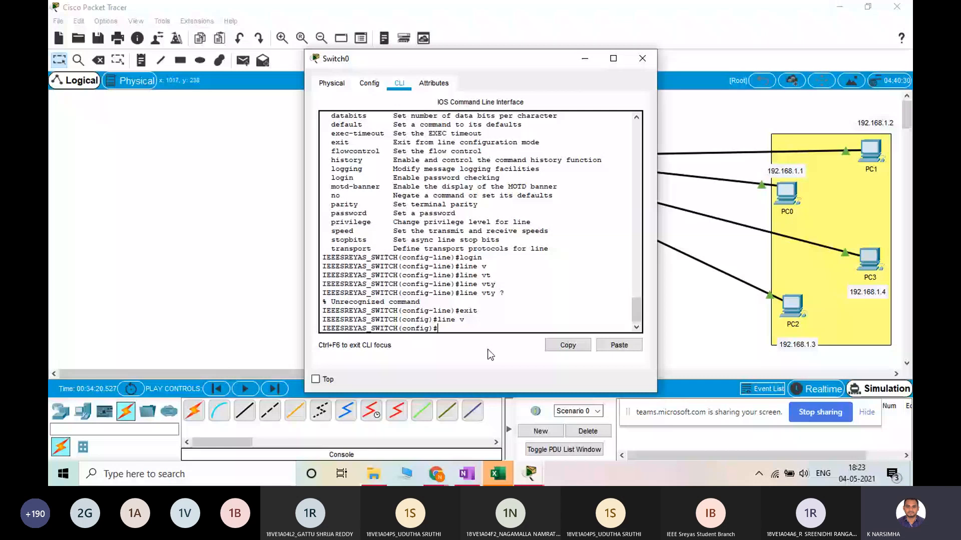
Exit to privileged EXEC mode and re-enter global configuration mode with configure terminal
text(exit)
key(Return)
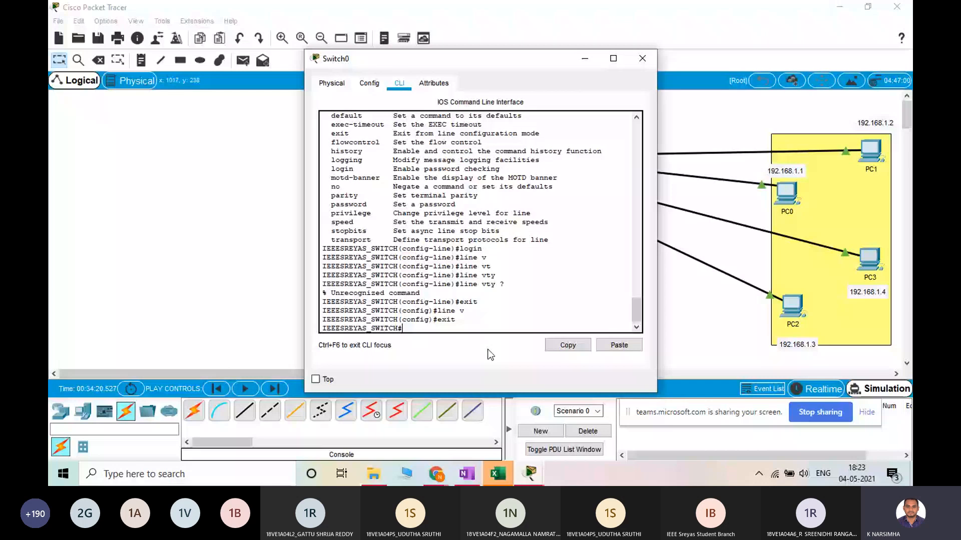
text(conf)
key(Tab)
text(ter)
key(Tab)
key(Return)
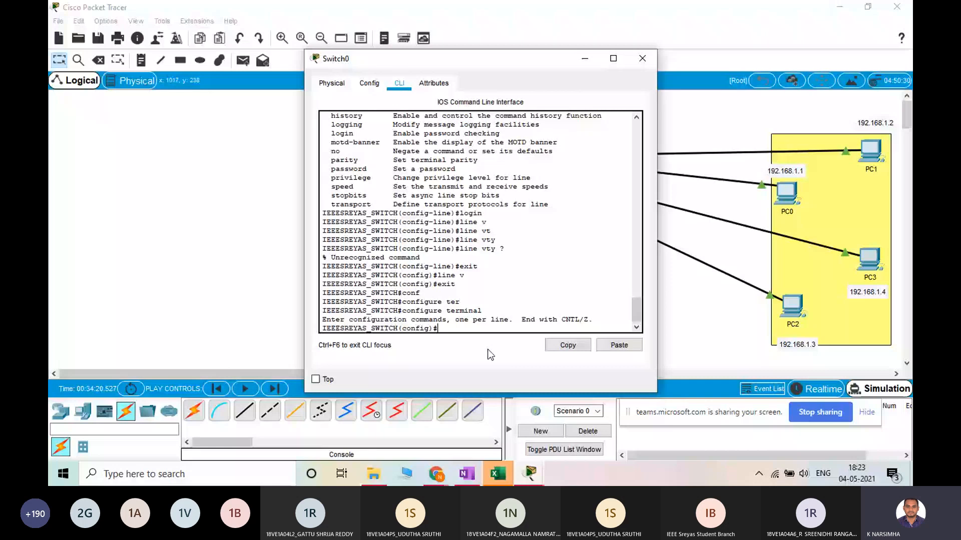
List the line number options of line vty with ? and enter line configuration mode with line vty 0 5
text(line)
key(Tab)
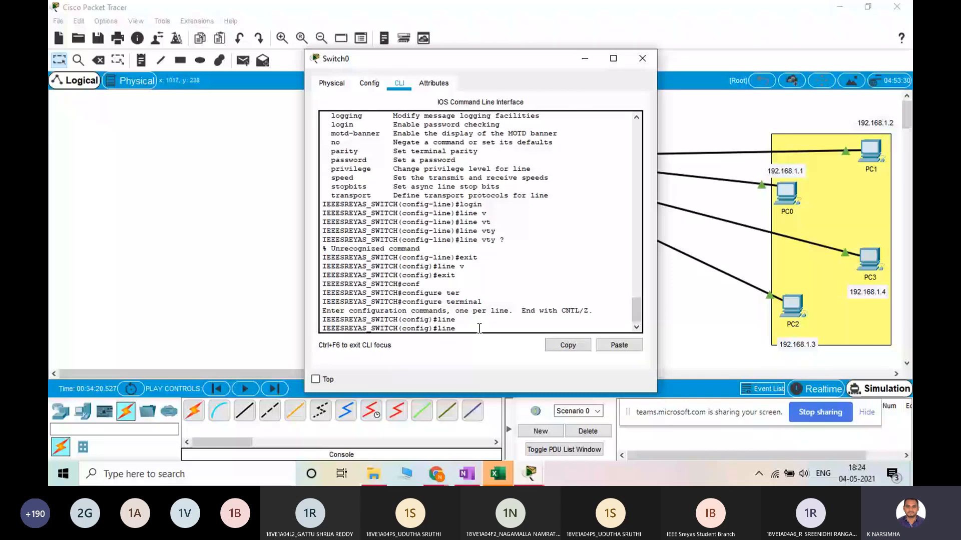
text(vt)
key(Tab)
text(?)
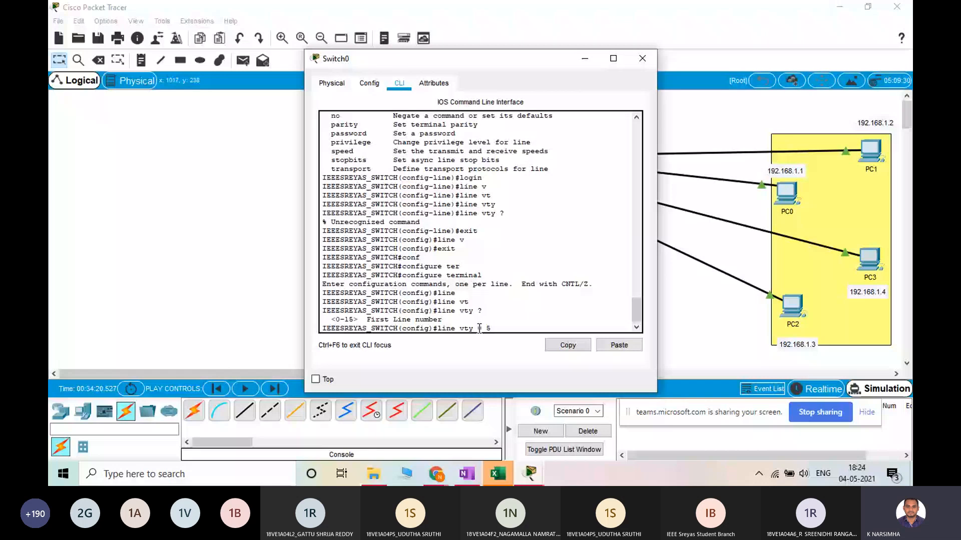
key(Return)
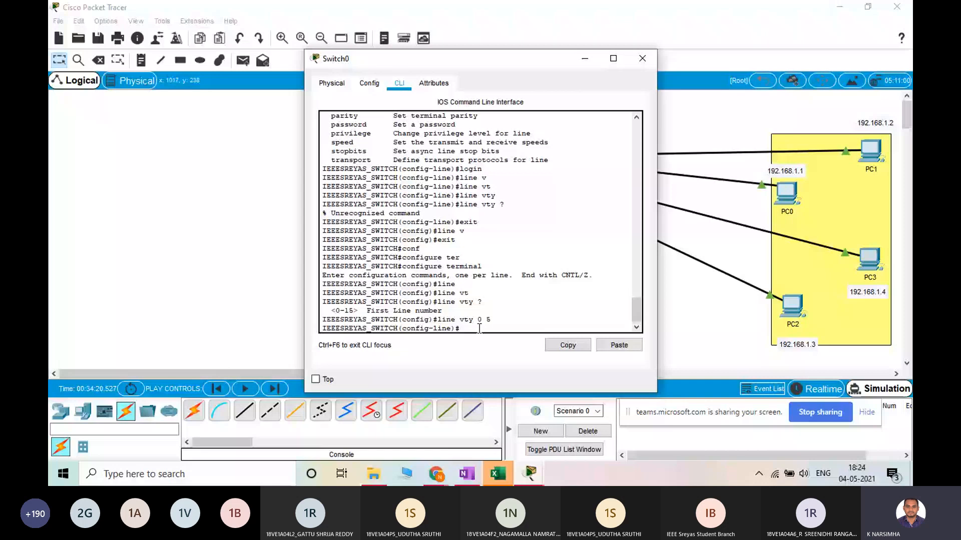
Set the password for vty lines 0 to 5 and enable password checking with login
text(pas)
key(Tab)
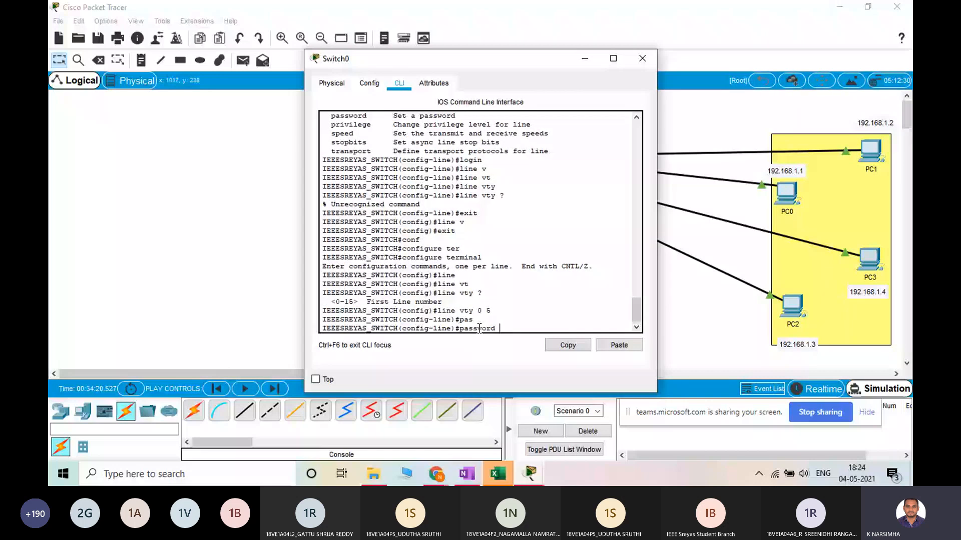
text(cis)
key(BackSpace)
key(BackSpace)
key(BackSpace)
text(sreyas123)
key(Return)
text(logi)
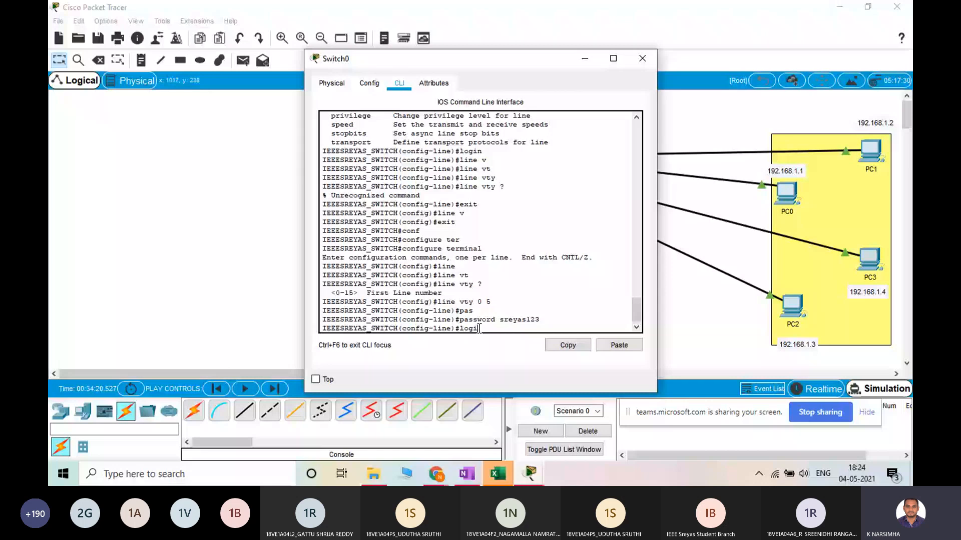
text(n)
key(Return)
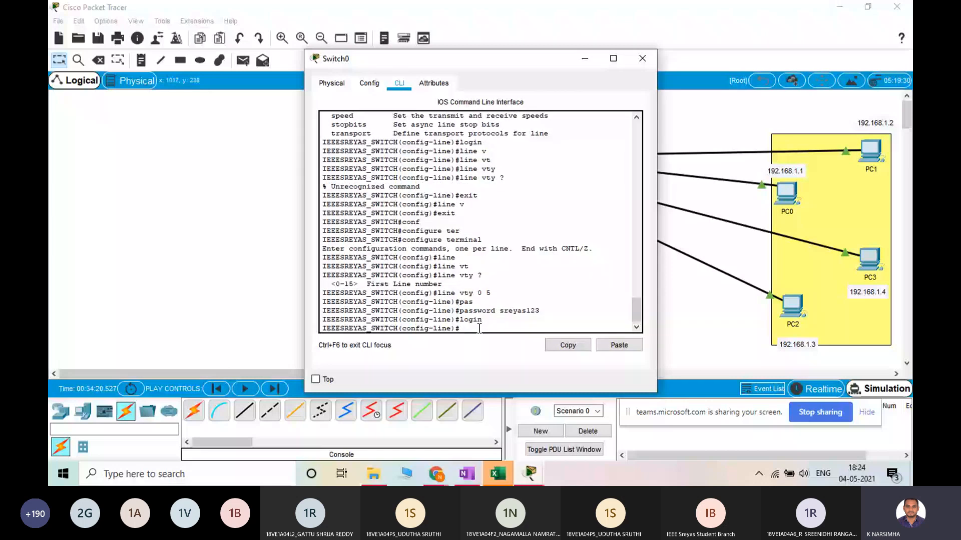
Exit line, global configuration and privileged EXEC modes and bring up the console password prompt
text(exit)
key(Return)
text(ex)
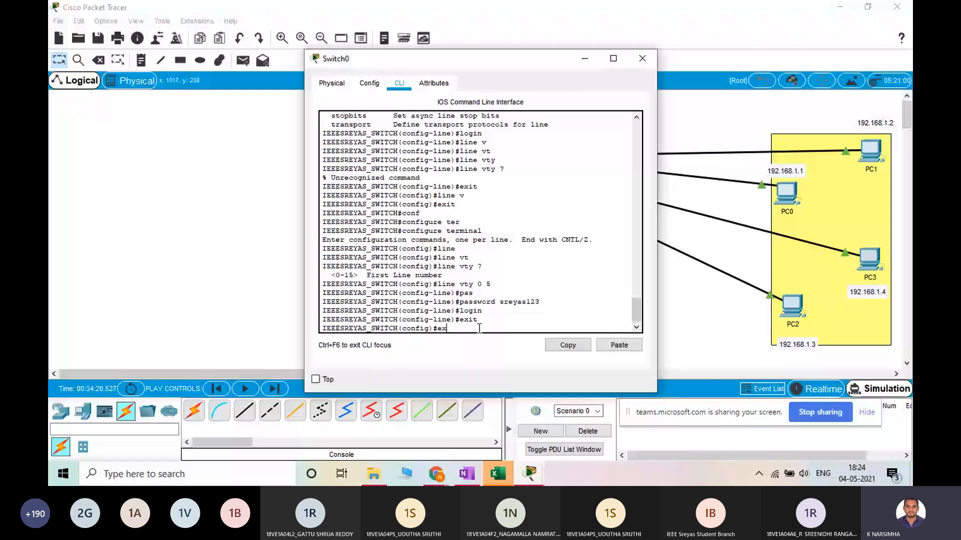
text(it)
key(Return)
text(exit)
key(Return)
key(Return)
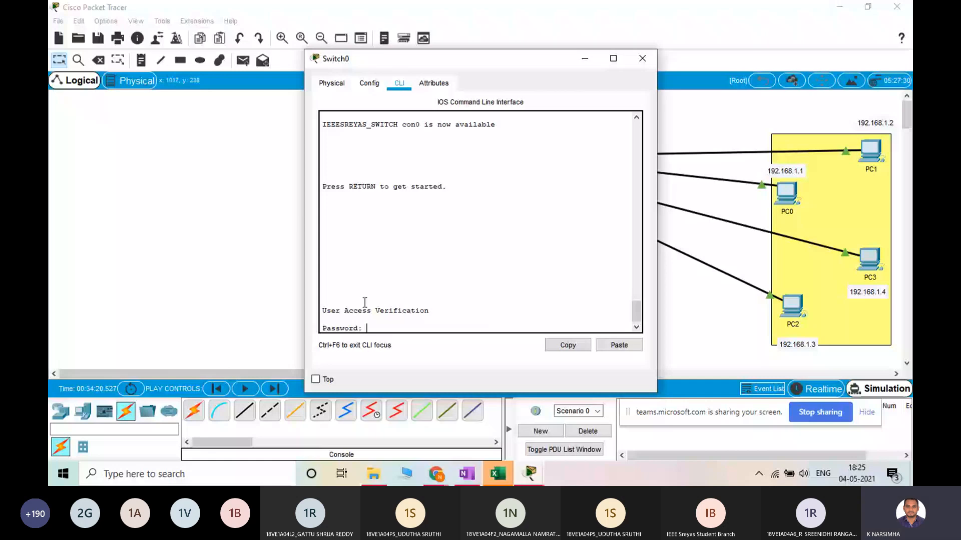
Highlight the access verification message and log in to the switch with the console password
drag(344, 310, 429, 311)
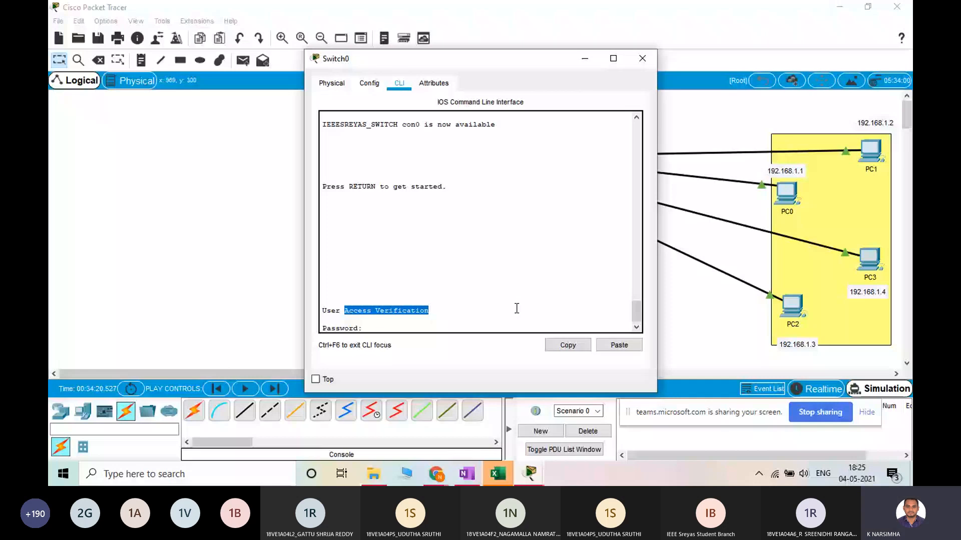
click(408, 321)
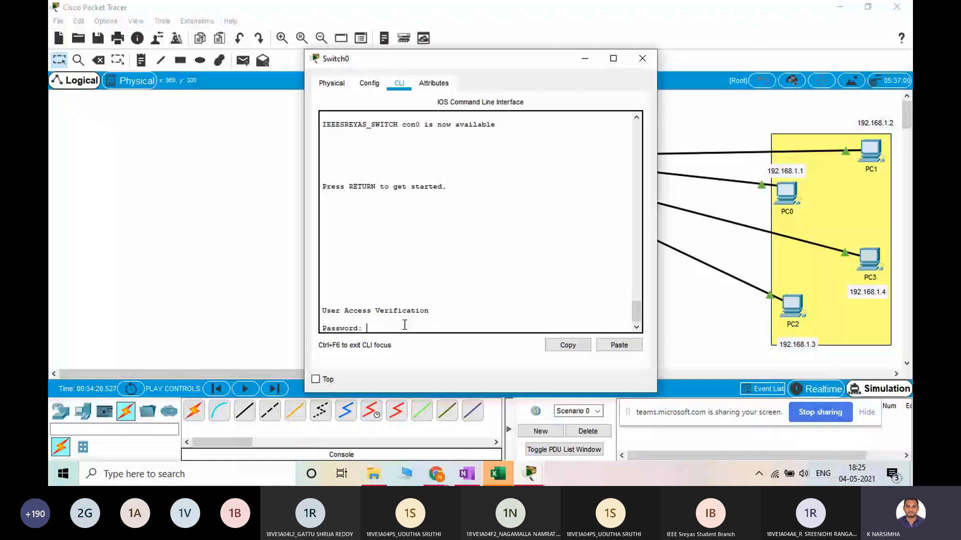
double_click(405, 125)
click(422, 327)
key(Return)
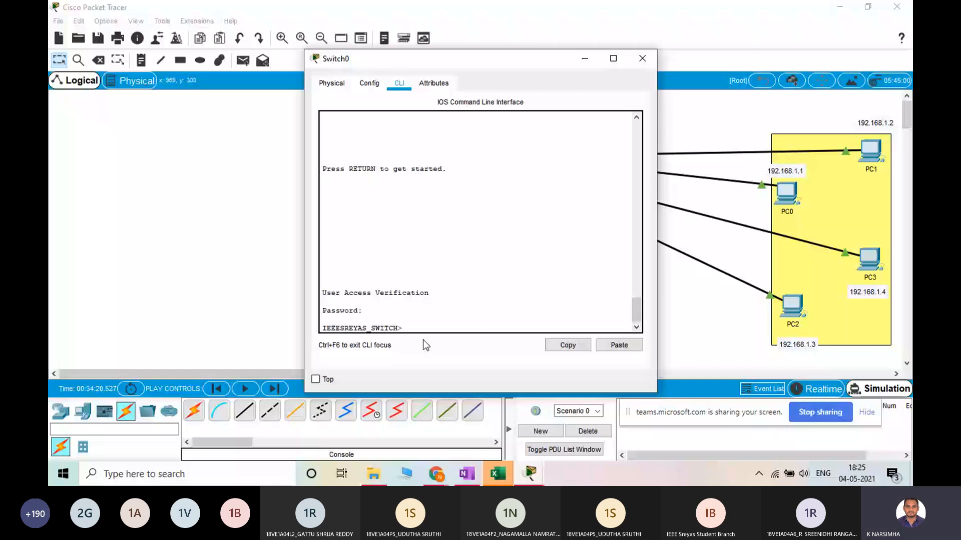
Log out of the switch console and log back in by entering the console password
key(ctrl+z)
key(Return)
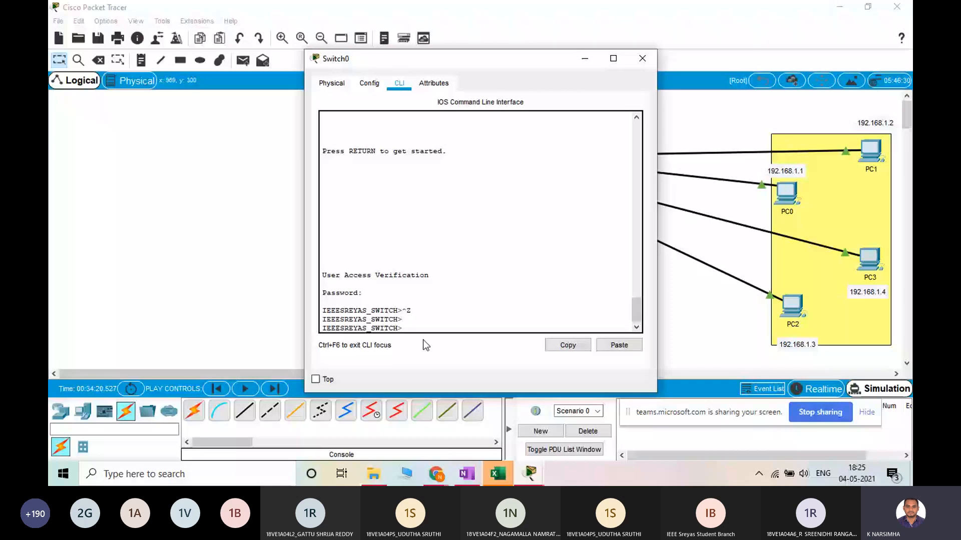
text(exit)
key(Return)
key(Return)
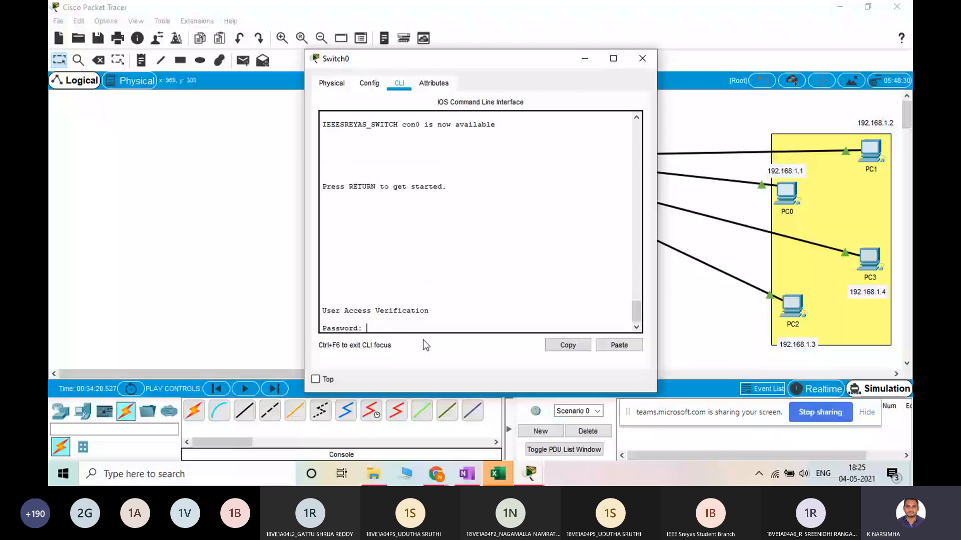
key(Return)
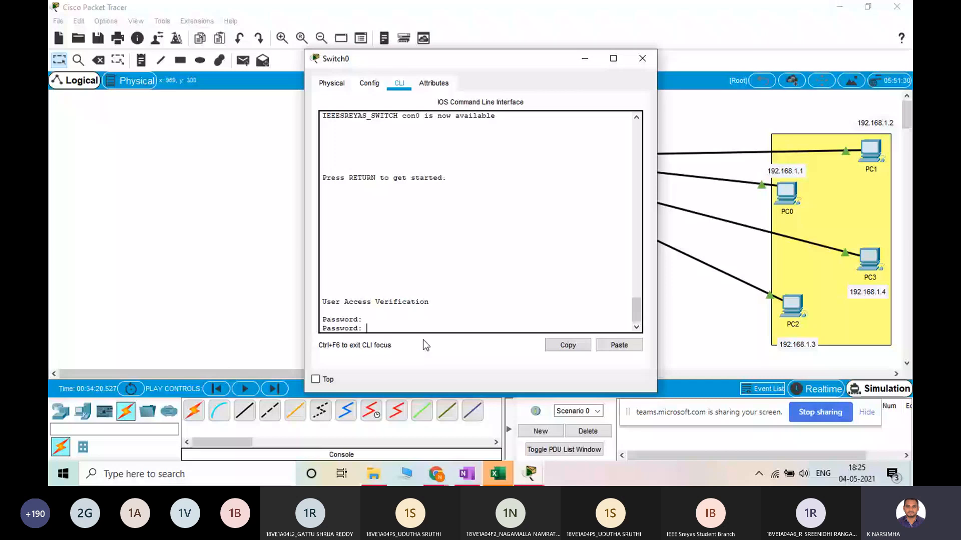
key(Return)
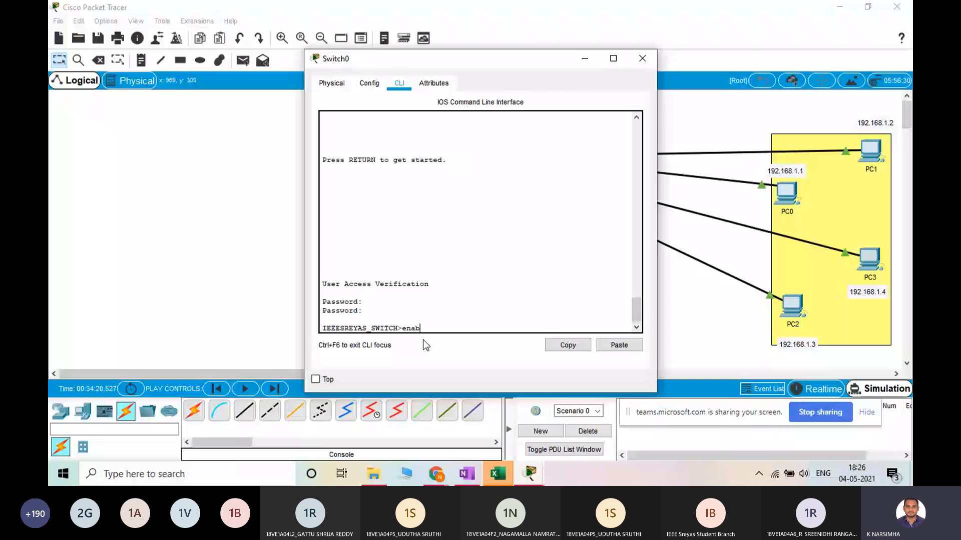
Enter privileged EXEC mode with enable and global configuration mode with configure terminal
text(le)
key(Return)
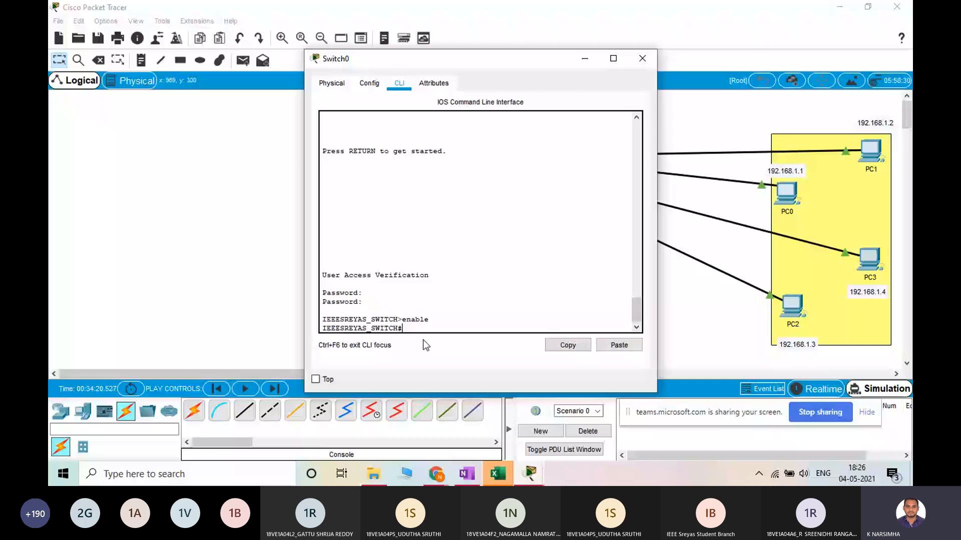
text(conf)
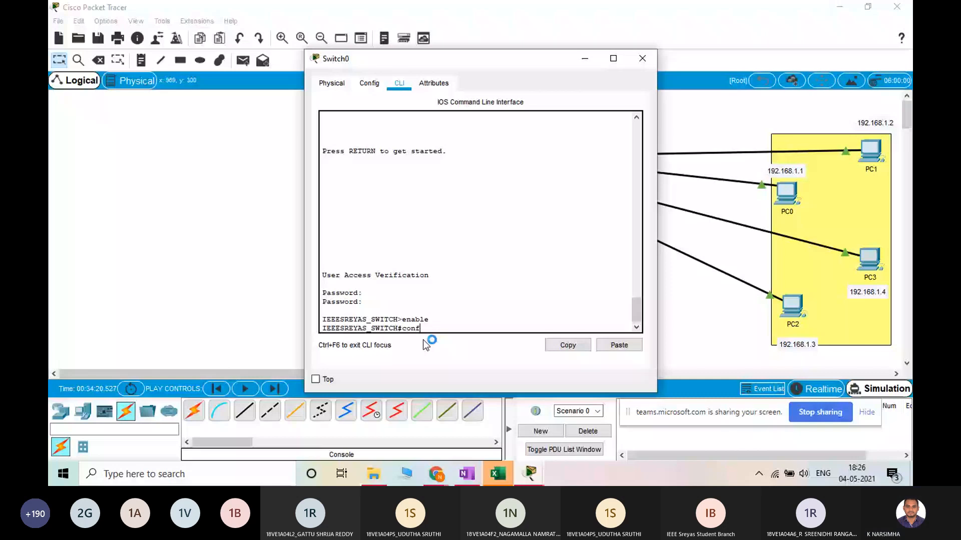
text(igu)
key(Tab)
text(t)
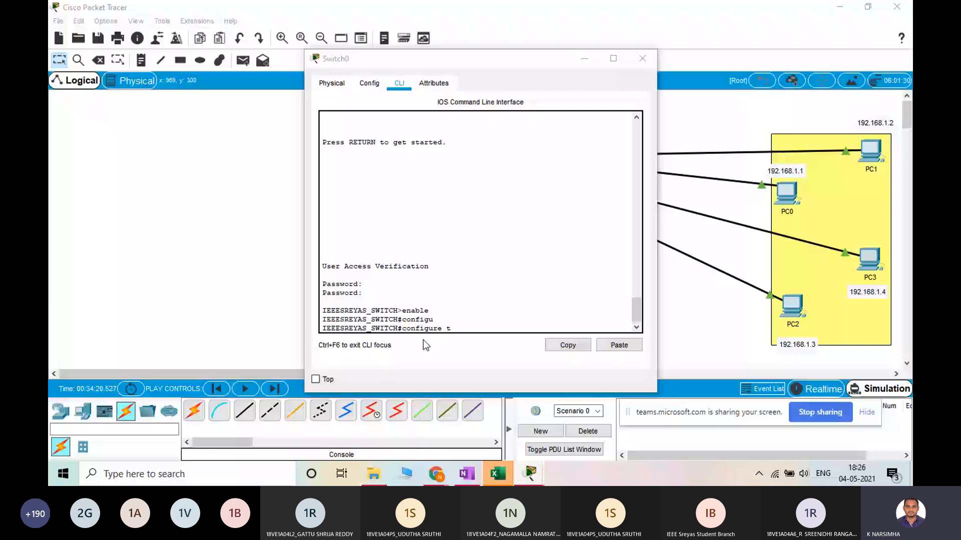
click(507, 325)
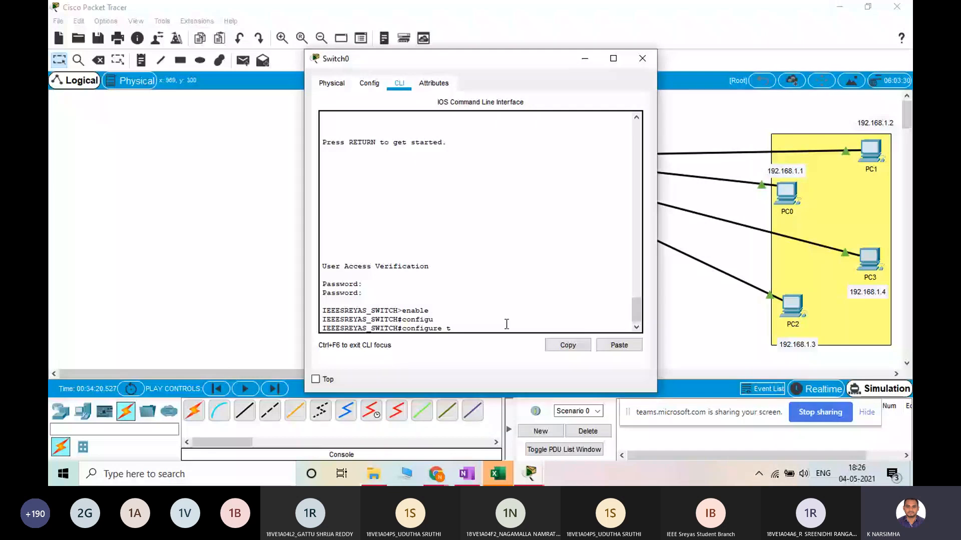
text(er)
key(Tab)
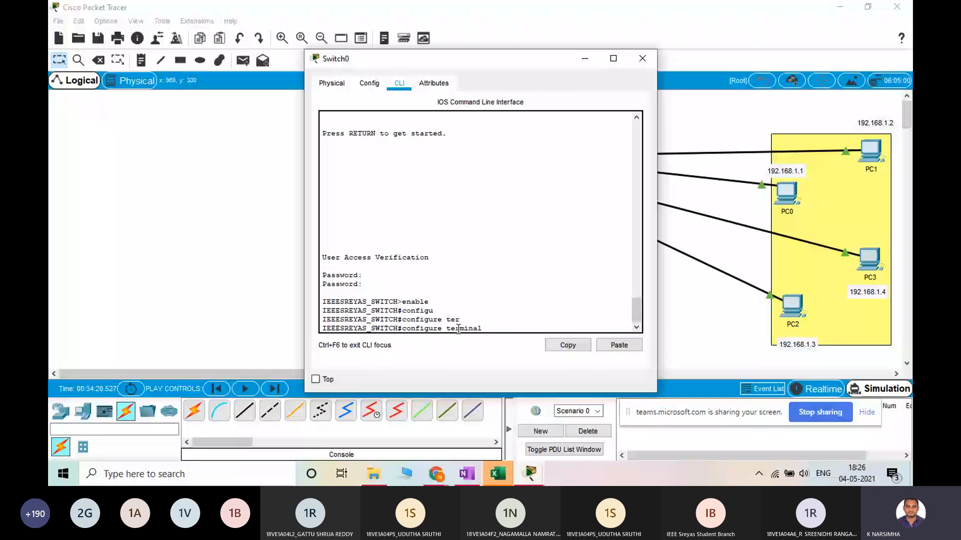
key(Return)
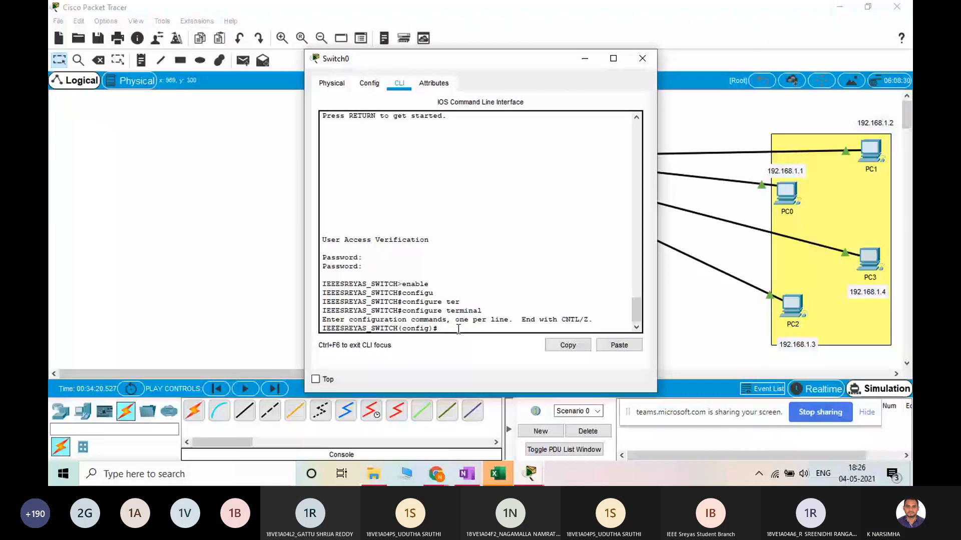
Enter interface configuration mode for VLAN 1 with interface vlan 1
text(in)
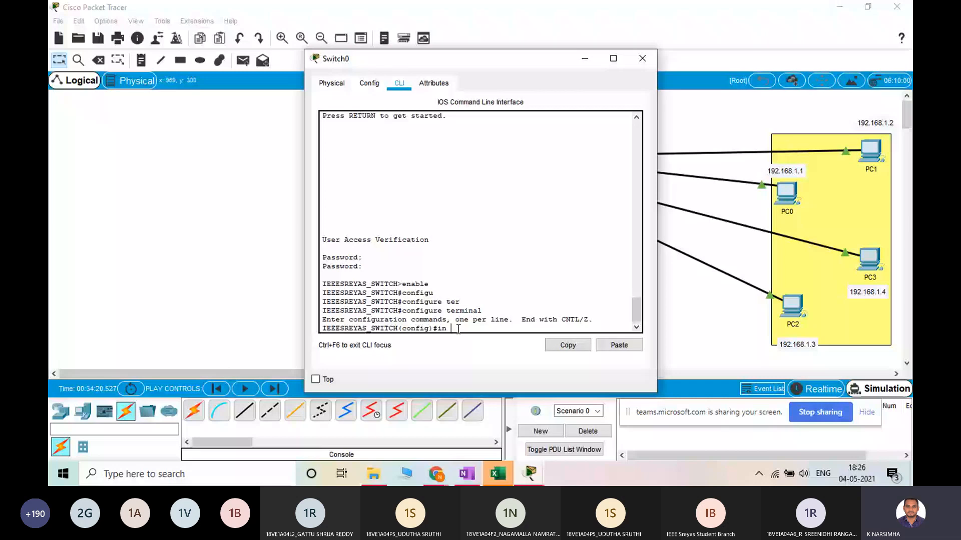
key(BackSpace)
text(ter)
key(Tab)
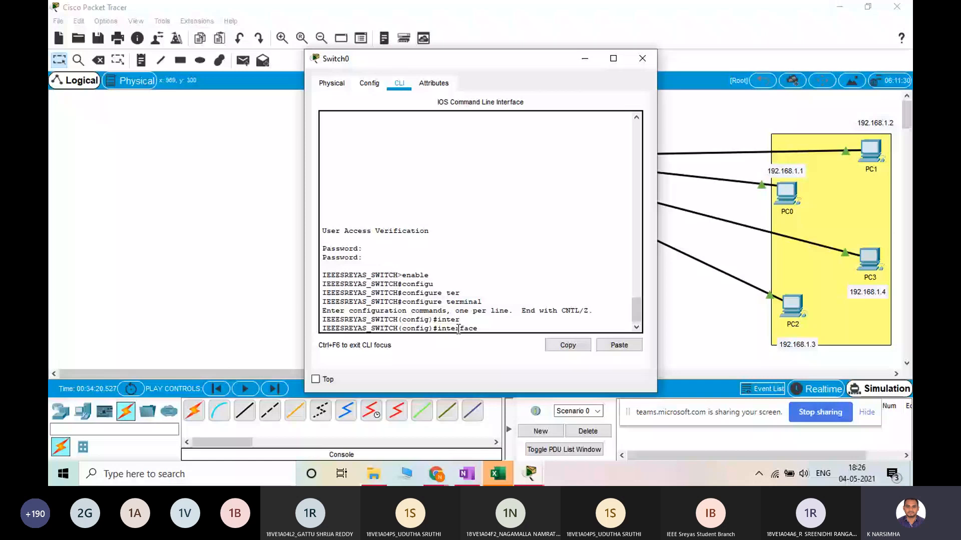
text(v)
key(Tab)
text(lan 1)
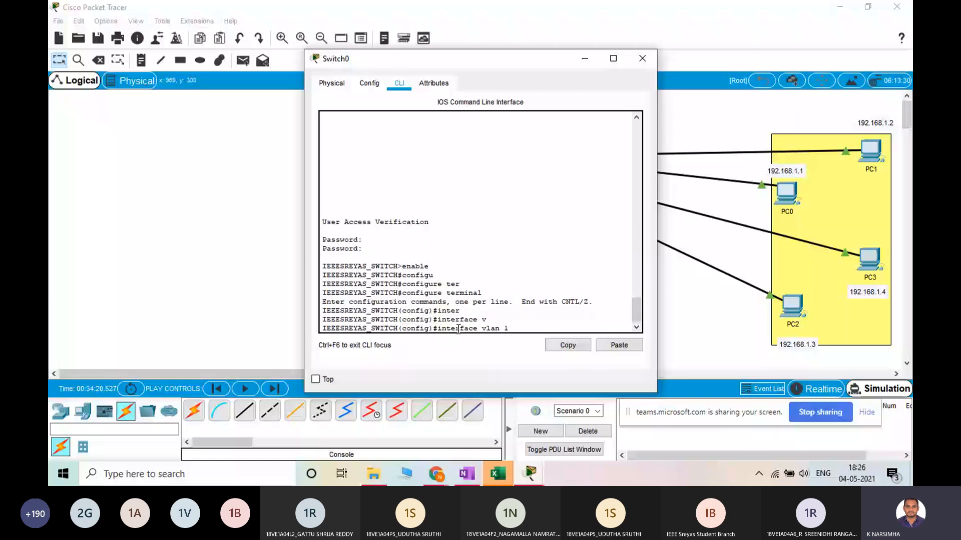
key(Return)
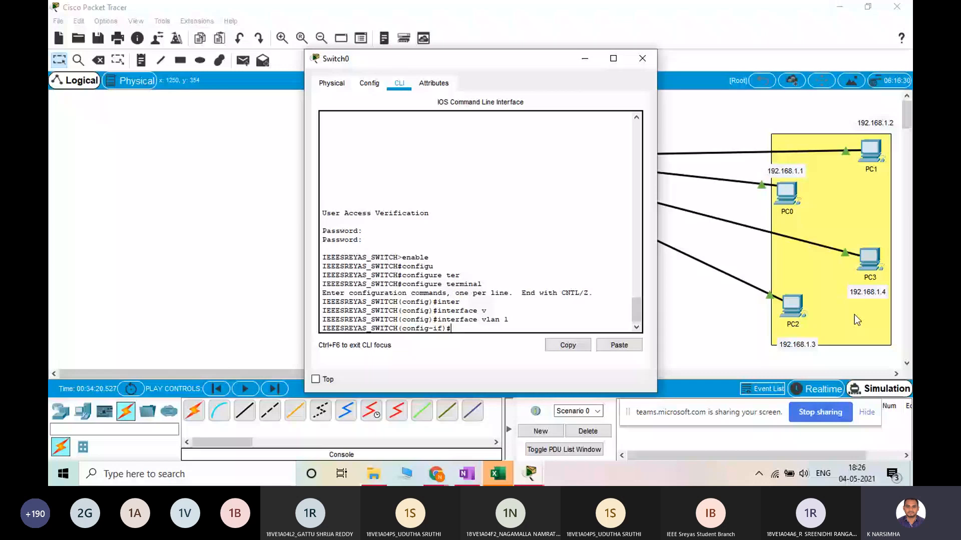
Move the Switch0 window away from the topology and begin an ip address command for VLAN 1
drag(451, 58, 235, 41)
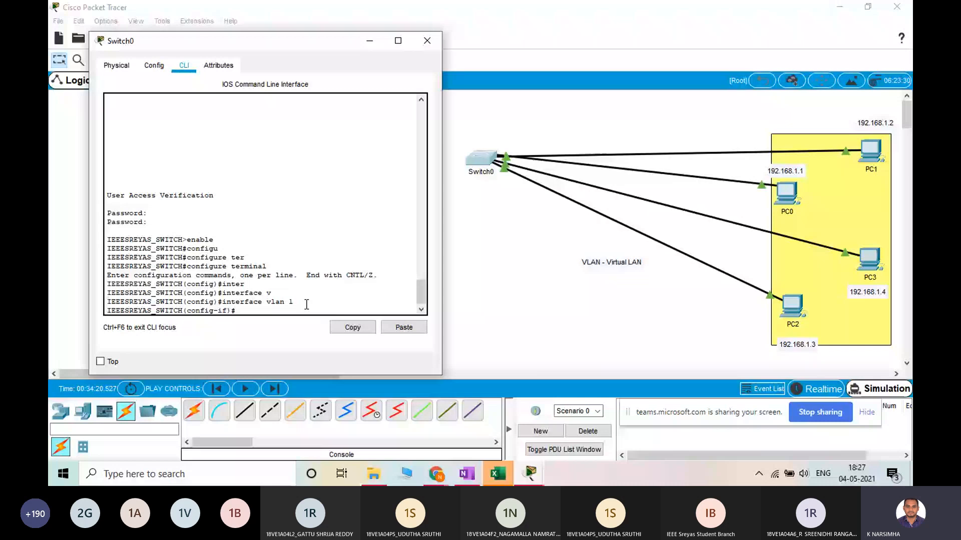
text(ip ad)
key(Tab)
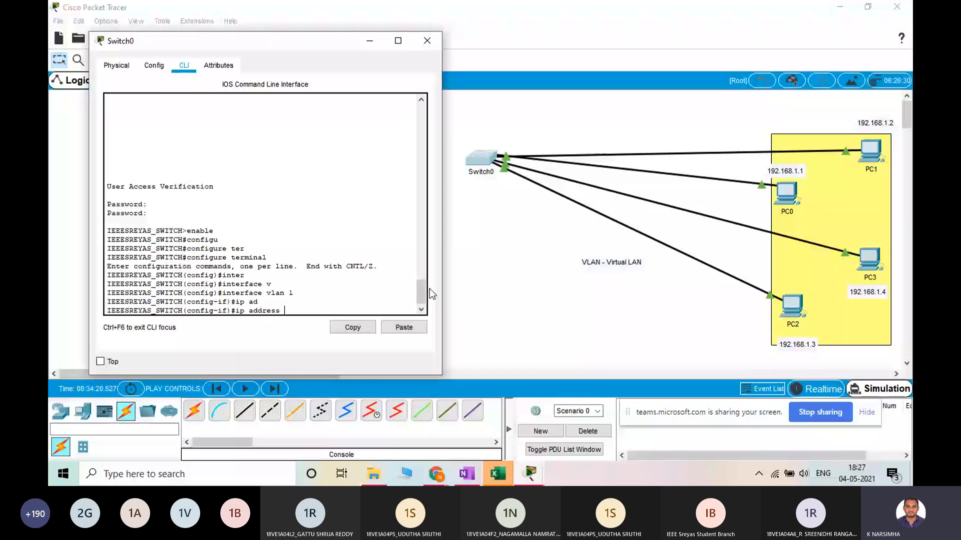
Label Switch0 with the note 192.168.1.5 in the workspace and enter the same address in the pending ip address command
click(369, 45)
click(142, 60)
click(435, 137)
text(1)
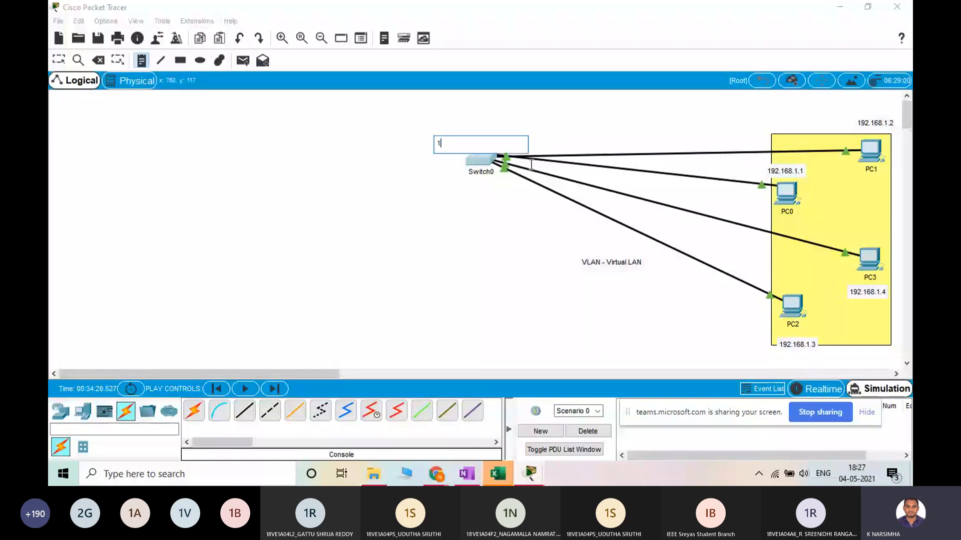
text(92.168.1.5)
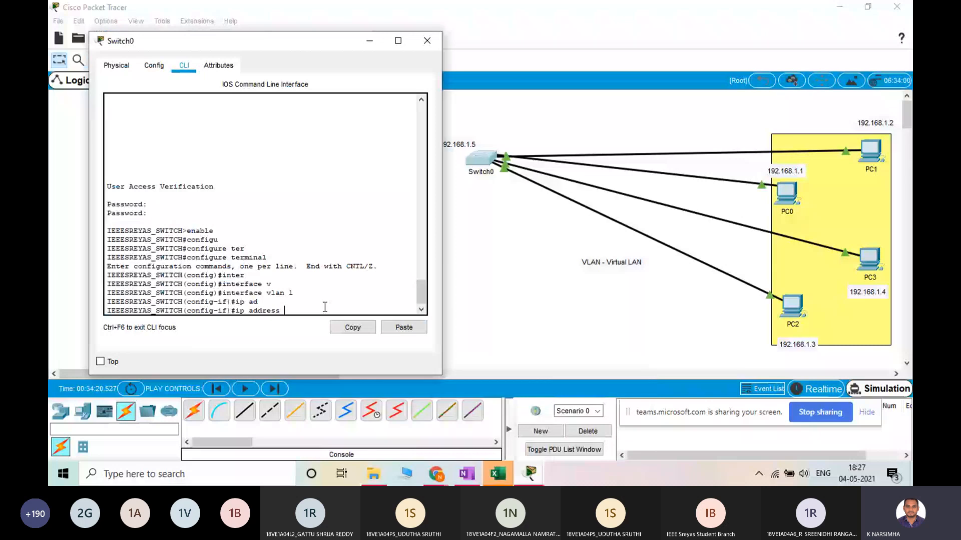
text(192.168.1.5)
Open PC0's IP configuration, highlight its subnet mask and close the PC0 window
click(787, 195)
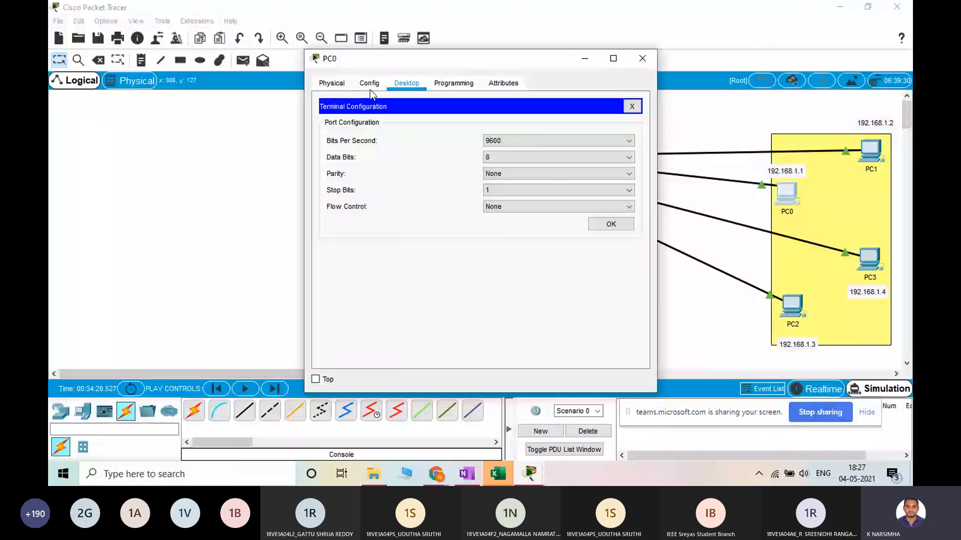
click(611, 223)
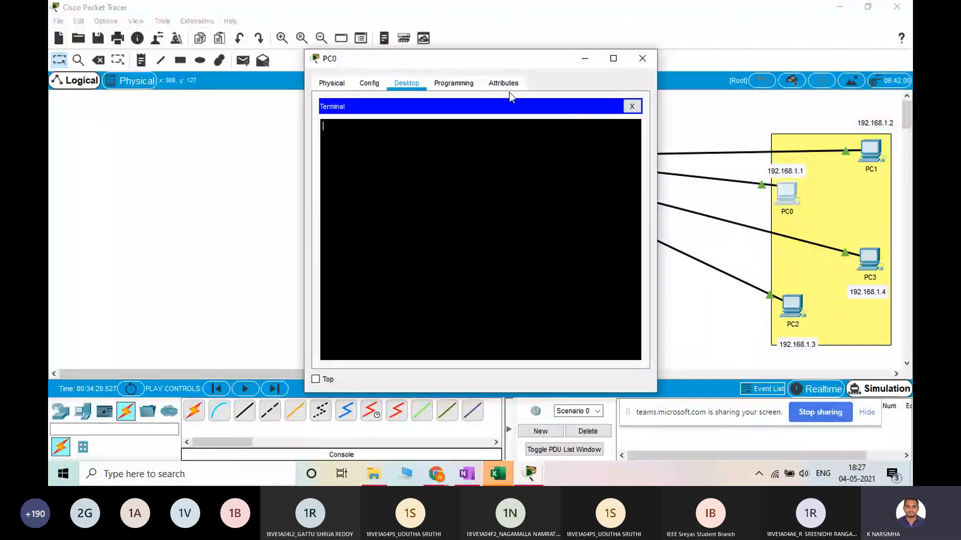
click(632, 107)
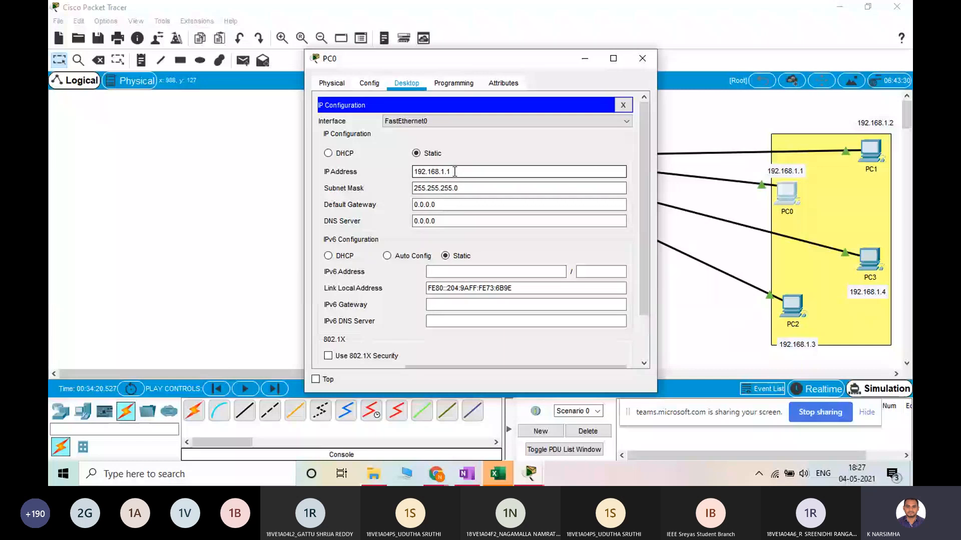
drag(454, 172, 458, 200)
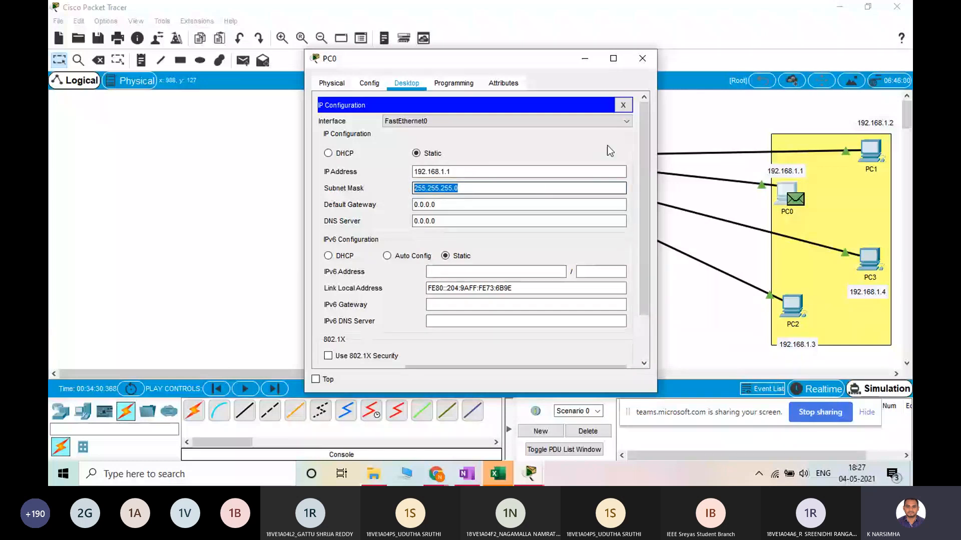
click(642, 58)
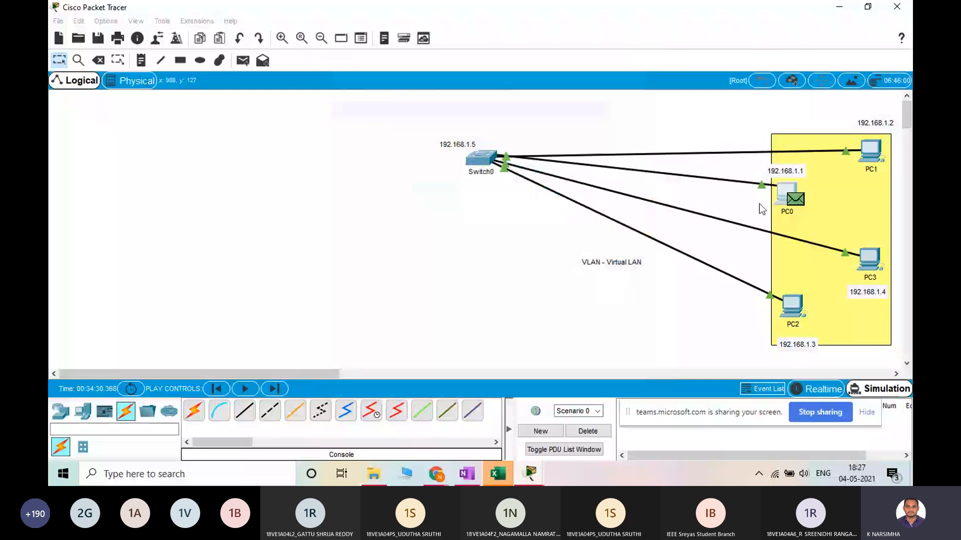
Switch the network to Realtime mode and delete the current PDU scenario
click(818, 389)
click(588, 431)
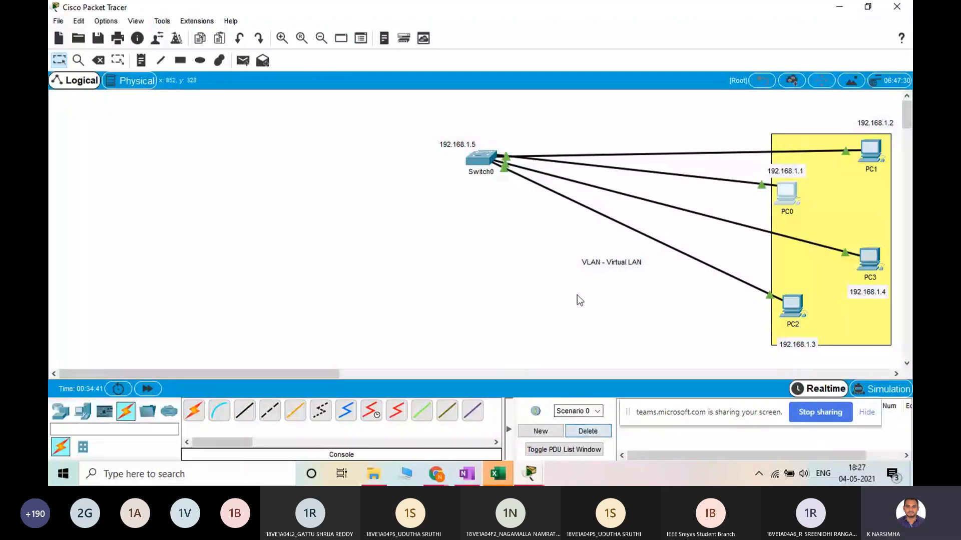
Return to Switch0's CLI window and try the pending command ip address 192.168.1.5 without a subnet mask
mouse_move(530, 474)
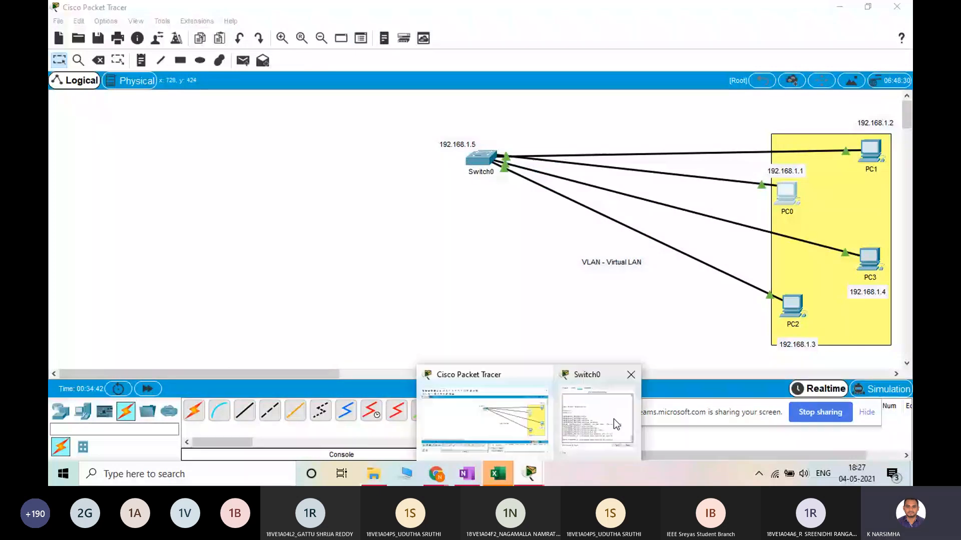
click(614, 420)
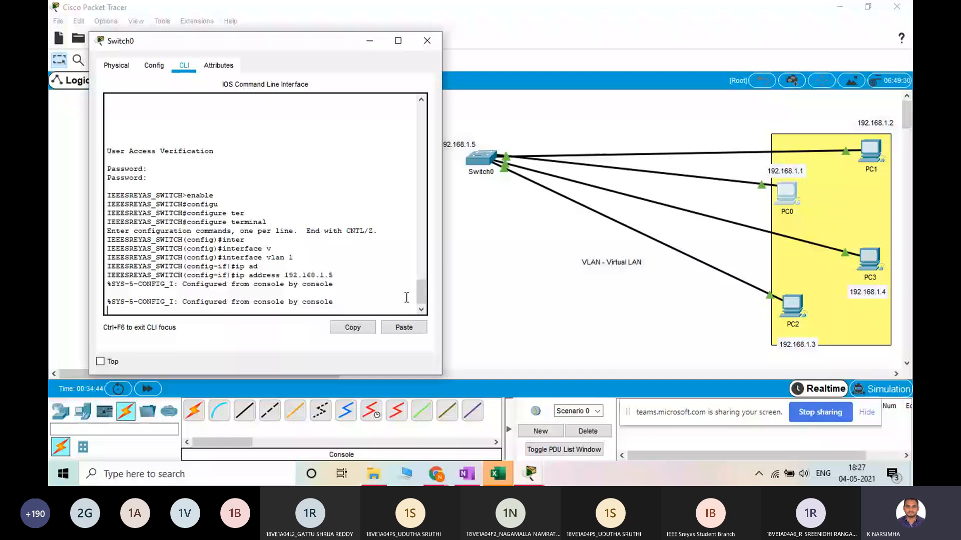
key(Return)
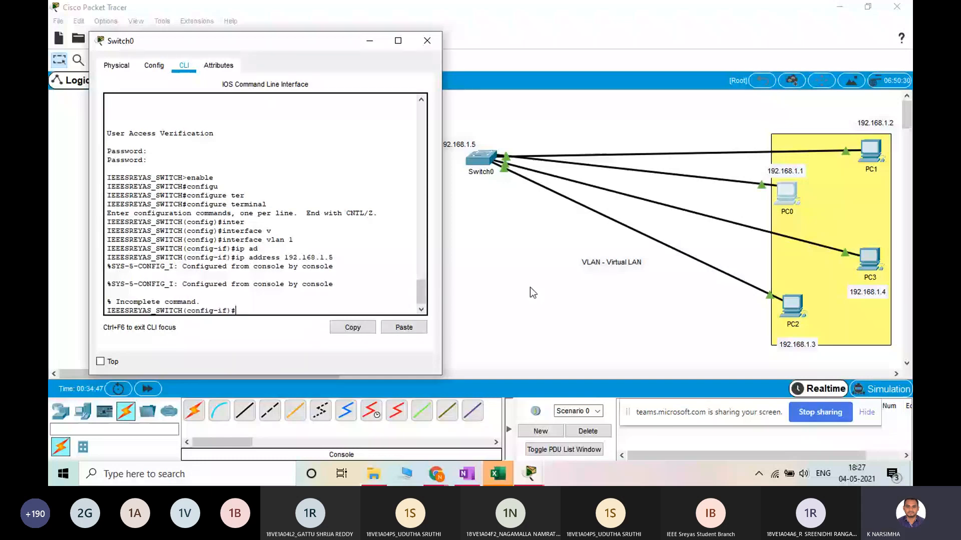
Recall the ip address 192.168.1.5 command and query the CLI help for its next parameter
key(Up)
key(Up)
key(Down)
key(Up)
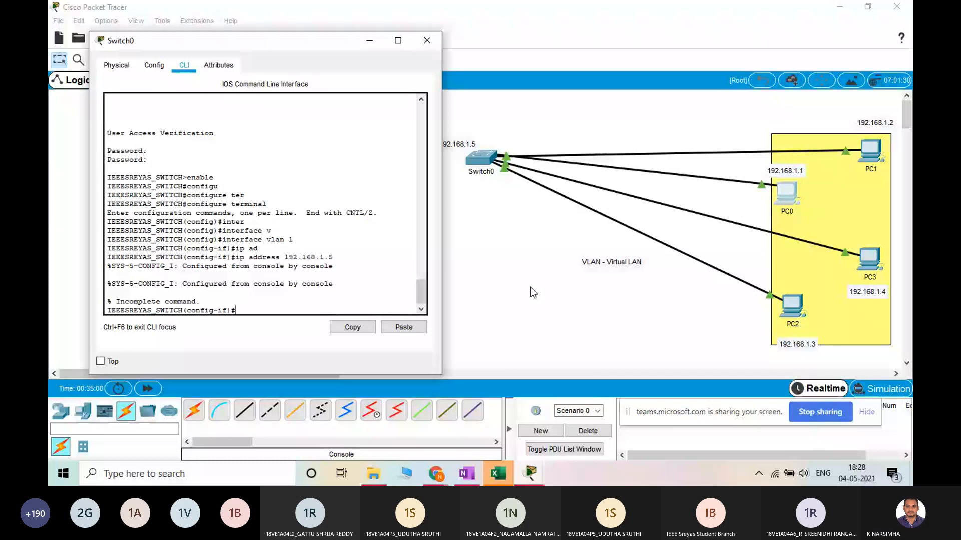
key(Down)
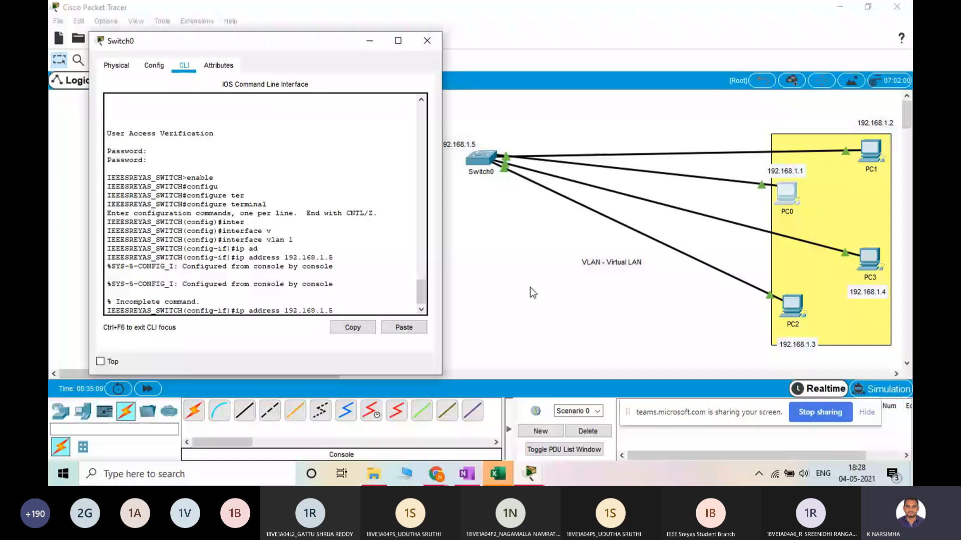
key(Up)
key(Down)
key(Up)
text(?)
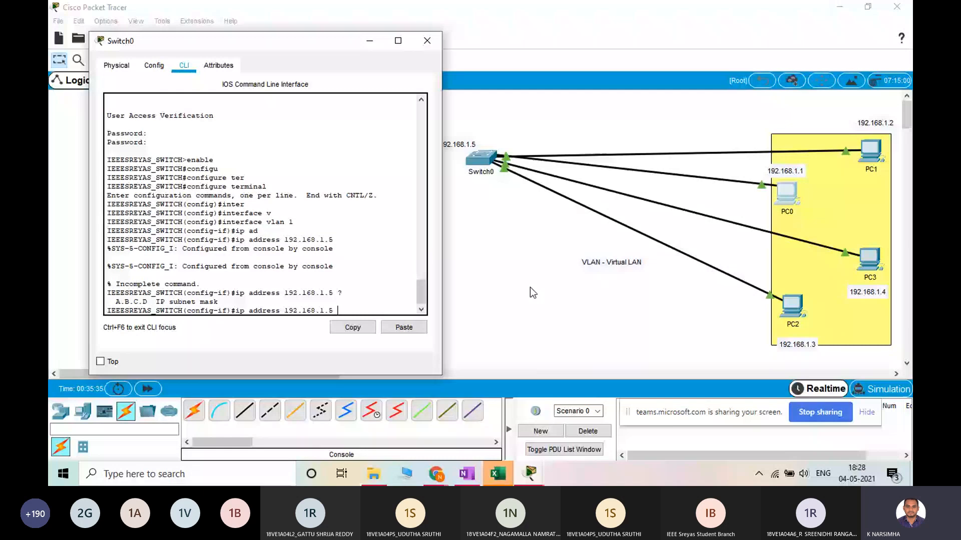
text(255.255.255.0)
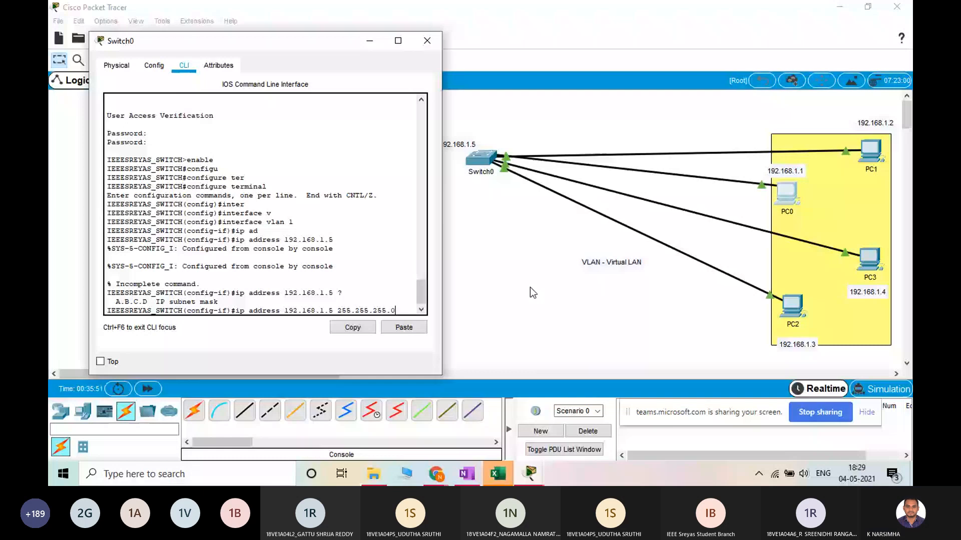
Complete the command with subnet mask 255.255.255.0 to assign 192.168.1.5 to the VLAN 1 interface
double_click(308, 308)
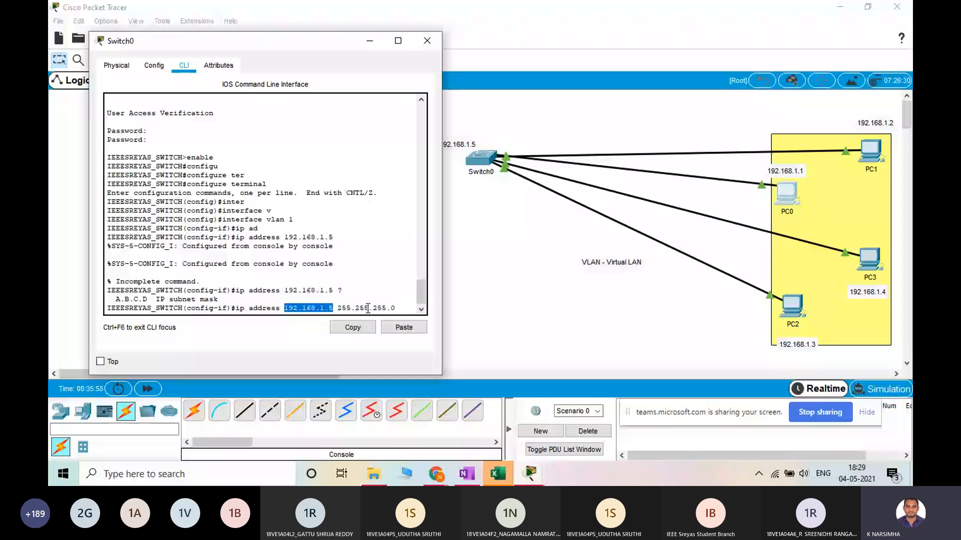
key(Return)
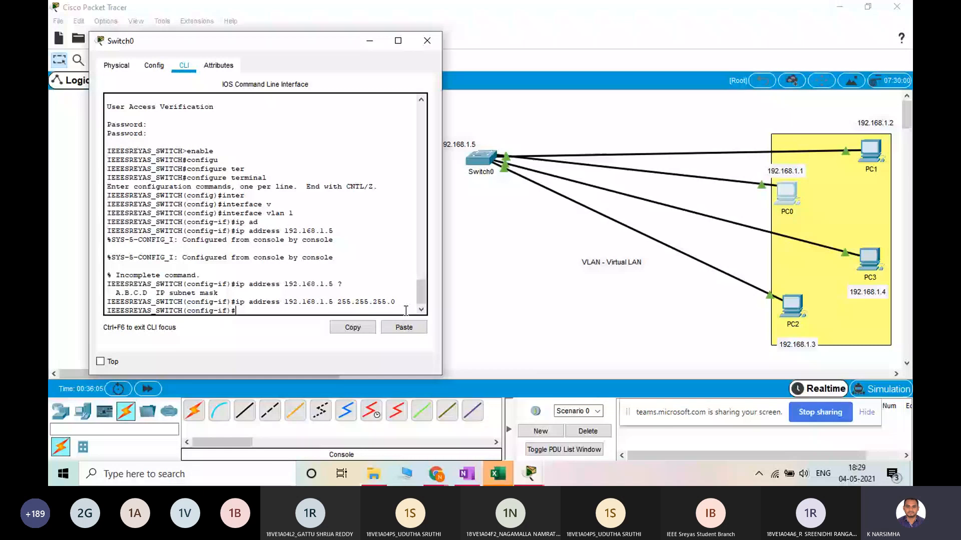
List the available interface commands, enable VLAN 1 with no shutdown and close the Switch0 window
text(?)
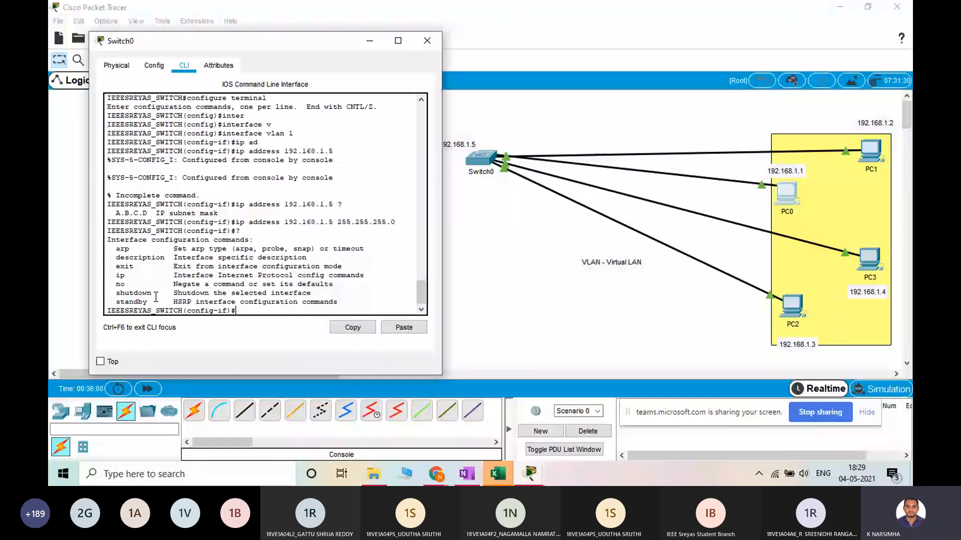
double_click(155, 295)
text(no shu)
key(Tab)
key(Return)
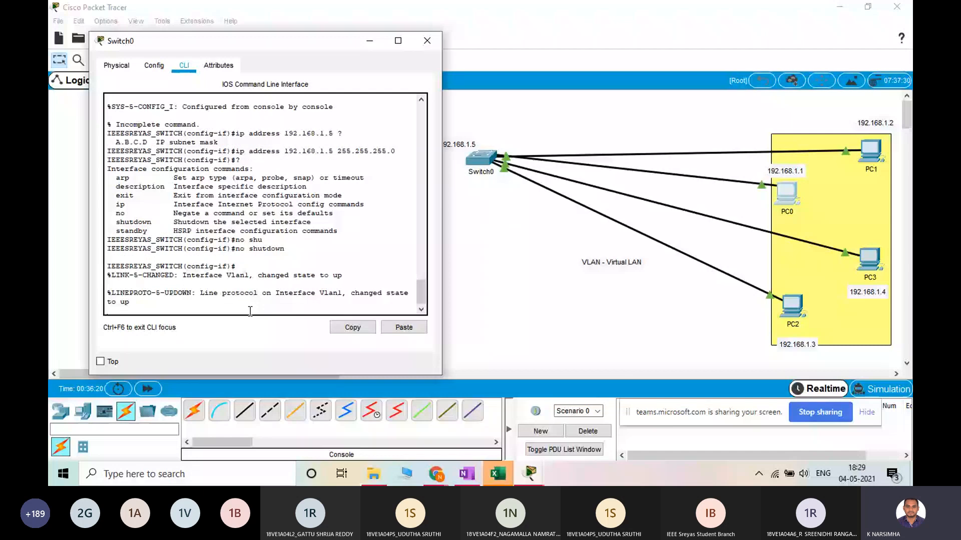
key(Return)
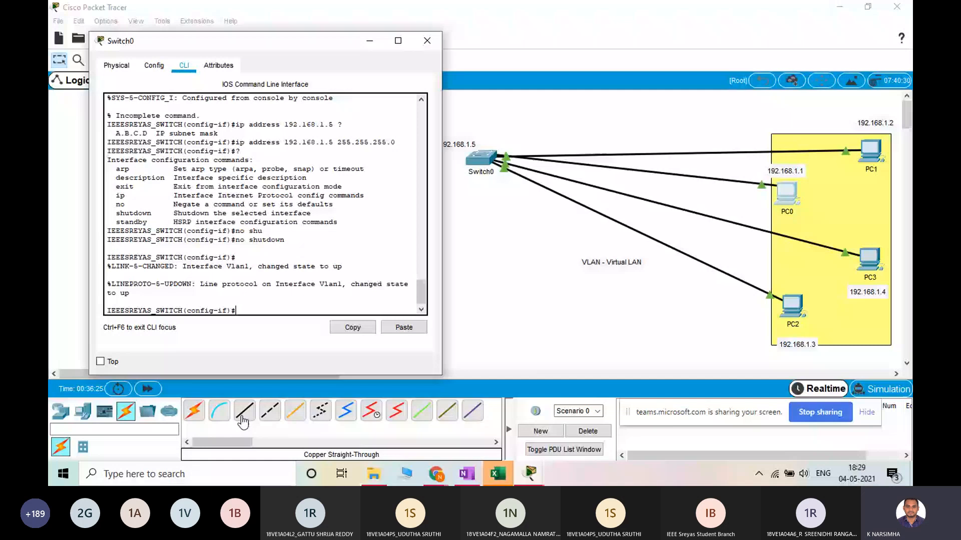
click(426, 41)
Clear the selection and move Switch0 to the upper edge of the topology, above its 192.168.1.5 note
mouse_move(486, 160)
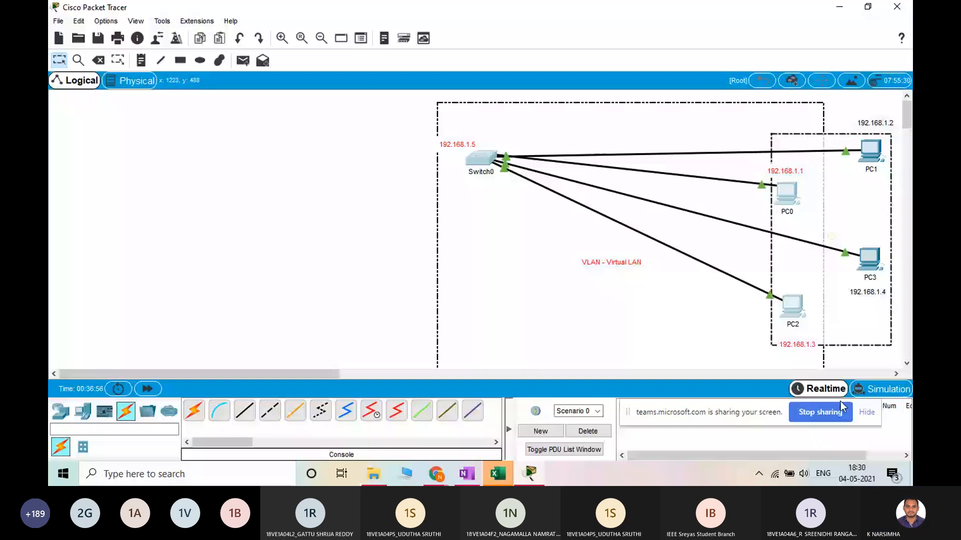
click(564, 273)
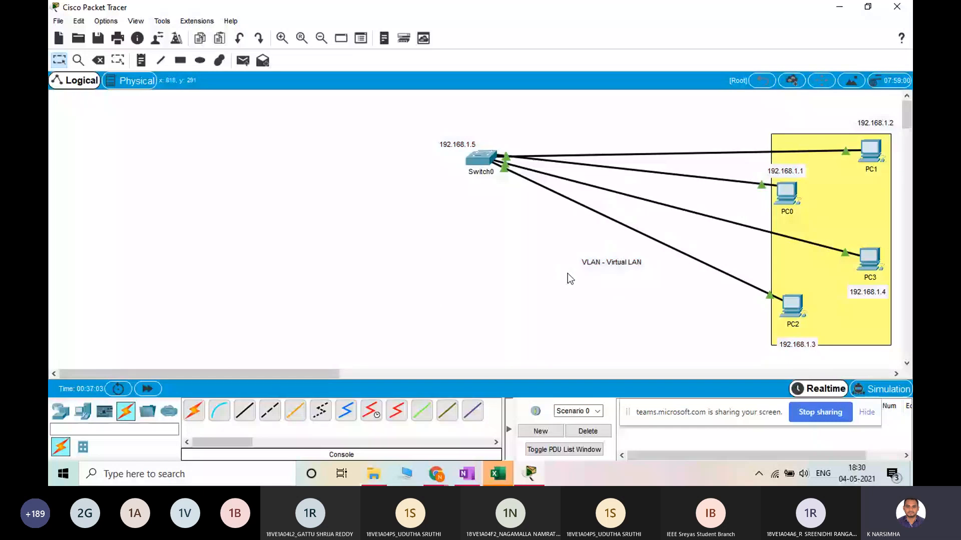
drag(480, 158, 518, 110)
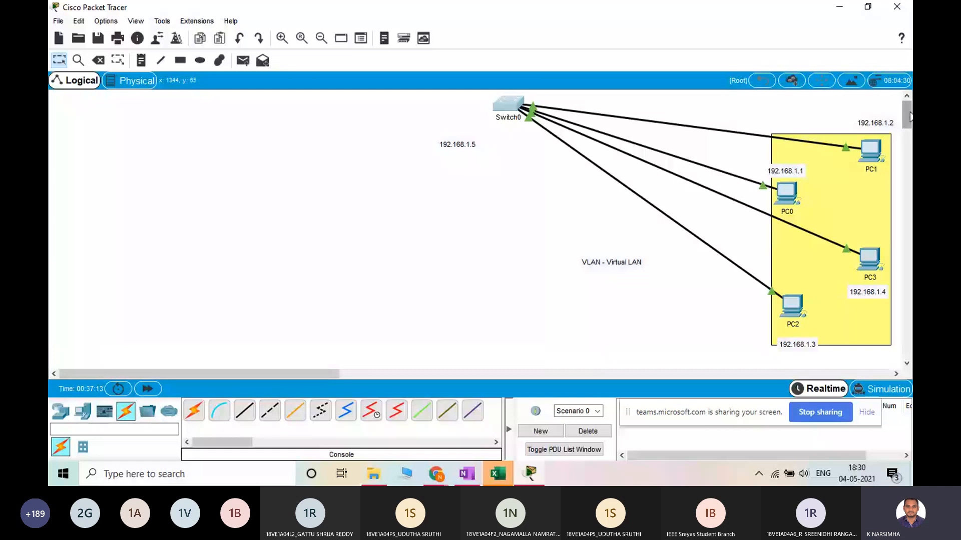
mouse_move(909, 116)
mouse_down()
mouse_move(907, 136)
mouse_move(908, 104)
mouse_up()
mouse_move(908, 104)
mouse_down()
mouse_move(901, 353)
mouse_move(905, 114)
mouse_up()
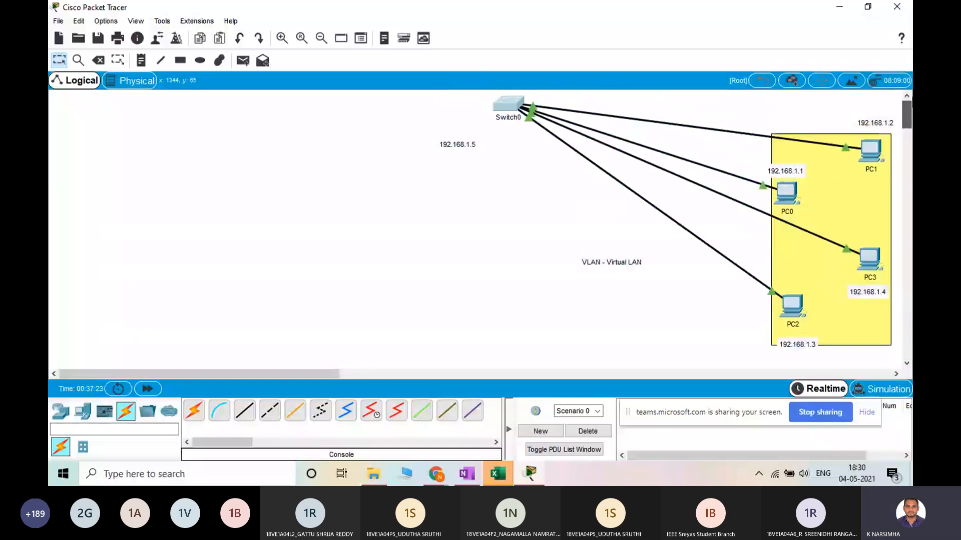
right_click(906, 98)
Place six additional PCs in a row along the lower part of the workspace, below Switch0
drag(331, 374, 302, 373)
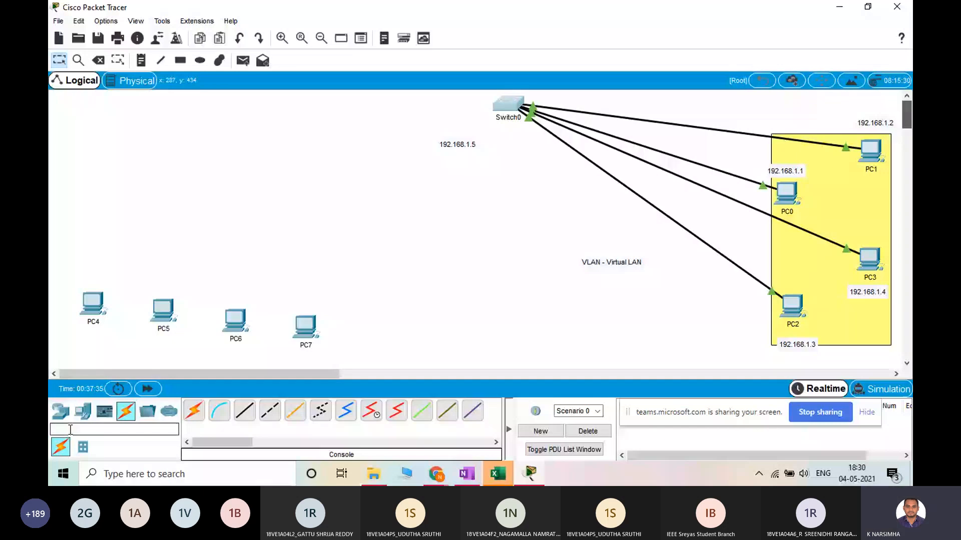
drag(194, 411, 398, 332)
drag(194, 410, 489, 346)
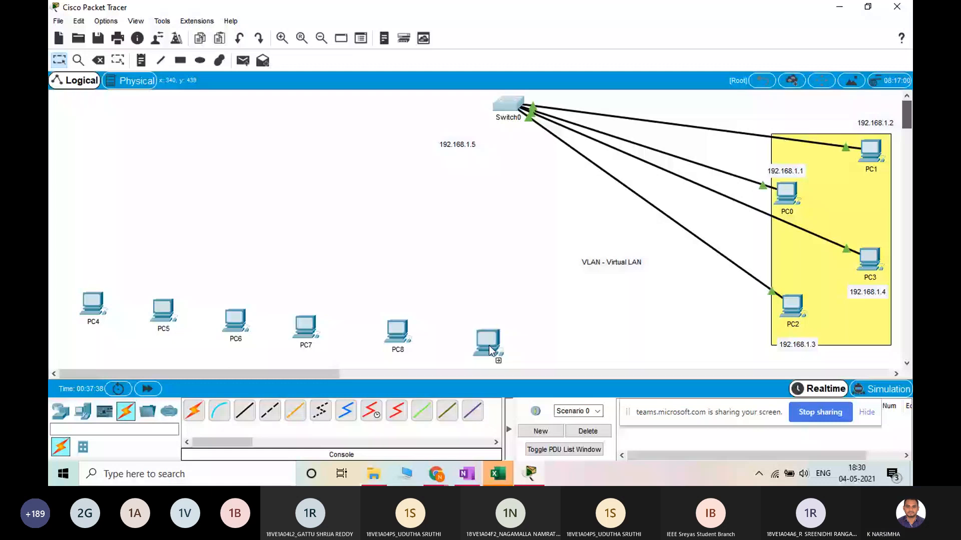
drag(488, 345, 481, 339)
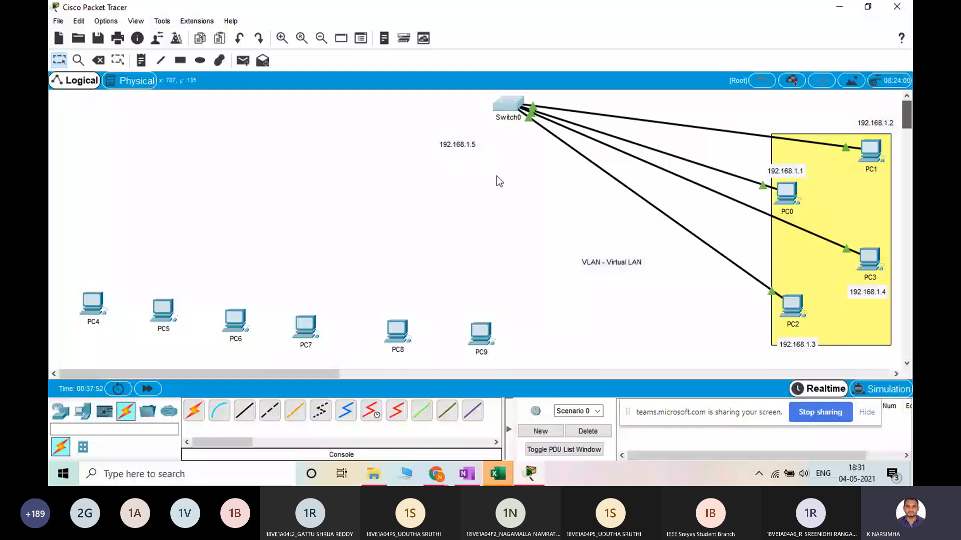
Place a note in the empty area above the new PCs and enter "23 - connect to switch"
key(n)
click(206, 151)
text(23 - c)
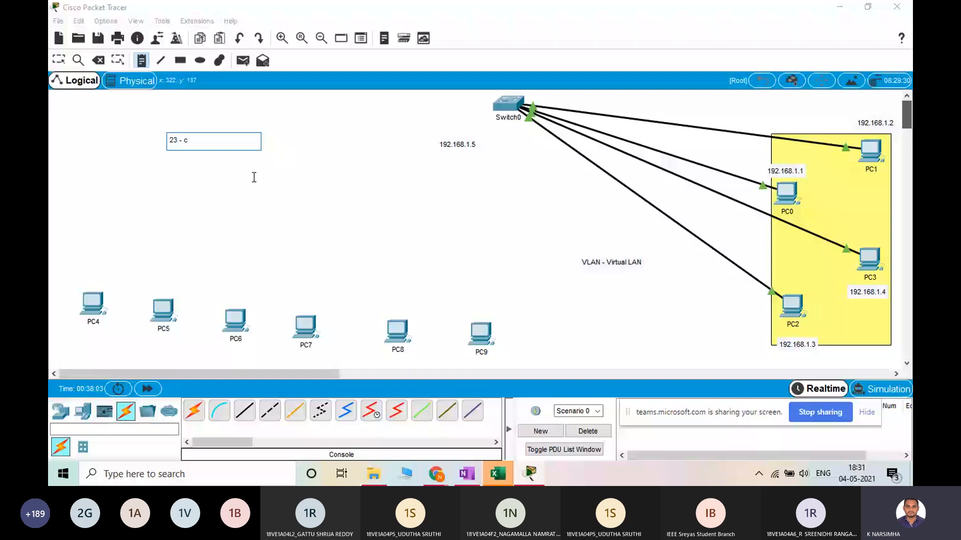
text(onnect to switch)
Add the lines "24 - port - 2nd switch - 1st port" and "3rd switch" to the note
key(Return)
text(2)
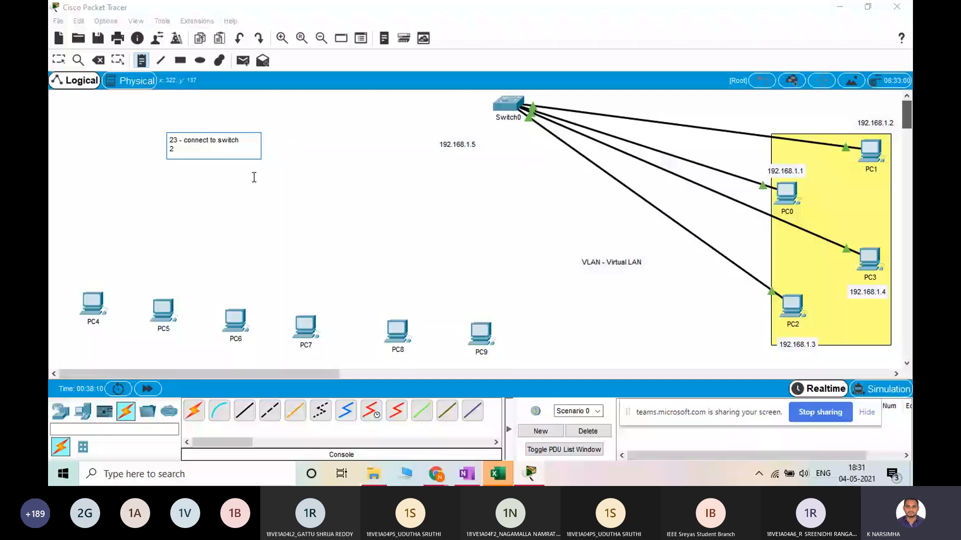
text(4 - port - 2nd switch - 1st port)
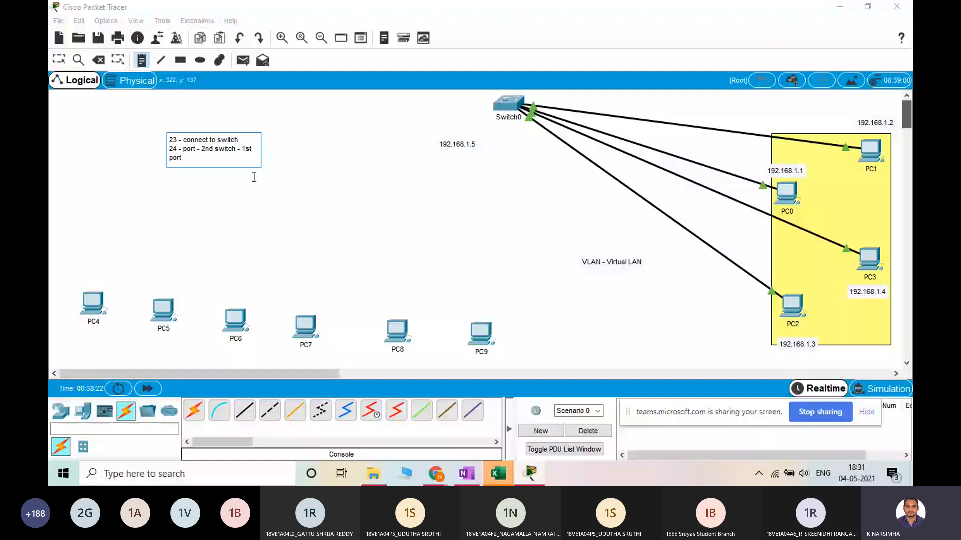
key(Return)
text(3rd switch)
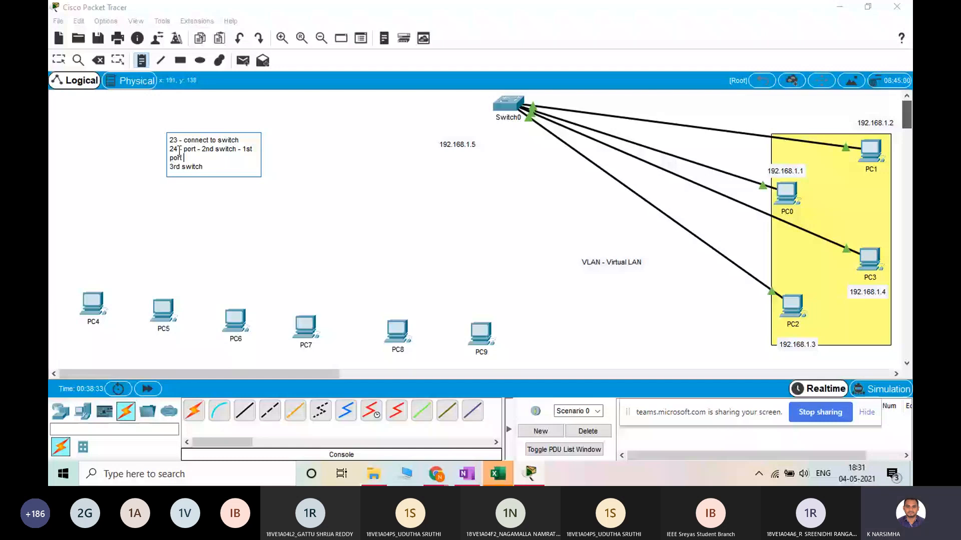
Insert the heading "1st switch :" at the start of the note and "2nd Switch" above the "24 - port" line
key(ctrl+Home)
text(1)
text(st switch :)
key(Return)
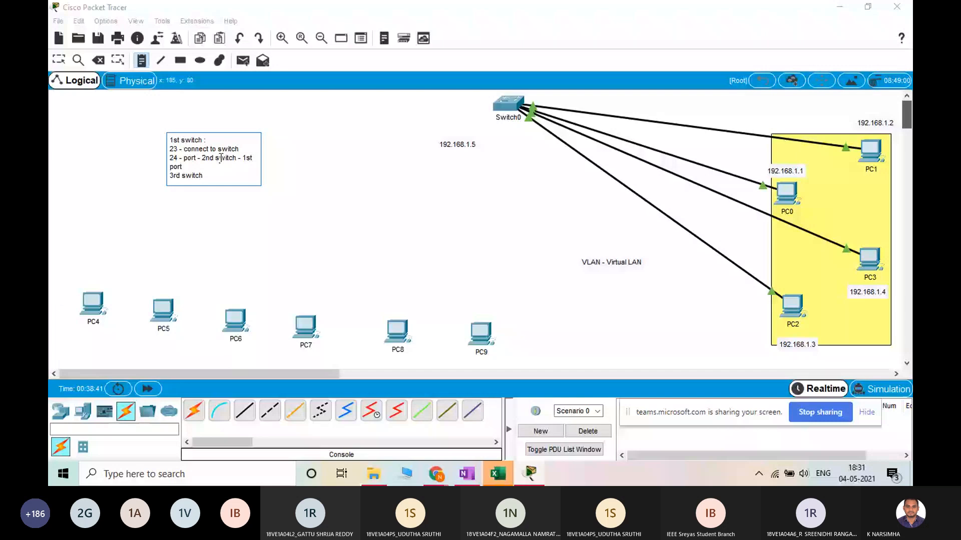
key(Return)
text(2nd Sw)
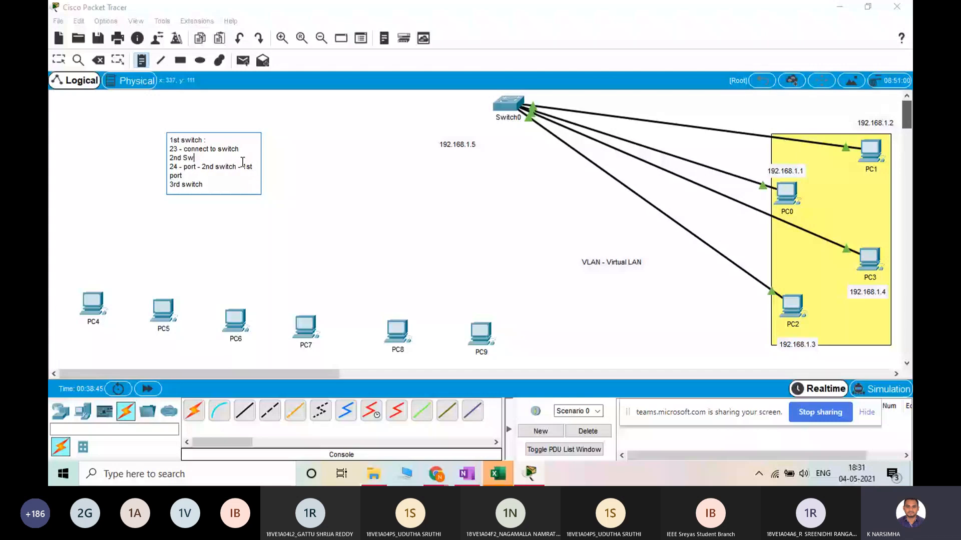
text(itch)
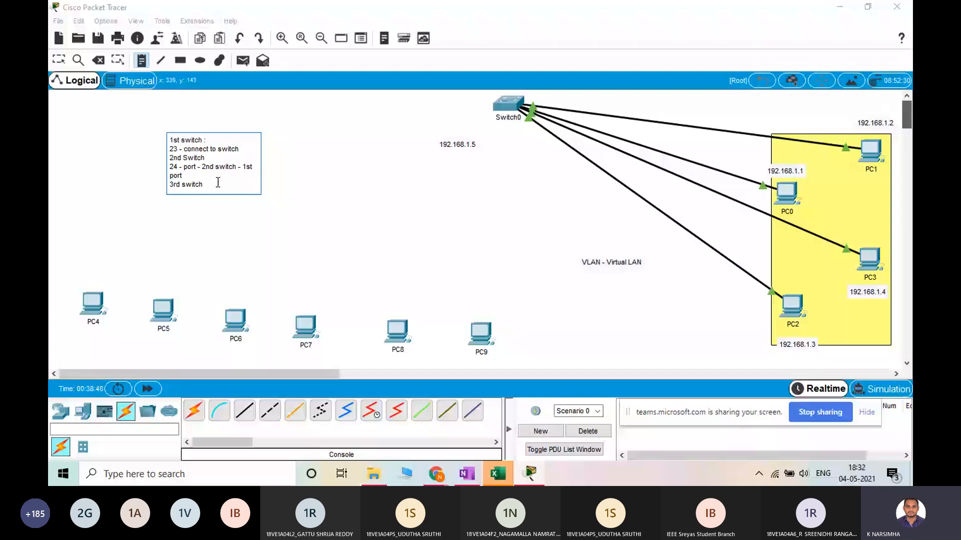
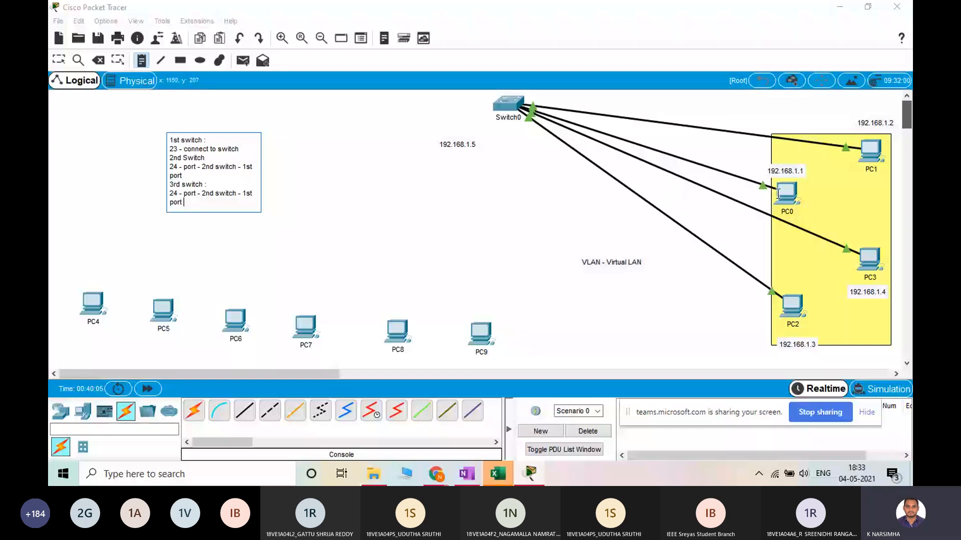
Switch to the Microsoft Teams meeting to read the participants' chat replies, and return to Packet Tracer
click(436, 474)
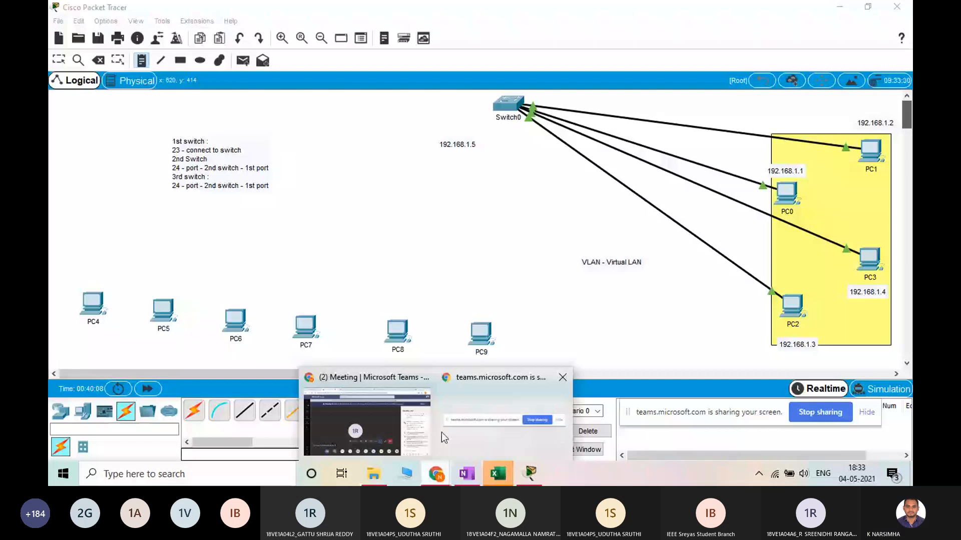
click(441, 432)
mouse_move(813, 255)
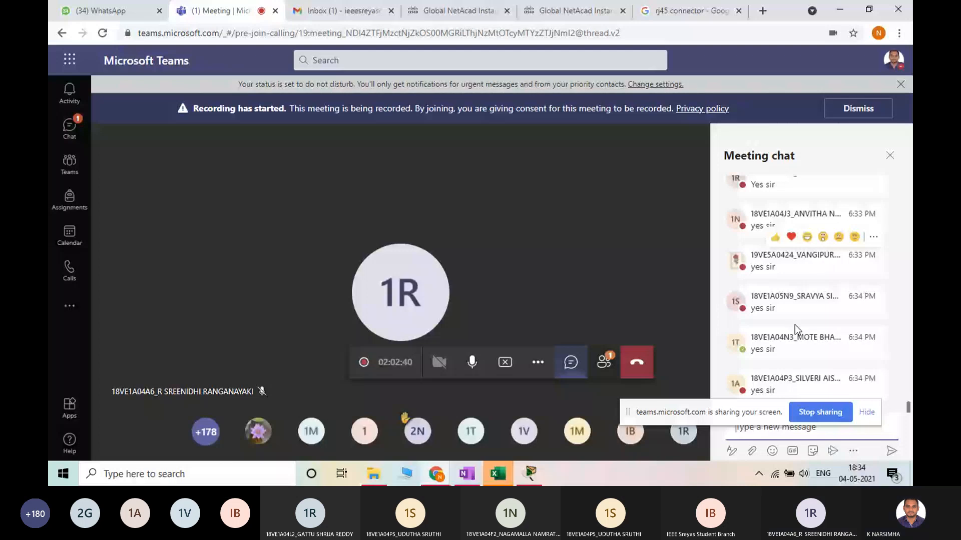
click(533, 475)
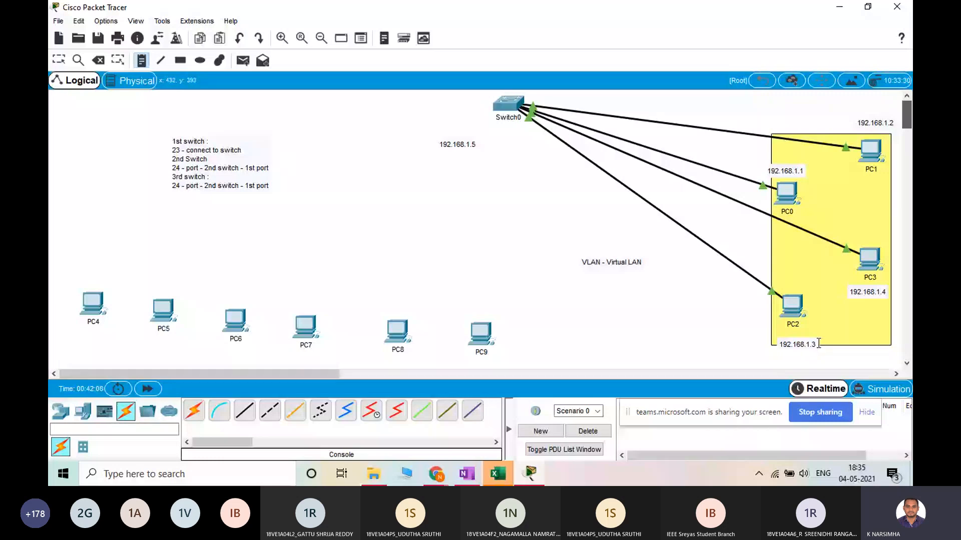
Send a simple PDU from PC1 to PC2 to test connectivity through Switch0
key(p)
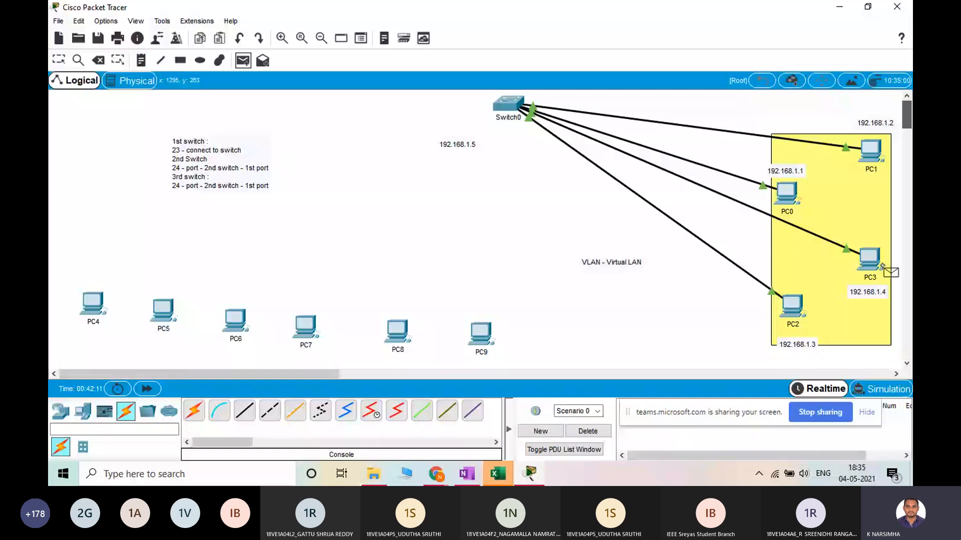
click(883, 268)
click(797, 305)
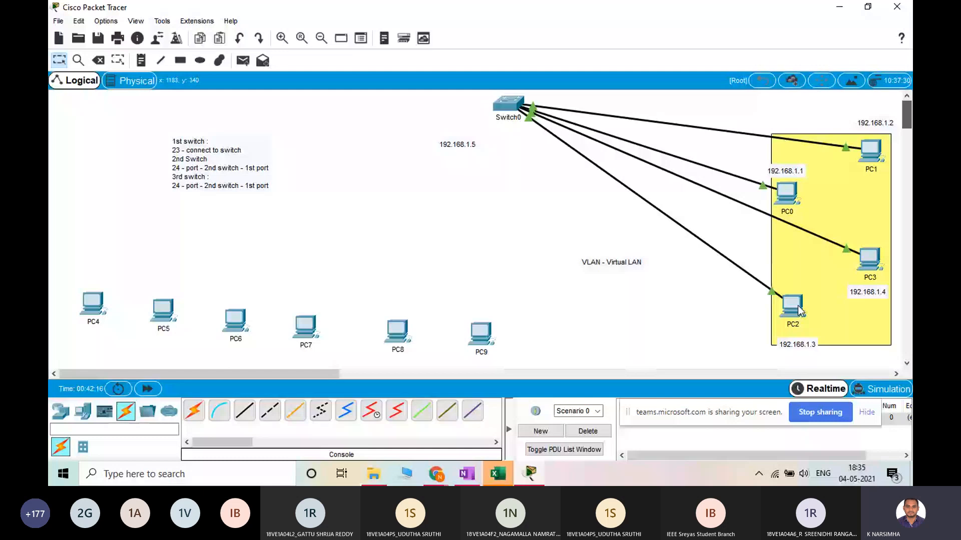
click(797, 305)
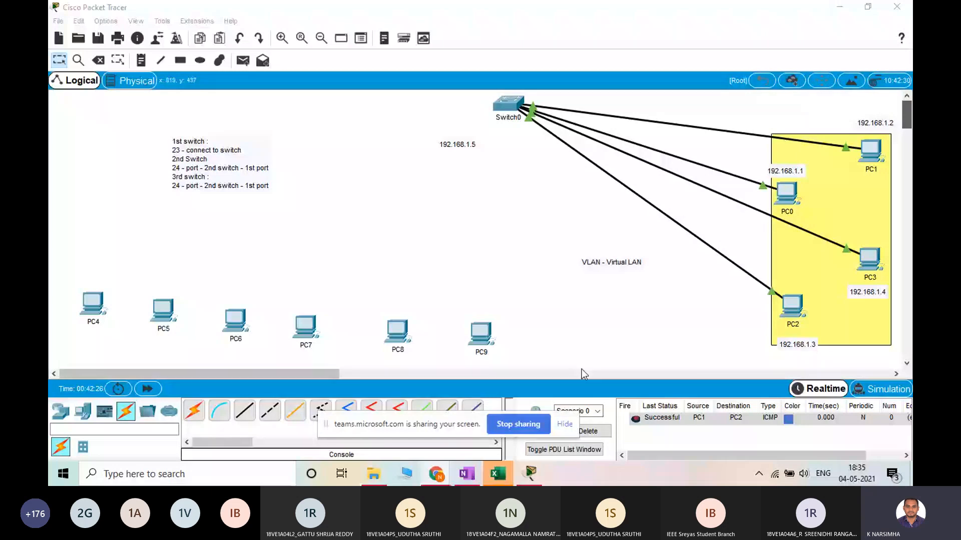
click(575, 261)
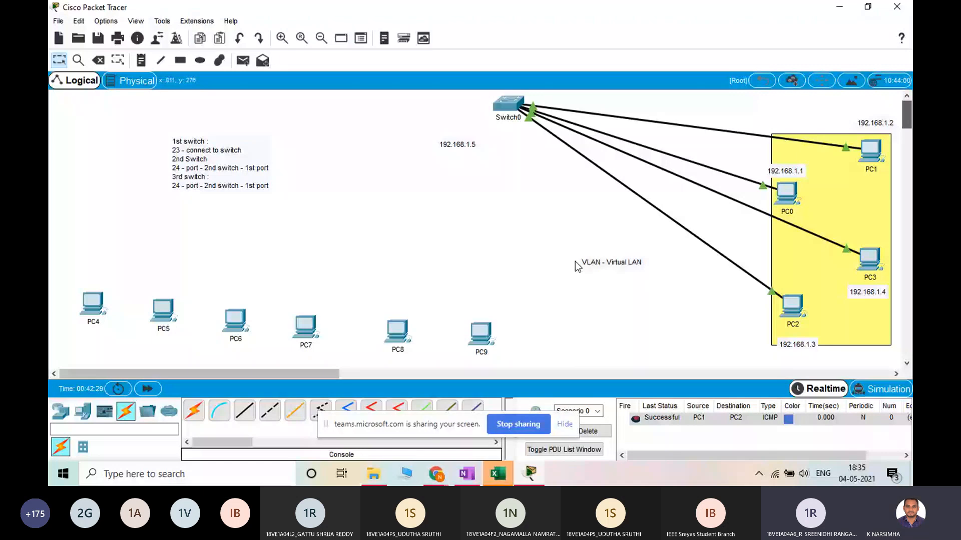
Switch to the Teams meeting, check its participant list, close the list and return to Packet Tracer
key(alt+Tab)
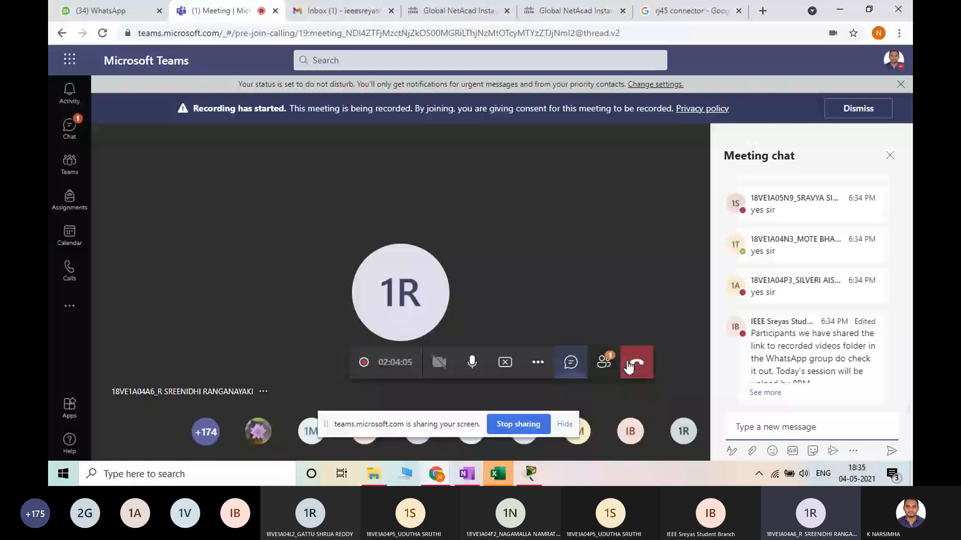
click(604, 361)
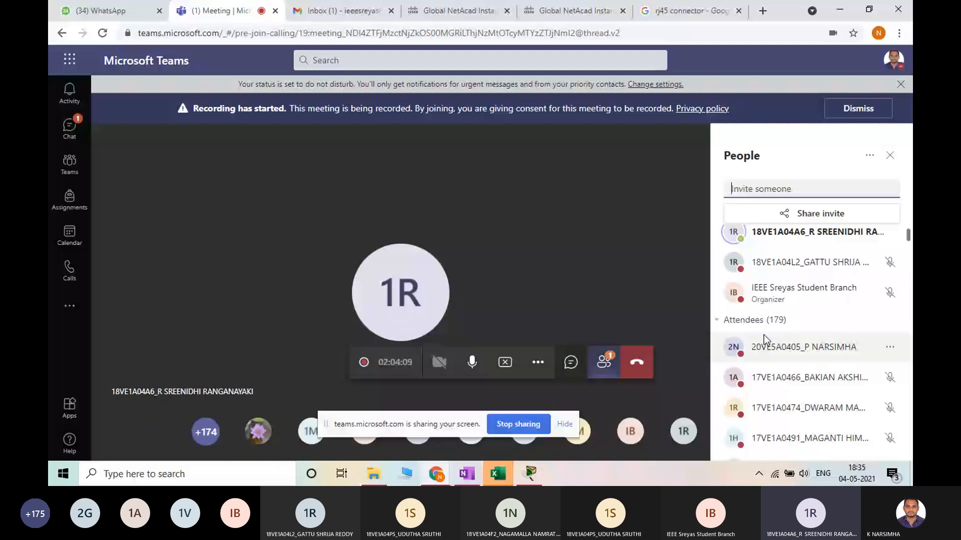
click(889, 155)
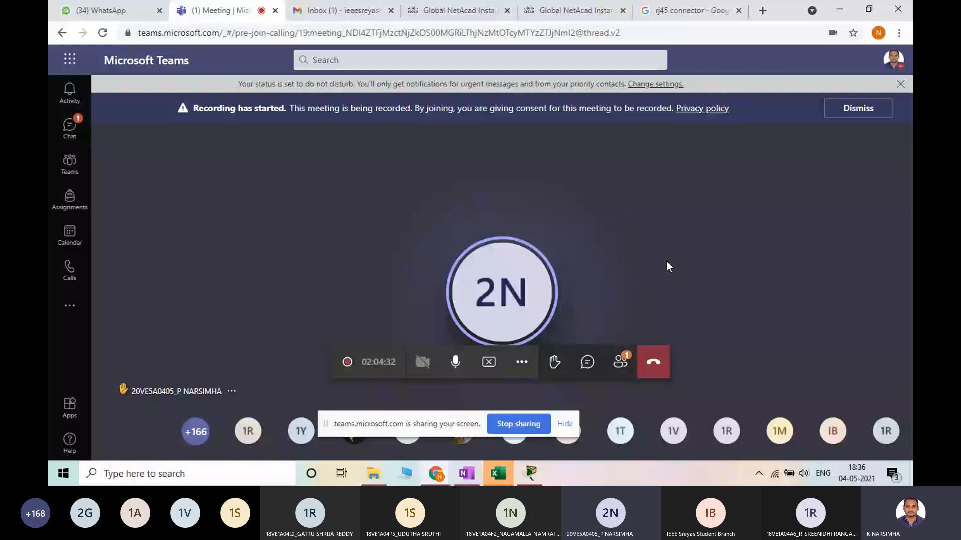
click(531, 473)
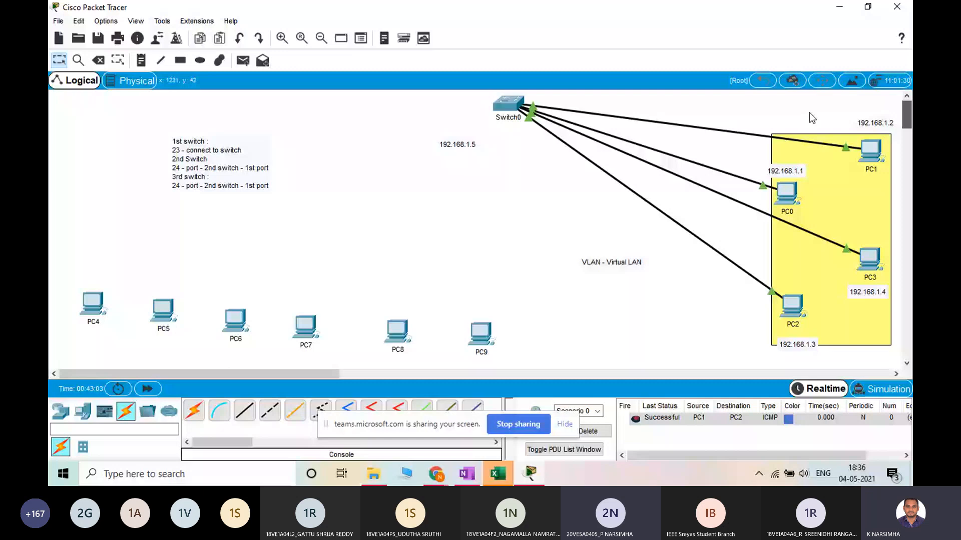
Move Switch0 slightly lower in the workspace and connect it to PC4 with an automatically chosen cable
drag(509, 104, 514, 145)
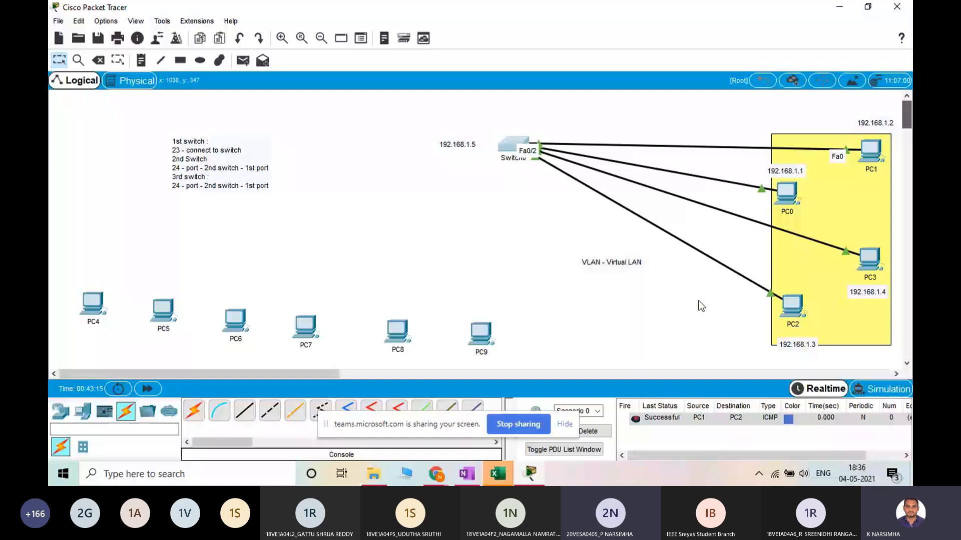
click(199, 409)
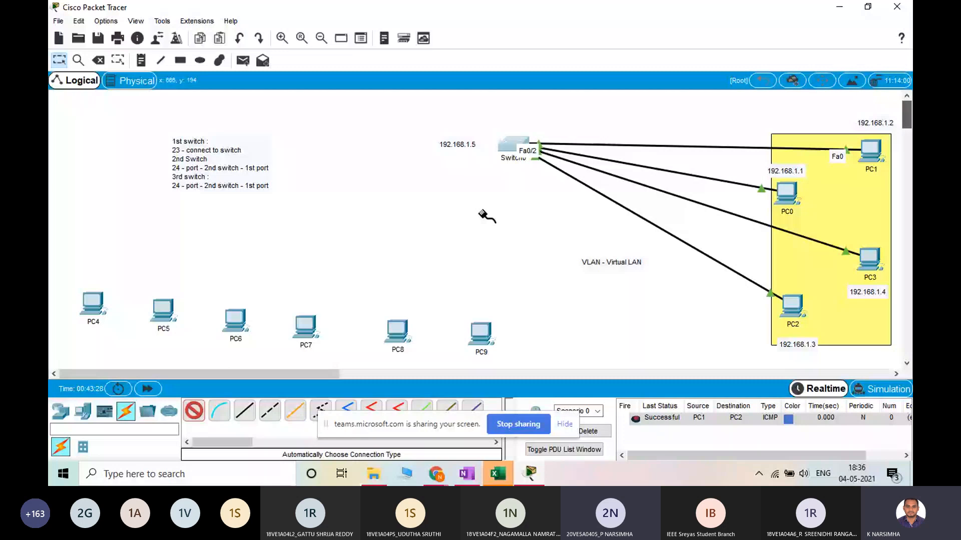
click(511, 144)
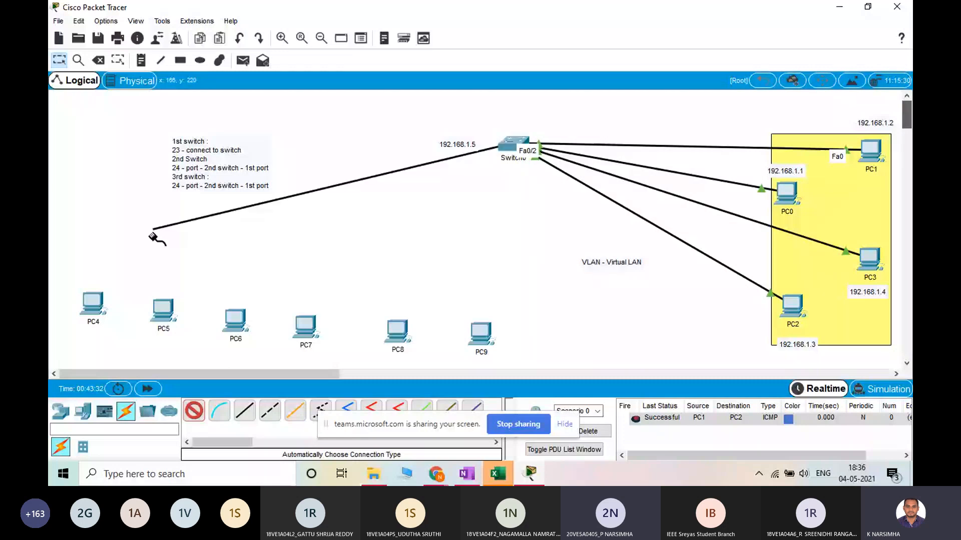
click(93, 302)
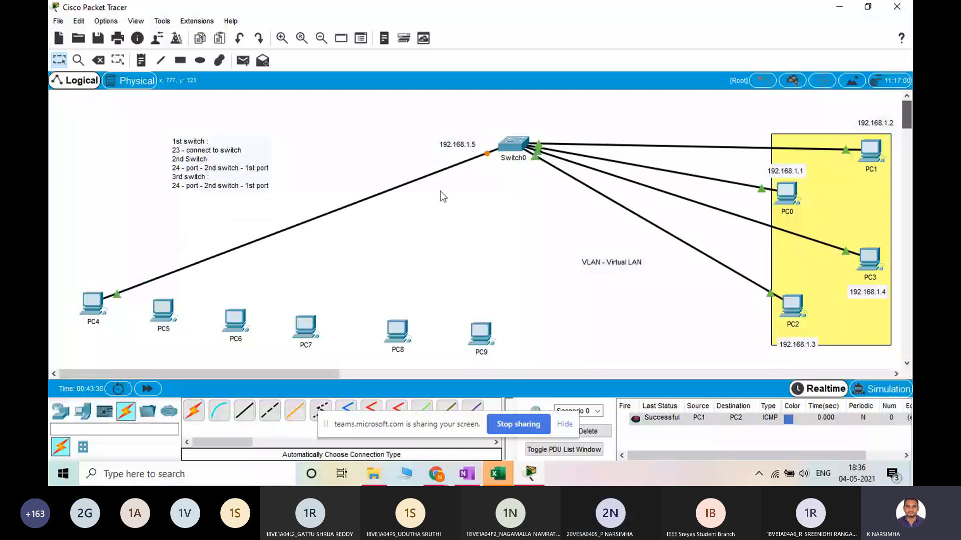
Connect PC5 to Switch0 with a Copper Straight-Through cable, and cable PC6, PC7, PC8 and PC9 to the same switch
click(248, 411)
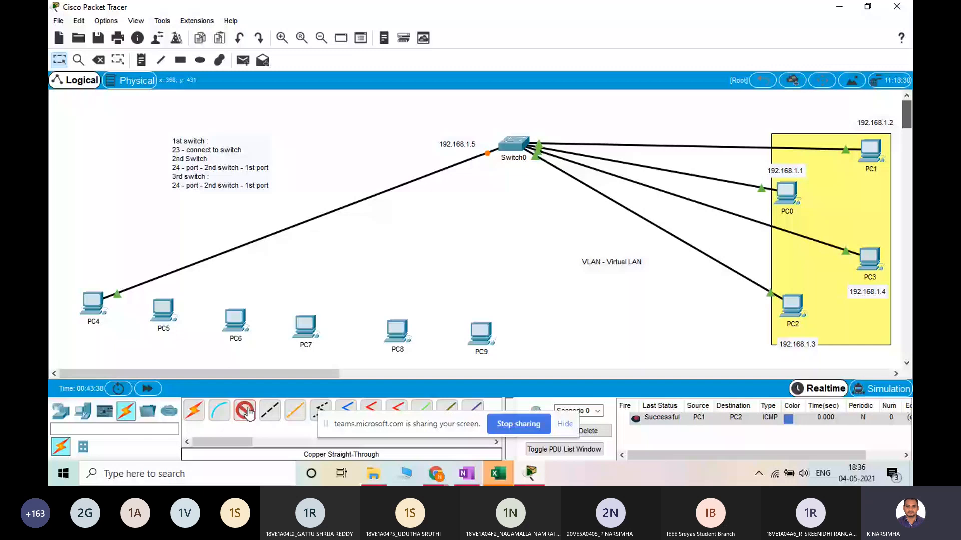
click(511, 144)
click(543, 212)
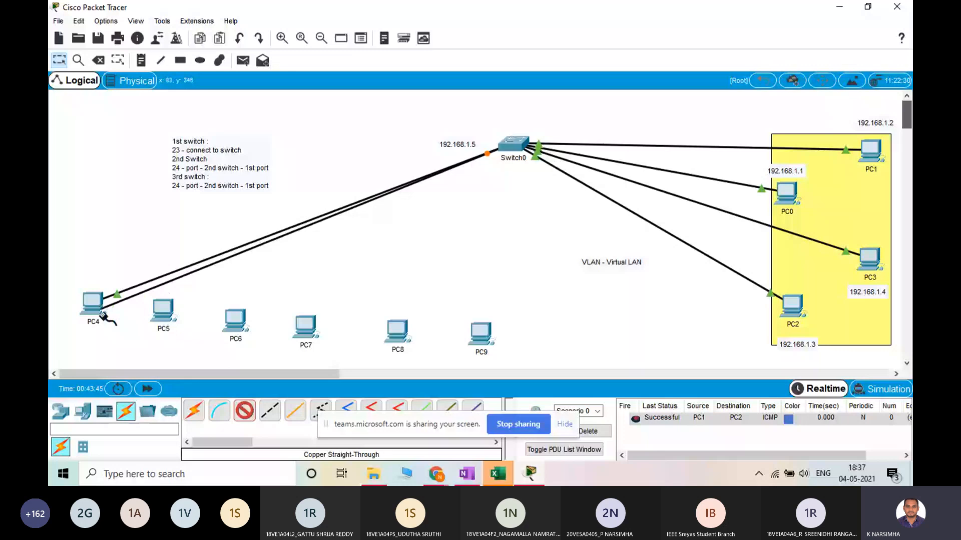
click(163, 311)
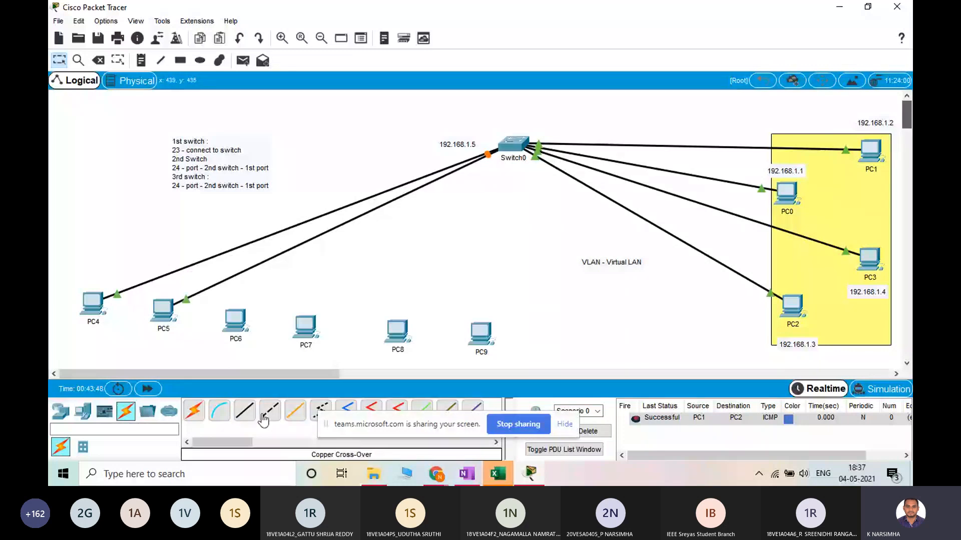
click(235, 320)
click(513, 146)
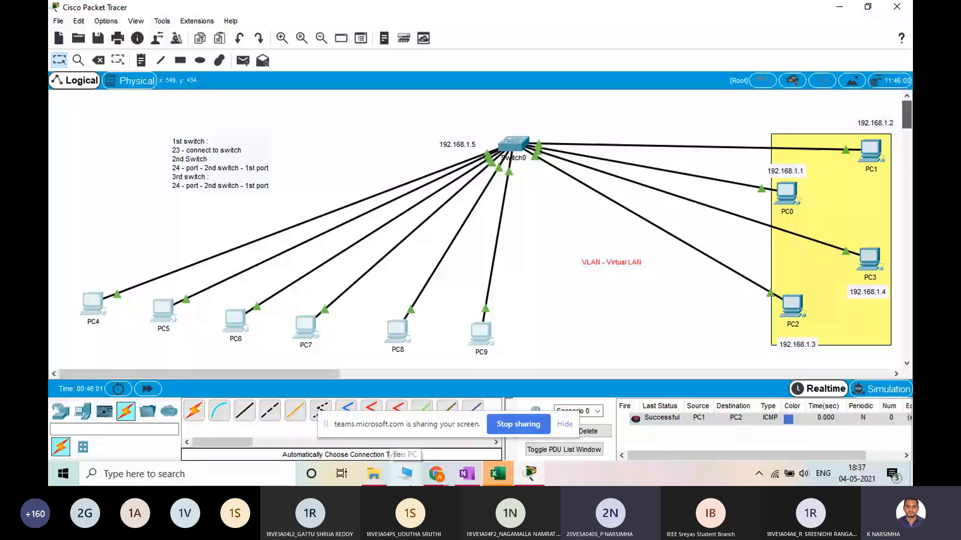
Look through the participant list of the Teams meeting, and return to Packet Tracer
mouse_move(435, 474)
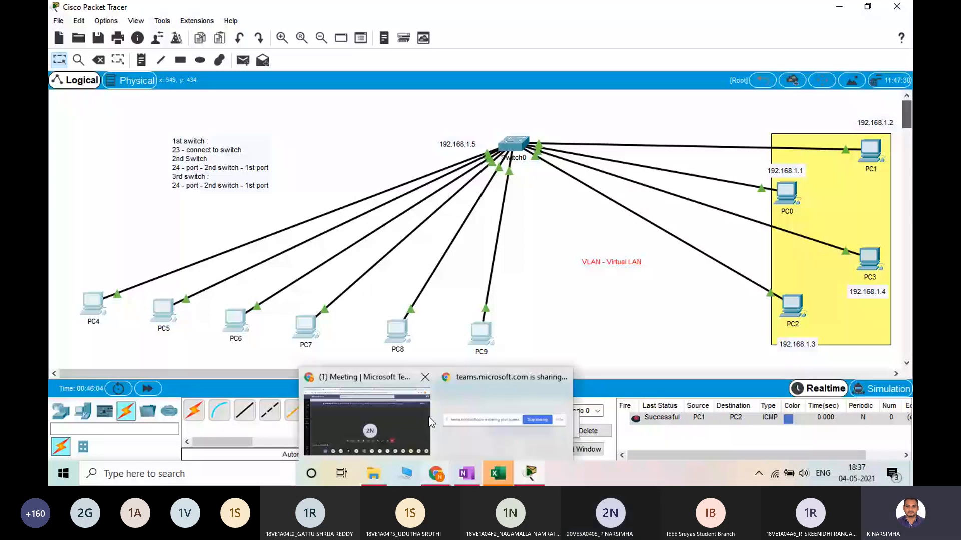
click(429, 422)
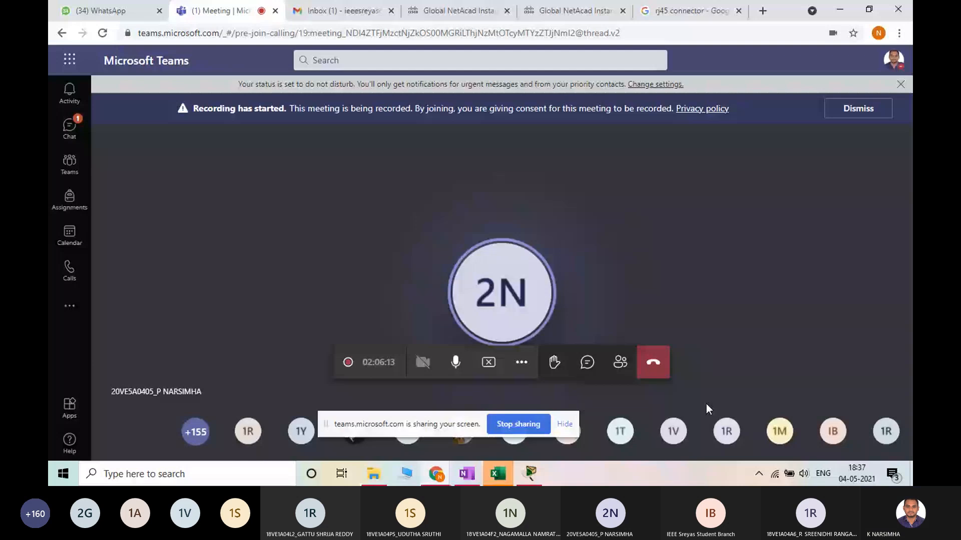
click(71, 131)
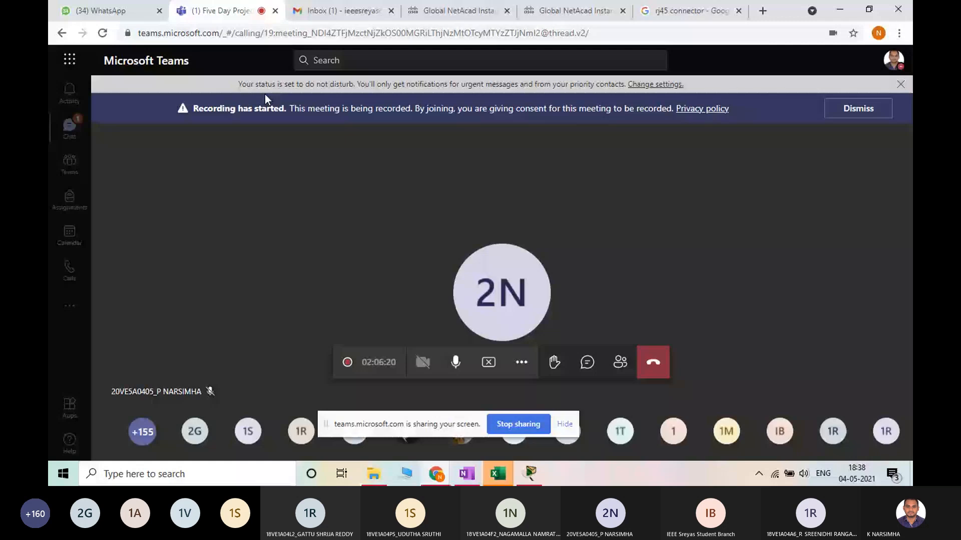
click(620, 362)
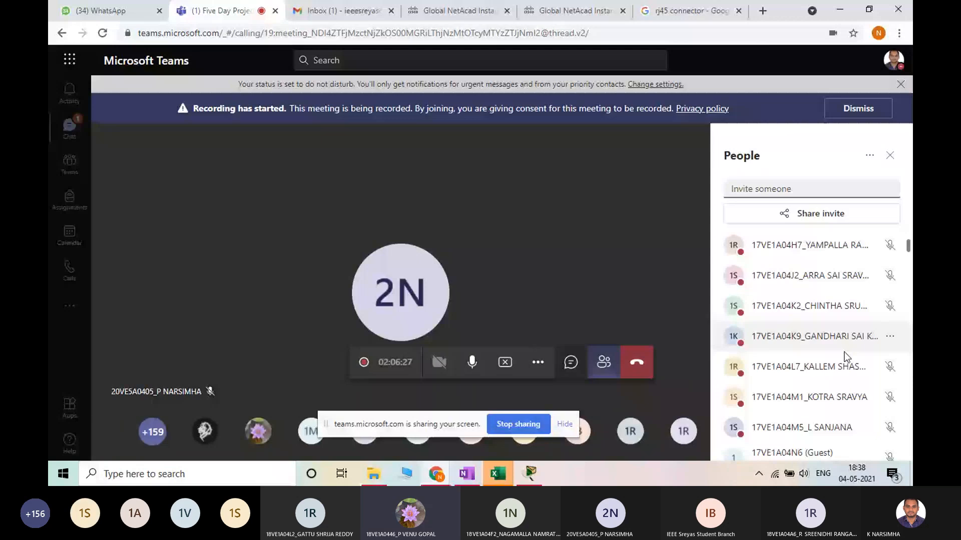
scroll(843, 353, down, 10)
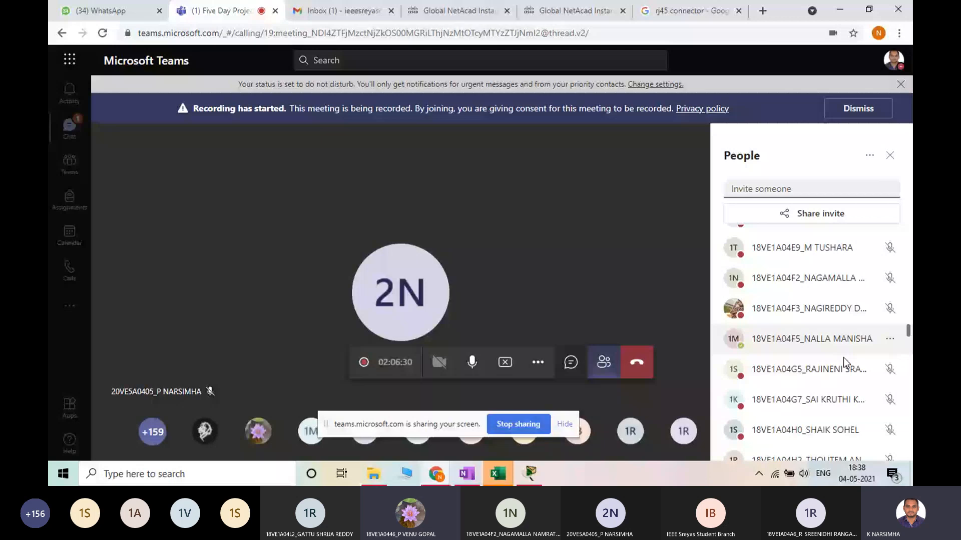
scroll(842, 357, down, 5)
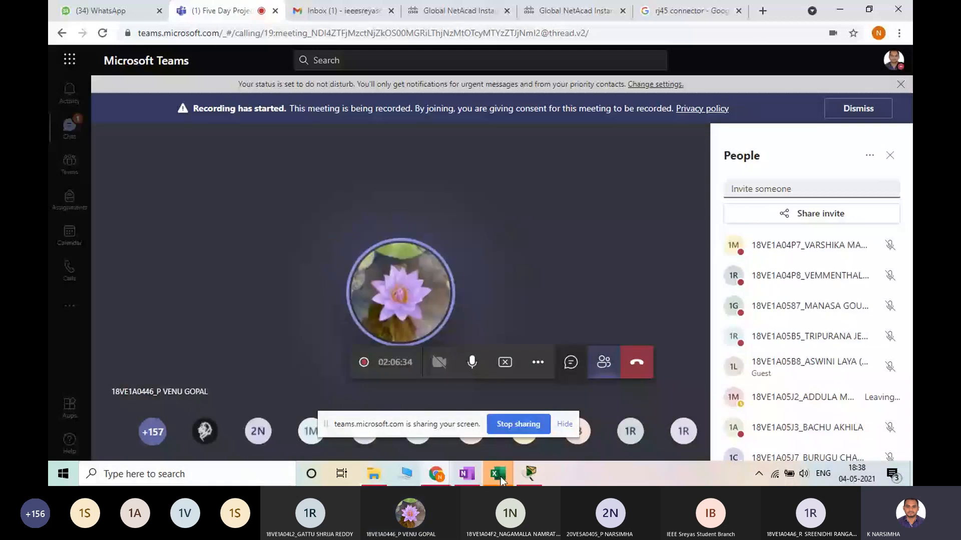
click(529, 475)
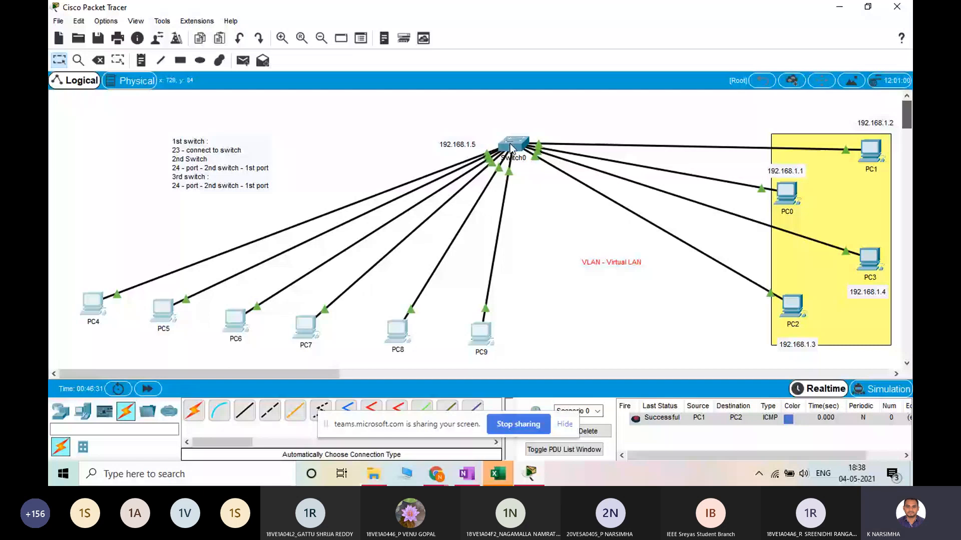
Open Switch0's command line, log in with the console password and enter privileged mode with en
click(510, 146)
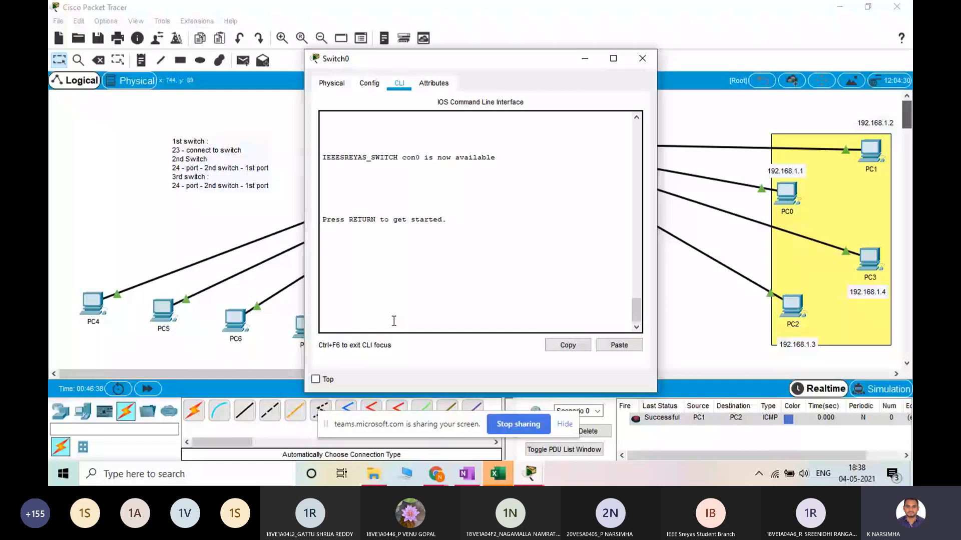
key(Return)
key(Return)
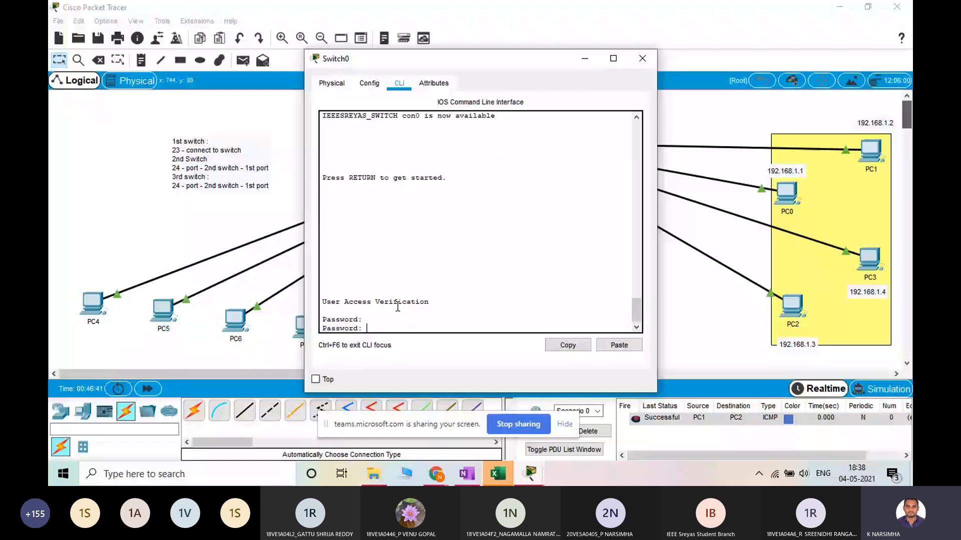
key(Return)
text(en)
key(Return)
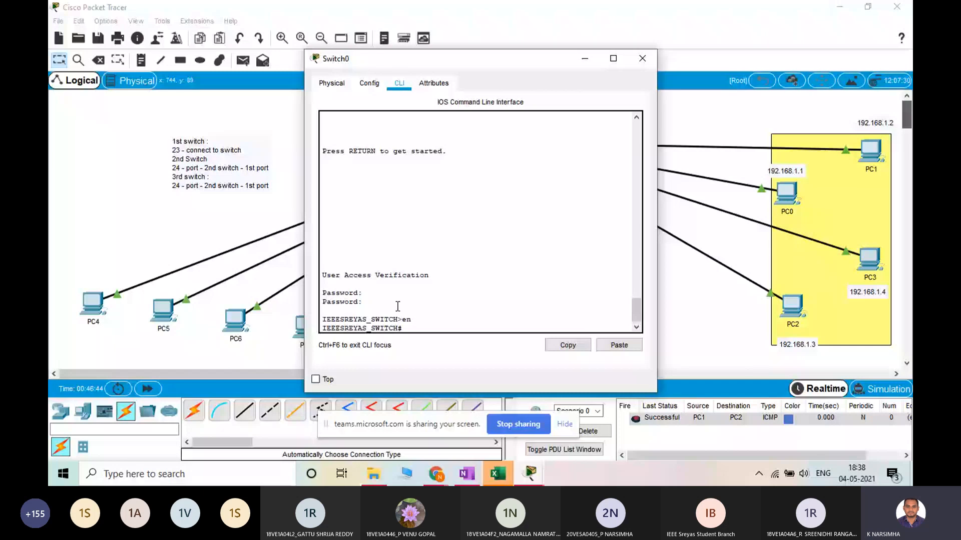
Display the switch's configuration with sh running-config and page through it to the line settings
text(sh run)
key(Tab)
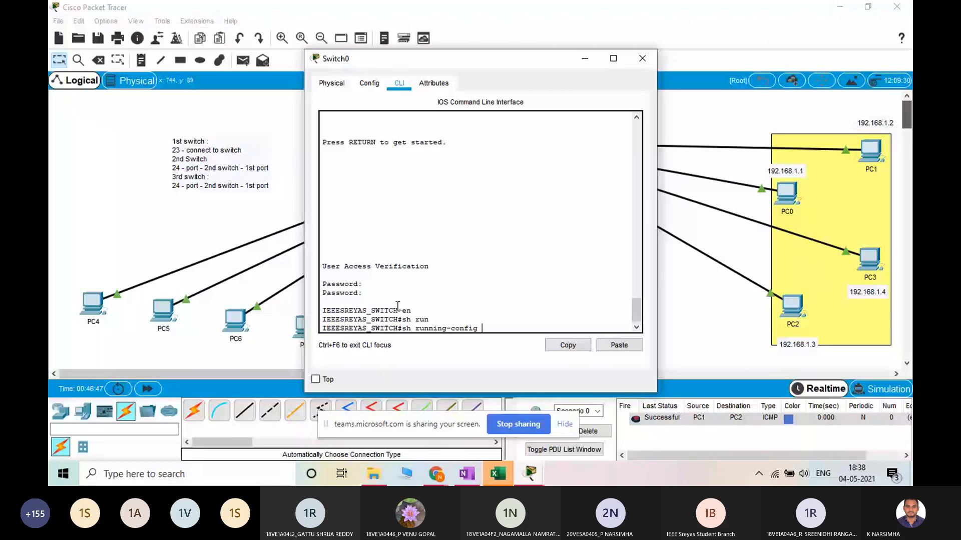
key(Return)
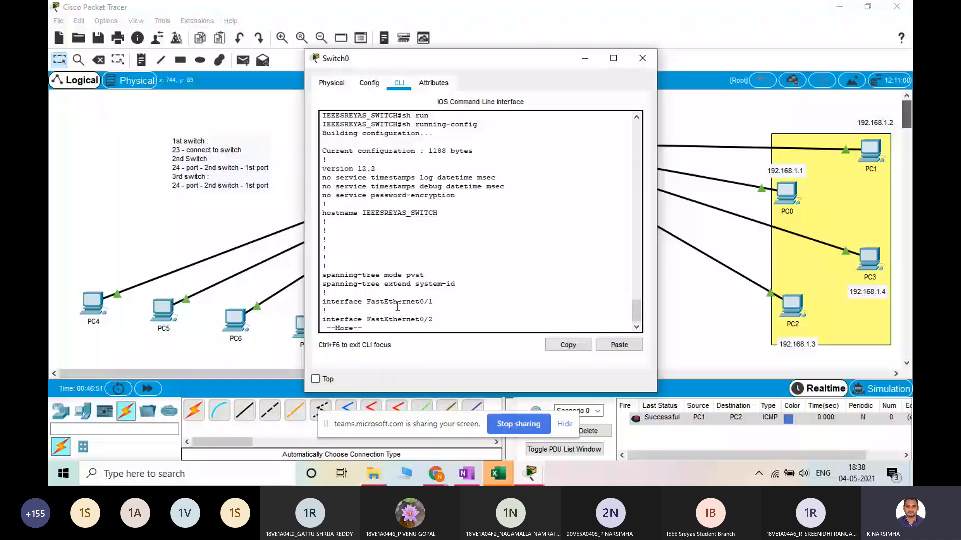
key(space)
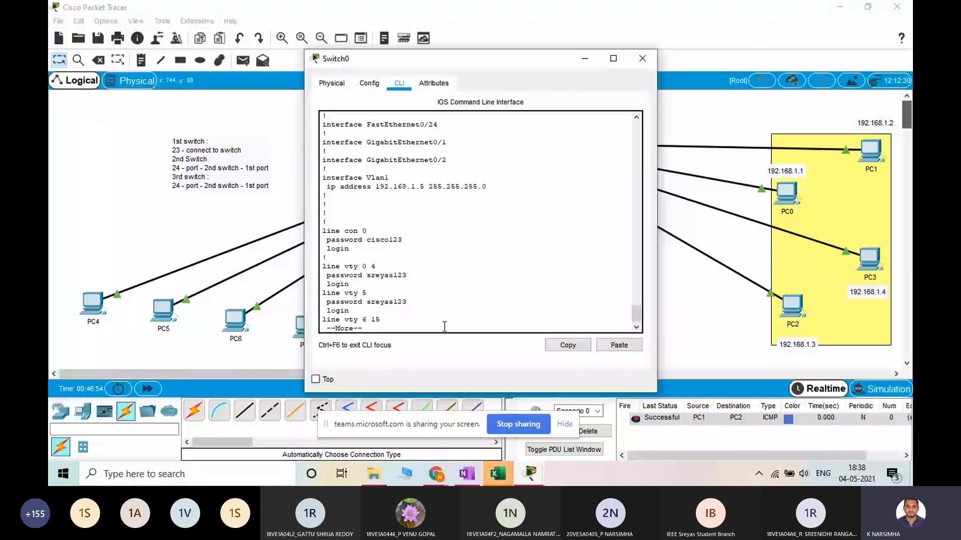
Examine the console and vty password entries and the interface Vlan1 entry in the running configuration
drag(403, 240, 377, 243)
right_click(391, 279)
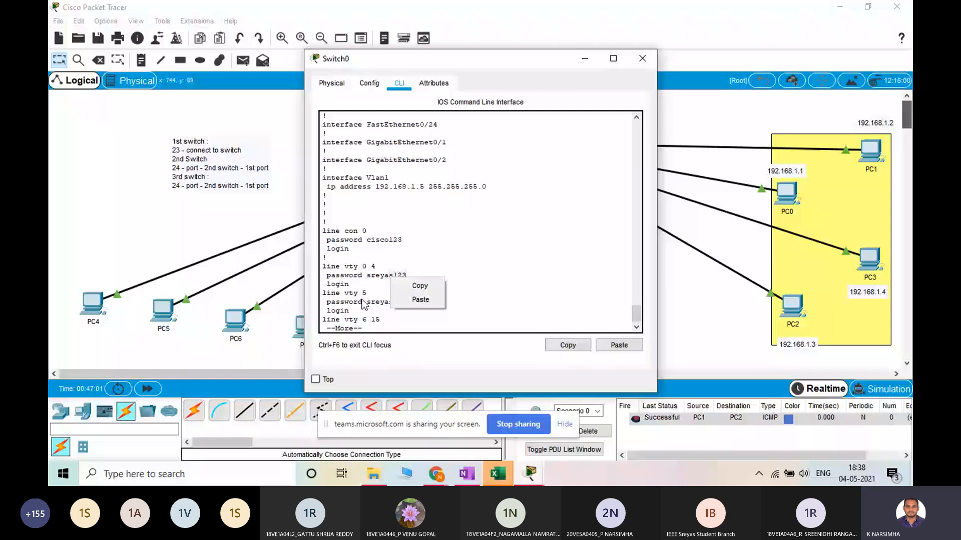
click(364, 304)
key(space)
scroll(408, 273, up, 3)
drag(389, 183, 322, 183)
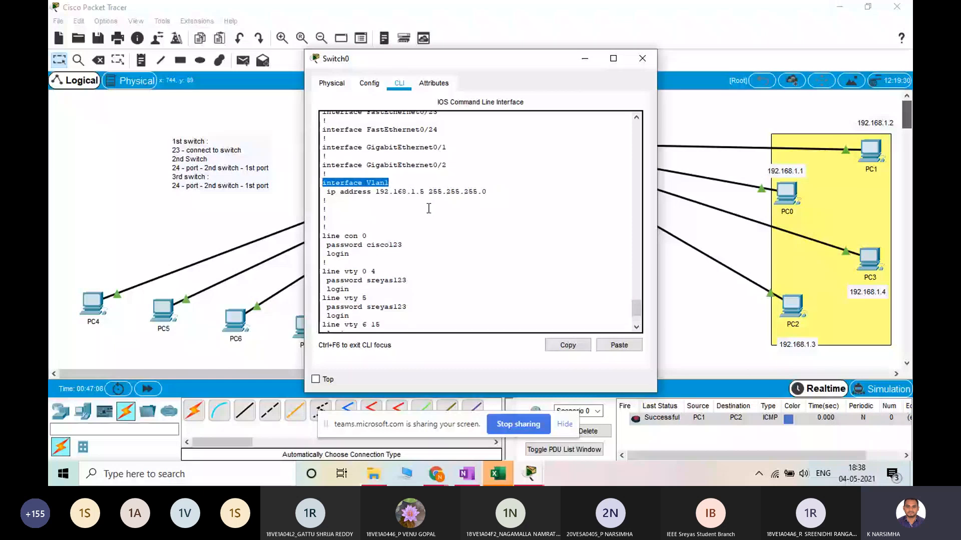
click(375, 187)
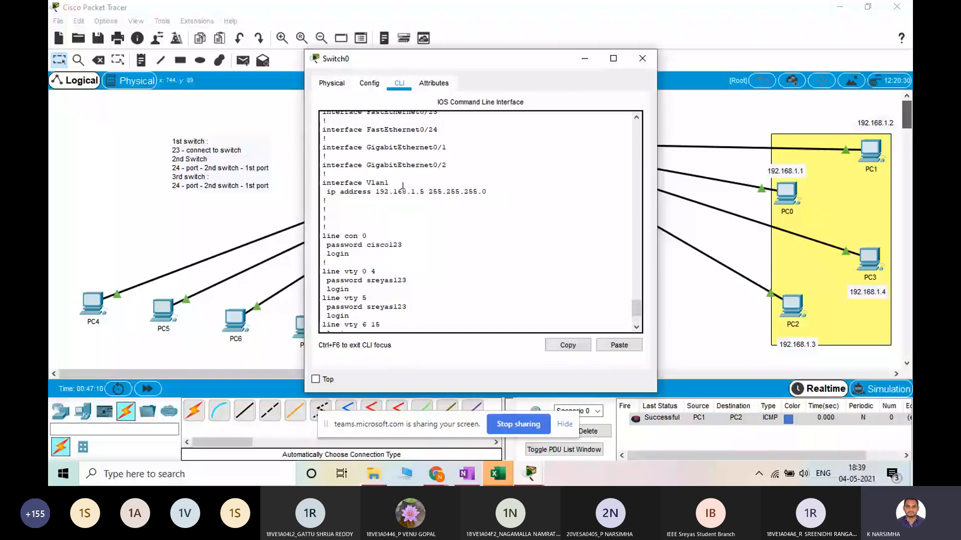
Highlight the IP address and subnet mask of interface Vlan1 in the running configuration, and close the Switch0 window
mouse_move(403, 186)
mouse_down()
mouse_move(358, 177)
mouse_move(414, 191)
mouse_up()
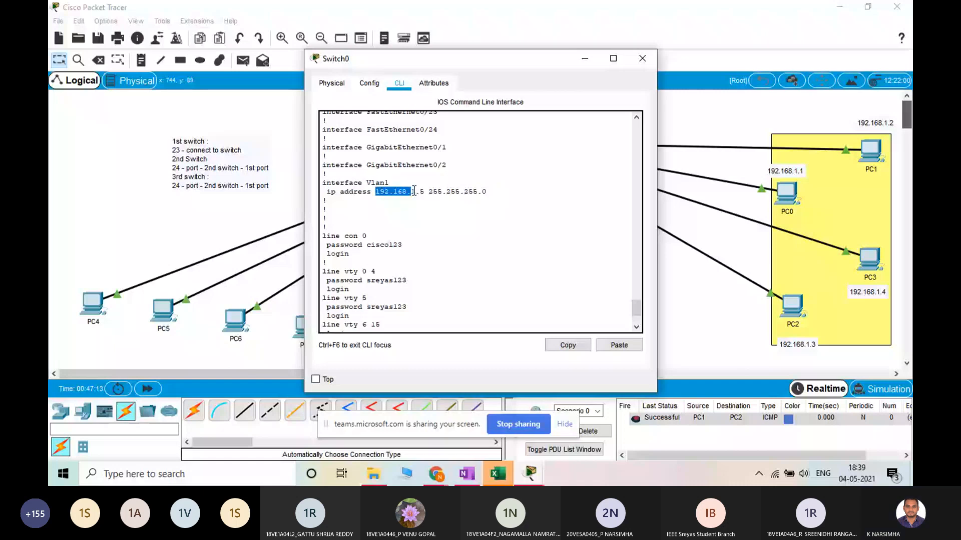
drag(414, 192, 419, 192)
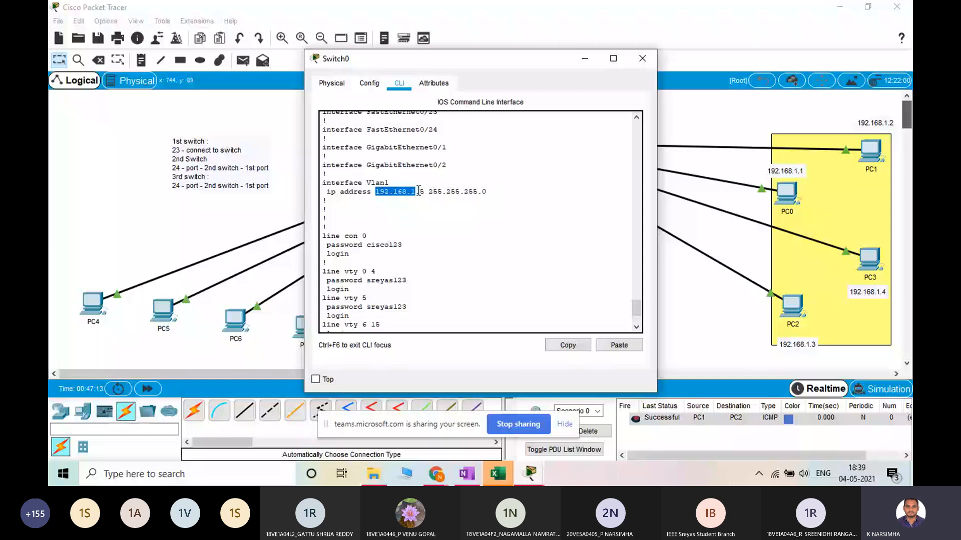
drag(429, 192, 487, 192)
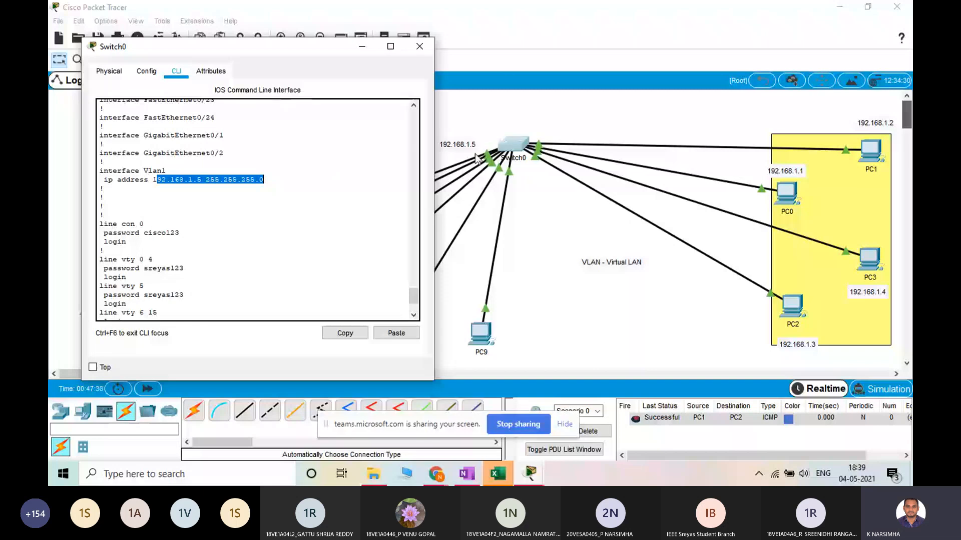
click(425, 48)
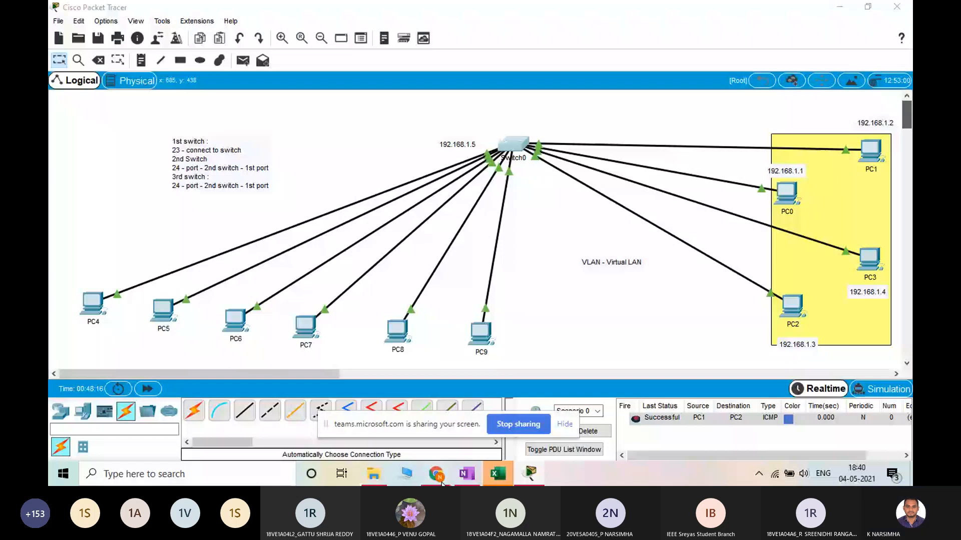
Switch to the Teams meeting in the browser, check the meeting chat and return to Packet Tracer
mouse_move(442, 483)
click(400, 426)
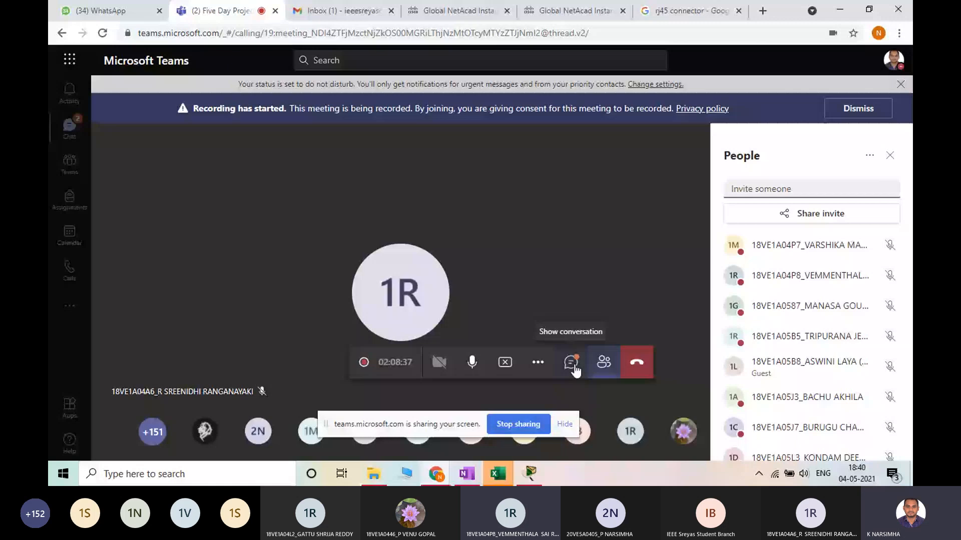
click(571, 363)
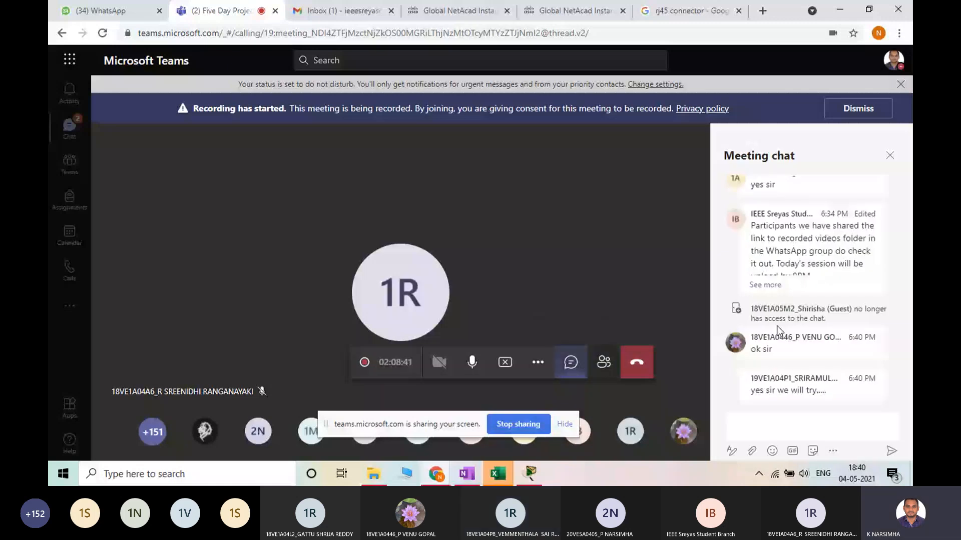
key(alt+Tab)
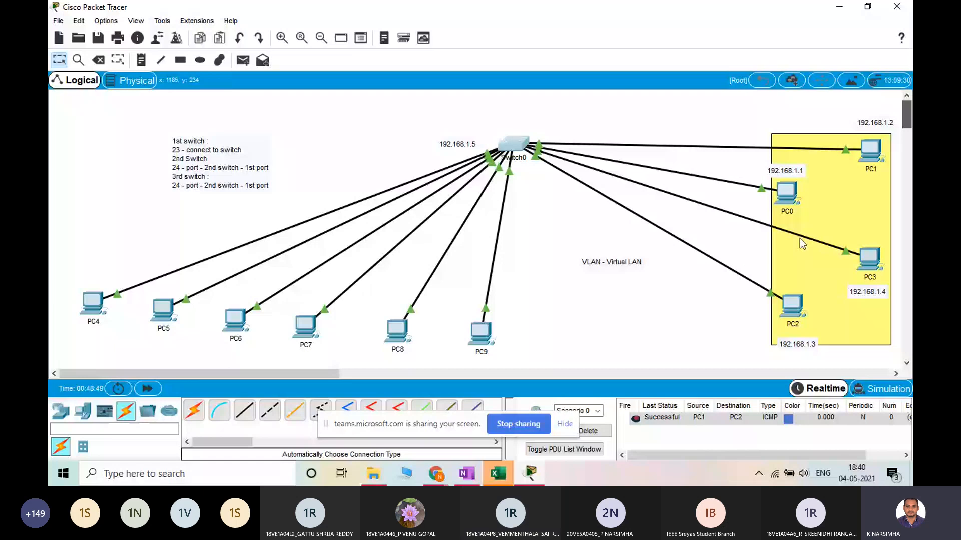
Open Switch0's command line, enter global configuration mode with con, and list the available commands with ? to find the vlan entry
click(518, 138)
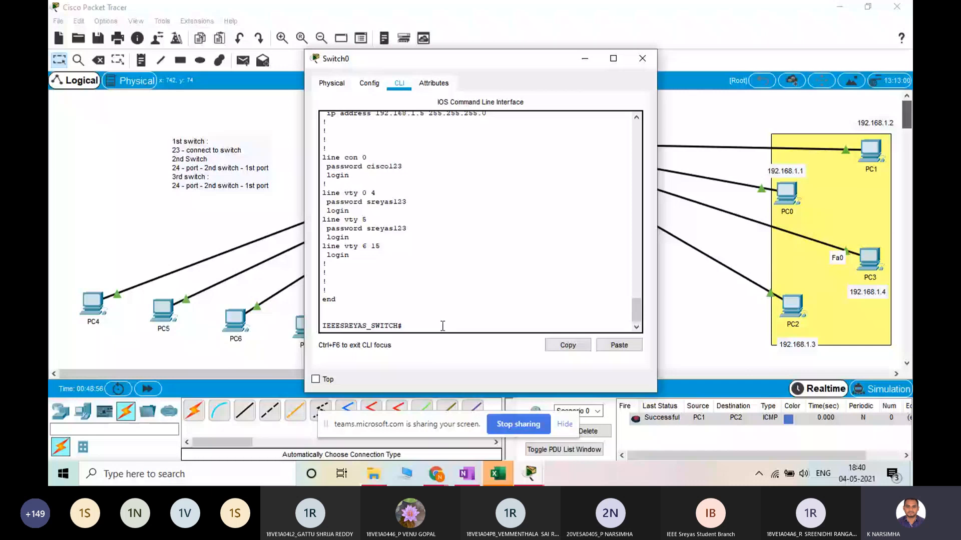
text(con)
key(Return)
text(?)
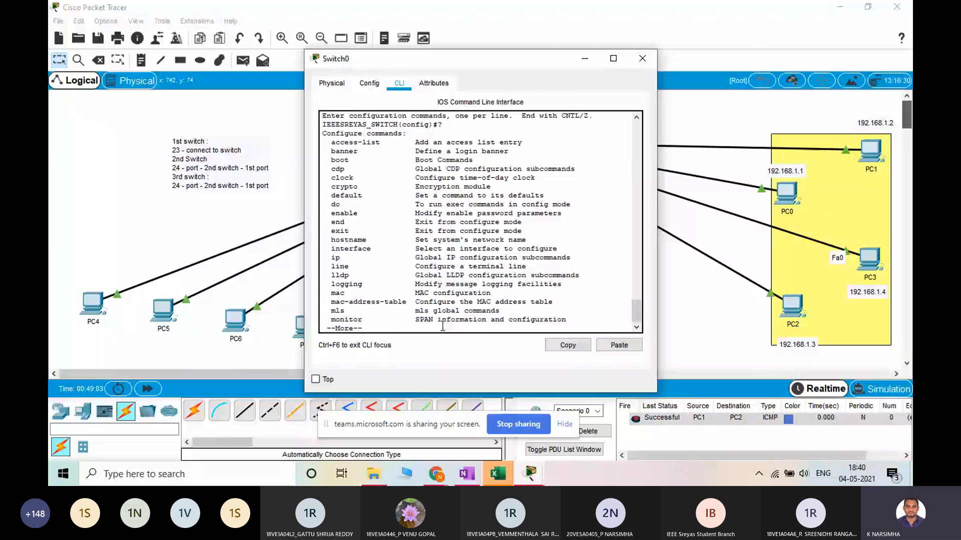
key(space)
drag(473, 311, 337, 310)
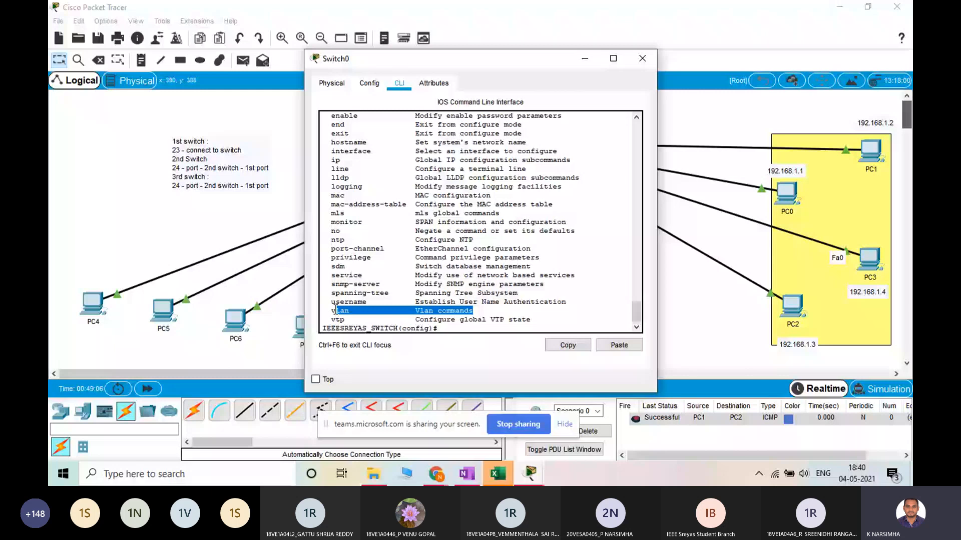
click(448, 326)
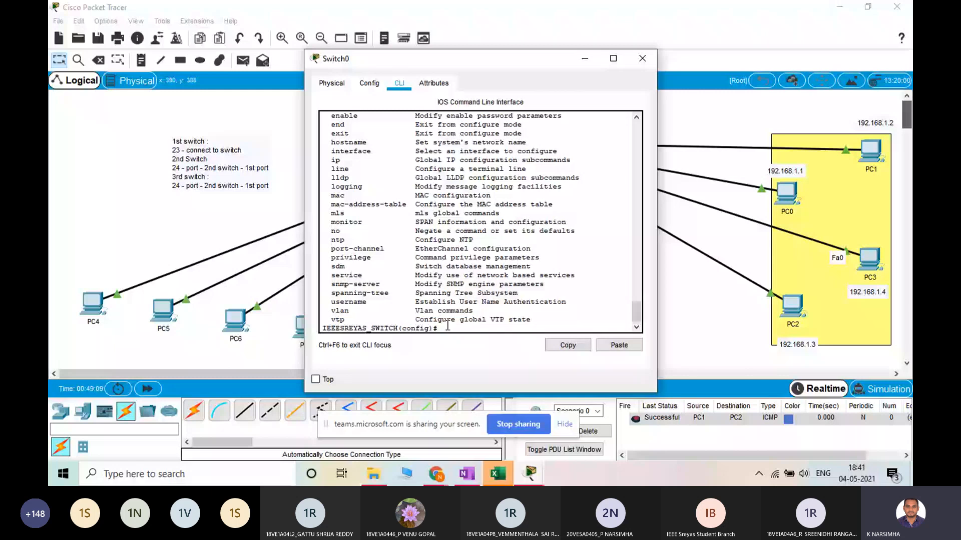
Enter interface vlan 1 configuration mode and start an ip address command with 192
text(inter)
key(Tab)
text(vl)
key(Tab)
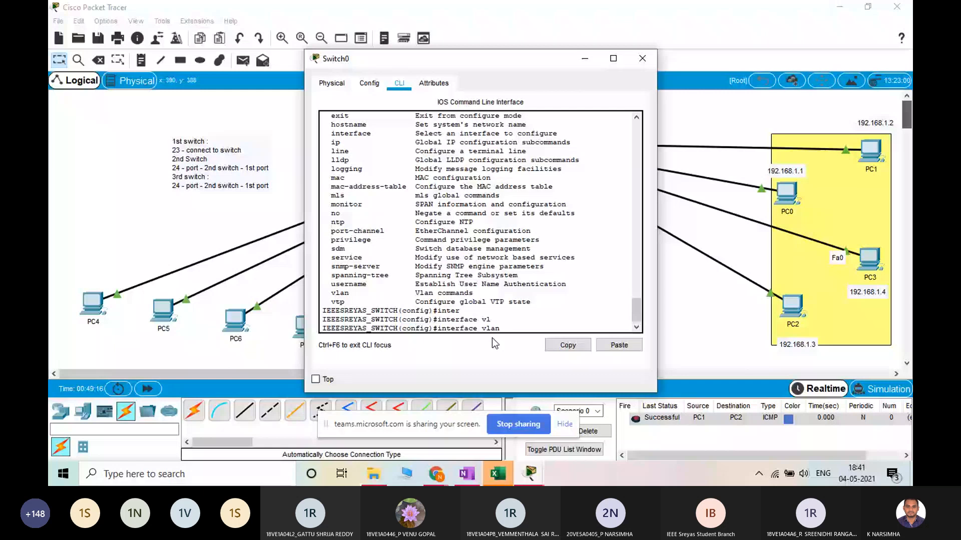
text(1)
key(Return)
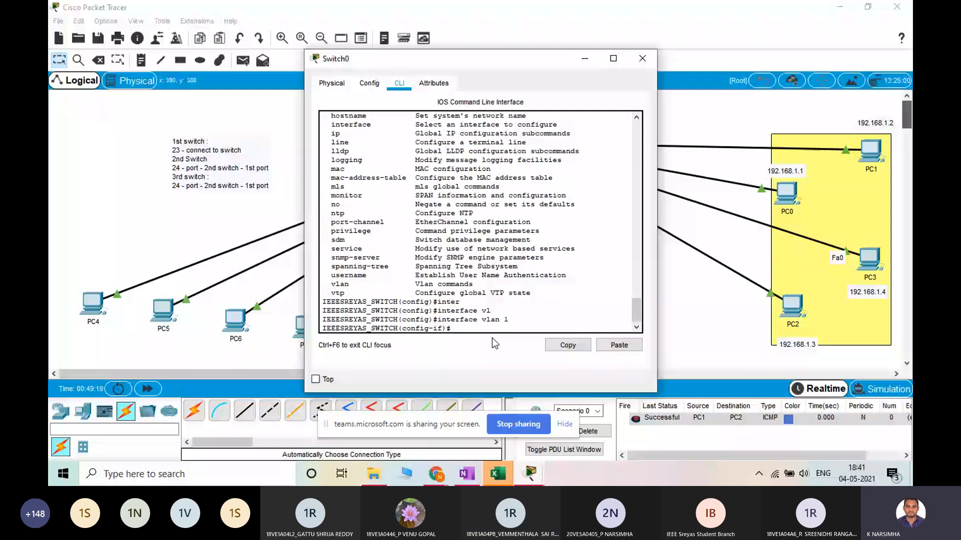
text(ip add)
key(Tab)
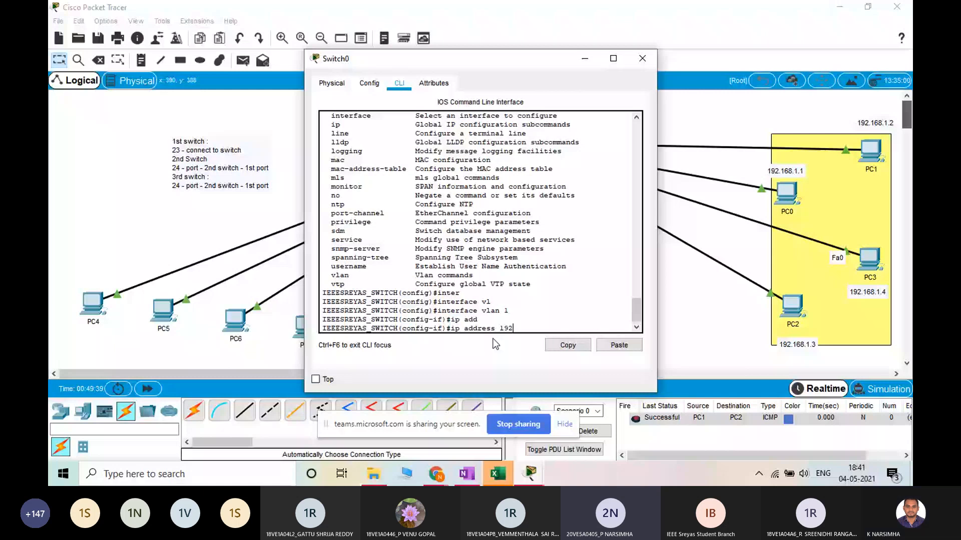
Minimize the Switch0 window and switch to the Teams meeting to check the chat
click(585, 58)
click(436, 474)
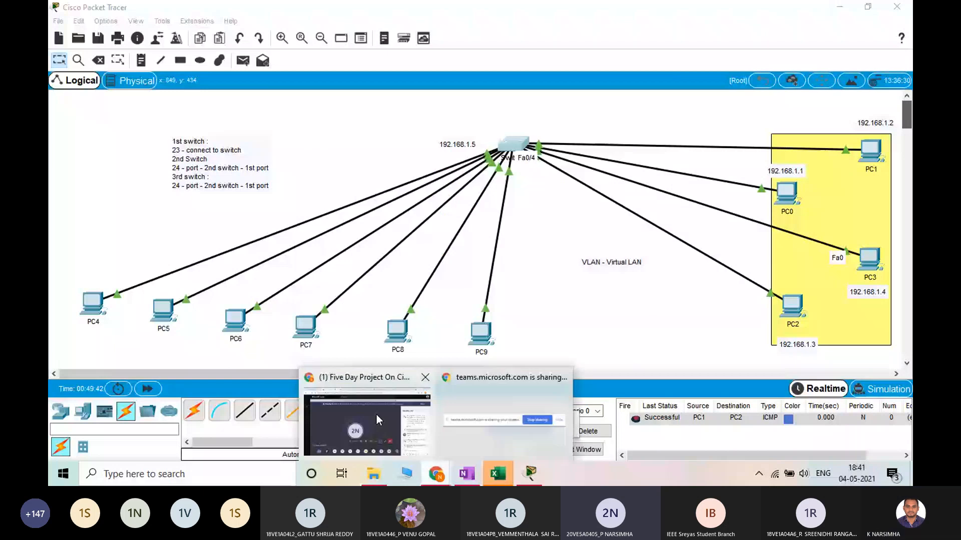
click(376, 416)
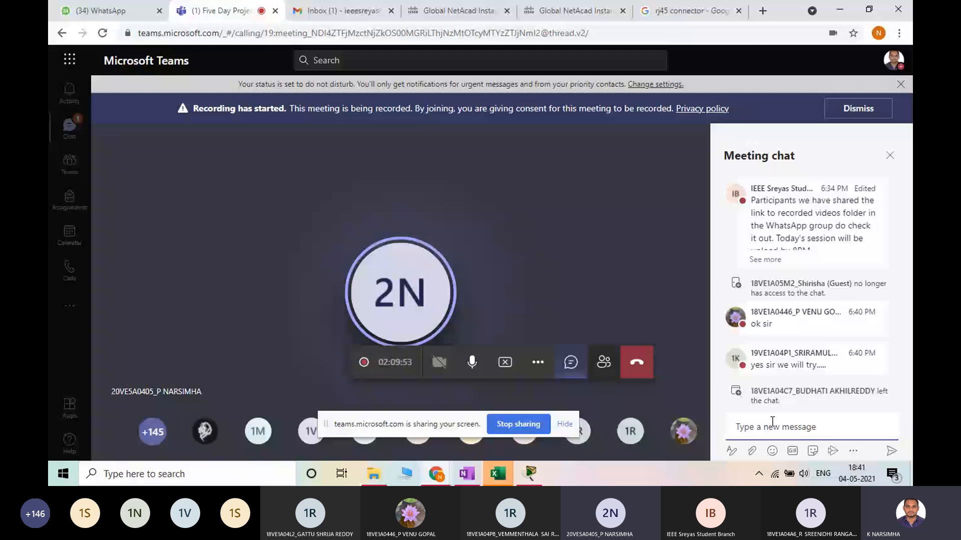
Return to Packet Tracer, add two PCs above the existing topology and connect them with a Copper Cross-Over cable
key(alt+Tab)
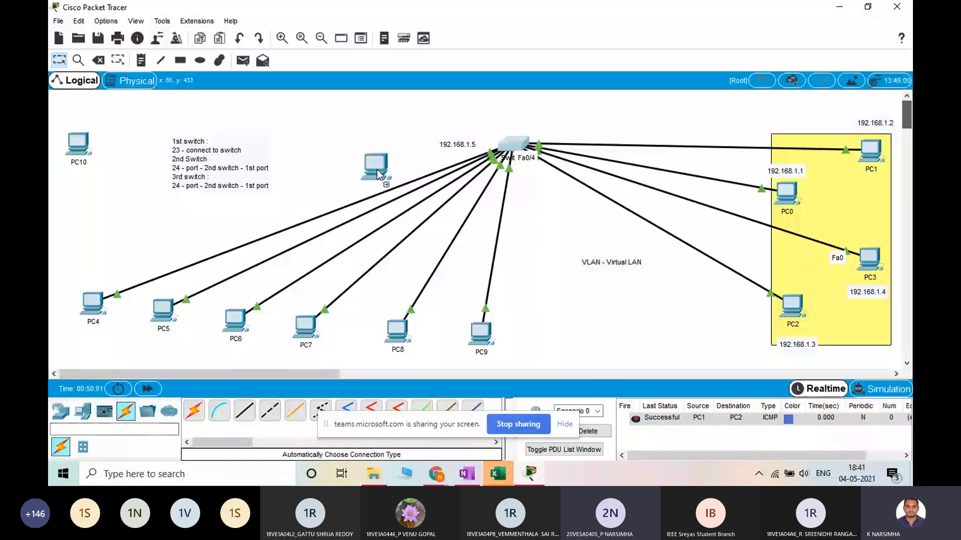
click(390, 122)
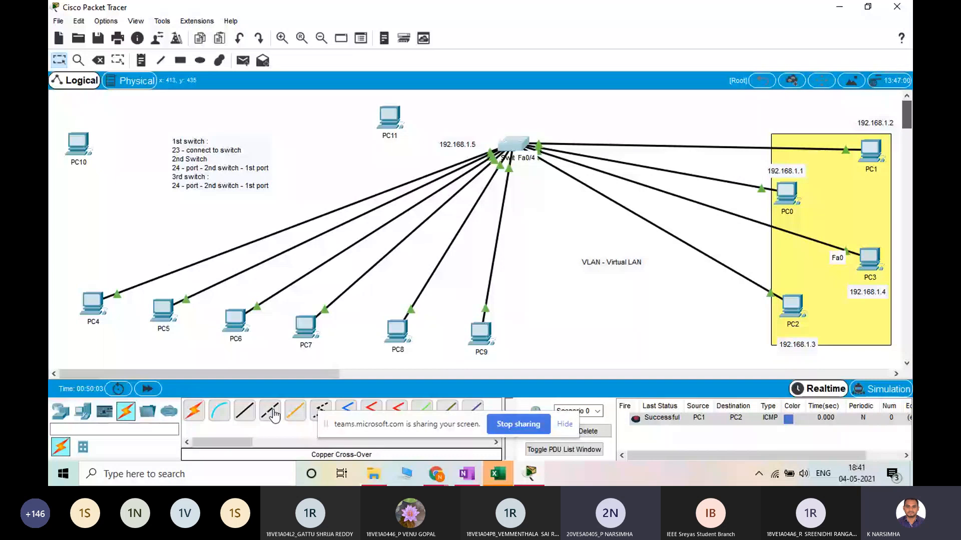
click(272, 413)
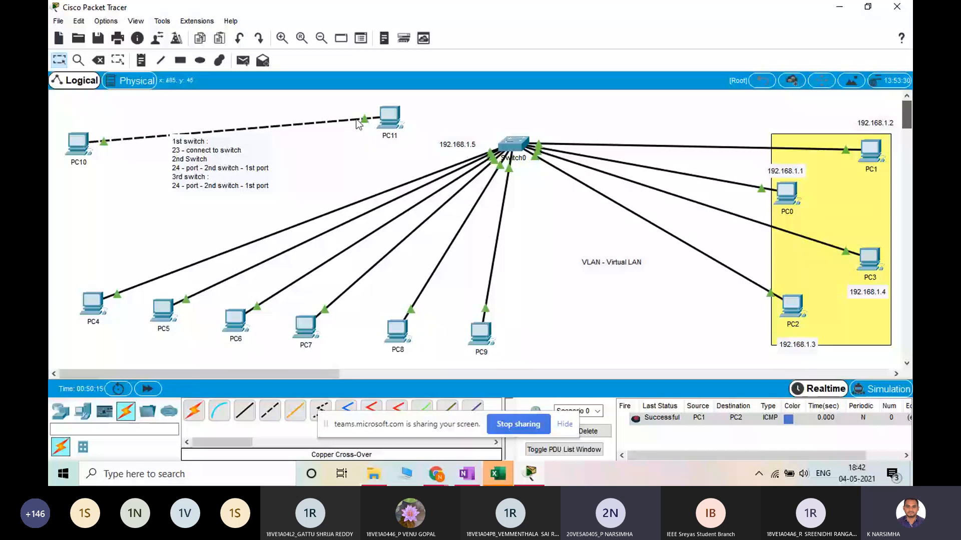
Glance at the RJ45 connector image results in the browser, then check the Teams meeting chat and close it
click(436, 474)
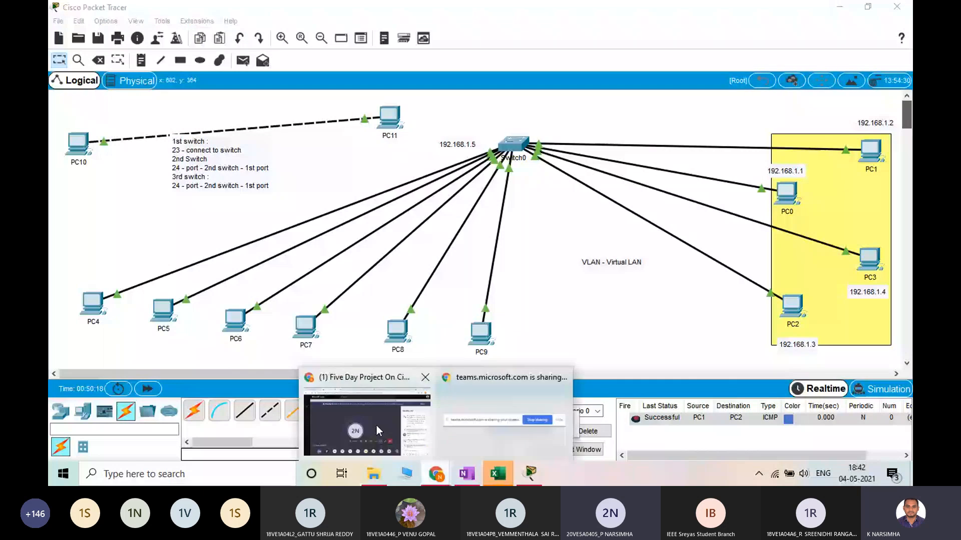
click(376, 429)
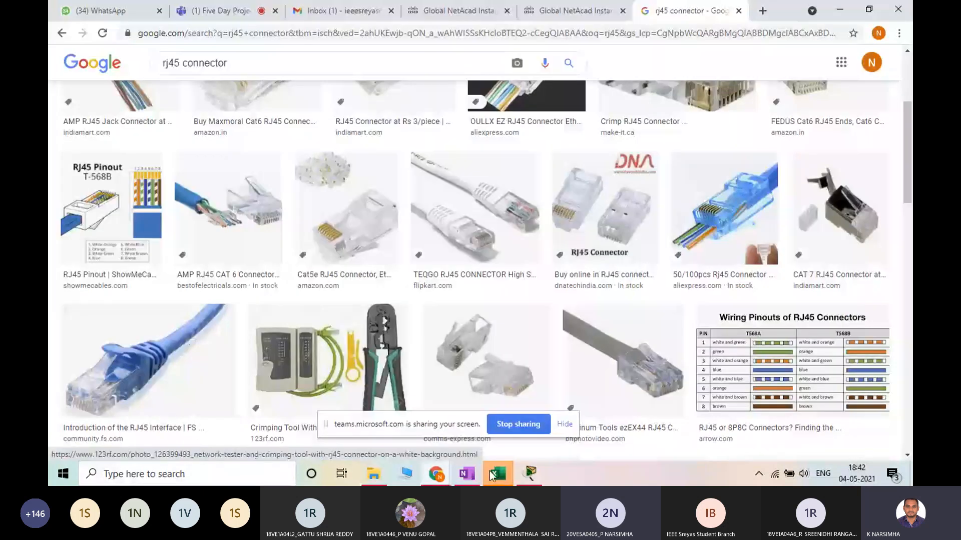
click(530, 474)
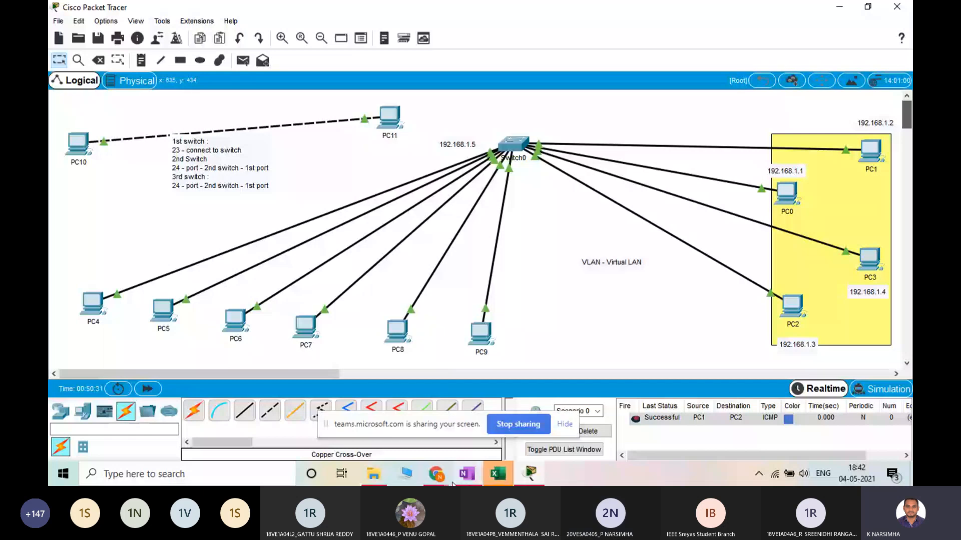
click(437, 475)
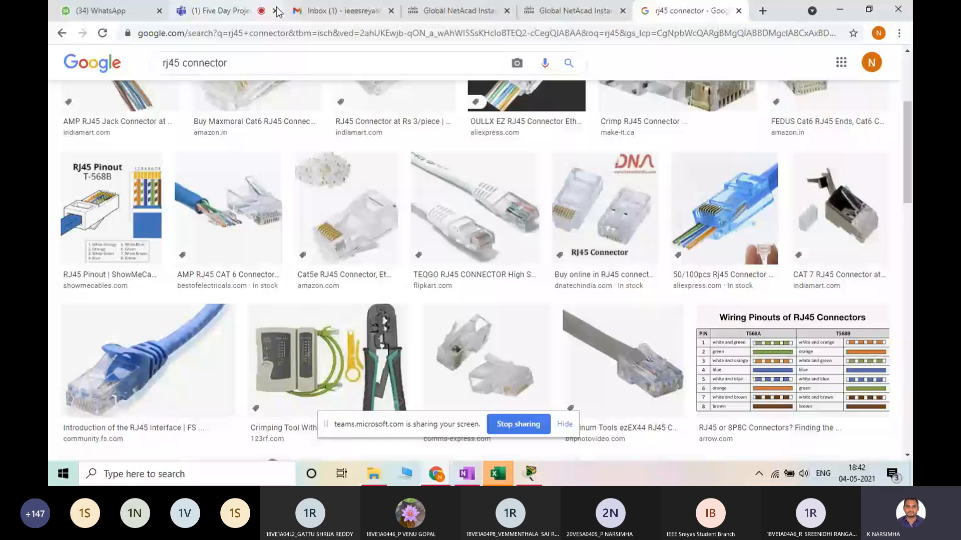
click(273, 10)
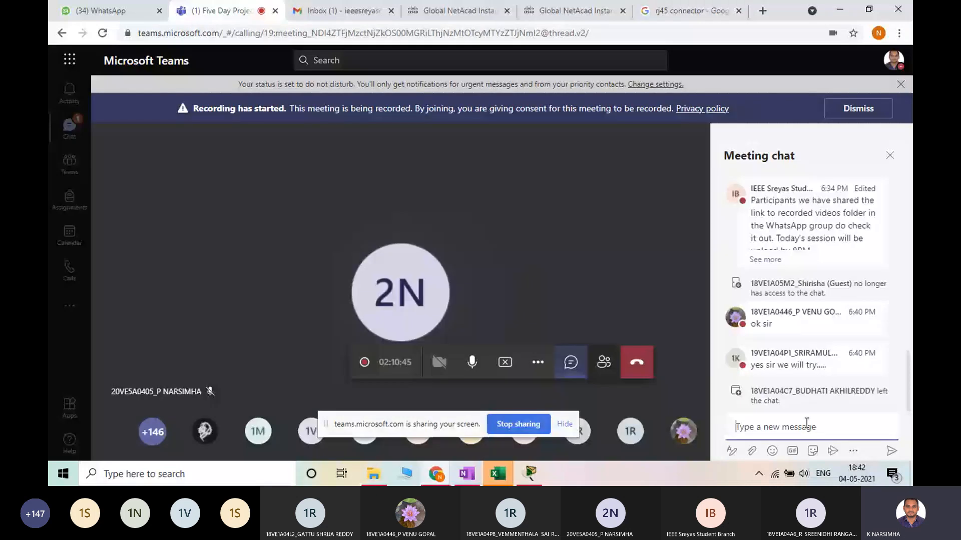
click(890, 156)
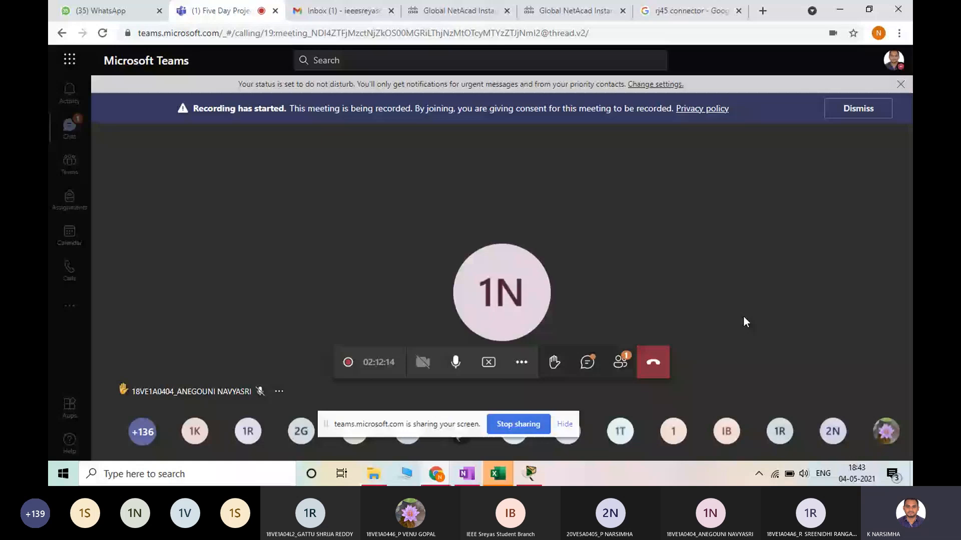
Read the latest question in the Teams meeting chat, close the chat and look through the participant list
click(587, 362)
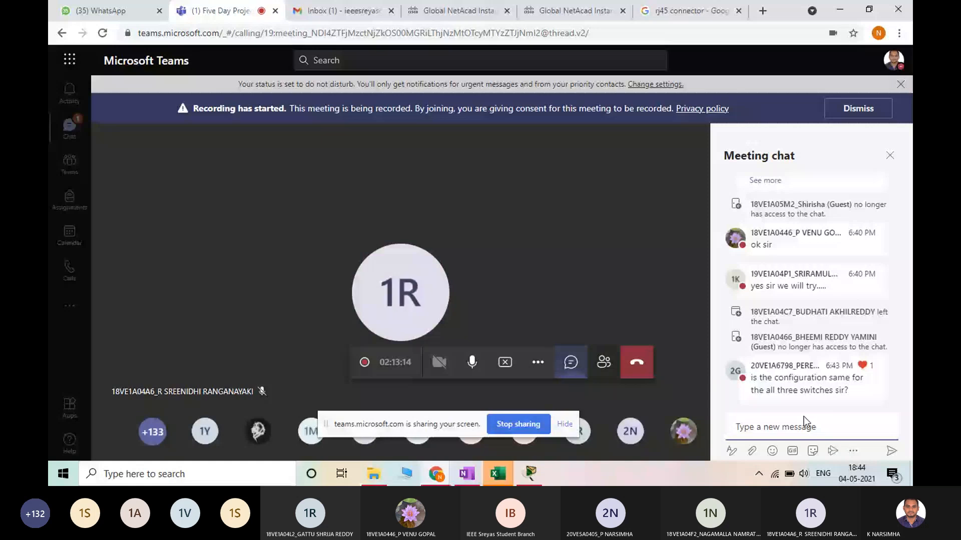
click(891, 155)
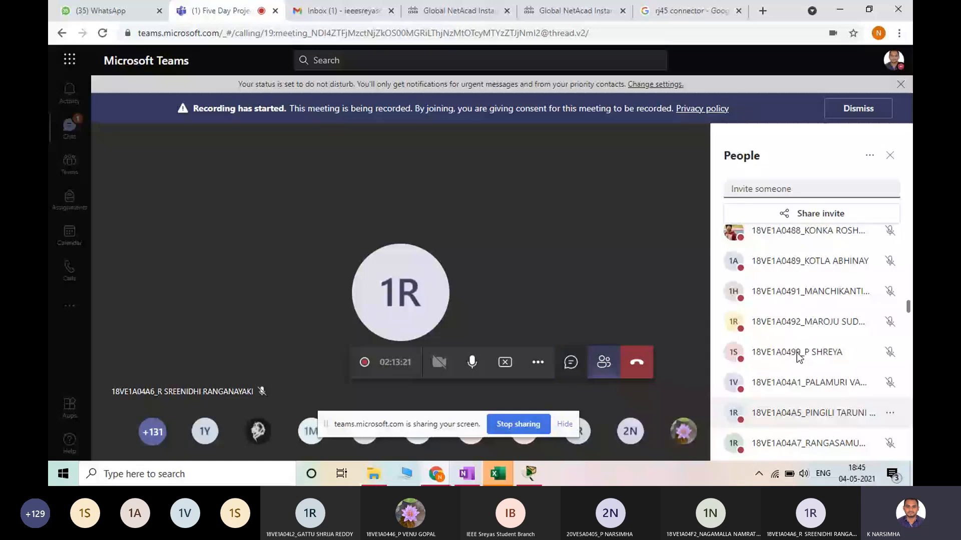
scroll(797, 356, up, 10)
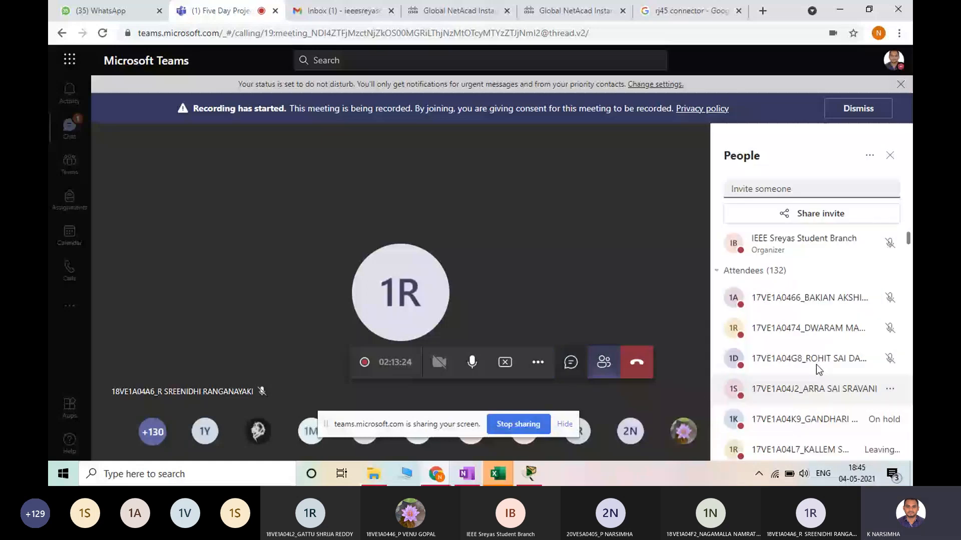